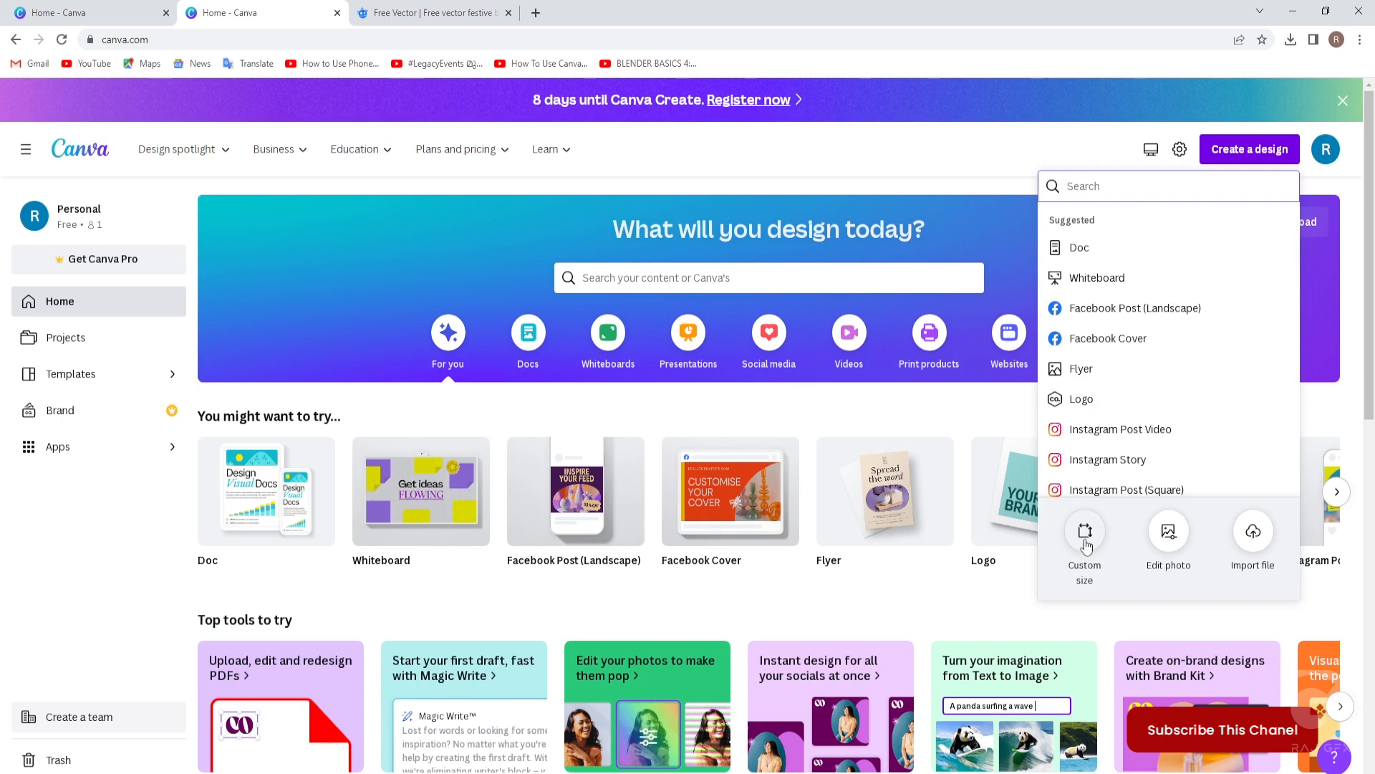
{"action": "left_click", "coordinate": [1085, 547]}
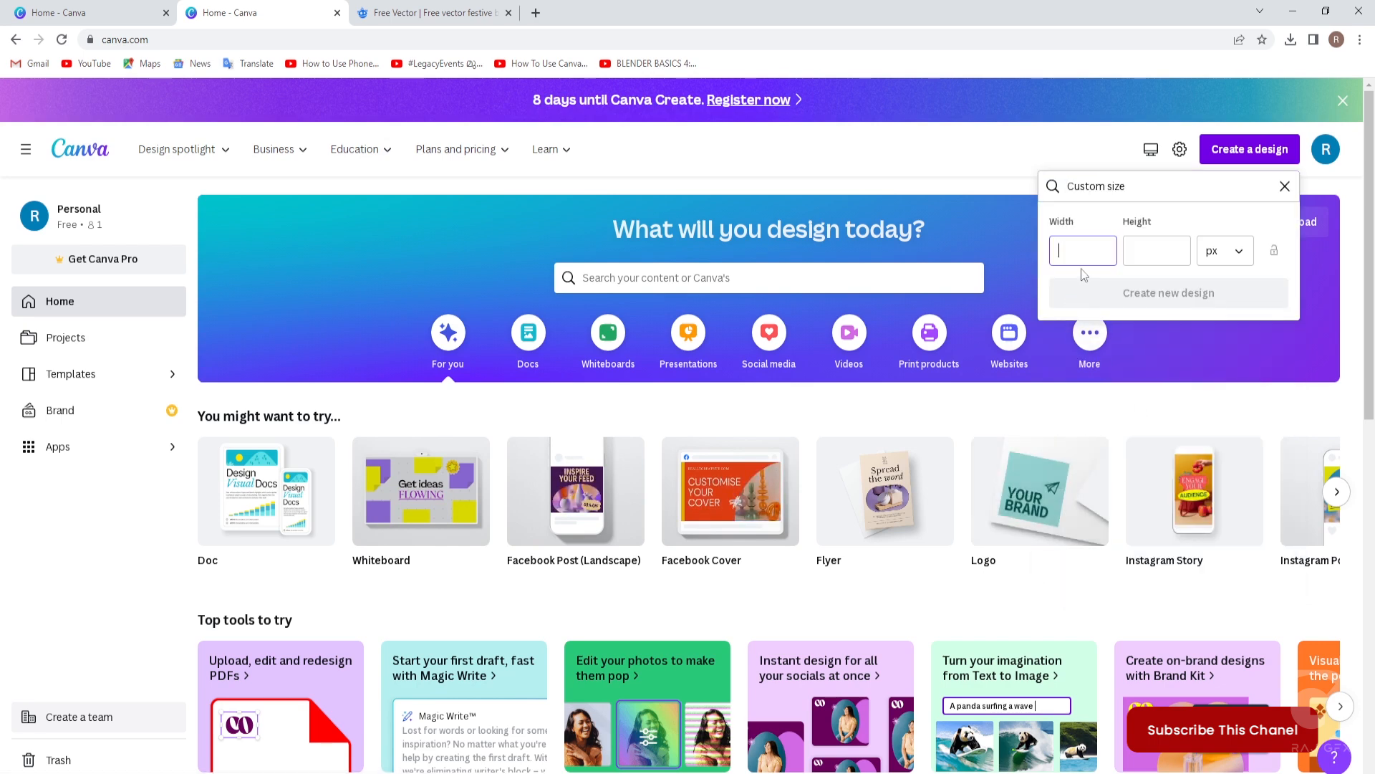
{"action": "left_click", "coordinate": [1074, 249]}
{"action": "type", "text": "100"}
{"action": "left_click", "coordinate": [1151, 250]}
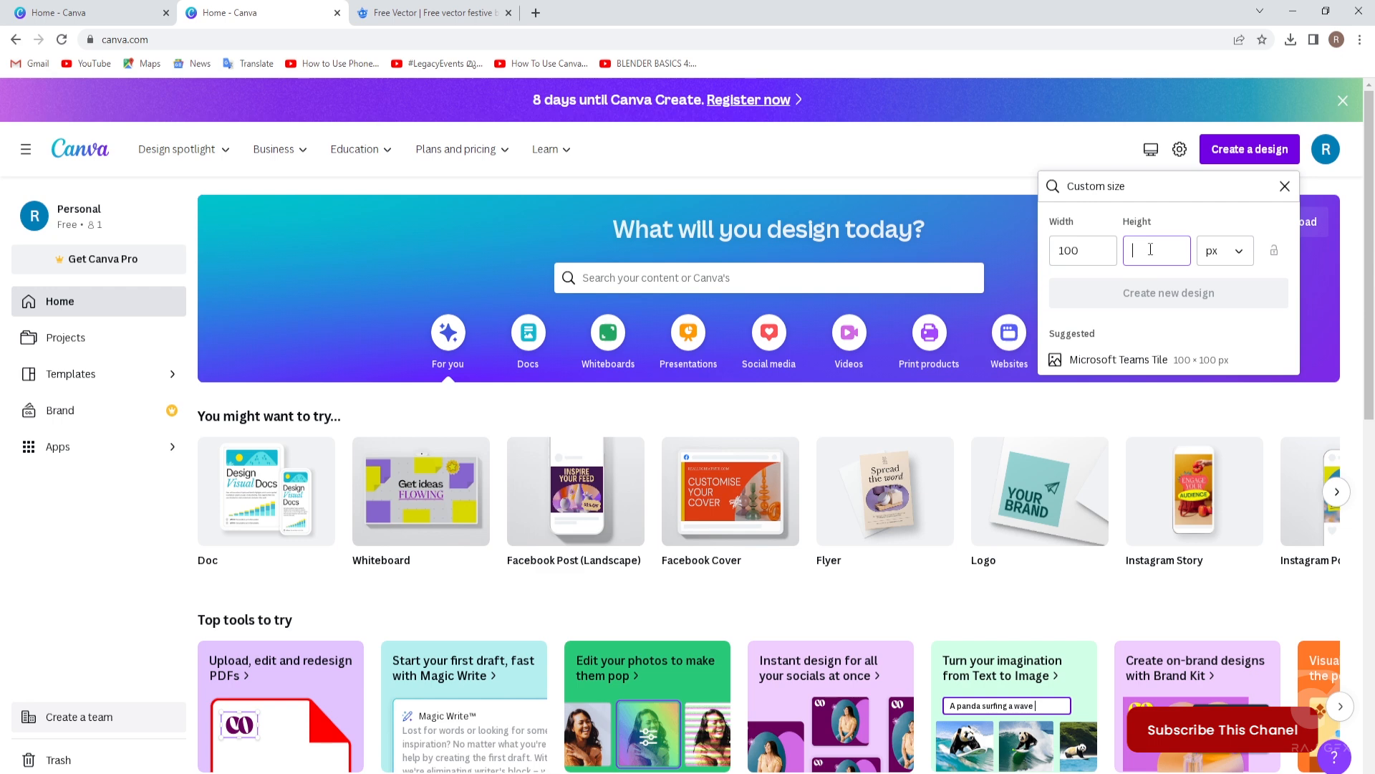
{"action": "type", "text": "100"}
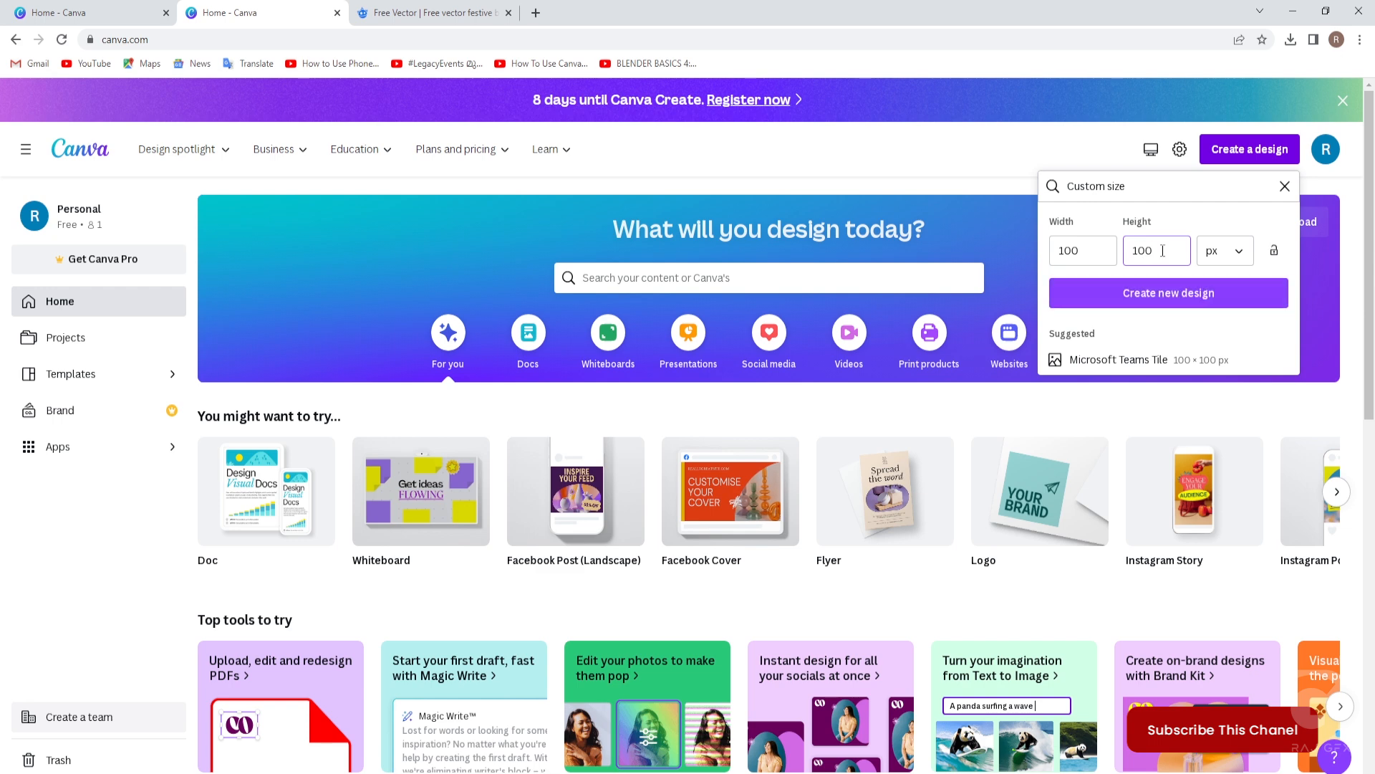
{"action": "left_click", "coordinate": [1238, 255]}
{"action": "left_click", "coordinate": [1192, 295]}
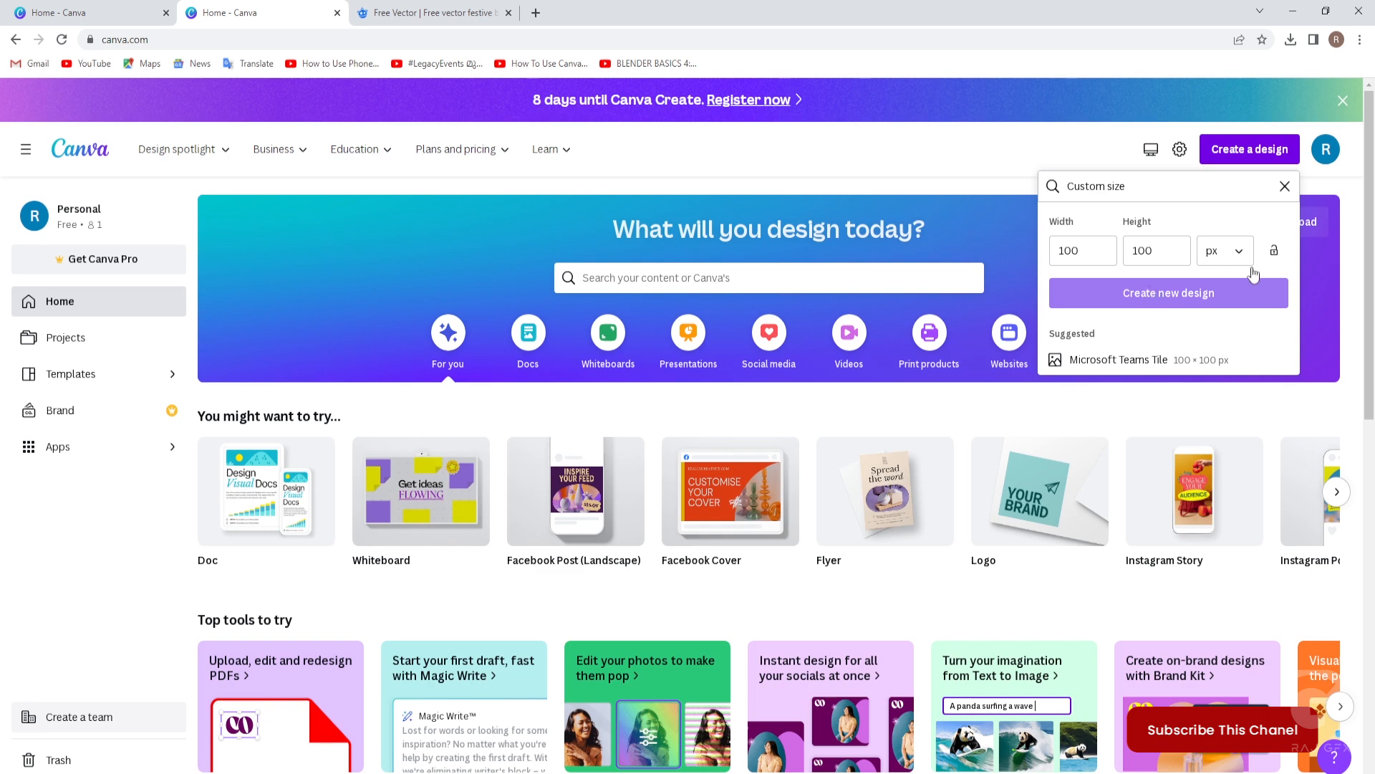
{"action": "left_click", "coordinate": [1284, 186]}
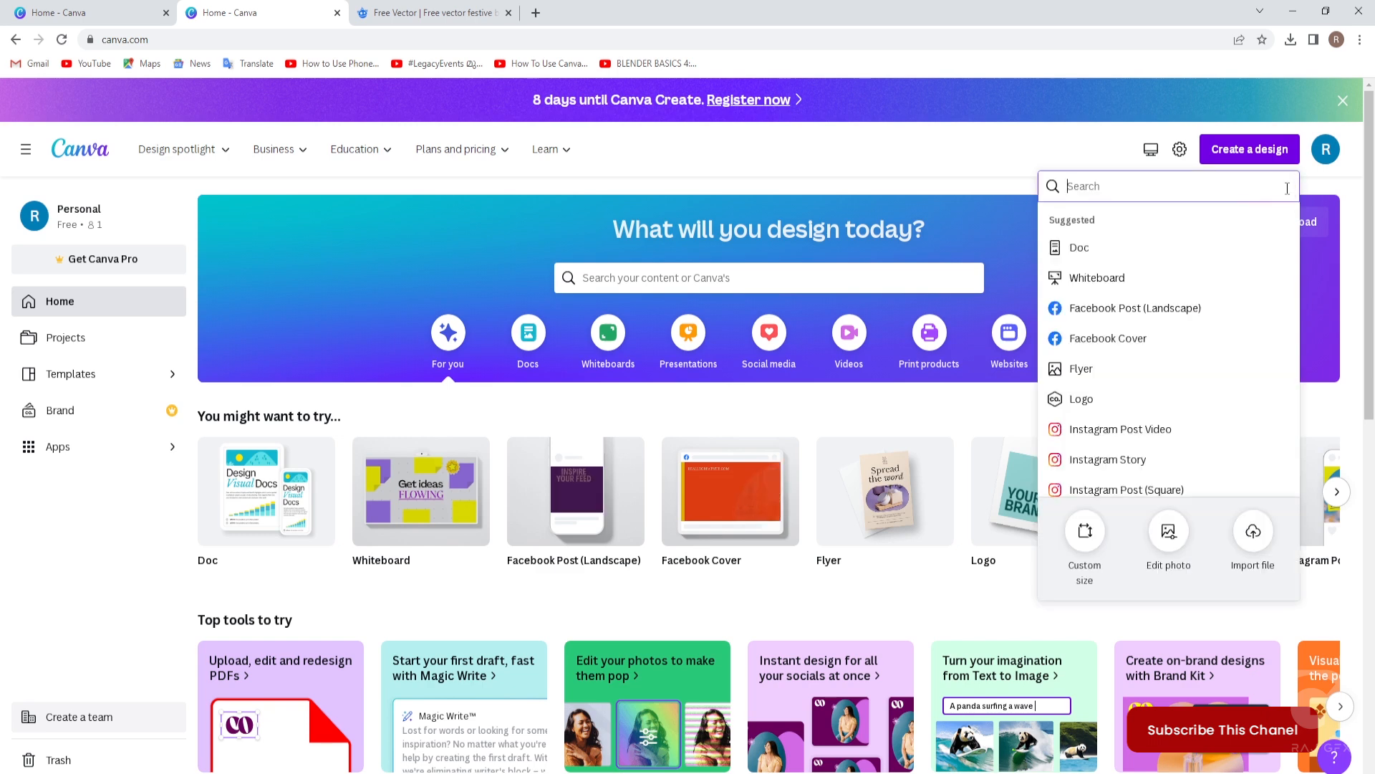
Create a new blank Facebook Post (Landscape) design.
{"action": "left_click", "coordinate": [1102, 310]}
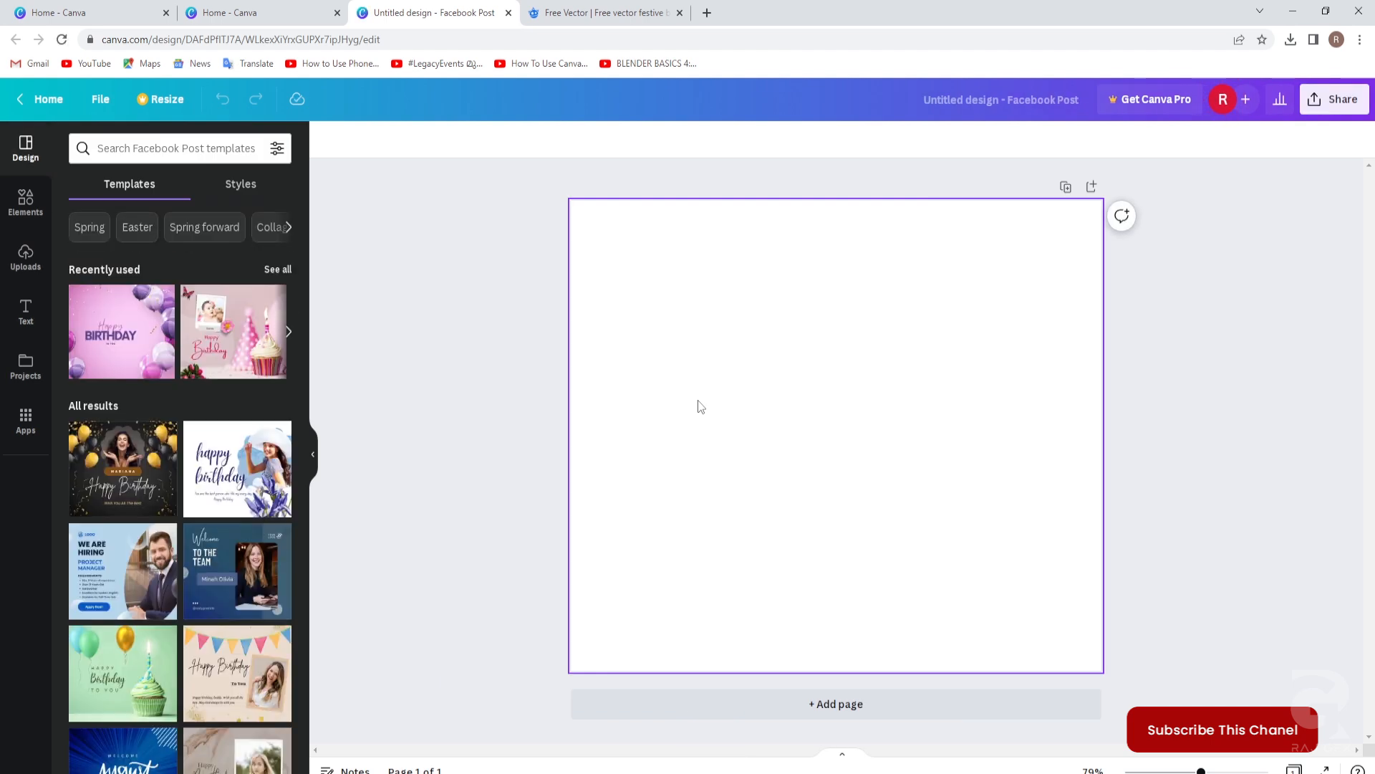
Bring up the Freepik festive birthday frame page for reference.
{"action": "left_click", "coordinate": [582, 13]}
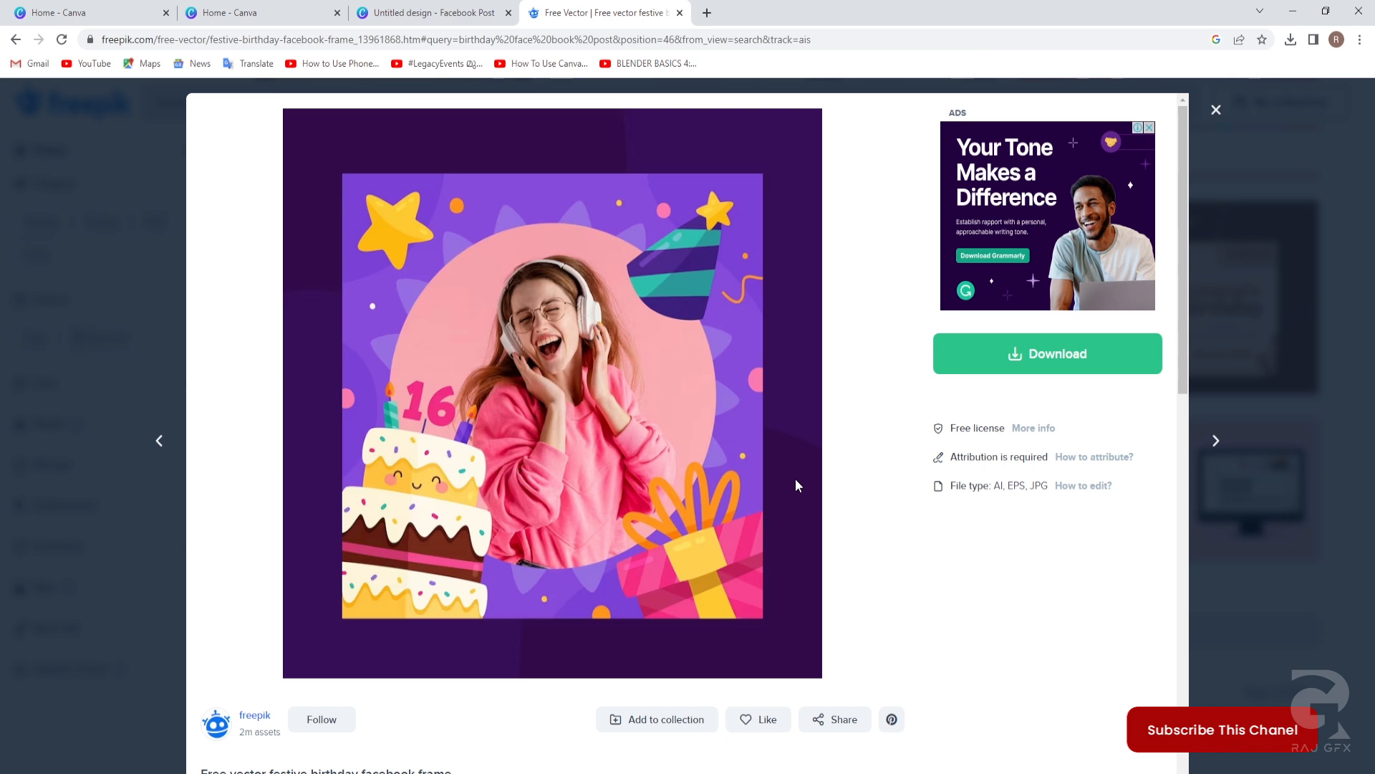
Return to the Canva Facebook Post, add a blank second page and show the uploads panel.
{"action": "left_click", "coordinate": [254, 14]}
{"action": "left_click", "coordinate": [392, 12]}
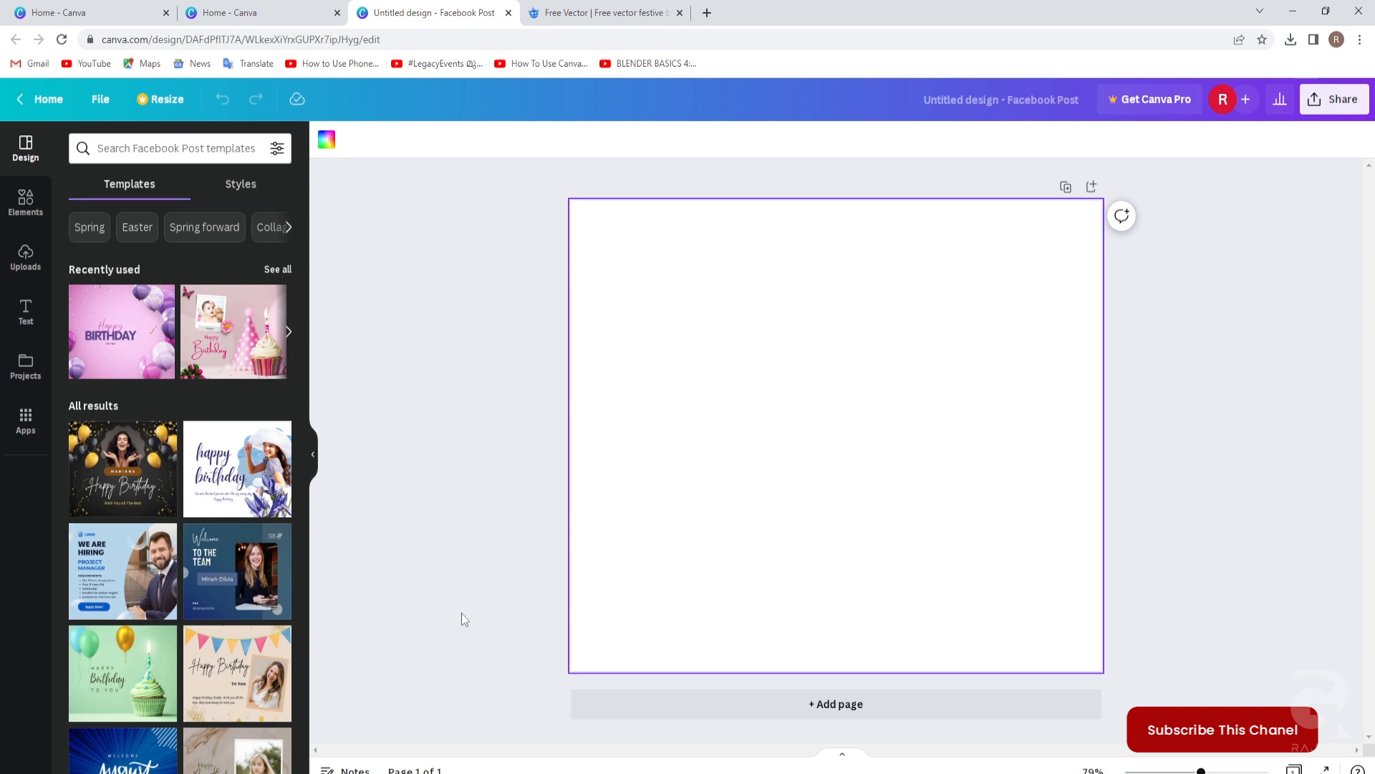
{"action": "left_click", "coordinate": [814, 710]}
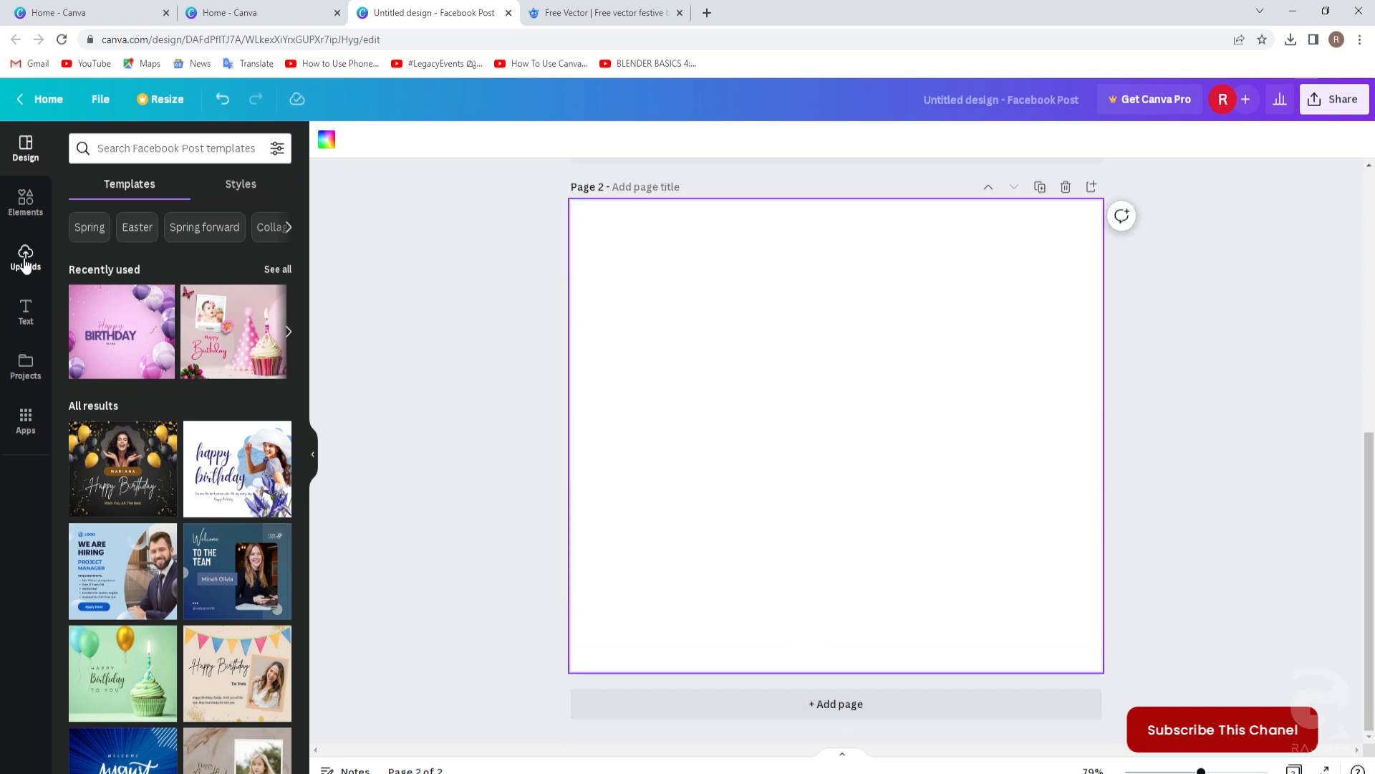
{"action": "left_click", "coordinate": [25, 258]}
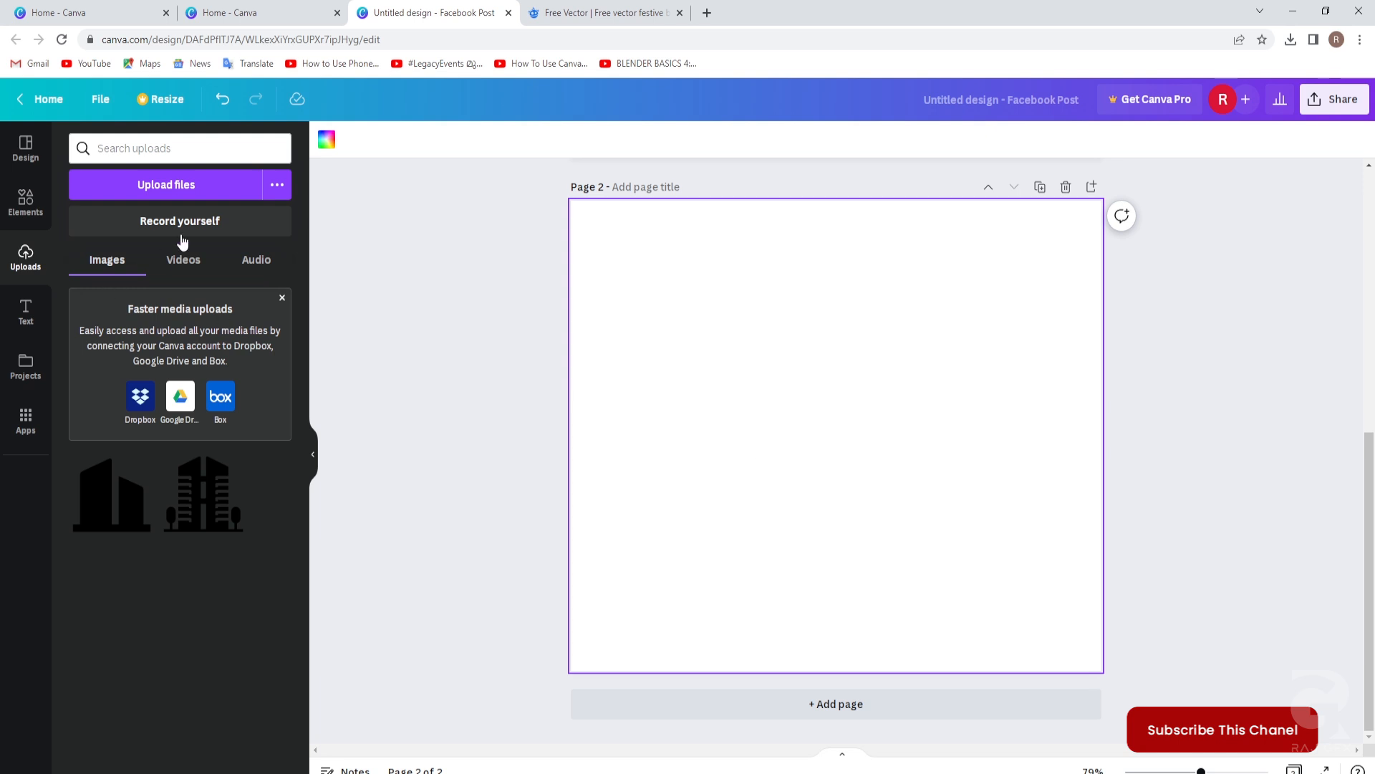
Upload the 5417698 JPG birthday frame image from the computer.
{"action": "left_click", "coordinate": [179, 185]}
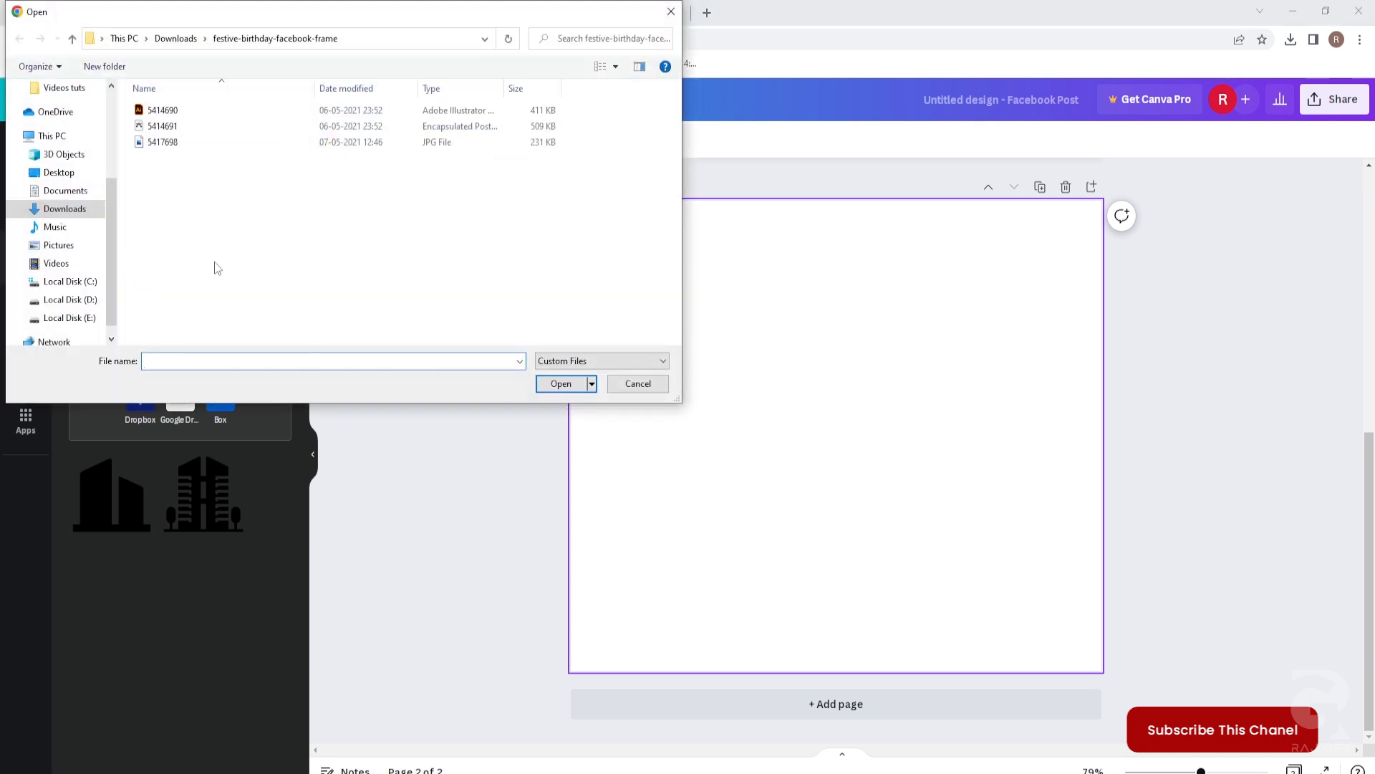
{"action": "left_click", "coordinate": [157, 143]}
{"action": "left_click", "coordinate": [560, 384]}
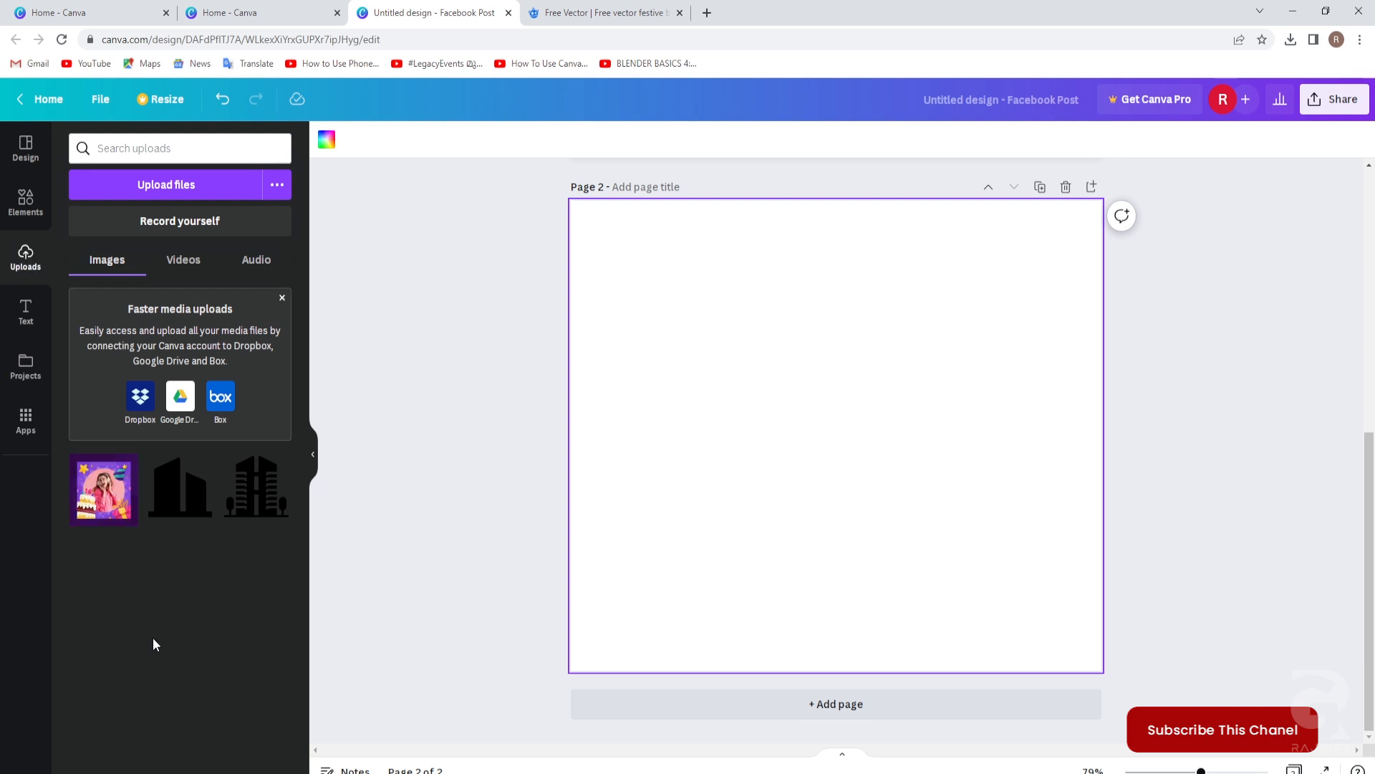
Place the birthday frame on page 2, enlarge it to 739 × 739, and centre it middle and center.
{"action": "left_click_drag", "start_coordinate": [122, 502], "coordinate": [716, 353]}
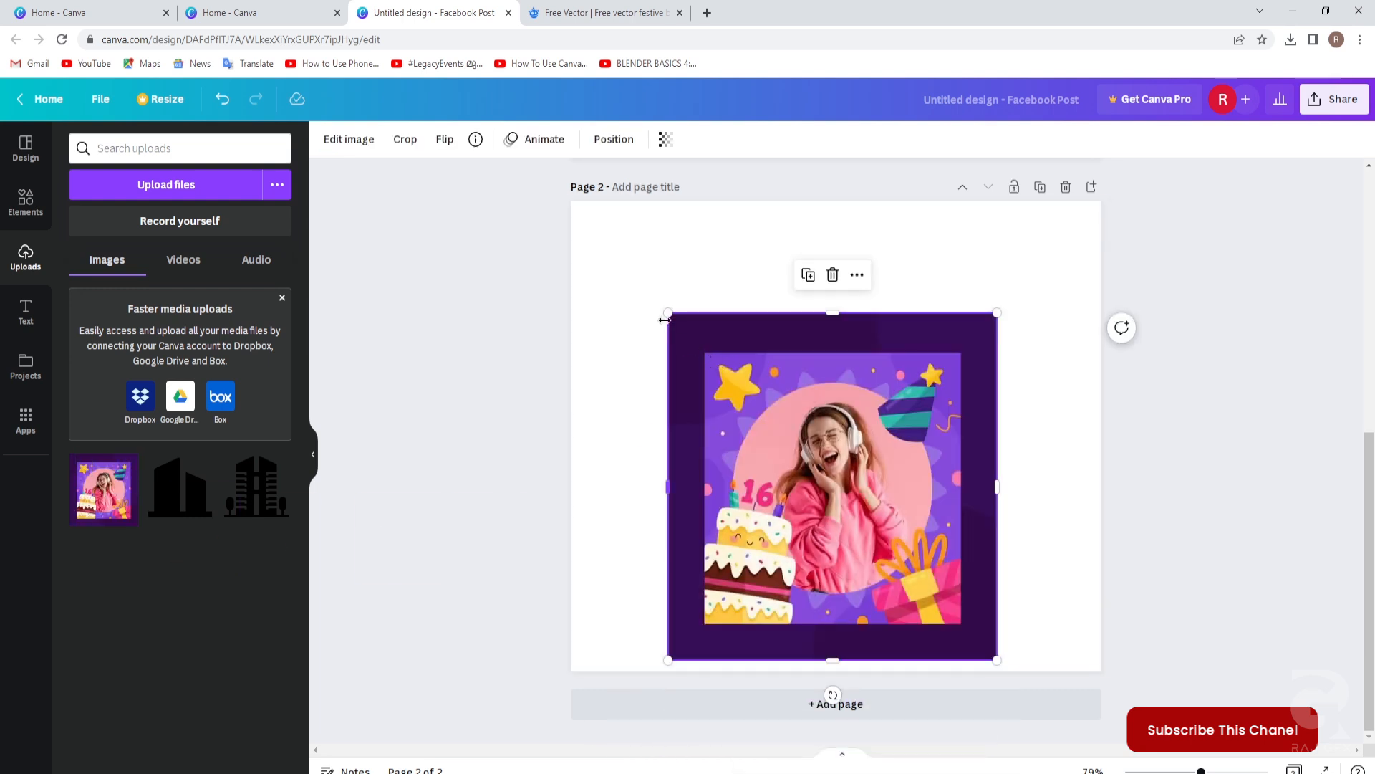
{"action": "left_click_drag", "start_coordinate": [670, 313], "coordinate": [583, 213]}
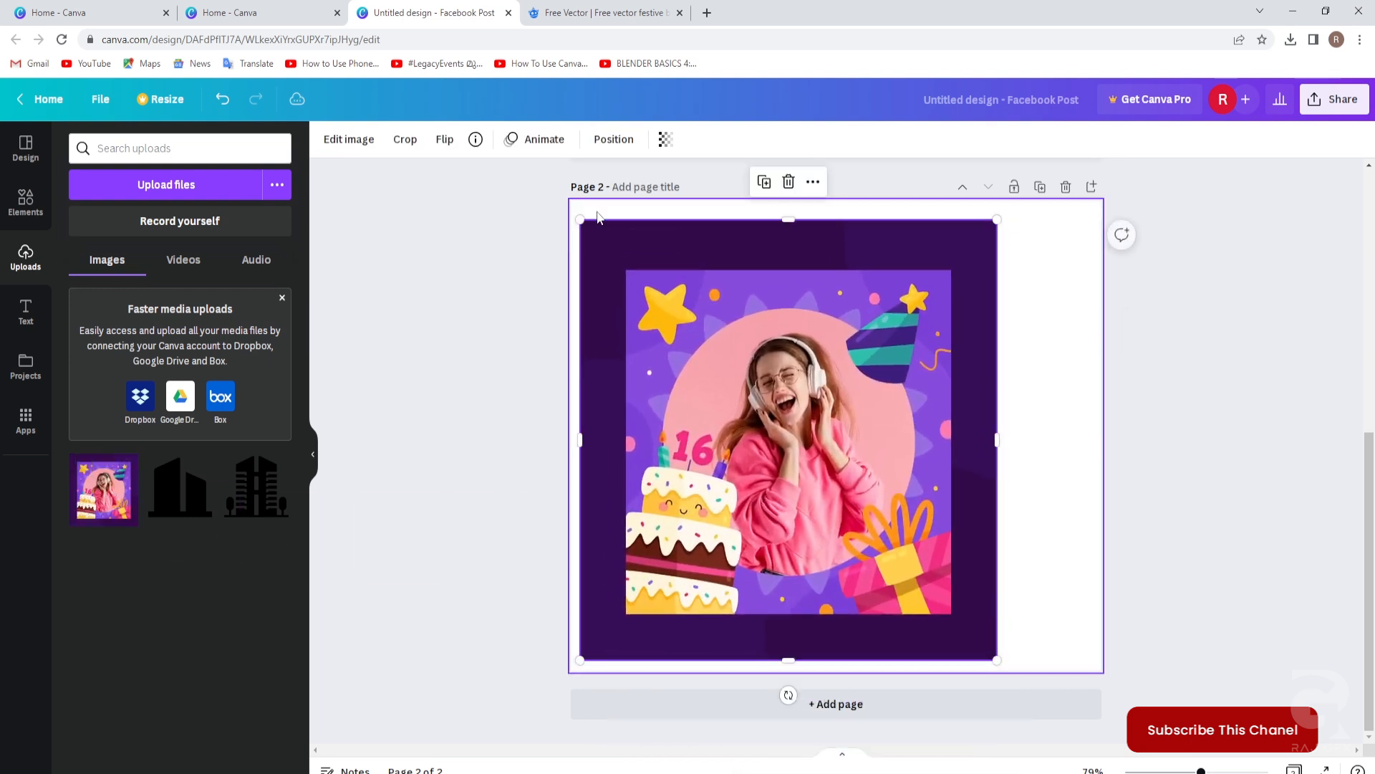
{"action": "left_click", "coordinate": [616, 142]}
{"action": "left_click", "coordinate": [412, 273]}
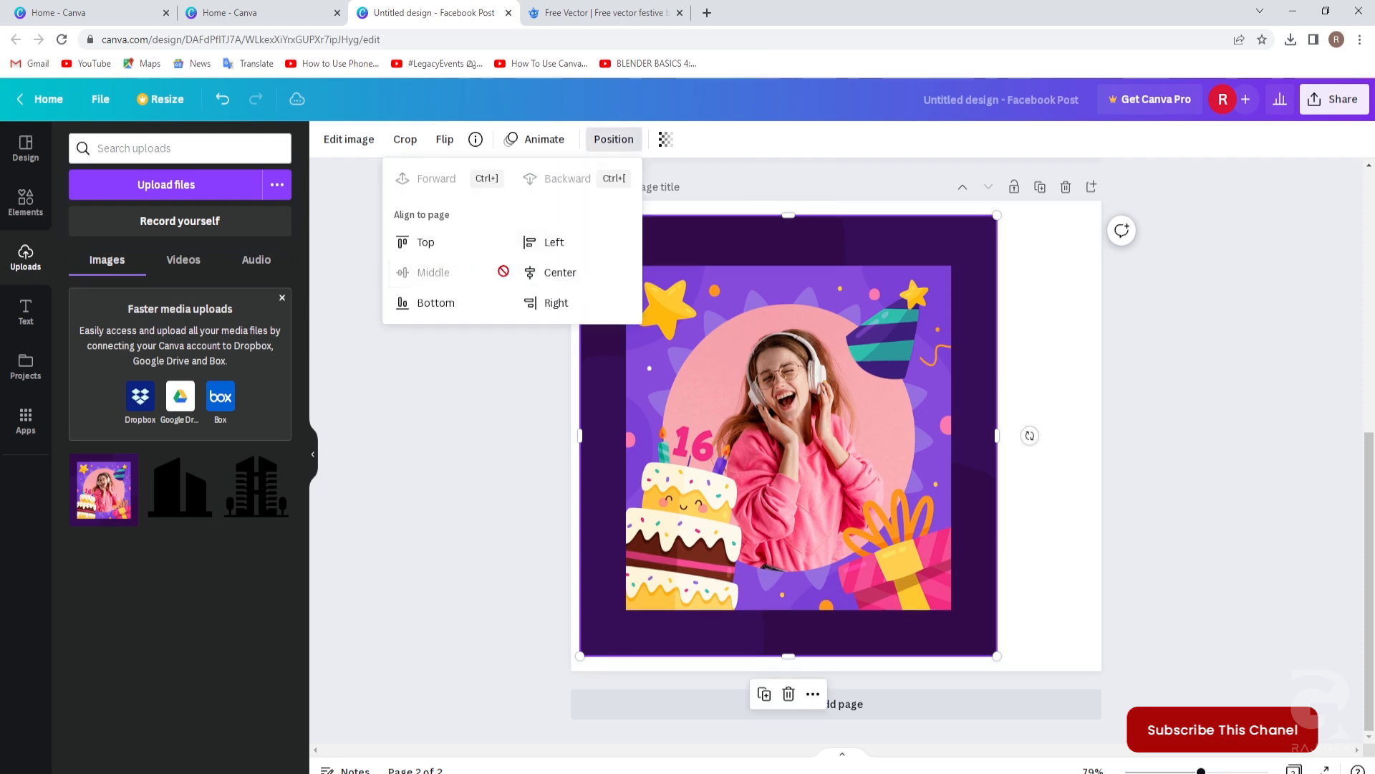
{"action": "left_click", "coordinate": [556, 272]}
{"action": "left_click", "coordinate": [1158, 434]}
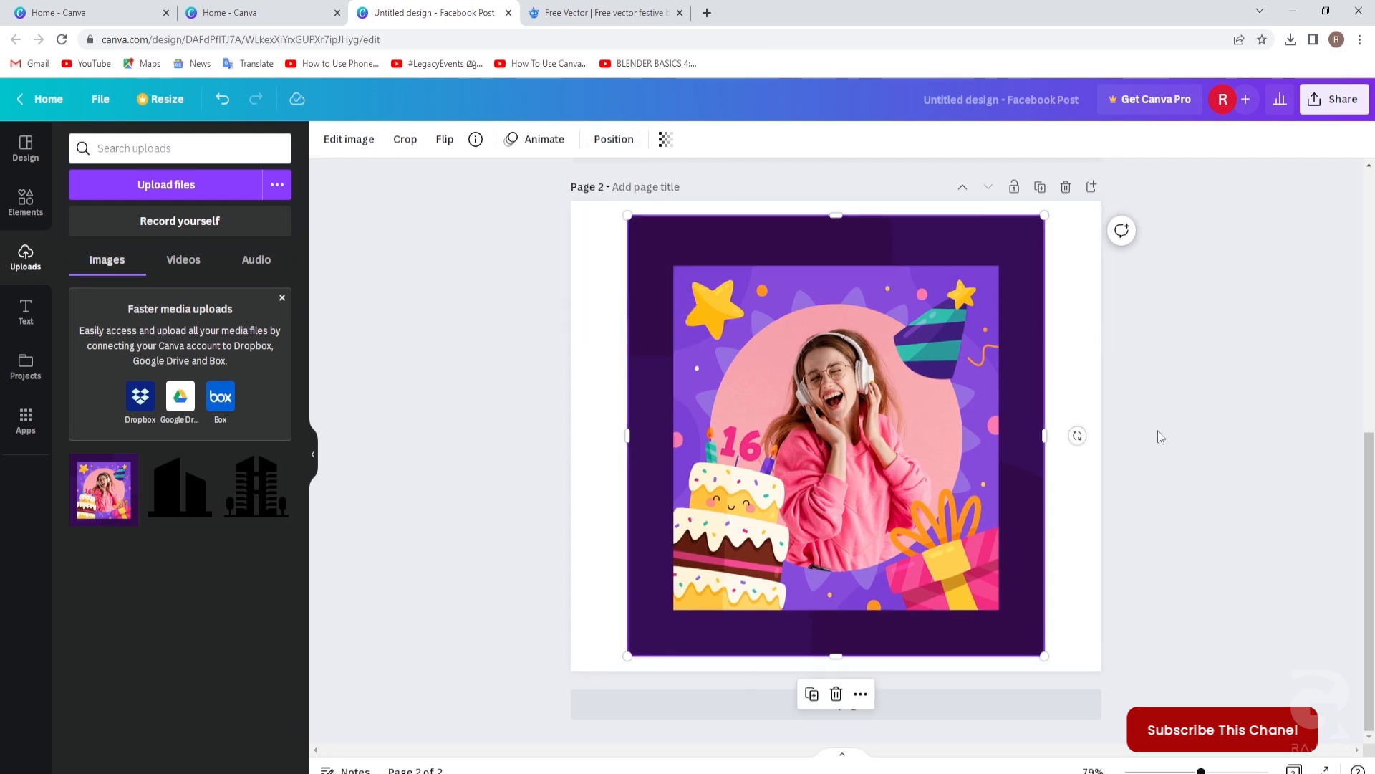
{"action": "left_click", "coordinate": [1161, 436]}
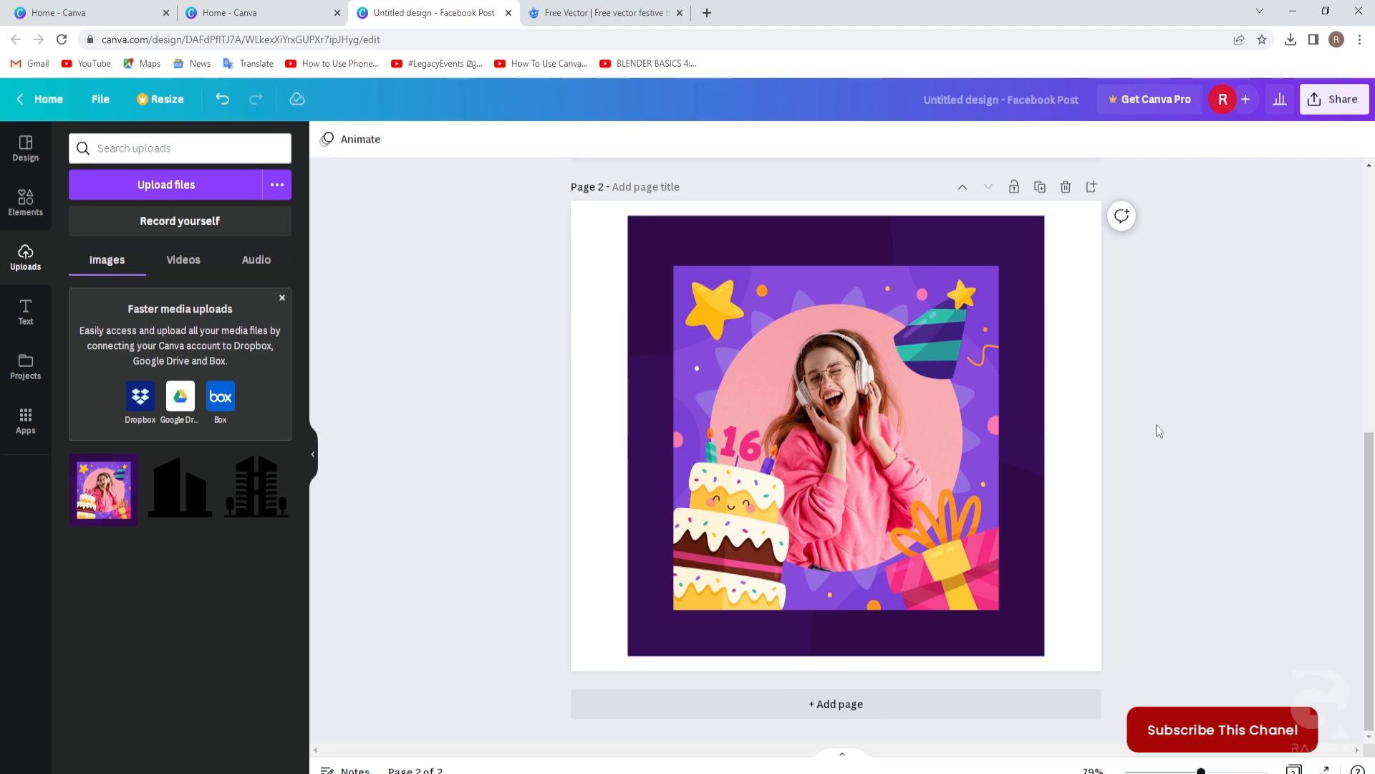
Rename the design to 'birthday'.
{"action": "scroll", "coordinate": [1159, 431], "scroll_direction": "up", "scroll_amount": 2}
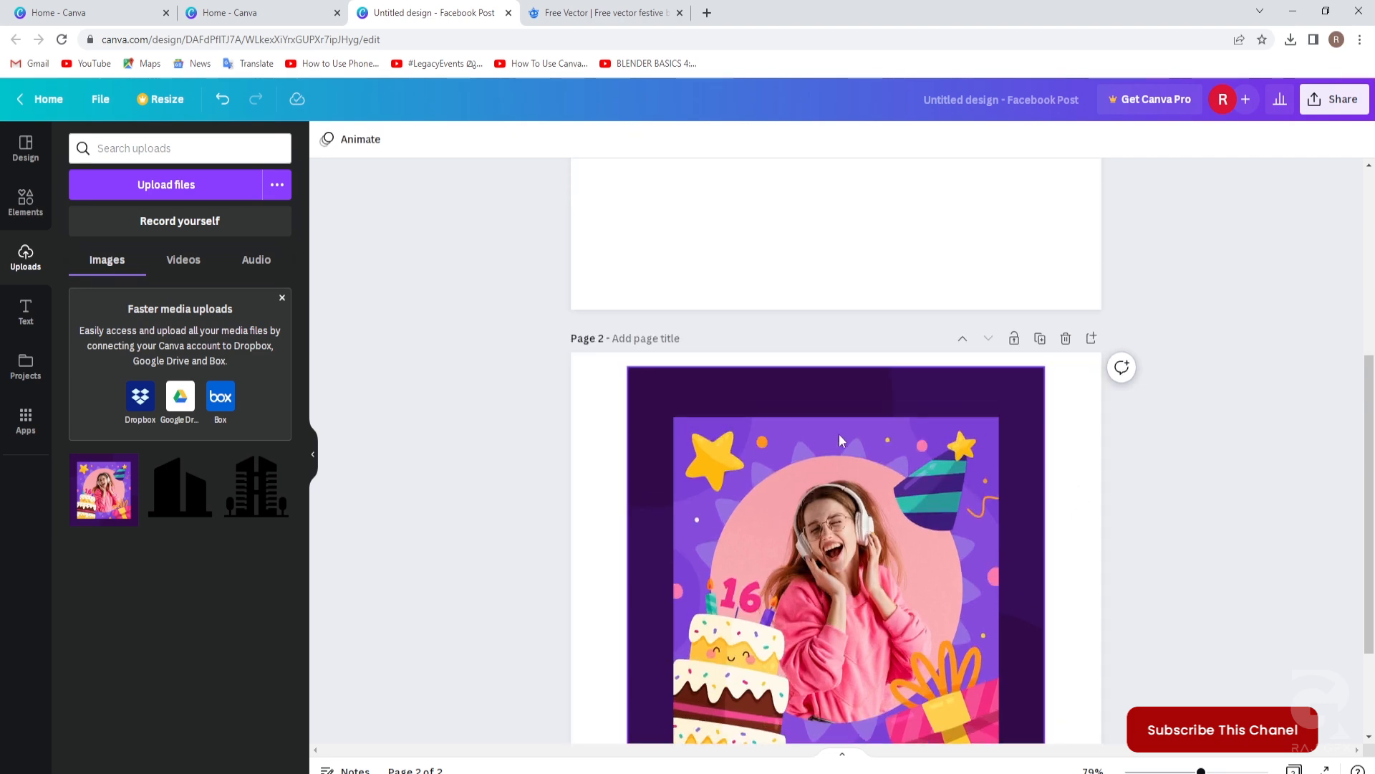
{"action": "scroll", "coordinate": [1173, 473], "scroll_direction": "up", "scroll_amount": 4}
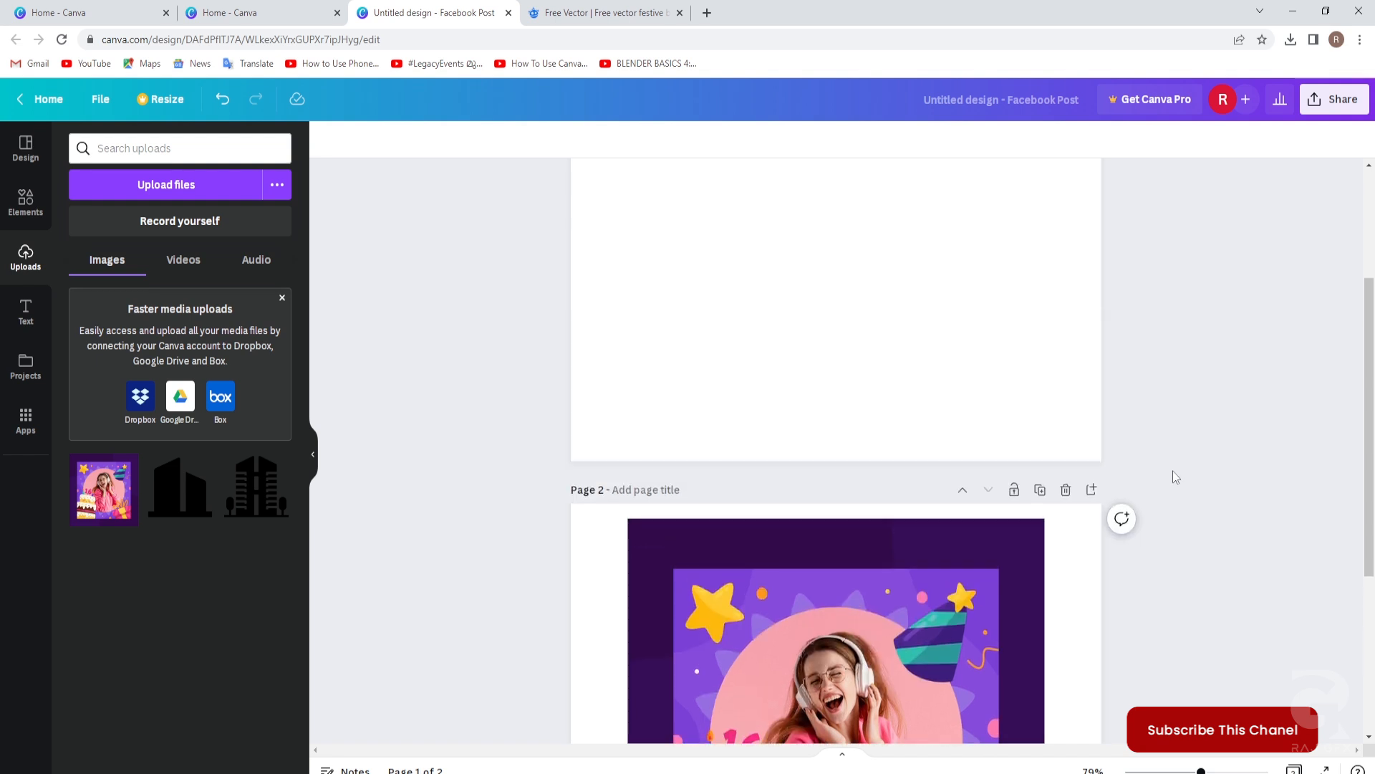
{"action": "scroll", "coordinate": [1172, 470], "scroll_direction": "up", "scroll_amount": 1}
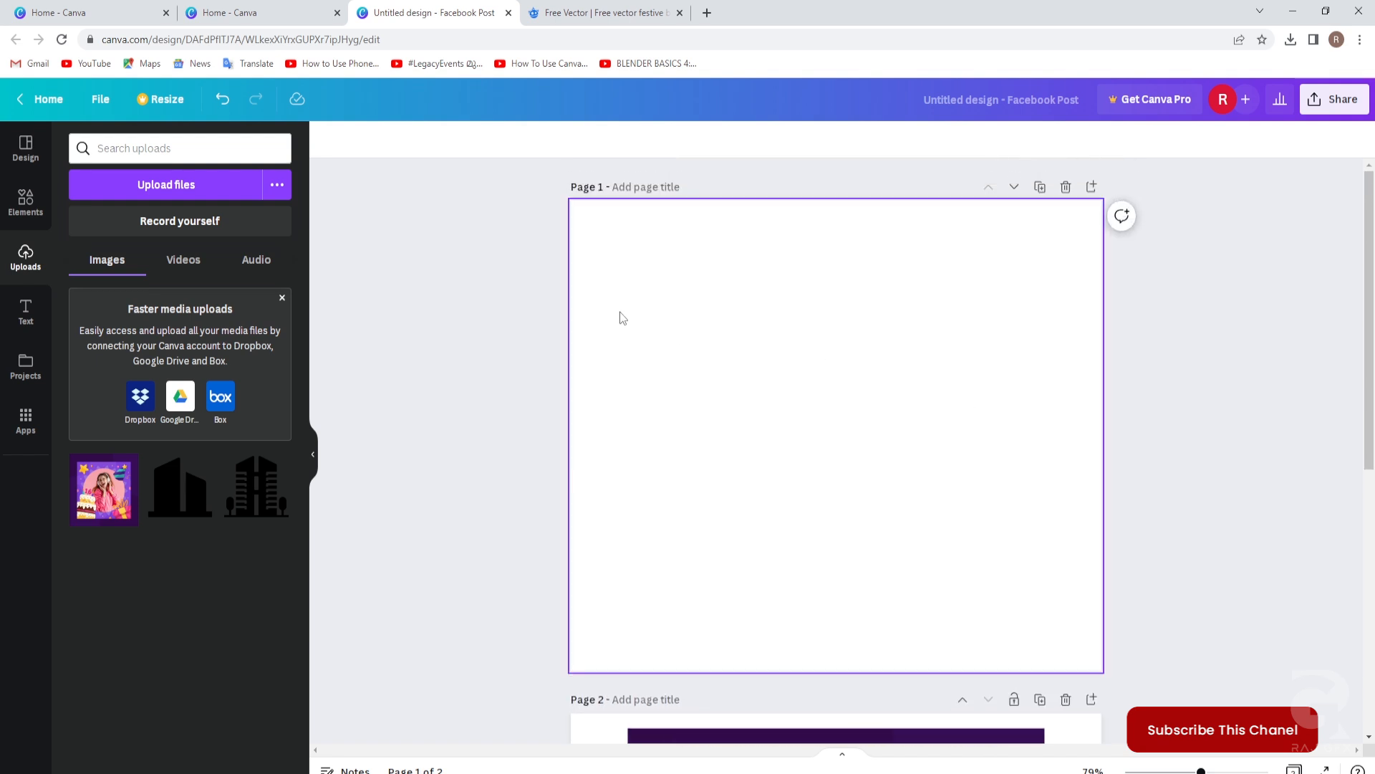
{"action": "left_click", "coordinate": [648, 281]}
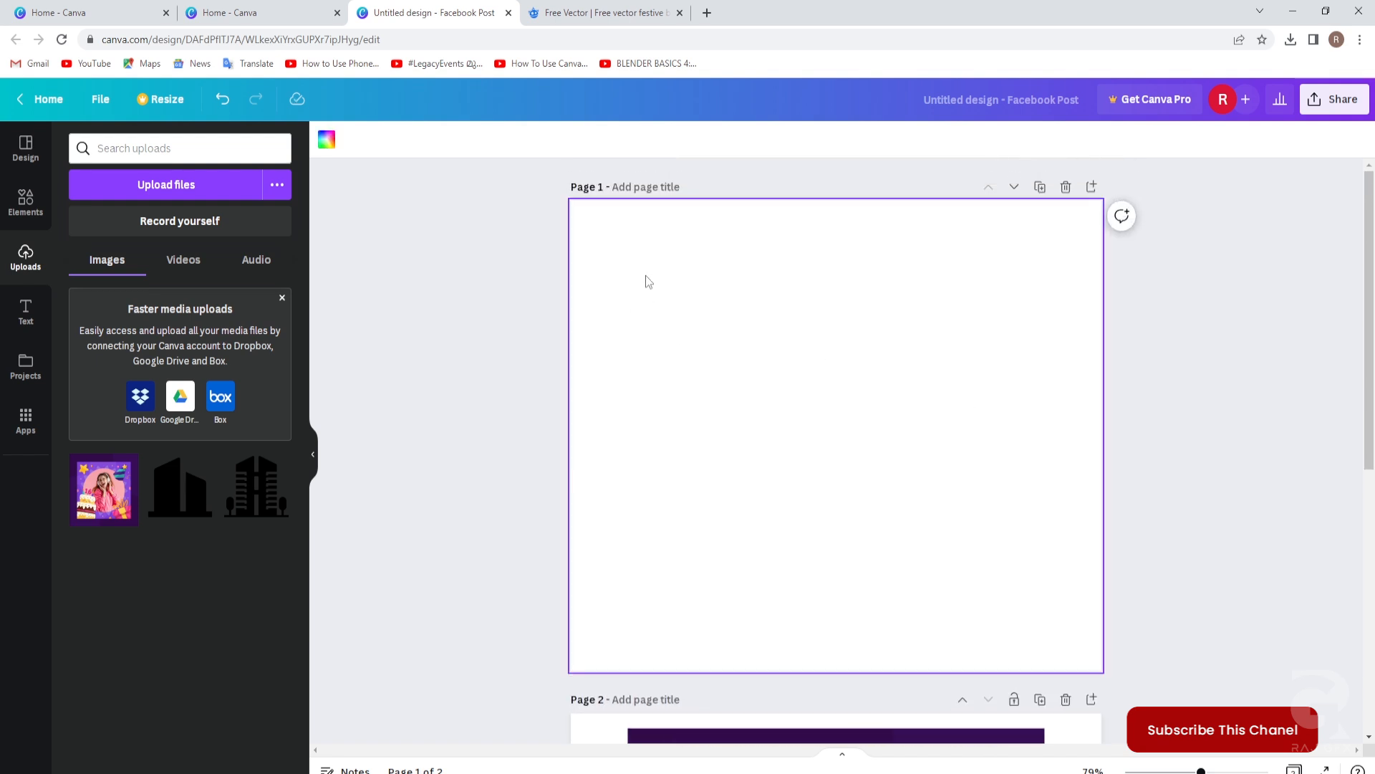
{"action": "left_click", "coordinate": [993, 100]}
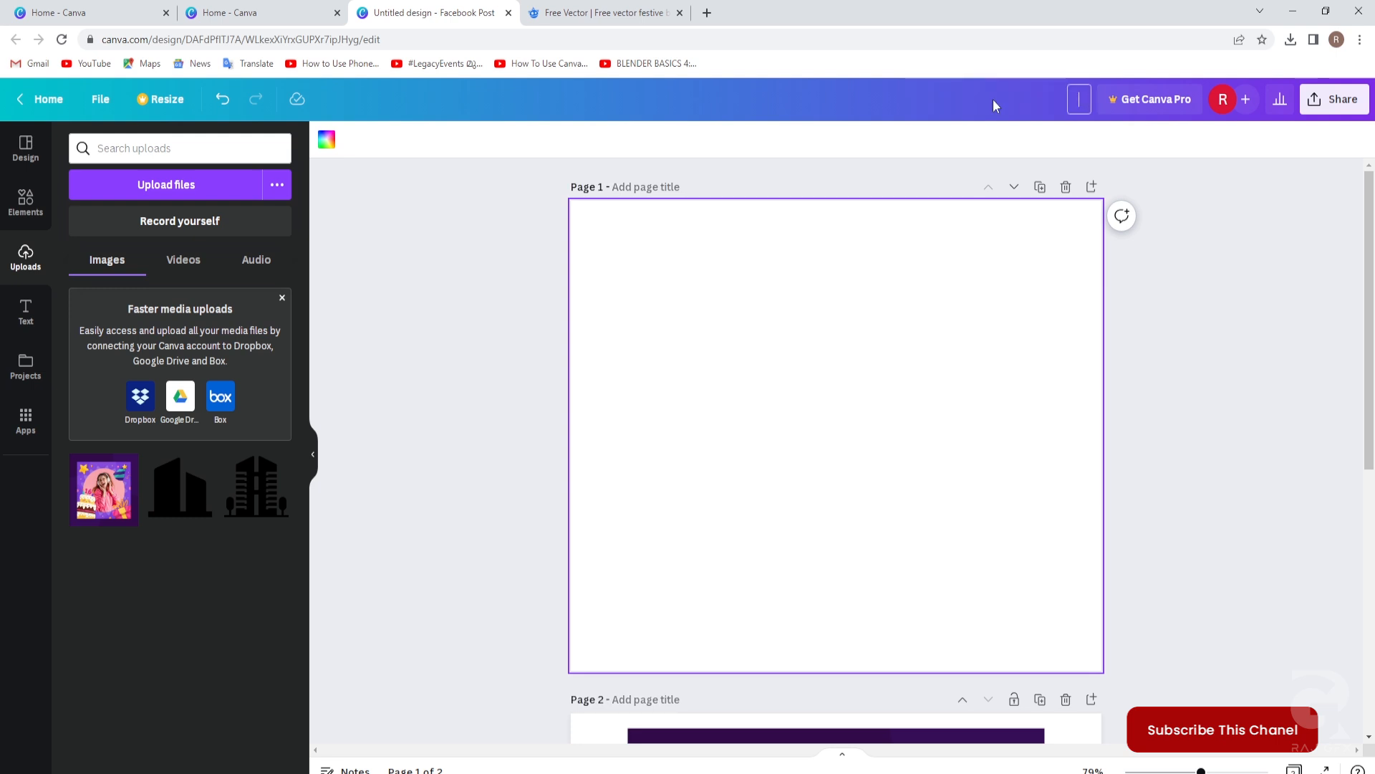
{"action": "type", "text": "birthday"}
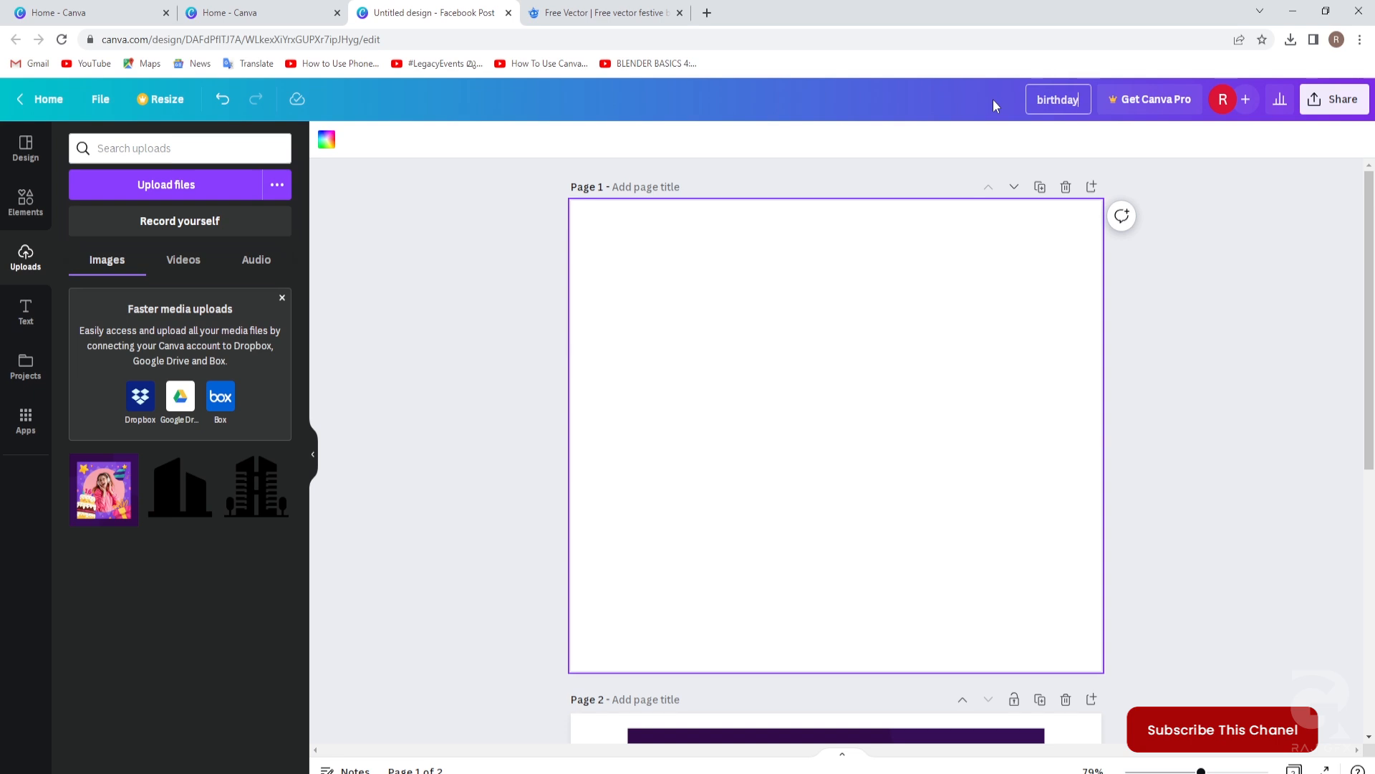
{"action": "left_click", "coordinate": [1189, 341]}
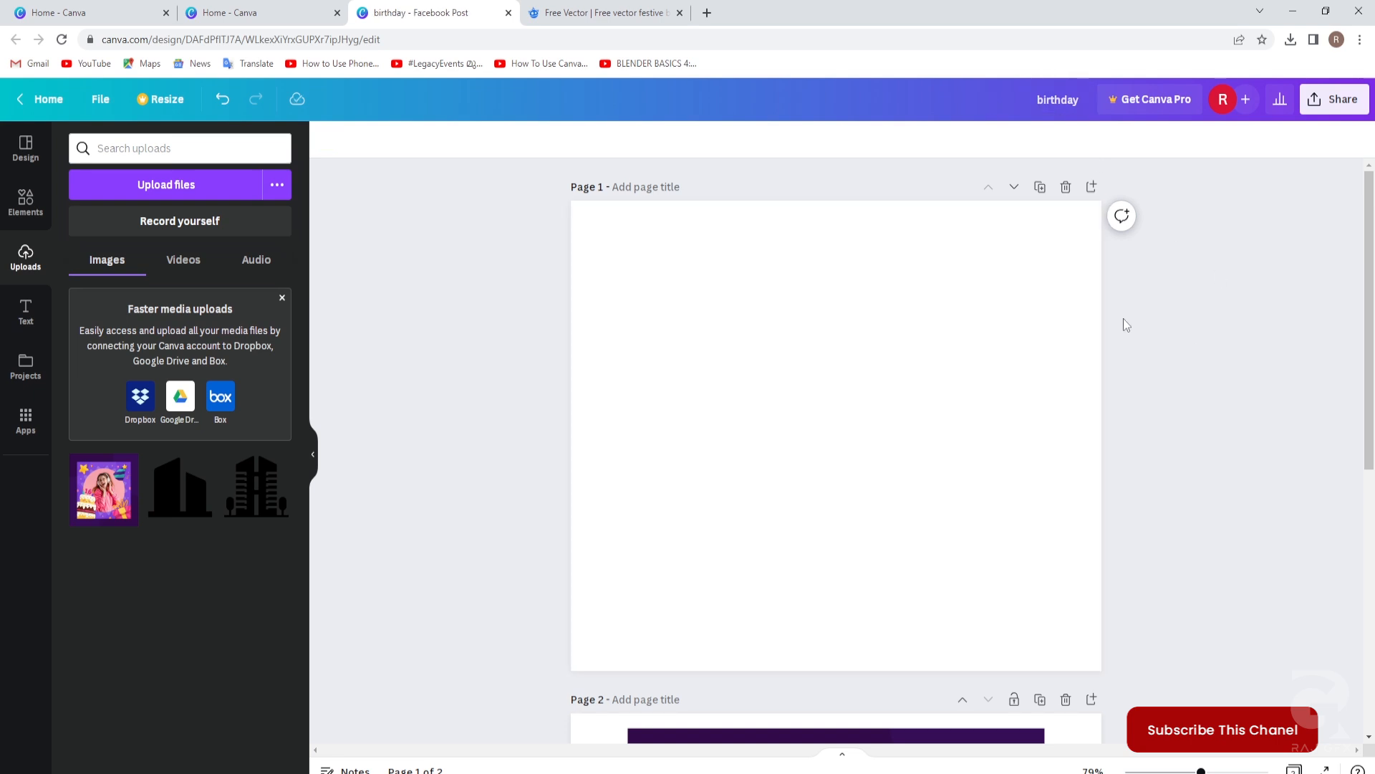
Give page 1 the title 'birthday design'.
{"action": "left_click", "coordinate": [652, 190]}
{"action": "type", "text": "birthday design"}
{"action": "left_click", "coordinate": [1178, 386]}
{"action": "left_click", "coordinate": [617, 298]}
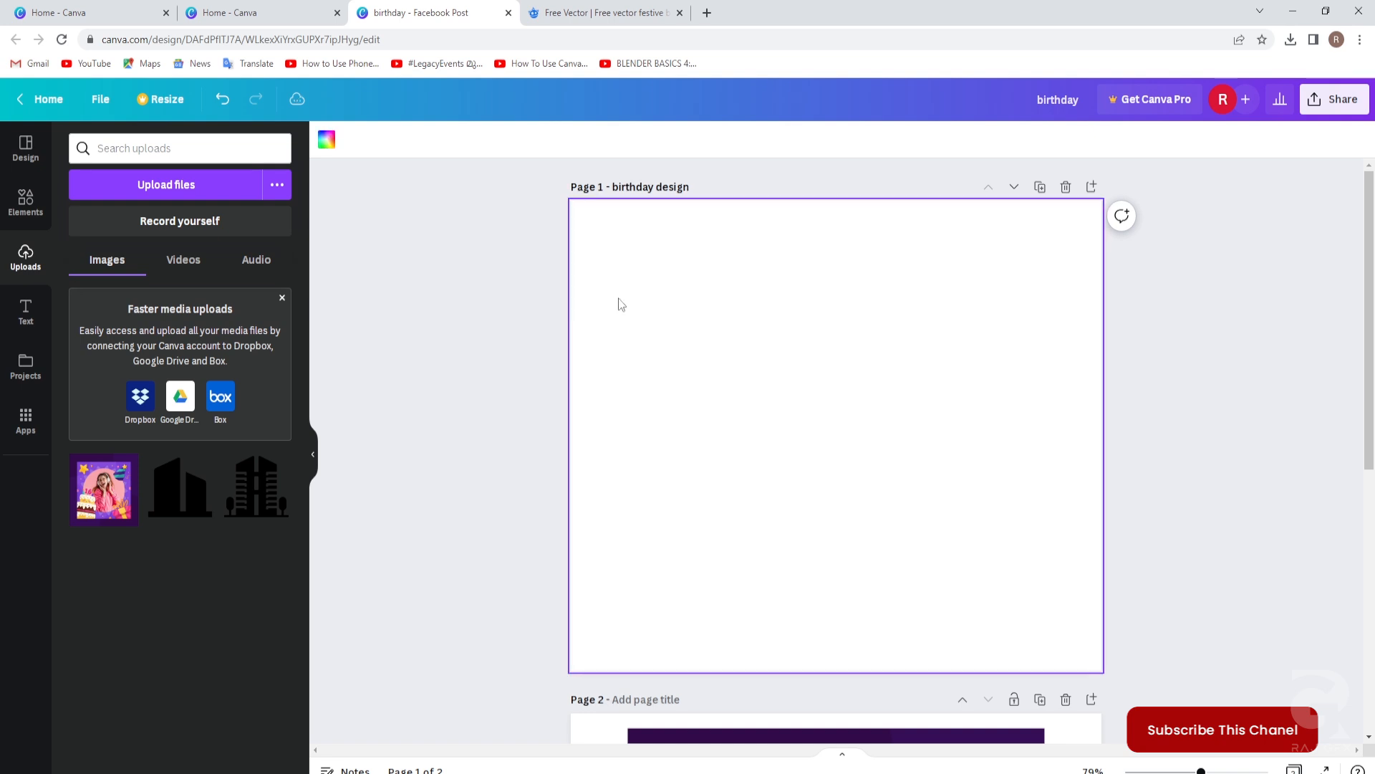
Fill page 1 with a slightly lightened solid violet background from the photo's colours.
{"action": "left_click", "coordinate": [326, 143]}
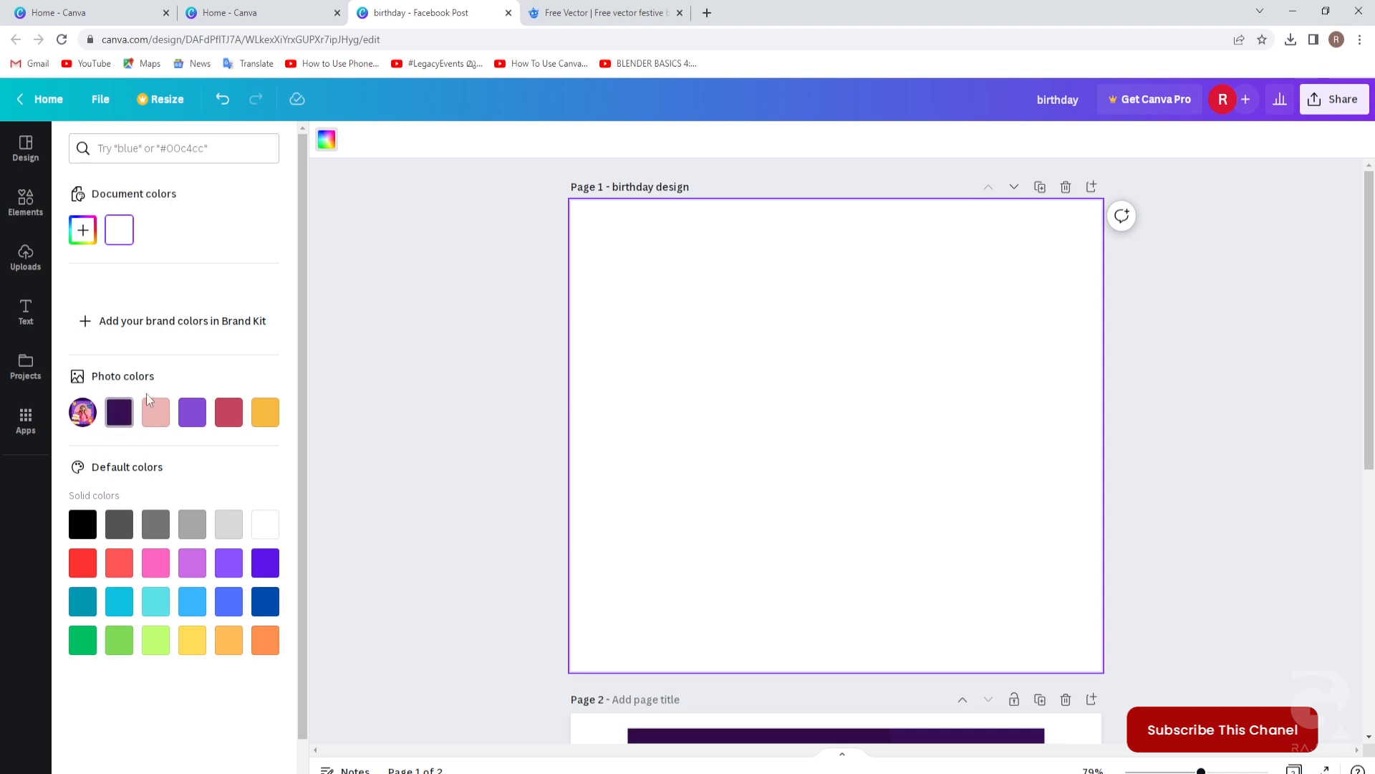
{"action": "left_click", "coordinate": [192, 419]}
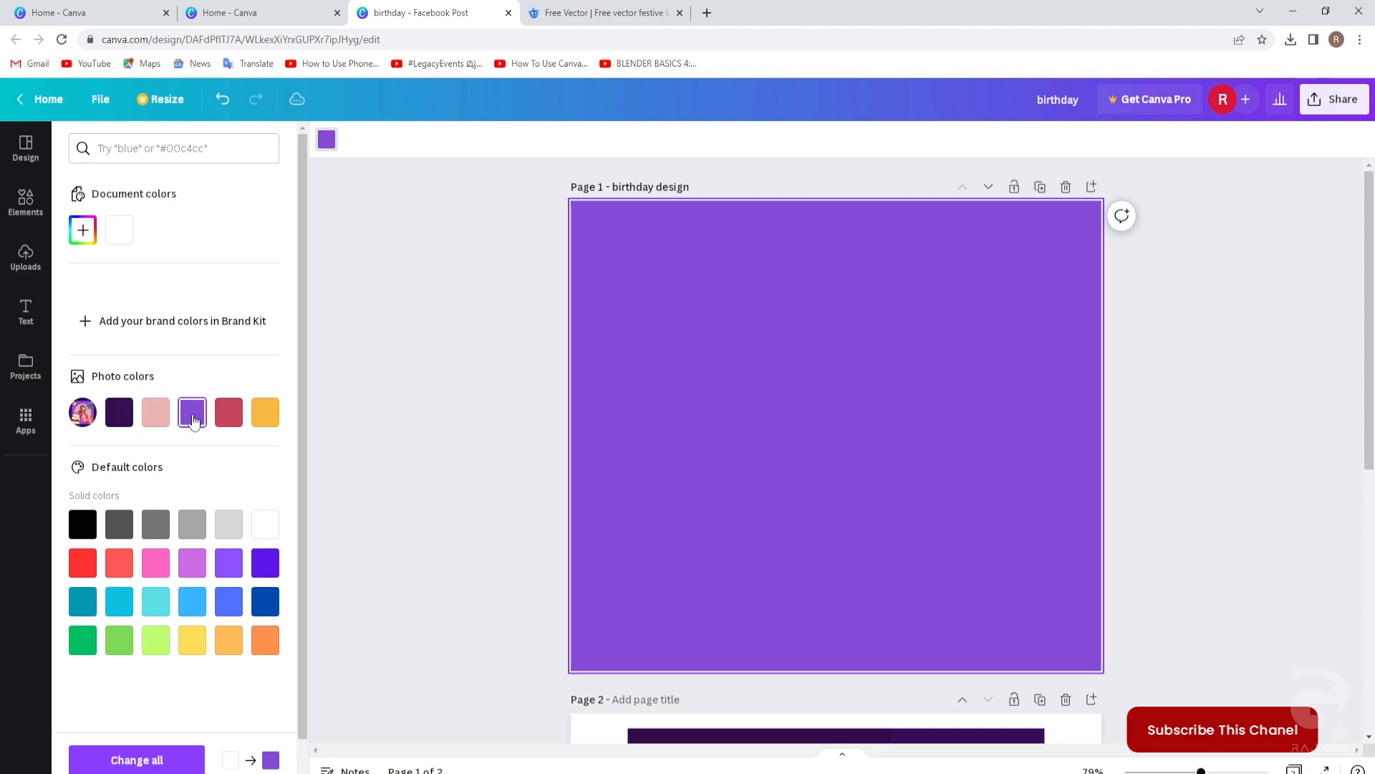
{"action": "left_click", "coordinate": [83, 230]}
{"action": "left_click_drag", "start_coordinate": [208, 273], "coordinate": [191, 268]}
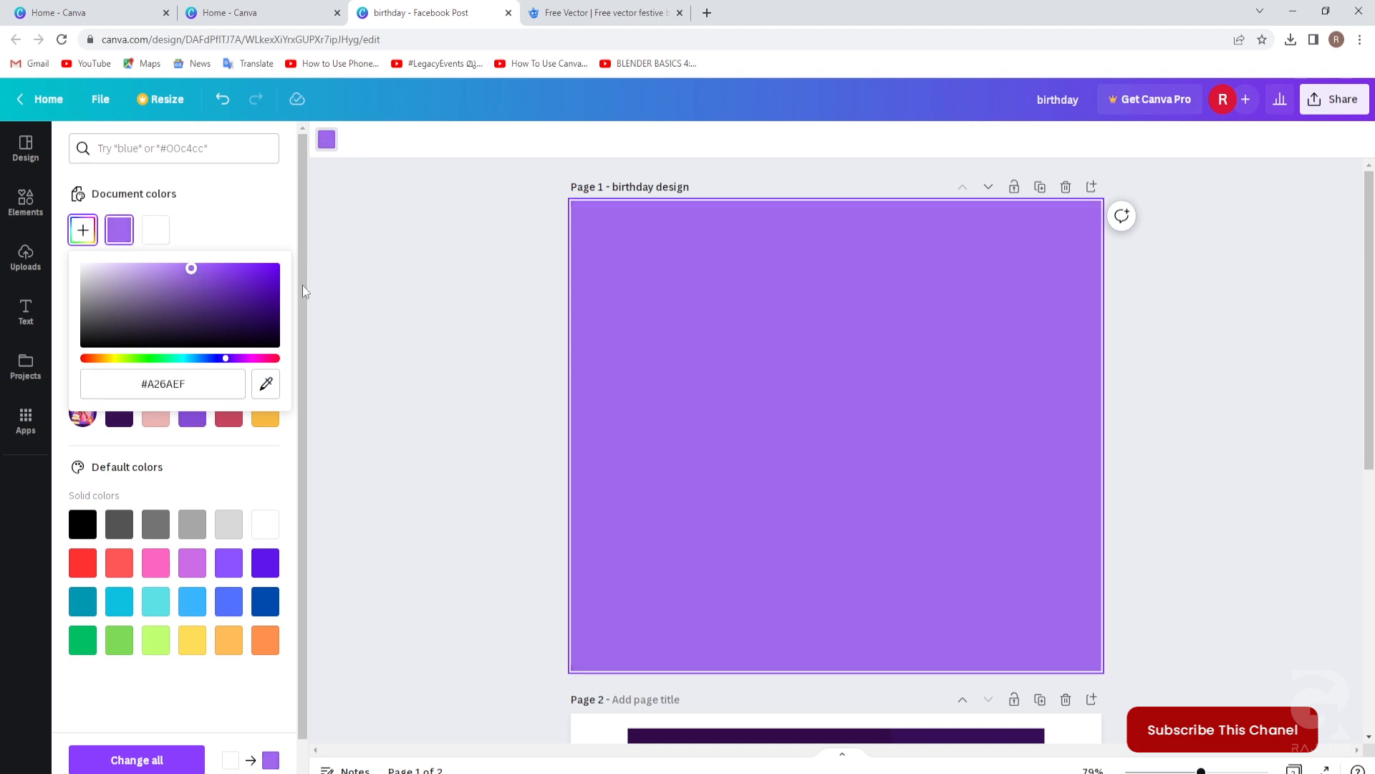
{"action": "left_click_drag", "start_coordinate": [191, 268], "coordinate": [191, 267]}
{"action": "left_click", "coordinate": [477, 316]}
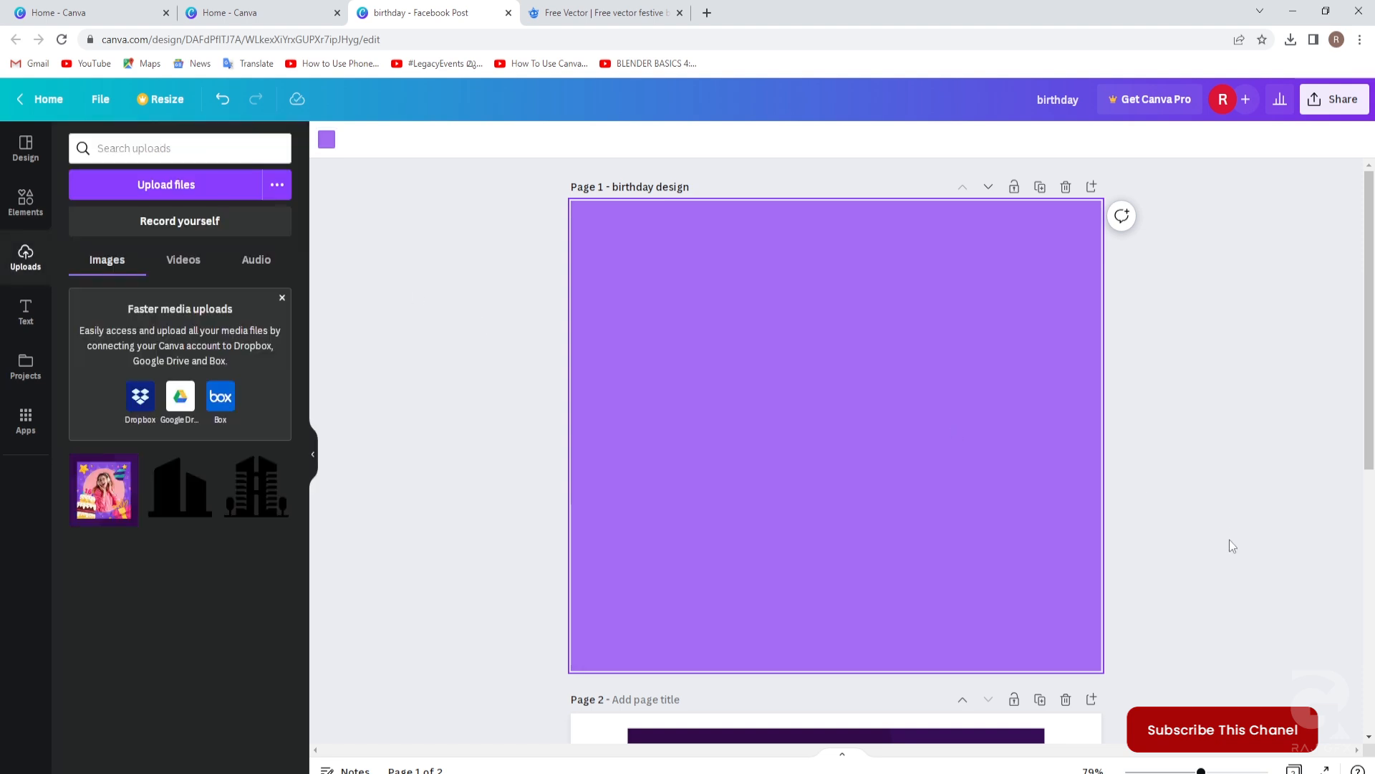
{"action": "scroll", "coordinate": [1220, 546], "scroll_direction": "down", "scroll_amount": 1}
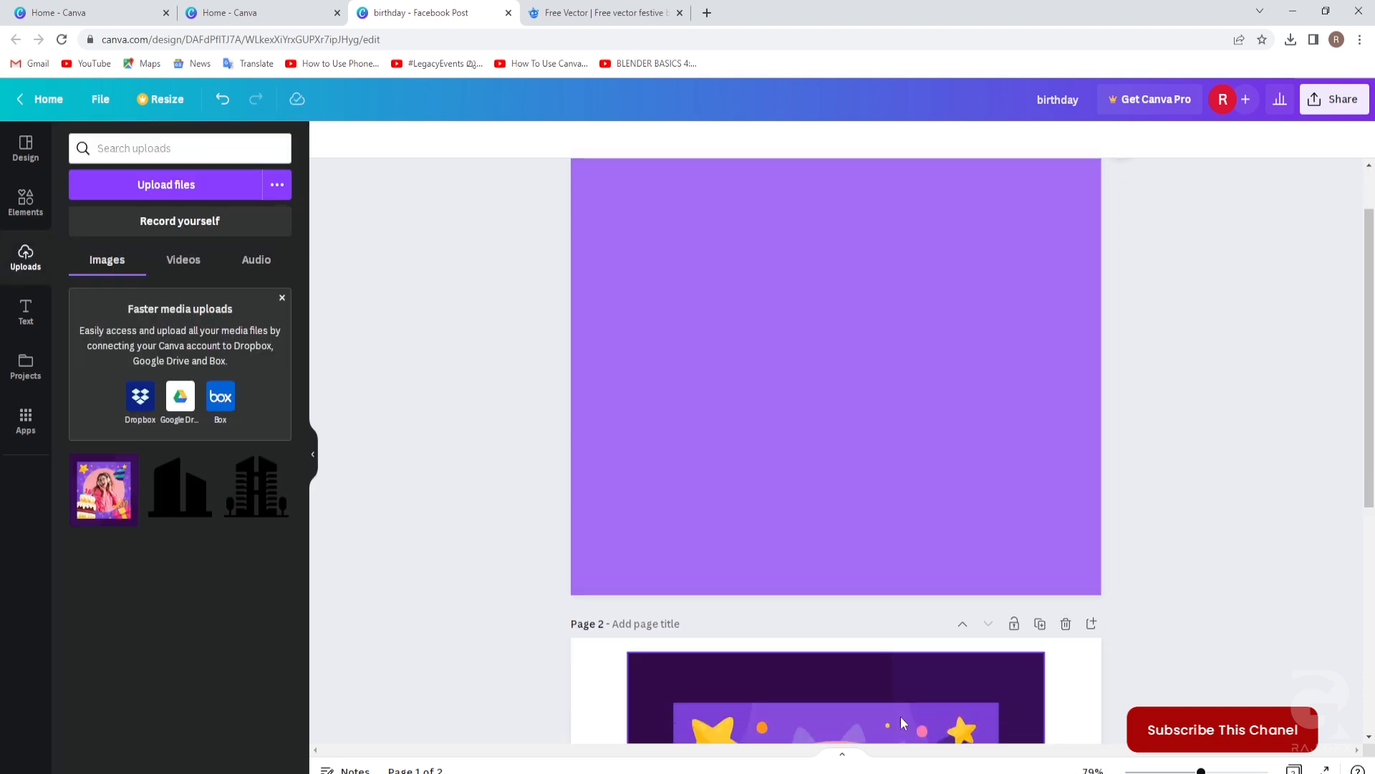
{"action": "scroll", "coordinate": [1185, 595], "scroll_direction": "down", "scroll_amount": 4}
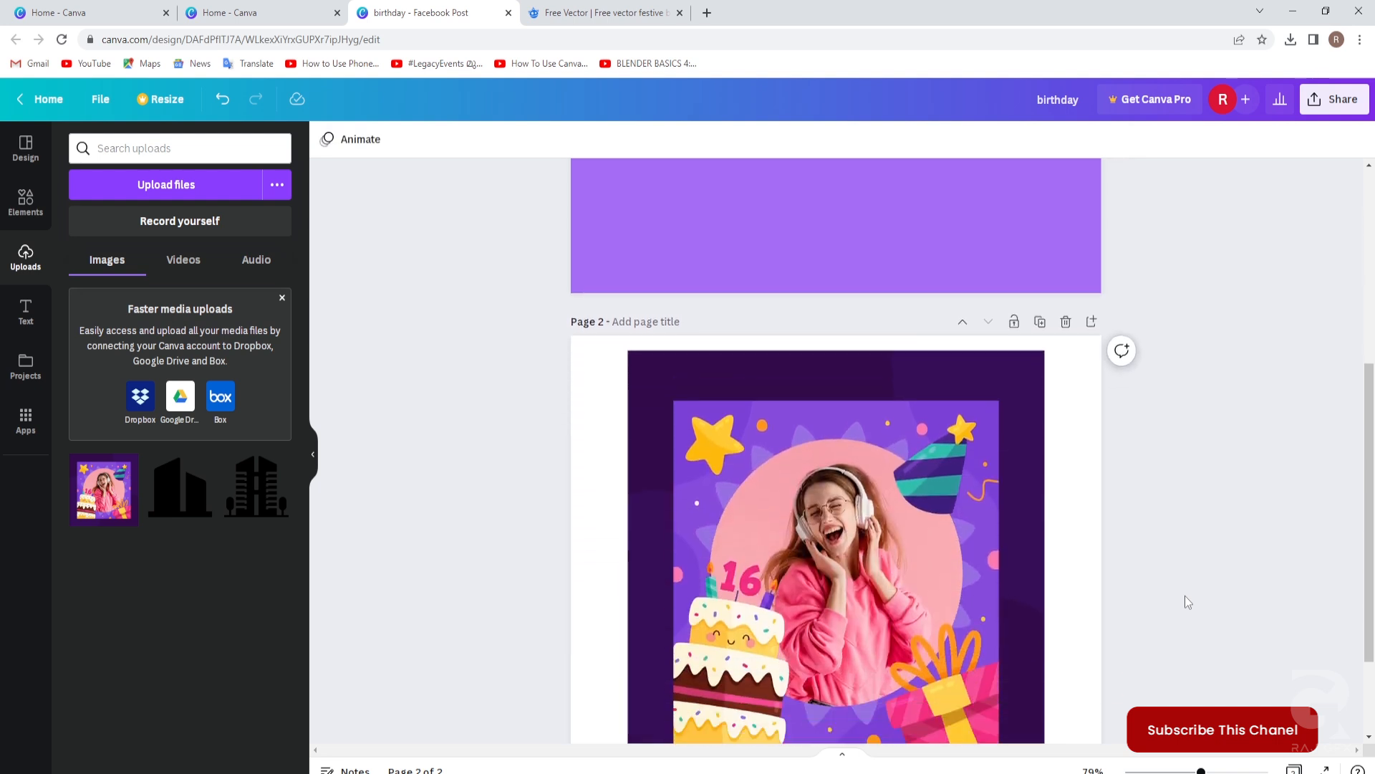
{"action": "scroll", "coordinate": [1185, 595], "scroll_direction": "down", "scroll_amount": 1}
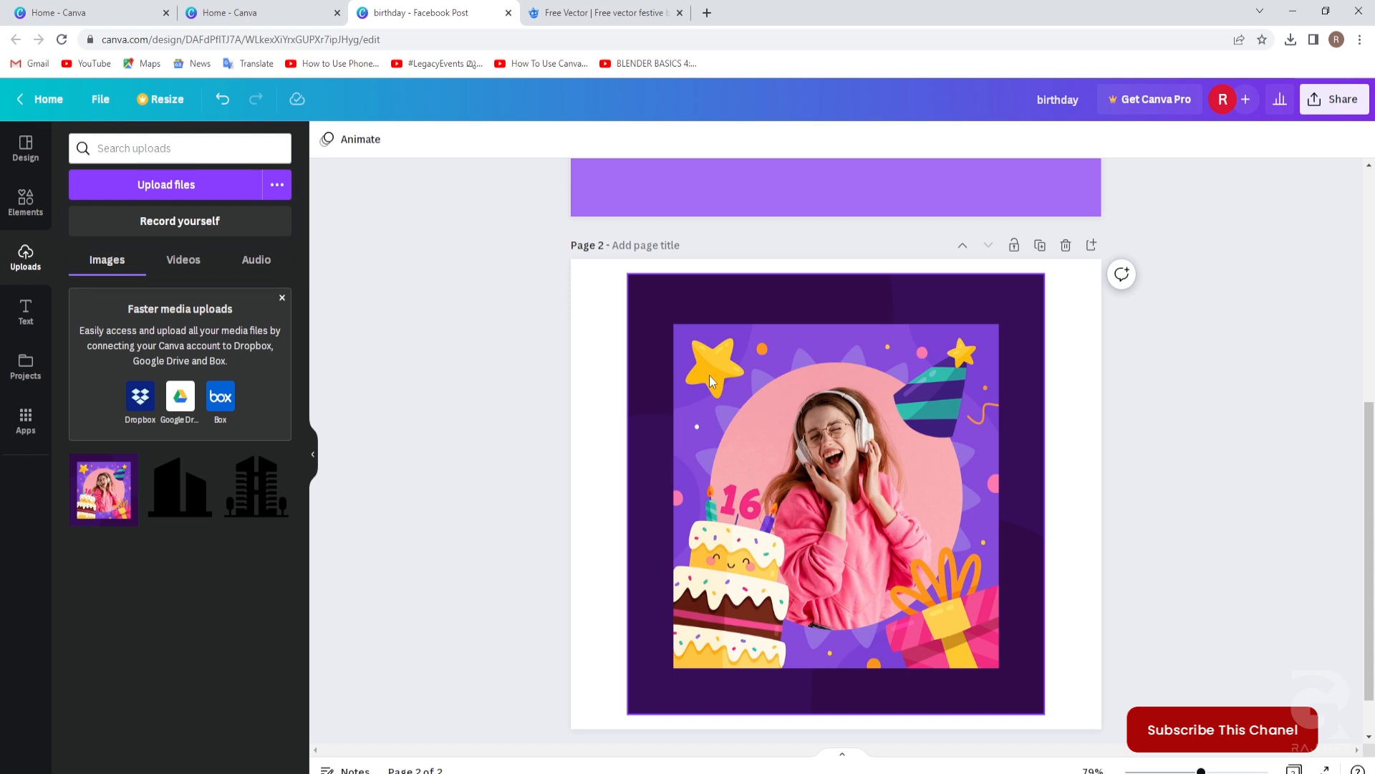
{"action": "scroll", "coordinate": [709, 375], "scroll_direction": "up", "scroll_amount": 5}
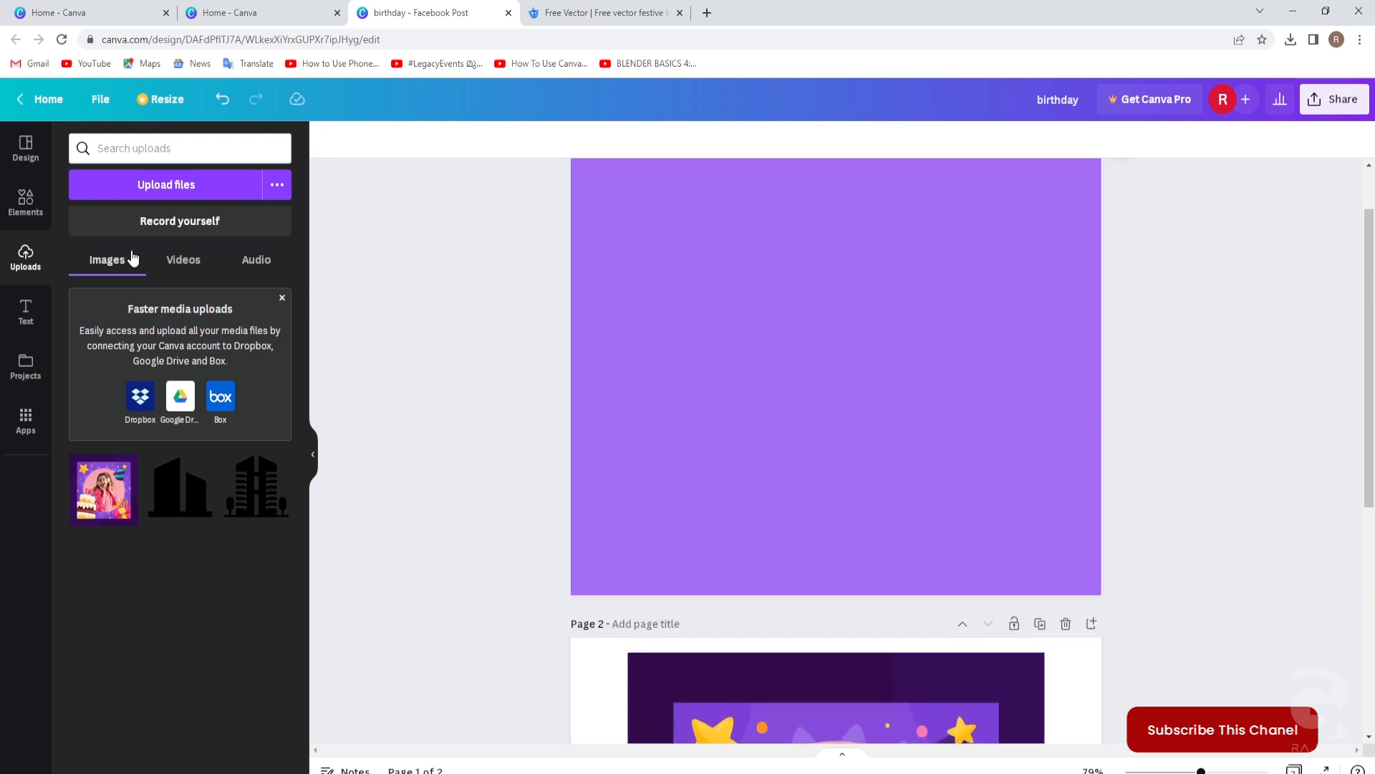
Search Elements for 'cake' and browse the full list of cake graphics.
{"action": "left_click", "coordinate": [25, 198]}
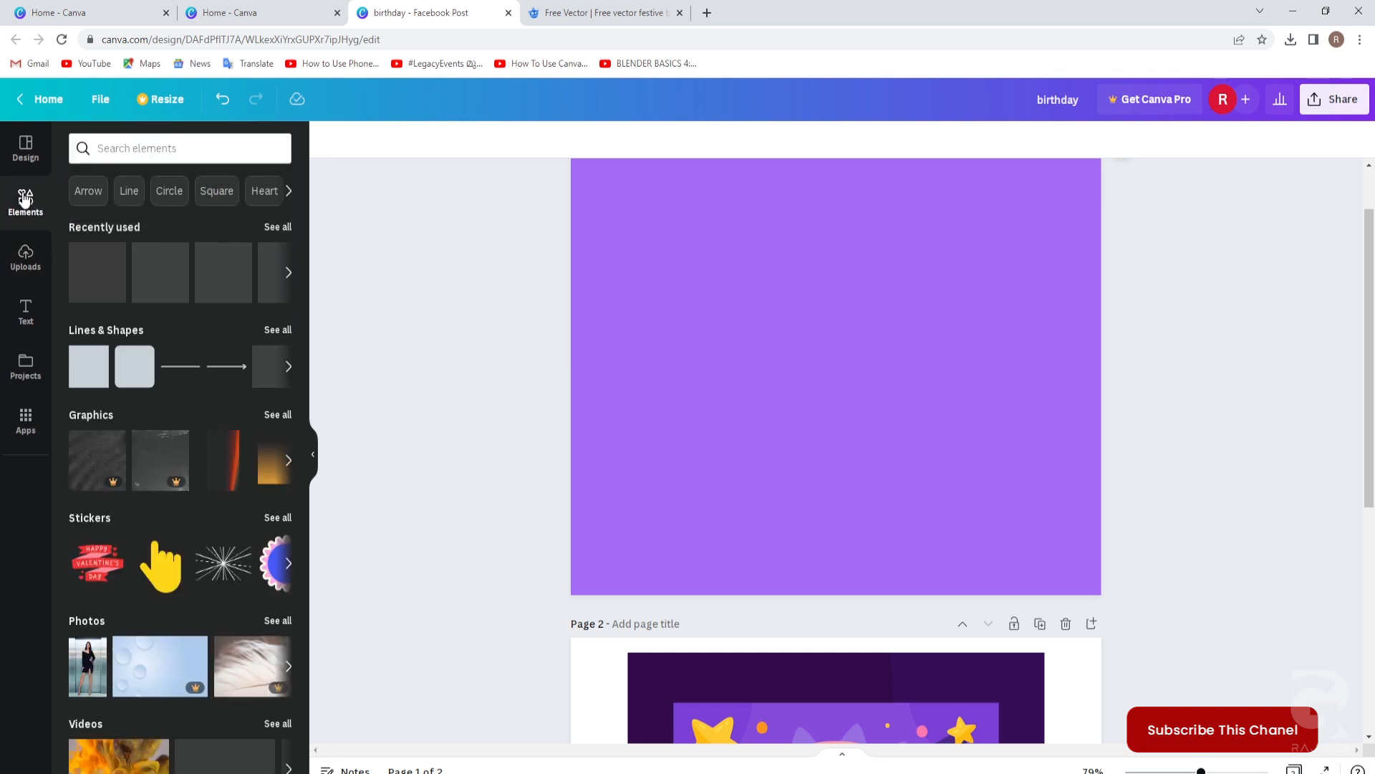
{"action": "left_click", "coordinate": [115, 149]}
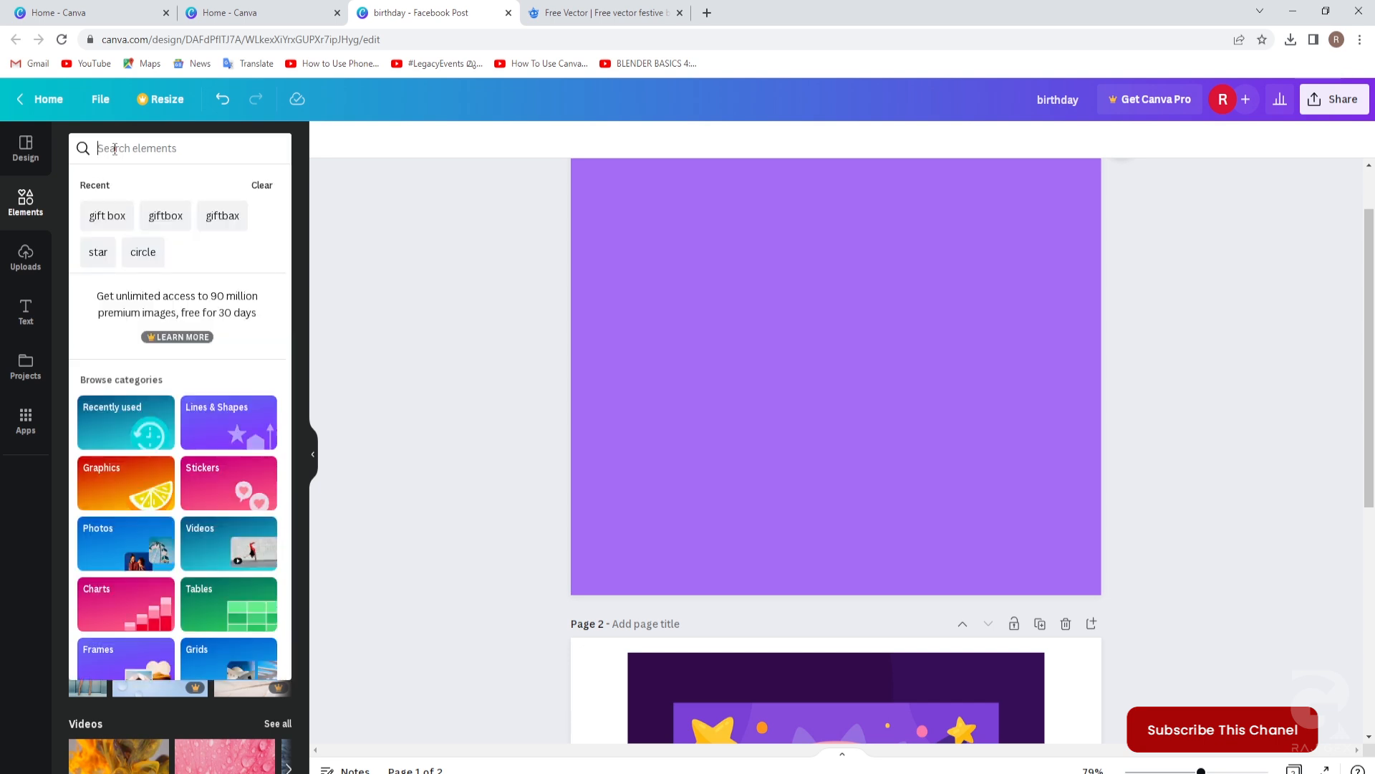
{"action": "type", "text": "cake"}
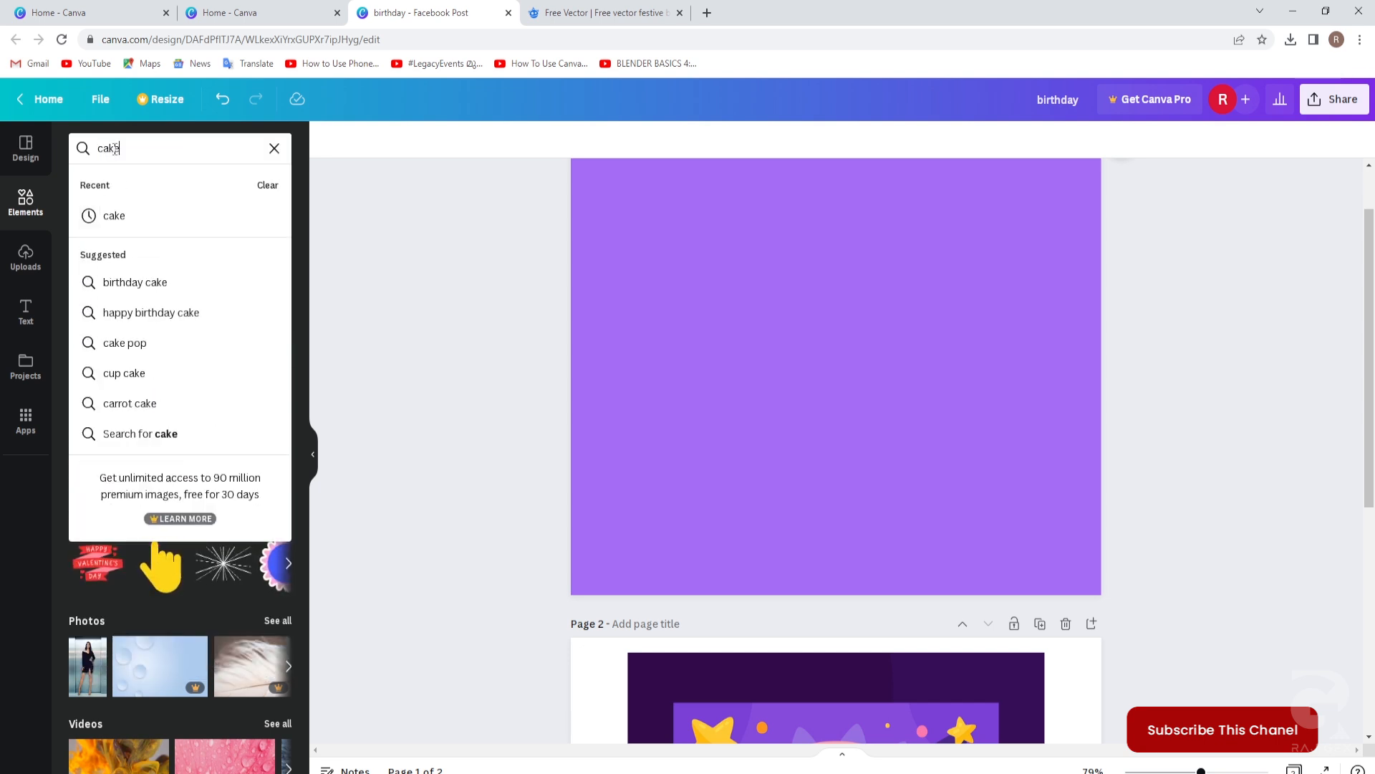
{"action": "key", "text": "Return"}
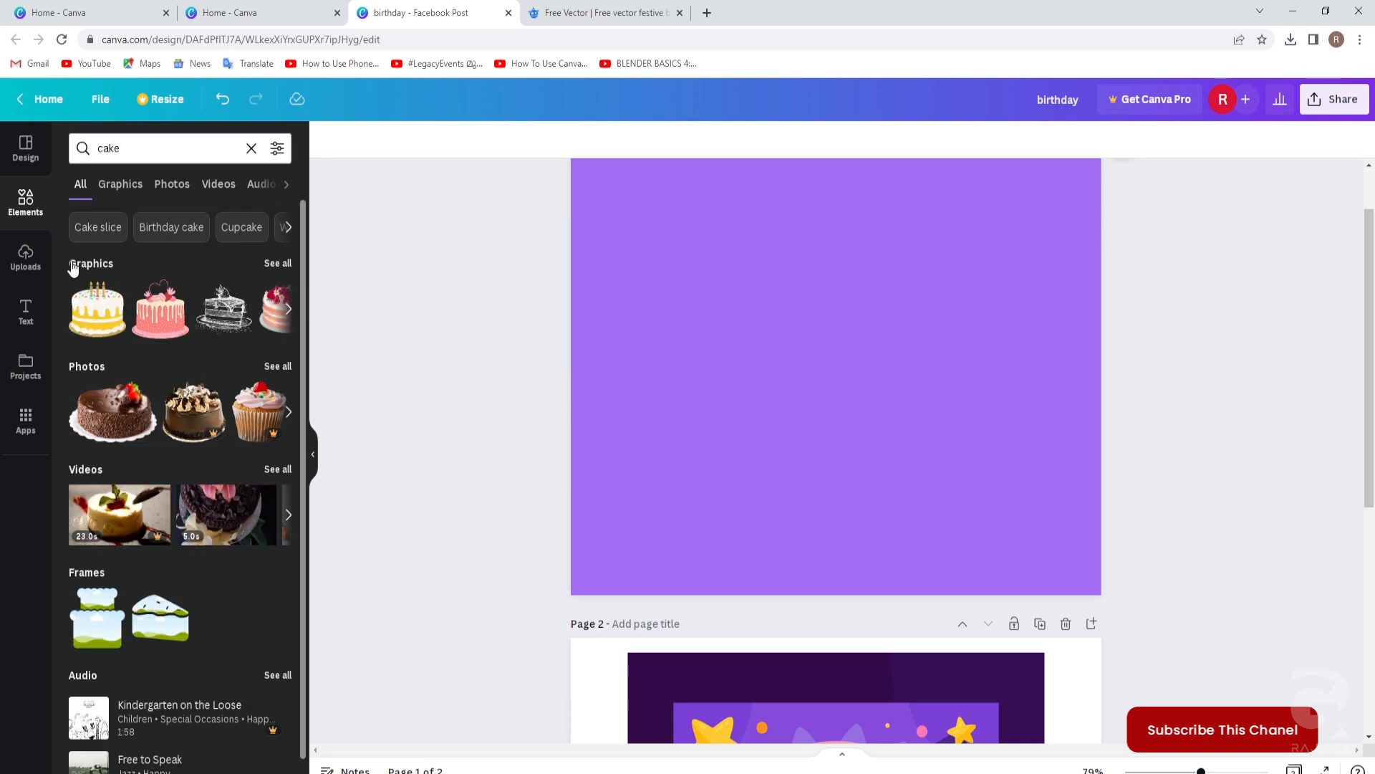
{"action": "left_click", "coordinate": [278, 264]}
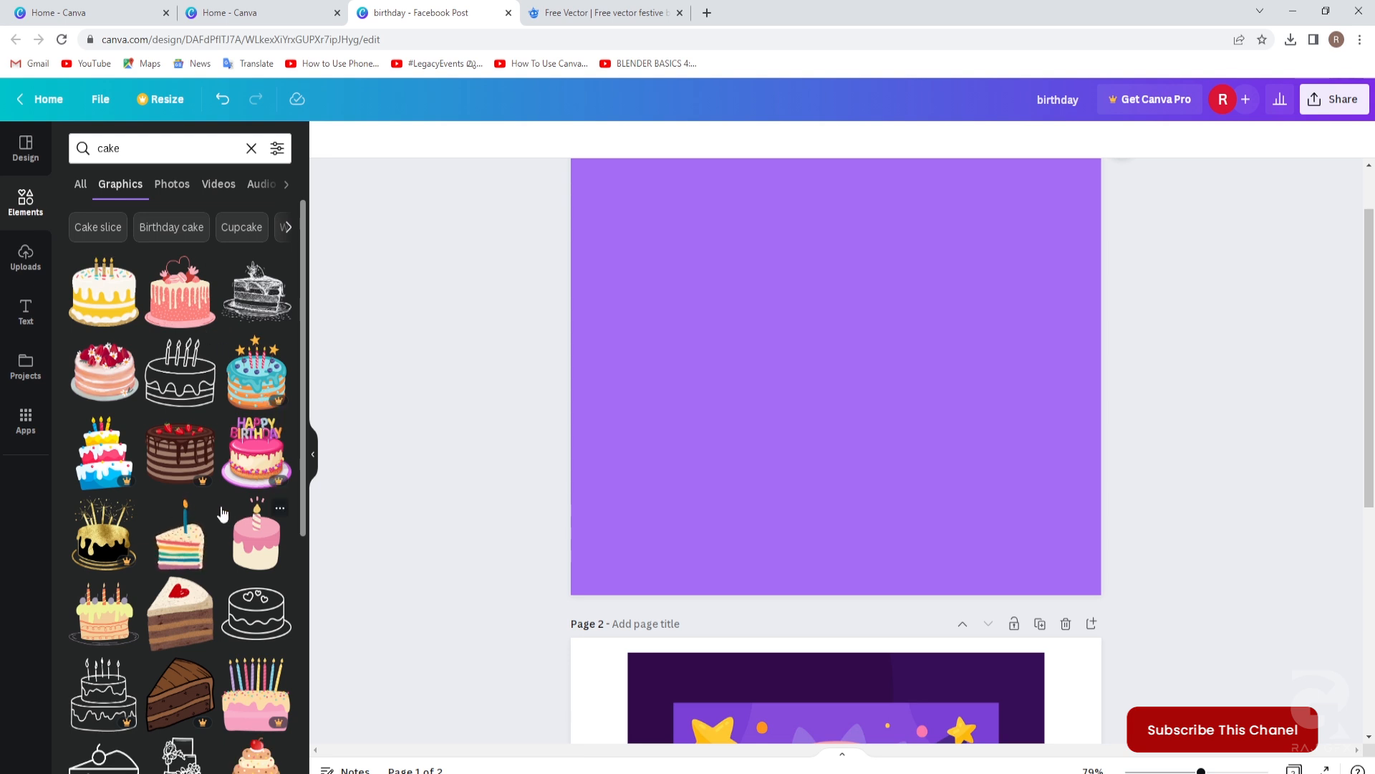
{"action": "scroll", "coordinate": [227, 358], "scroll_direction": "down", "scroll_amount": 10}
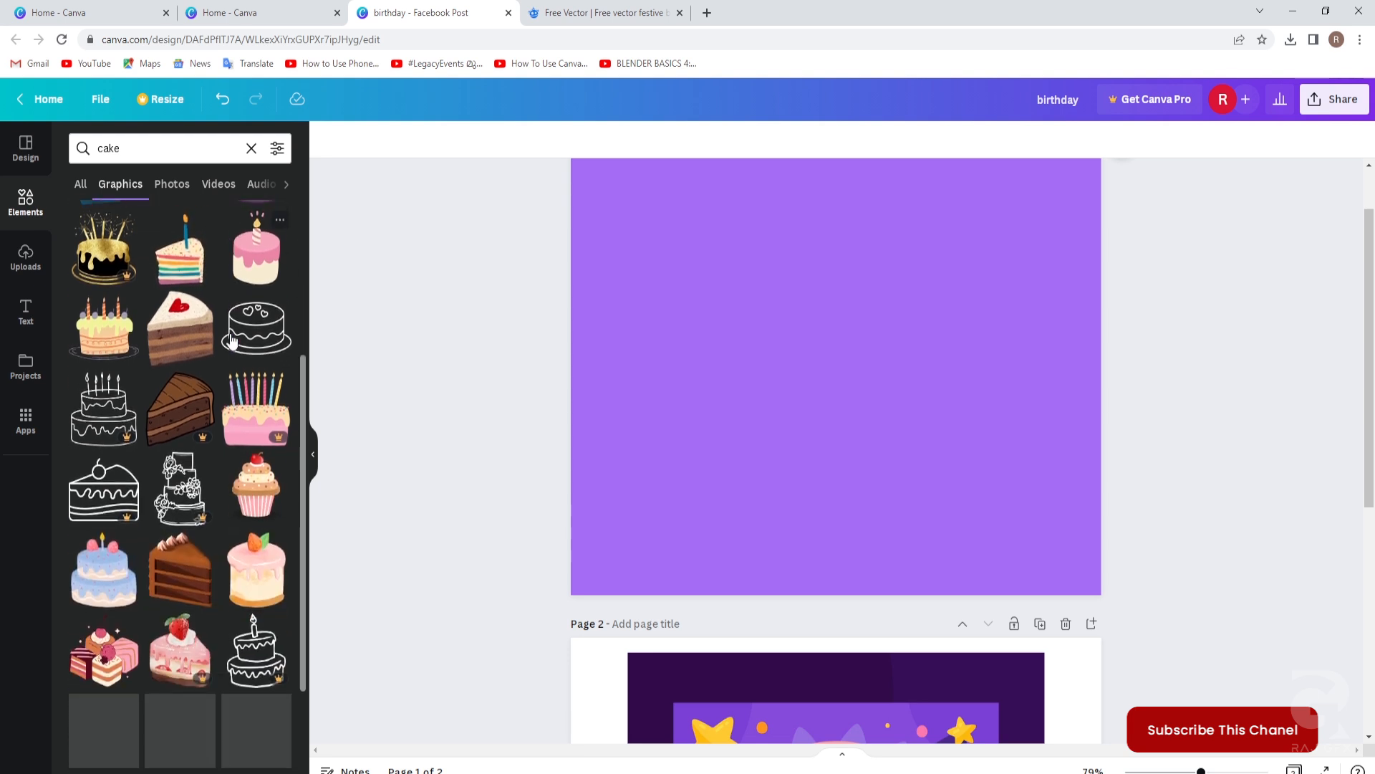
{"action": "scroll", "coordinate": [231, 341], "scroll_direction": "down", "scroll_amount": 6}
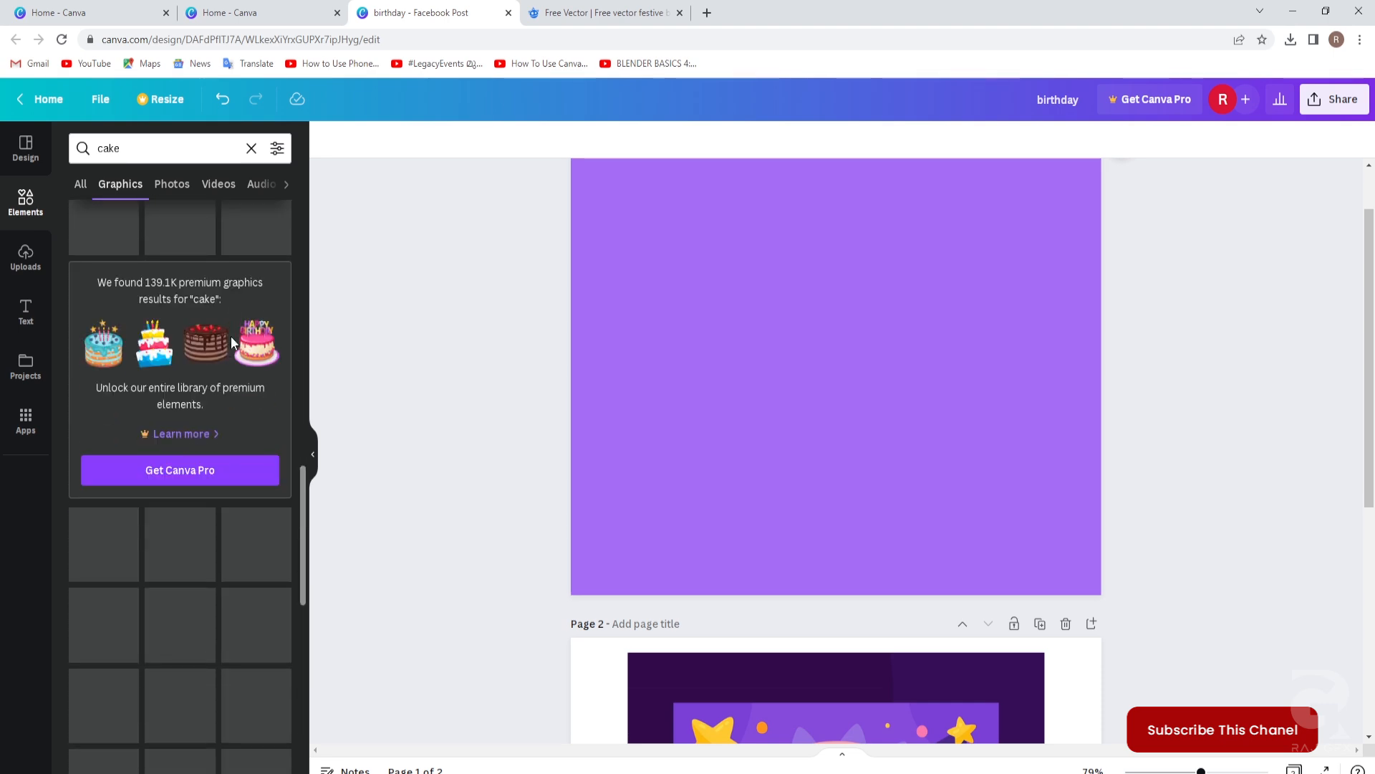
{"action": "scroll", "coordinate": [230, 341], "scroll_direction": "down", "scroll_amount": 8}
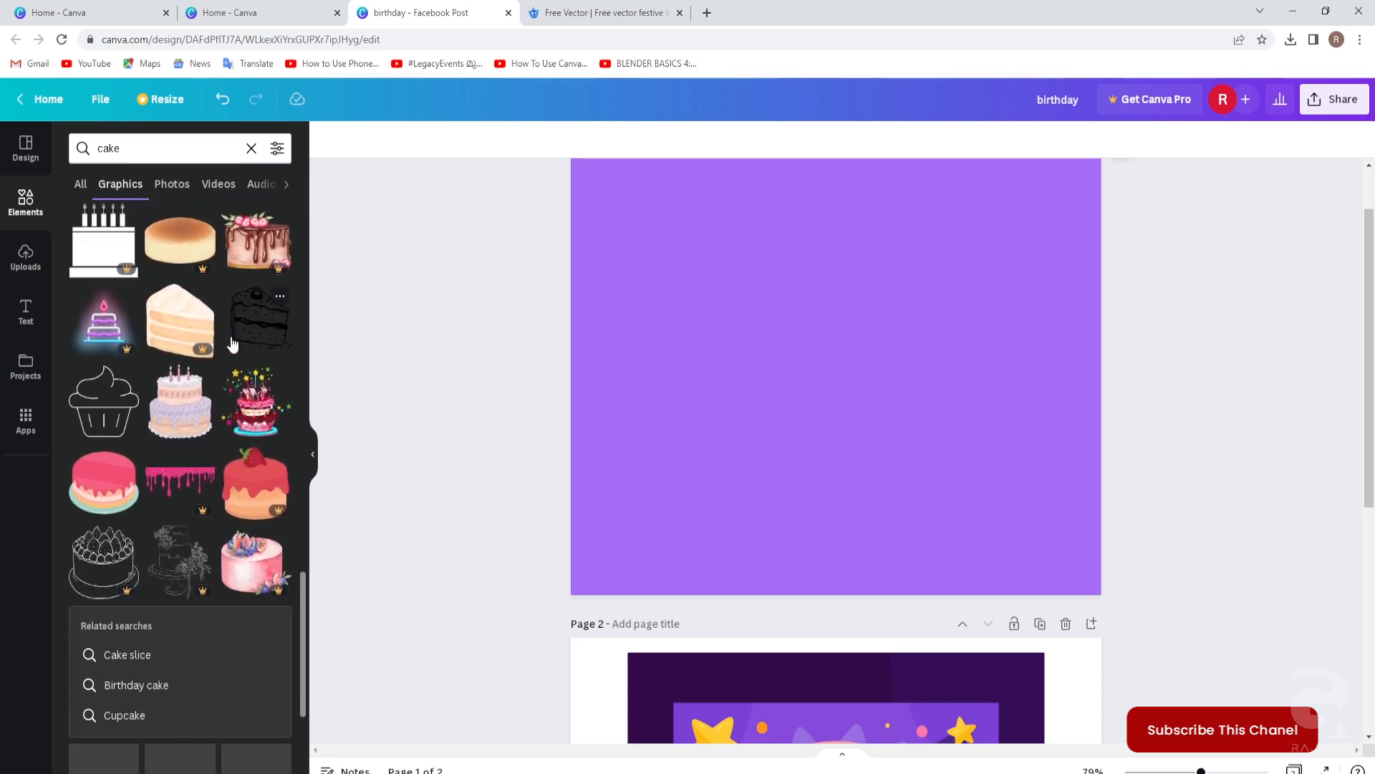
{"action": "scroll", "coordinate": [232, 344], "scroll_direction": "down", "scroll_amount": 2}
{"action": "scroll", "coordinate": [231, 343], "scroll_direction": "down", "scroll_amount": 2}
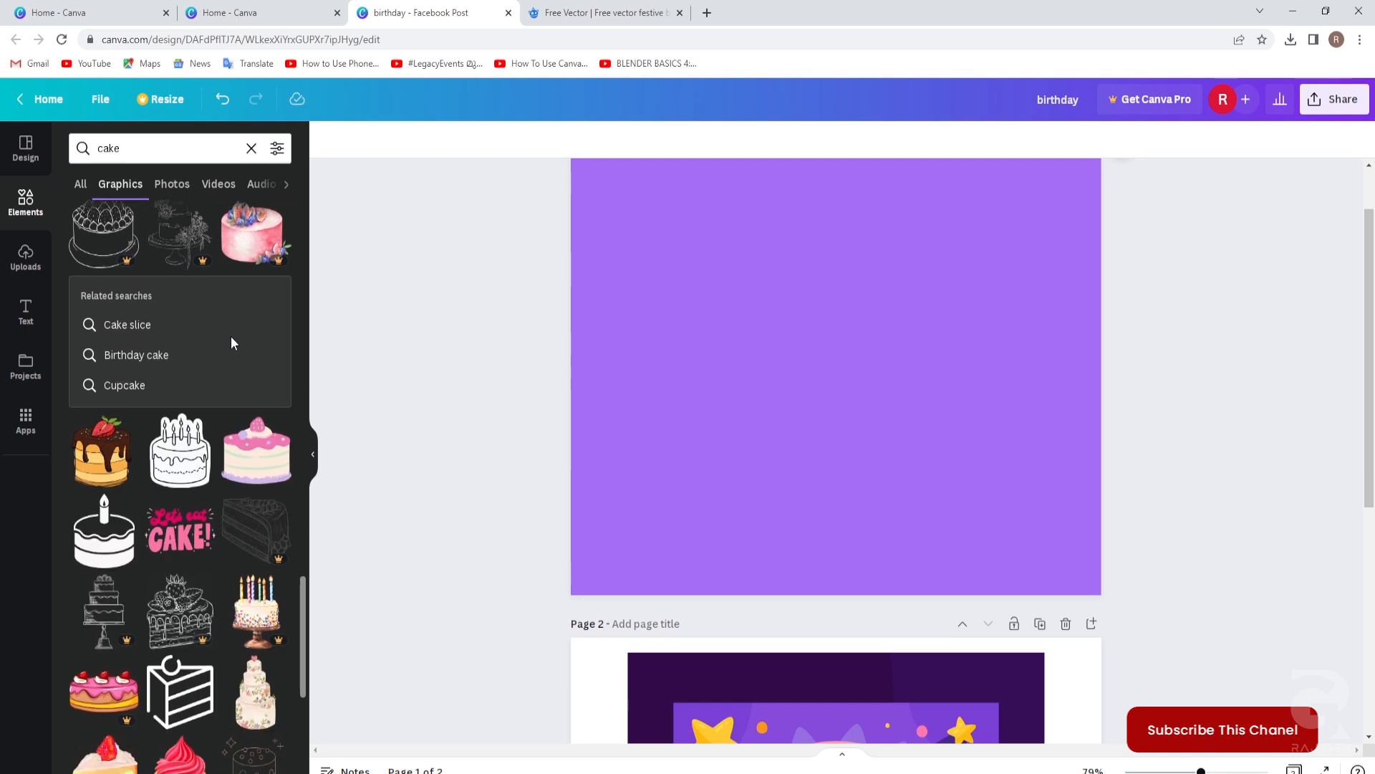
{"action": "scroll", "coordinate": [231, 344], "scroll_direction": "down", "scroll_amount": 6}
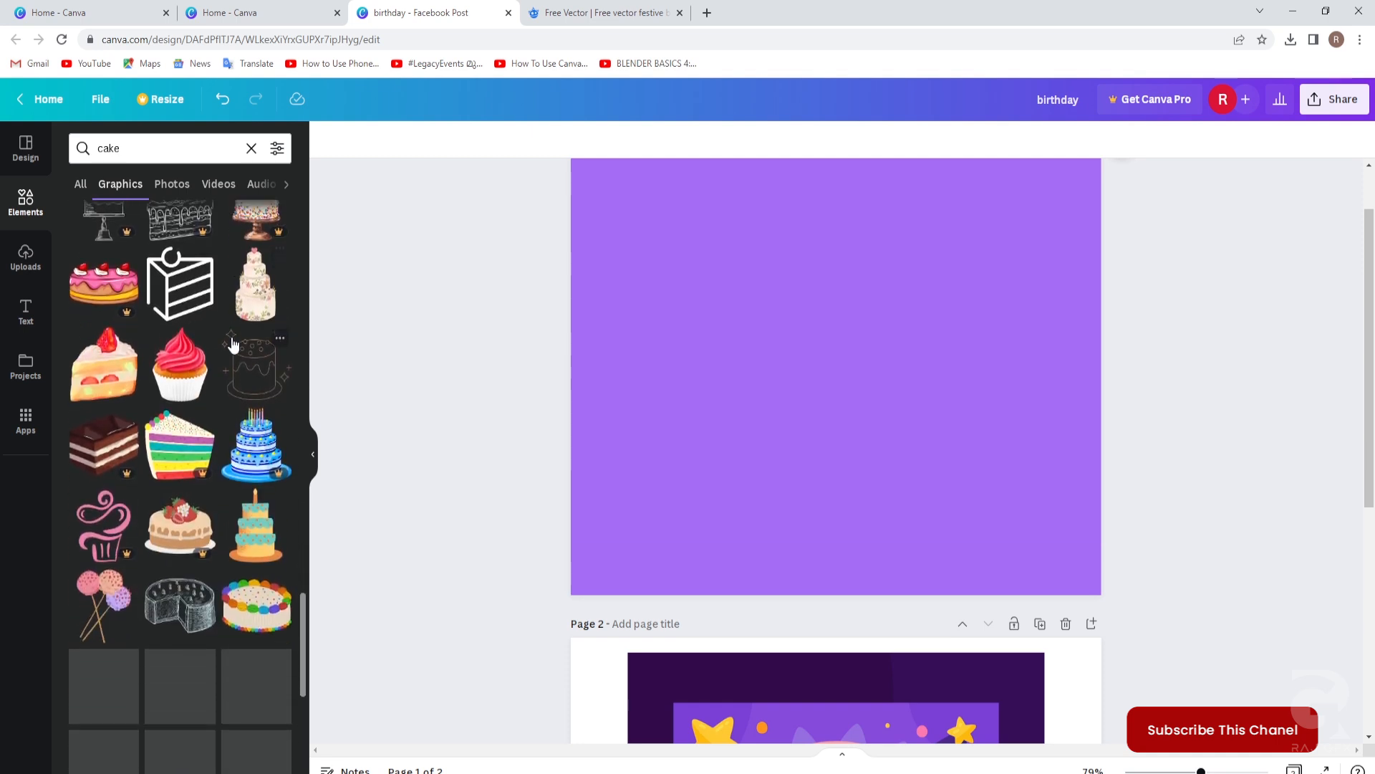
{"action": "scroll", "coordinate": [232, 344], "scroll_direction": "down", "scroll_amount": 3}
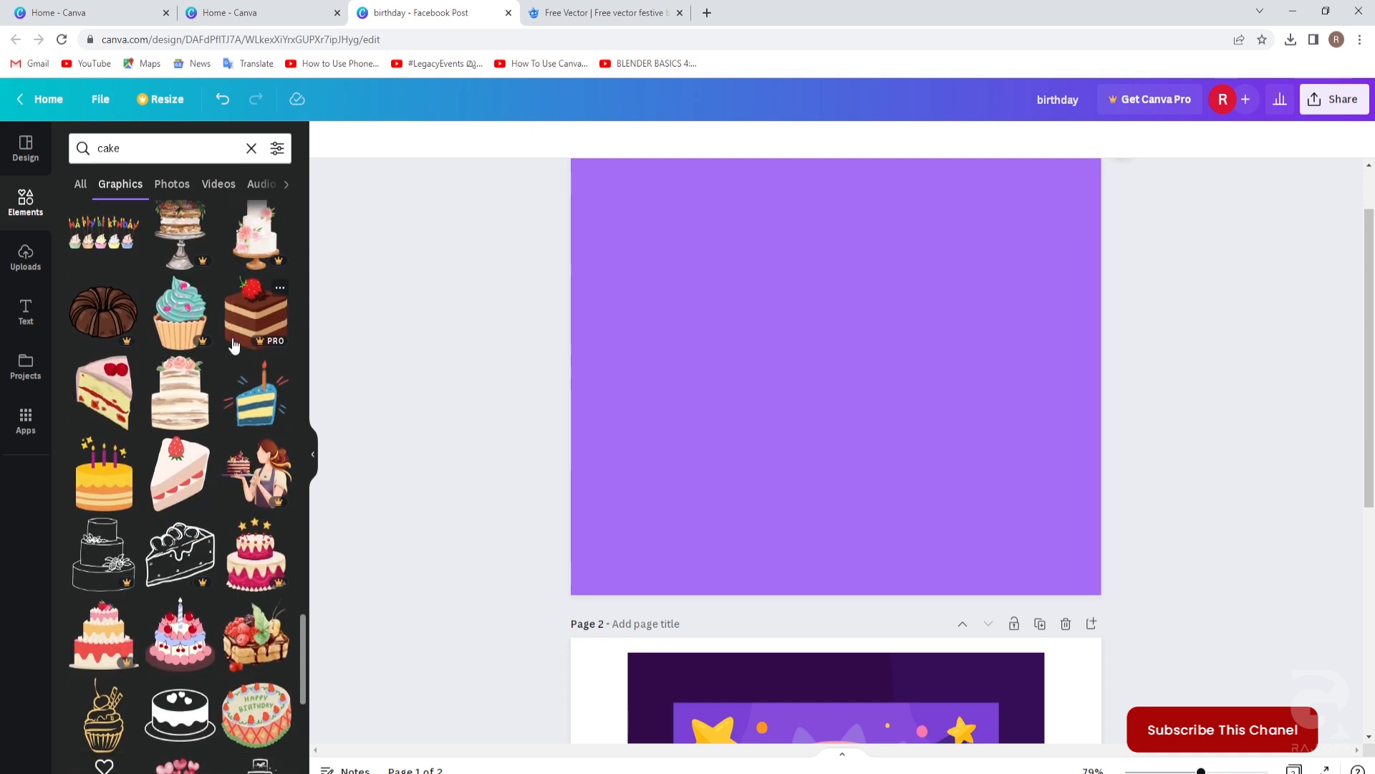
{"action": "scroll", "coordinate": [233, 345], "scroll_direction": "down", "scroll_amount": 5}
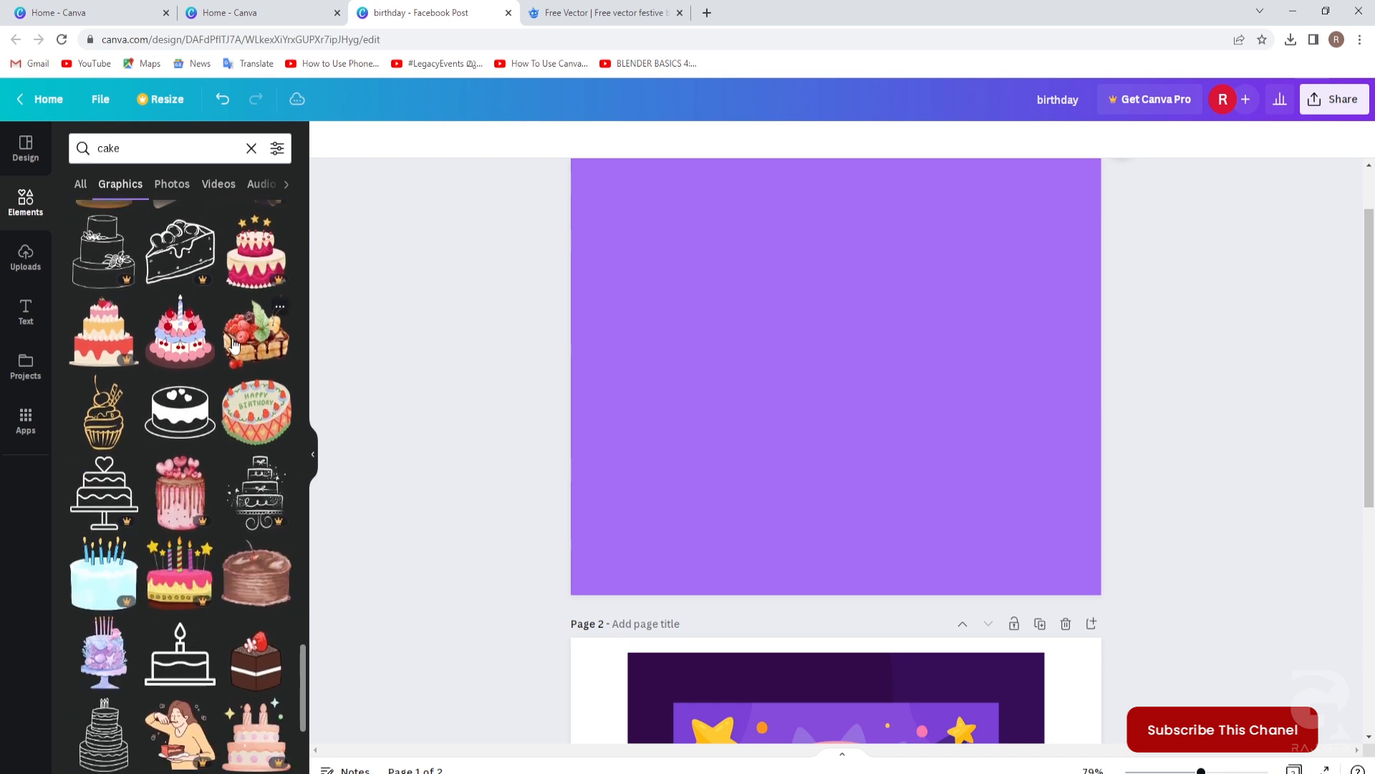
{"action": "scroll", "coordinate": [233, 346], "scroll_direction": "down", "scroll_amount": 9}
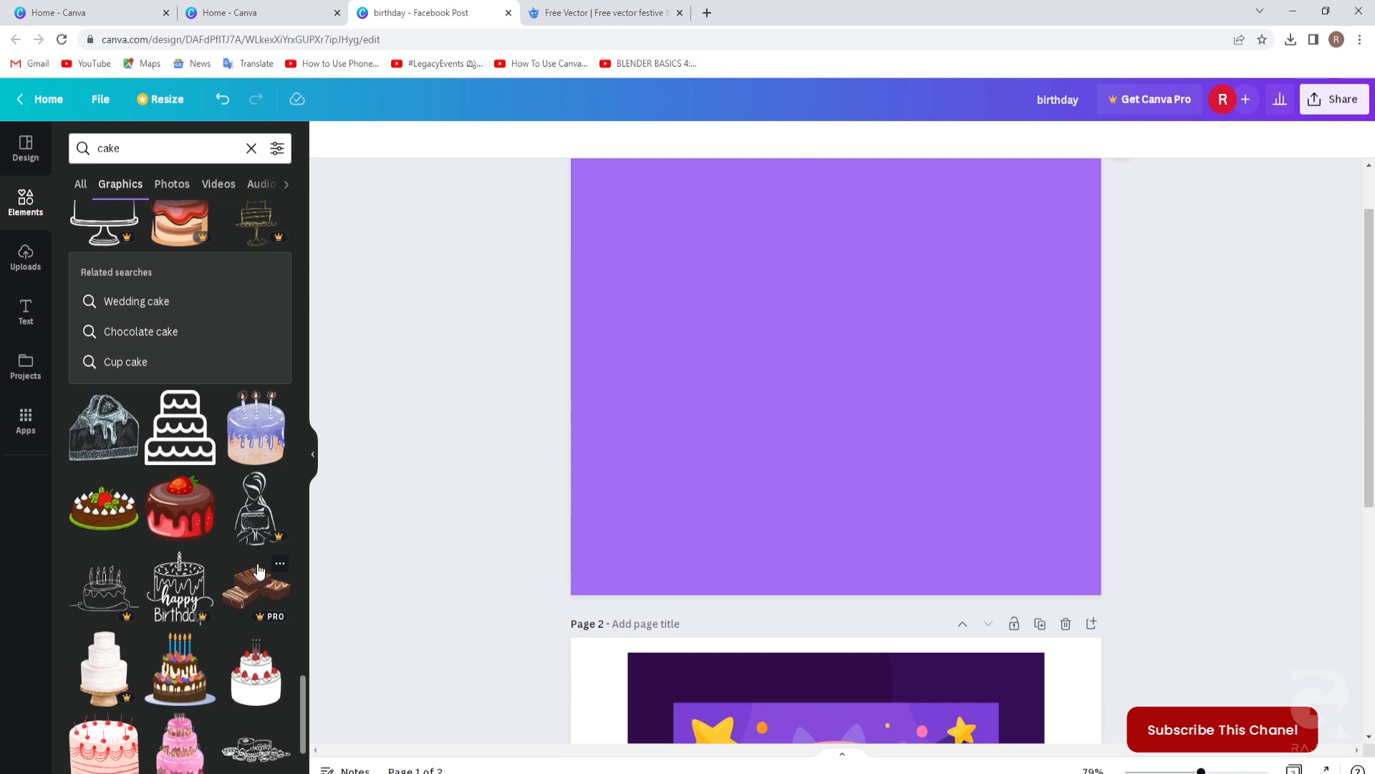
{"action": "scroll", "coordinate": [236, 566], "scroll_direction": "down", "scroll_amount": 3}
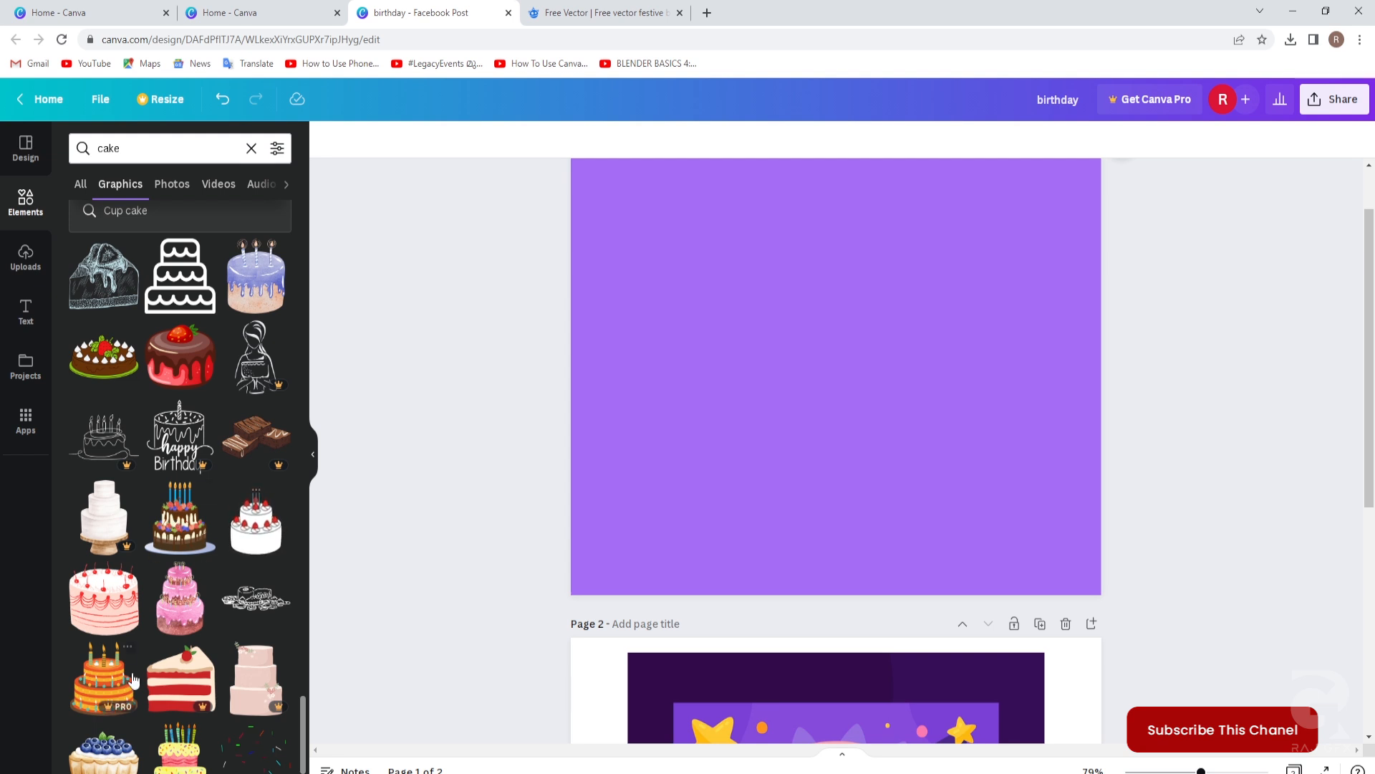
Add the chocolate cake with candles graphic and shift it slightly left.
{"action": "left_click", "coordinate": [183, 530]}
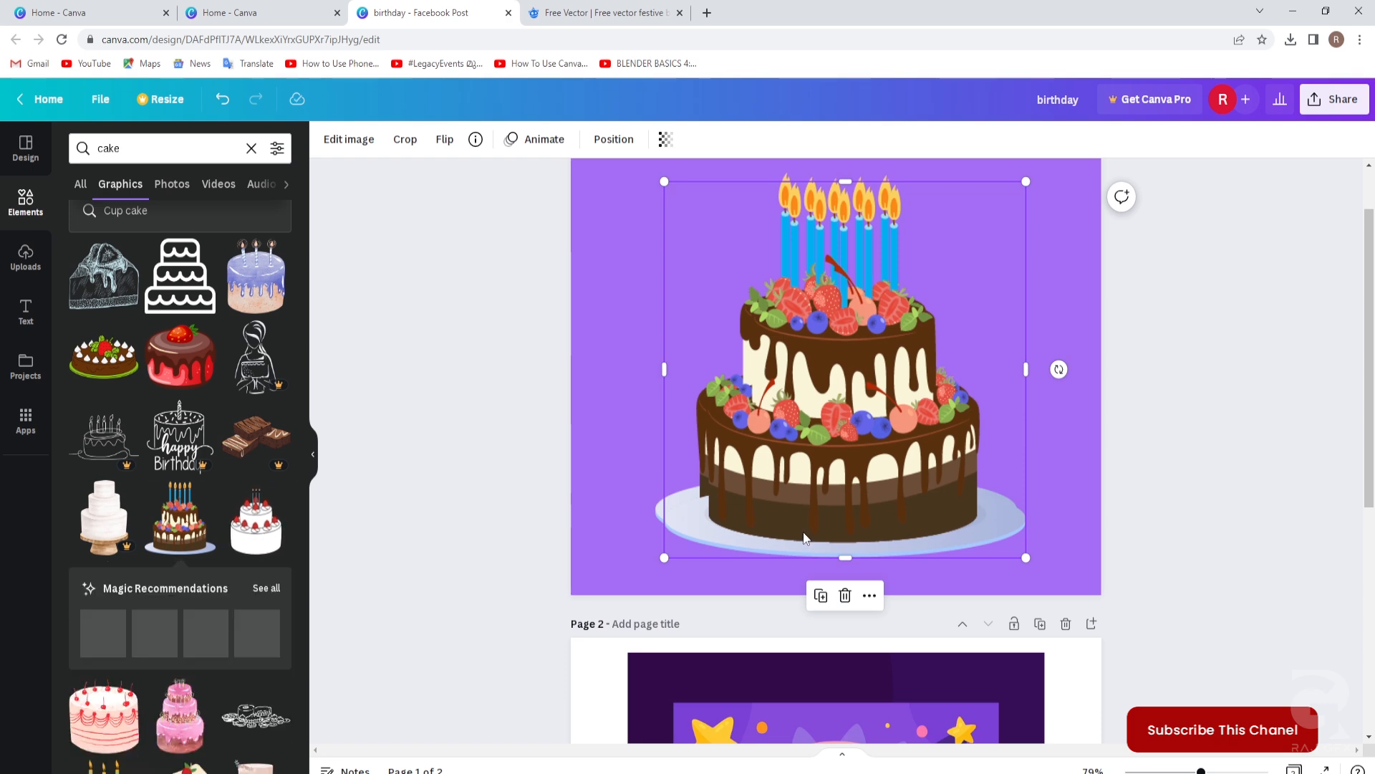
{"action": "left_click", "coordinate": [1189, 488]}
{"action": "scroll", "coordinate": [1175, 484], "scroll_direction": "up", "scroll_amount": 1}
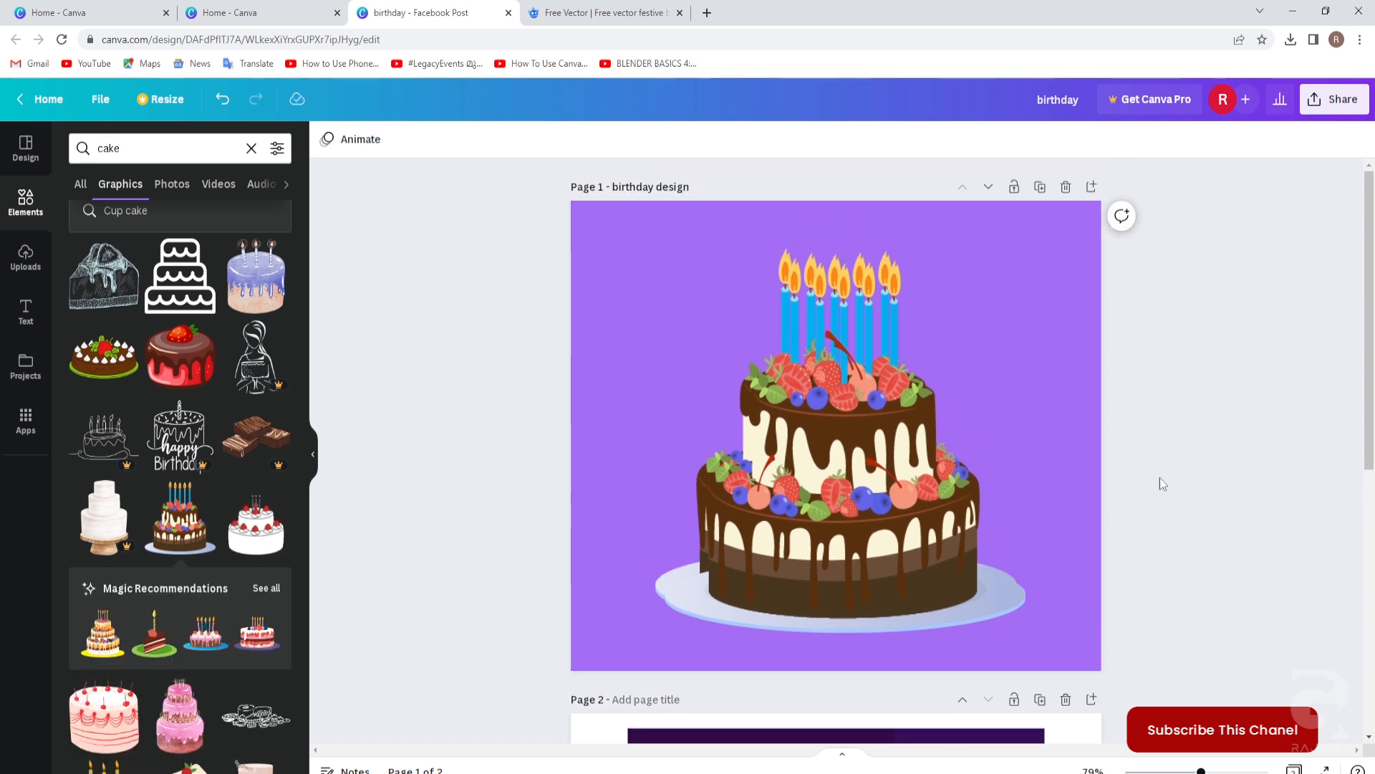
{"action": "left_click", "coordinate": [861, 442]}
{"action": "left_click_drag", "start_coordinate": [861, 435], "coordinate": [796, 430]}
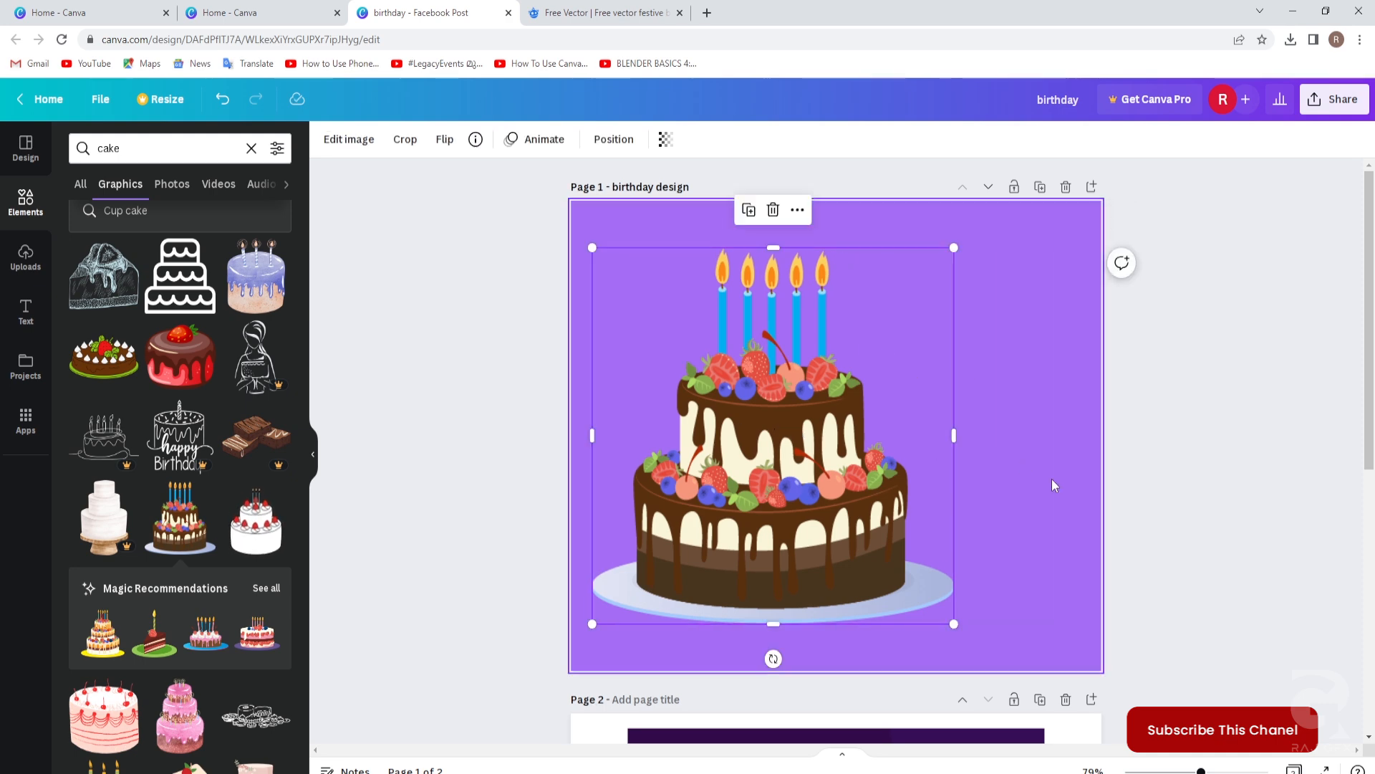
{"action": "scroll", "coordinate": [1162, 553], "scroll_direction": "down", "scroll_amount": 5}
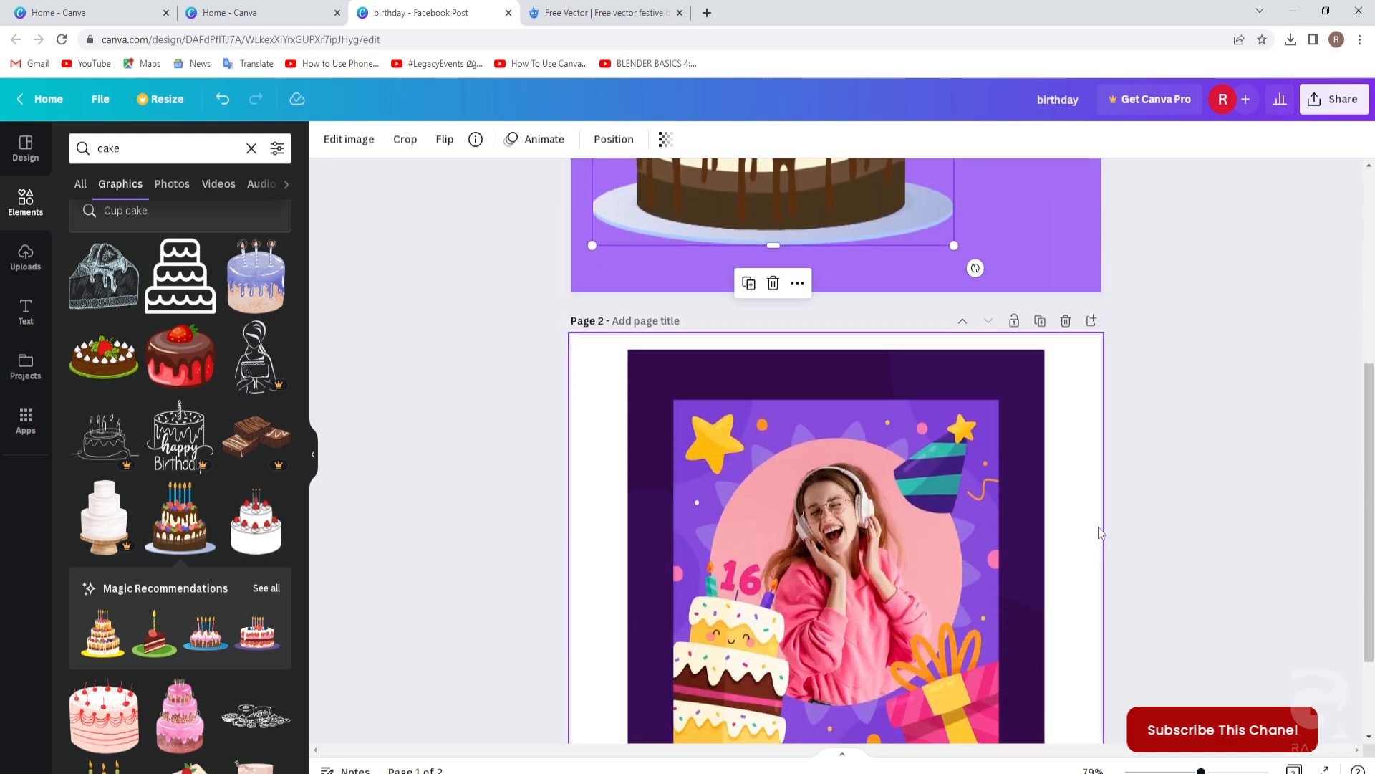
{"action": "scroll", "coordinate": [1099, 532], "scroll_direction": "up", "scroll_amount": 5}
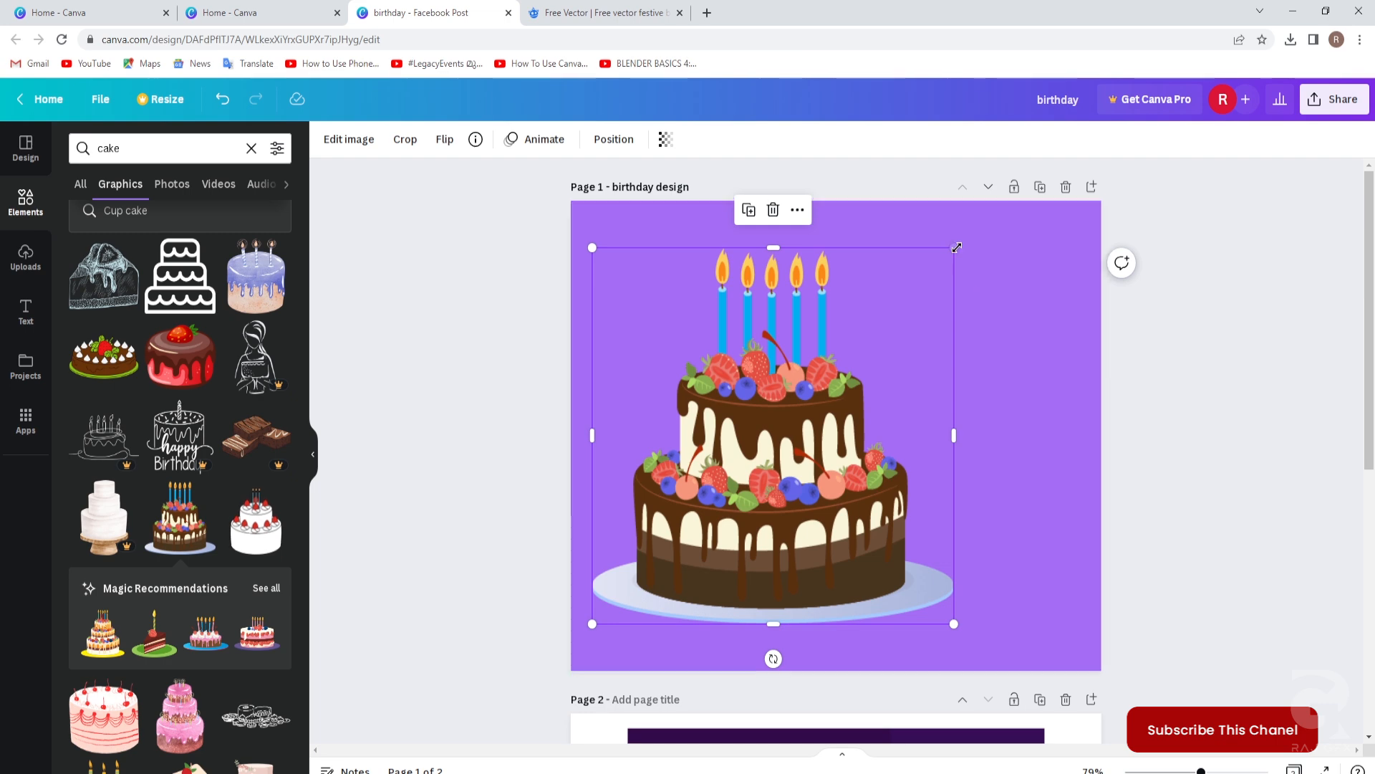
Shrink the cake, tilt it about 12° clockwise and tuck it into the bottom-left corner.
{"action": "left_click_drag", "start_coordinate": [955, 246], "coordinate": [852, 353]}
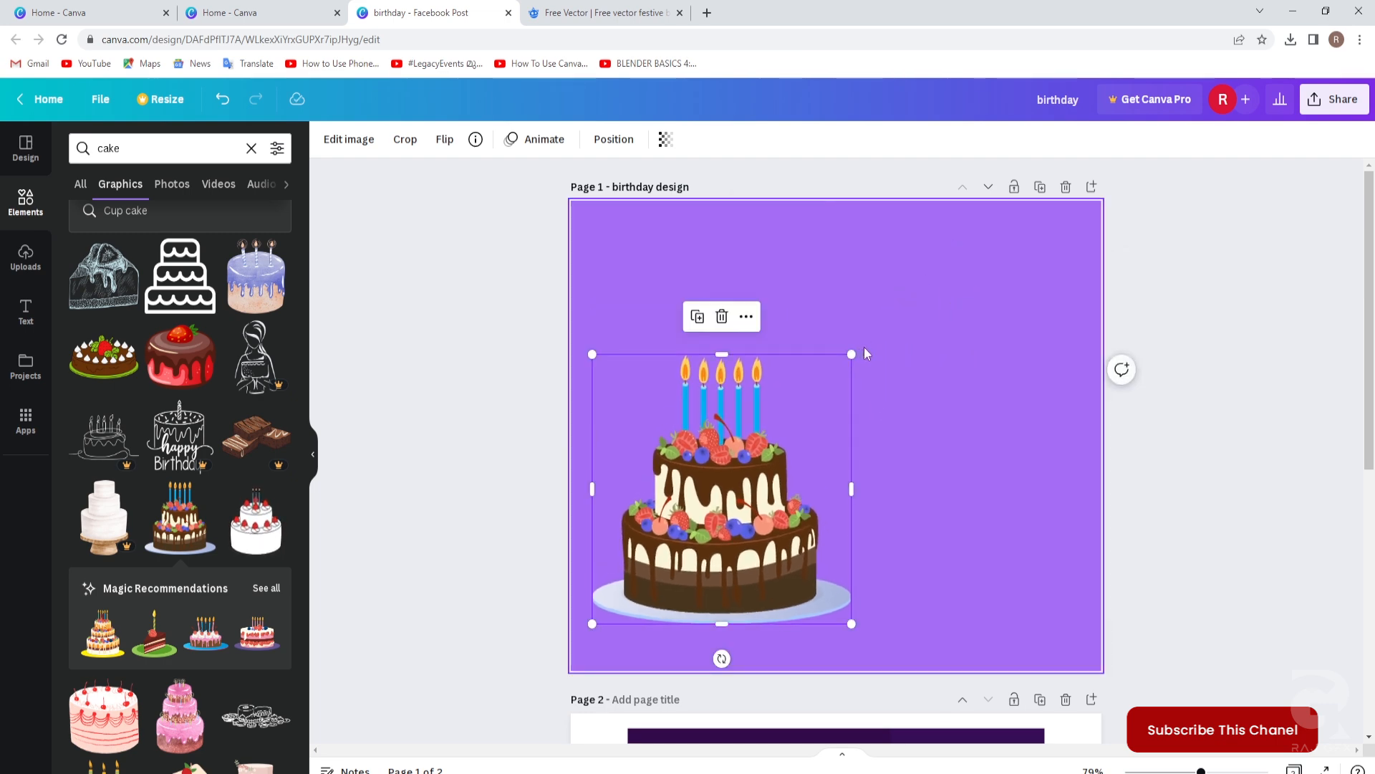
{"action": "left_click_drag", "start_coordinate": [722, 658], "coordinate": [689, 655]}
{"action": "left_click_drag", "start_coordinate": [728, 568], "coordinate": [668, 640]}
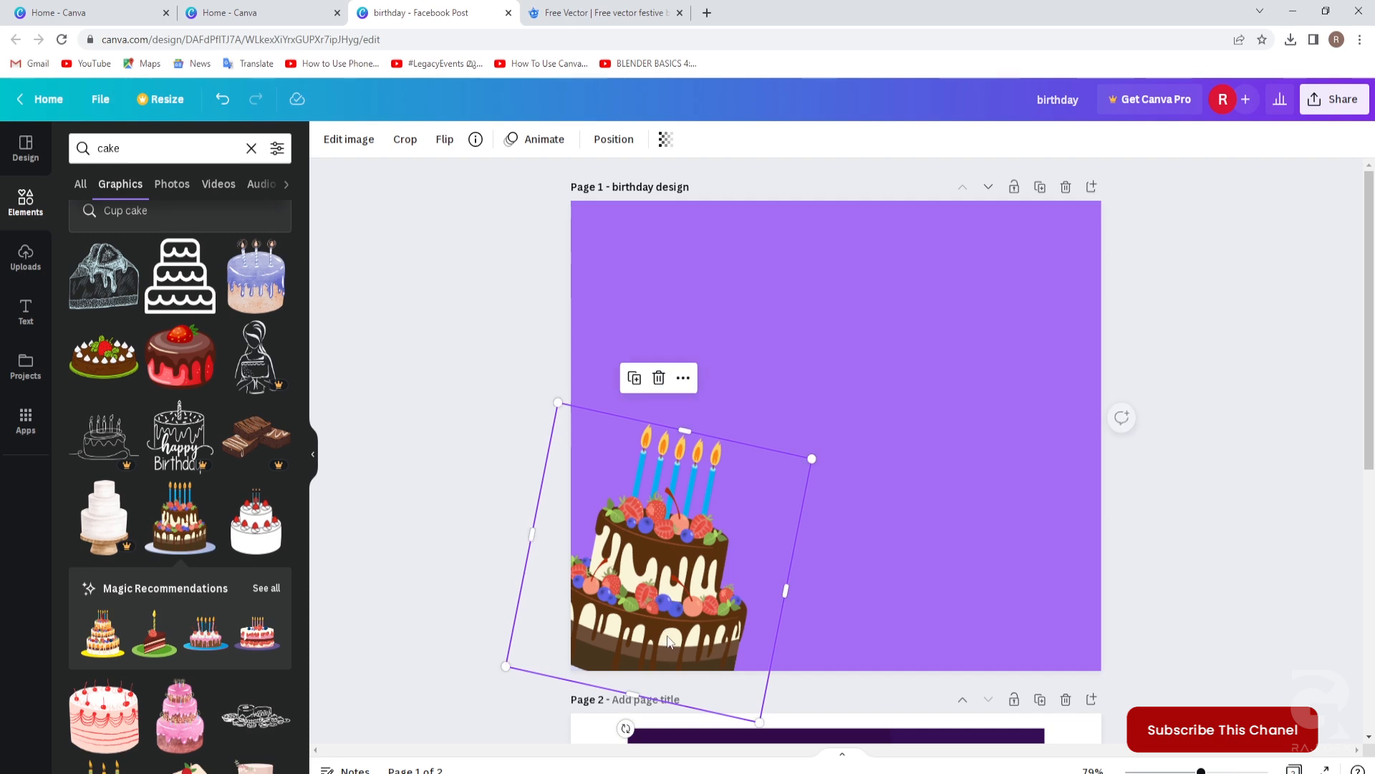
{"action": "left_click", "coordinate": [1156, 568]}
{"action": "scroll", "coordinate": [1157, 569], "scroll_direction": "down", "scroll_amount": 2}
{"action": "scroll", "coordinate": [1158, 569], "scroll_direction": "down", "scroll_amount": 5}
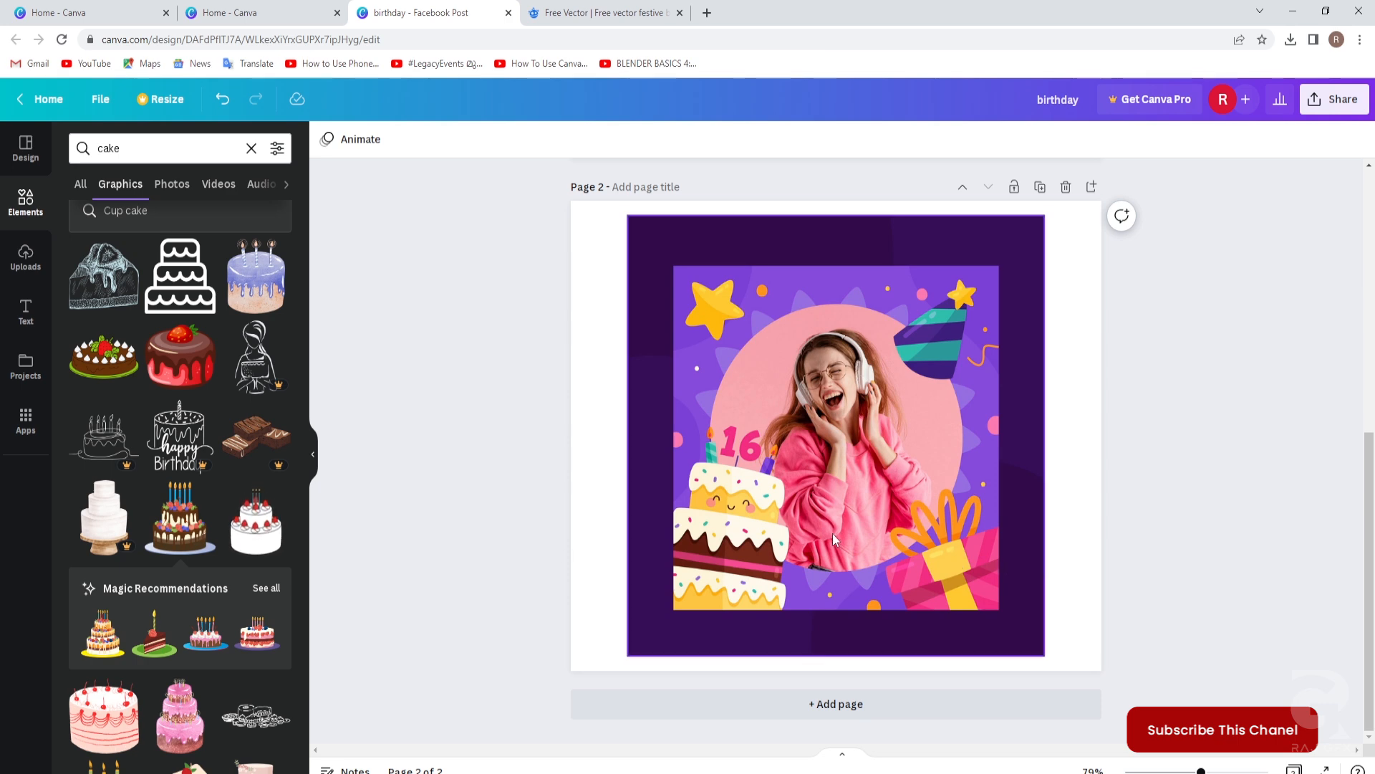
{"action": "scroll", "coordinate": [832, 533], "scroll_direction": "up", "scroll_amount": 3}
{"action": "scroll", "coordinate": [833, 527], "scroll_direction": "up", "scroll_amount": 3}
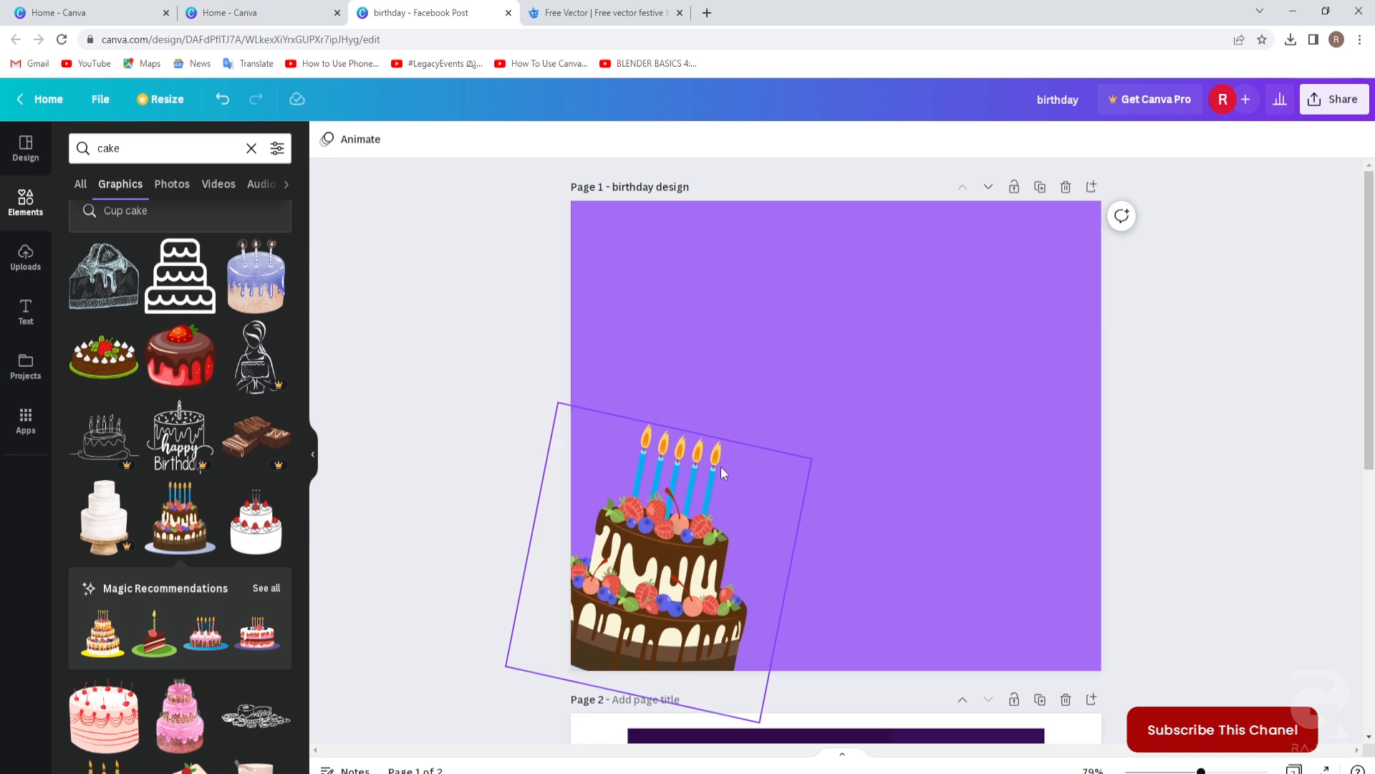
{"action": "left_click", "coordinate": [124, 146]}
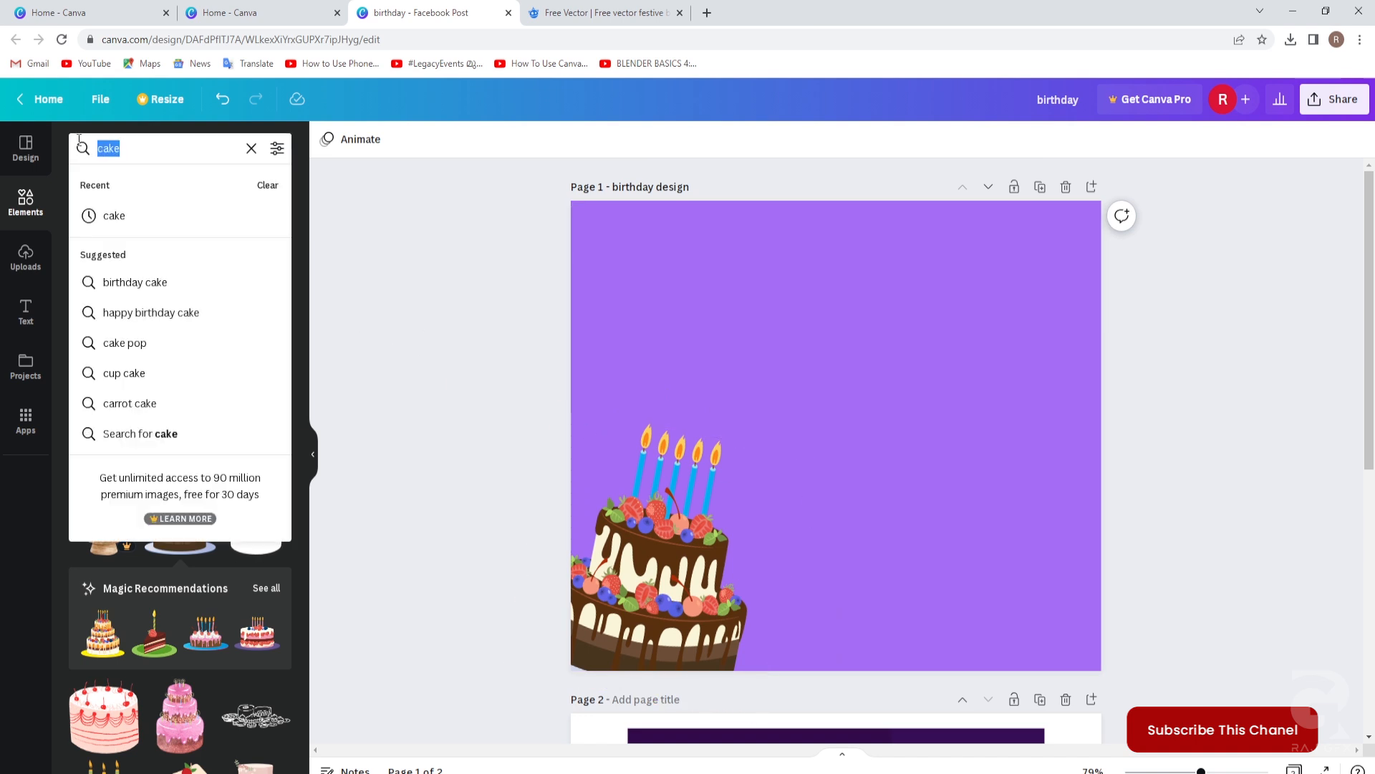
Search 'gift box' and add an enlarged green polka-dot gift to the page.
{"action": "type", "text": "g"}
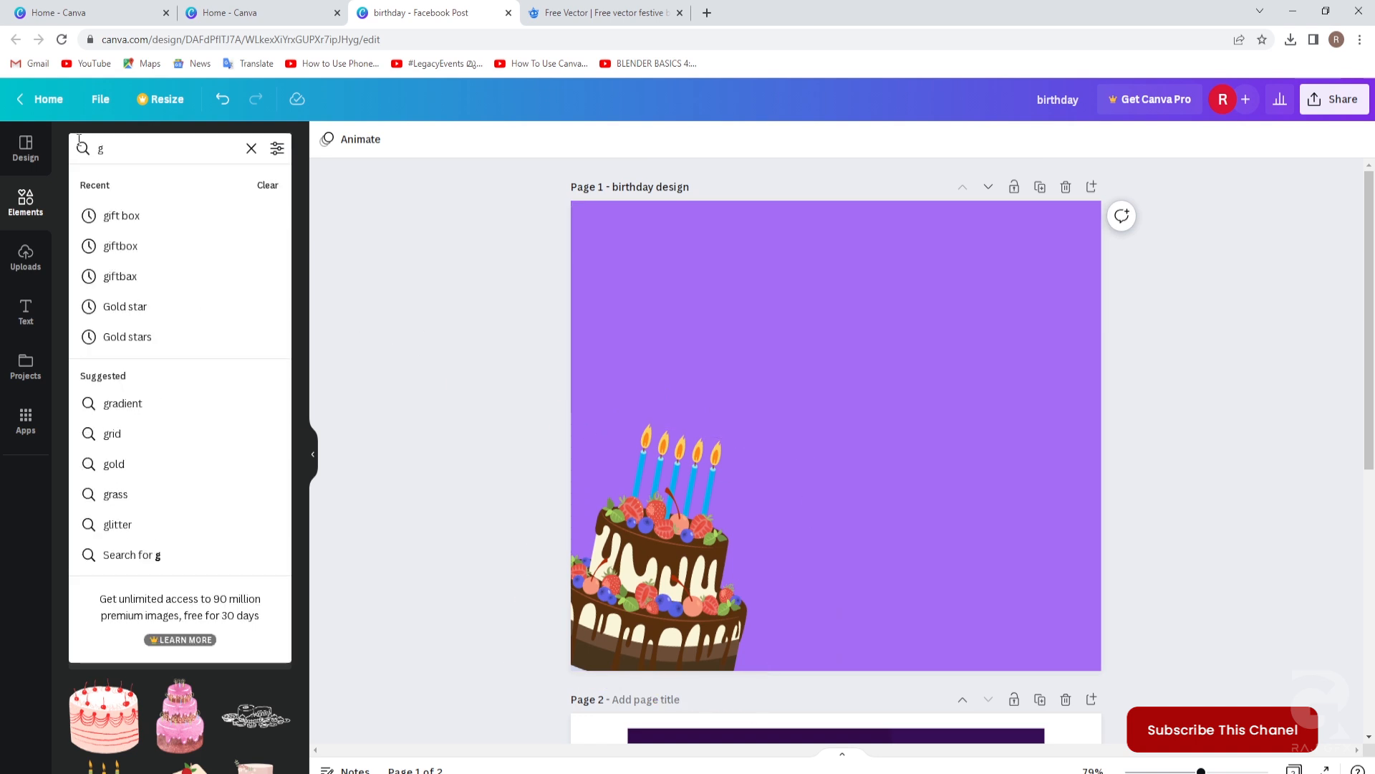
{"action": "type", "text": "ift box"}
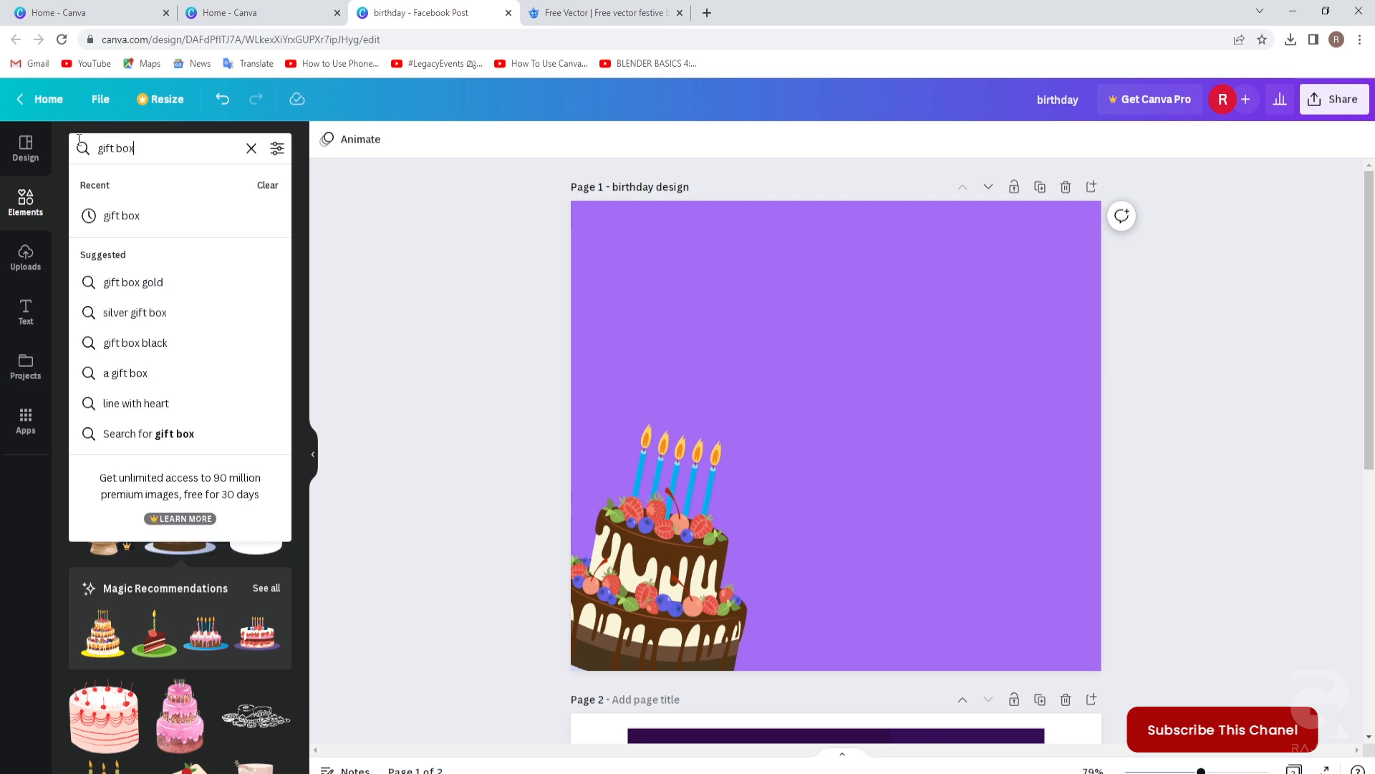
{"action": "key", "text": "Return"}
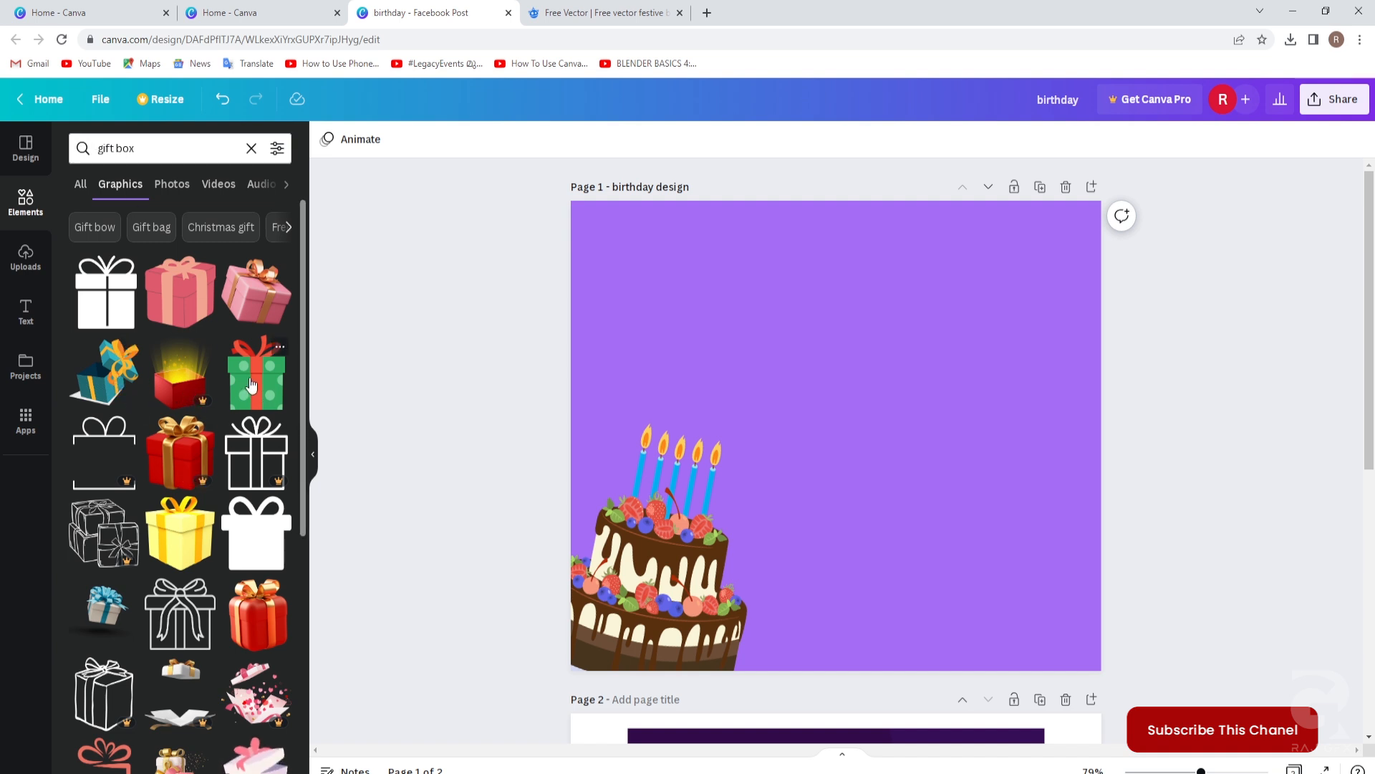
{"action": "left_click_drag", "start_coordinate": [250, 385], "coordinate": [893, 394]}
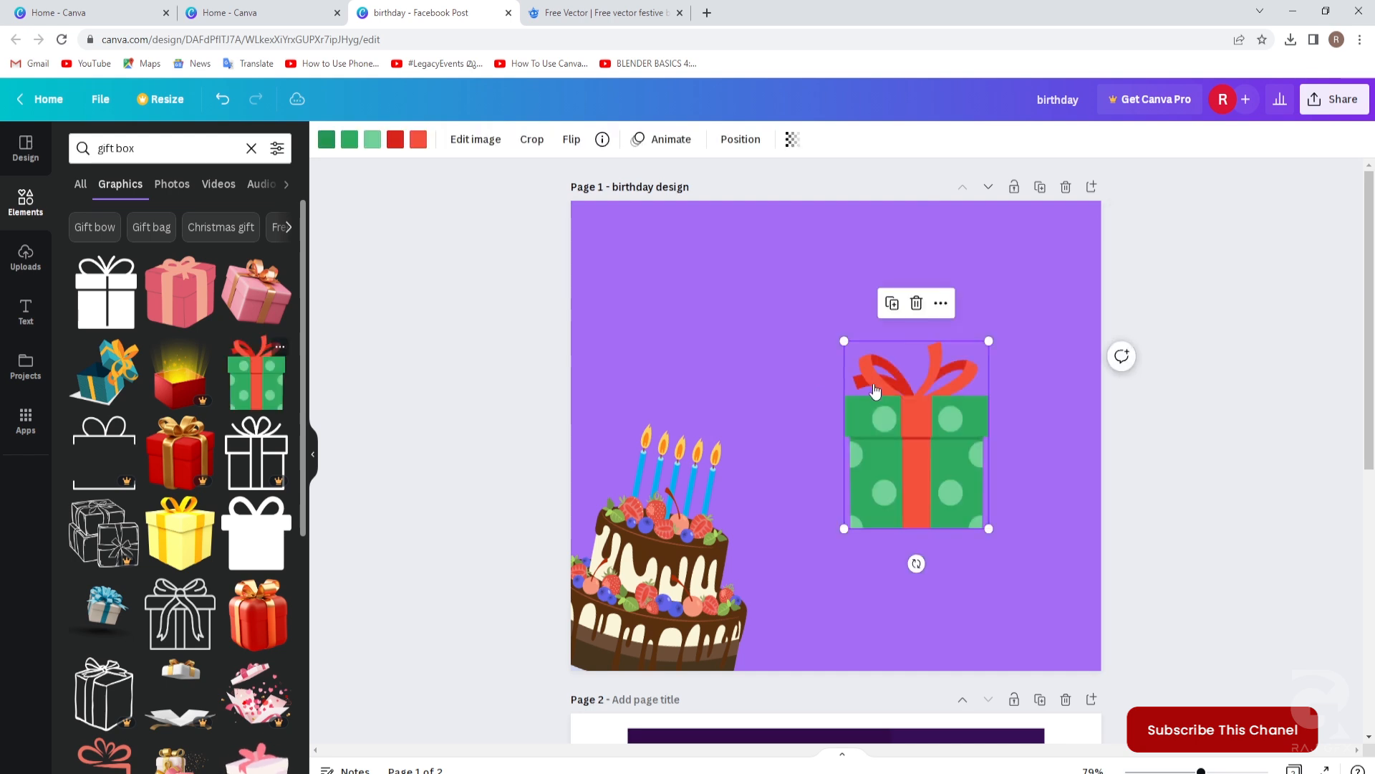
{"action": "left_click_drag", "start_coordinate": [843, 341], "coordinate": [812, 299]}
Add the pink 3-D gift box toward the page's lower right.
{"action": "scroll", "coordinate": [193, 571], "scroll_direction": "down", "scroll_amount": 5}
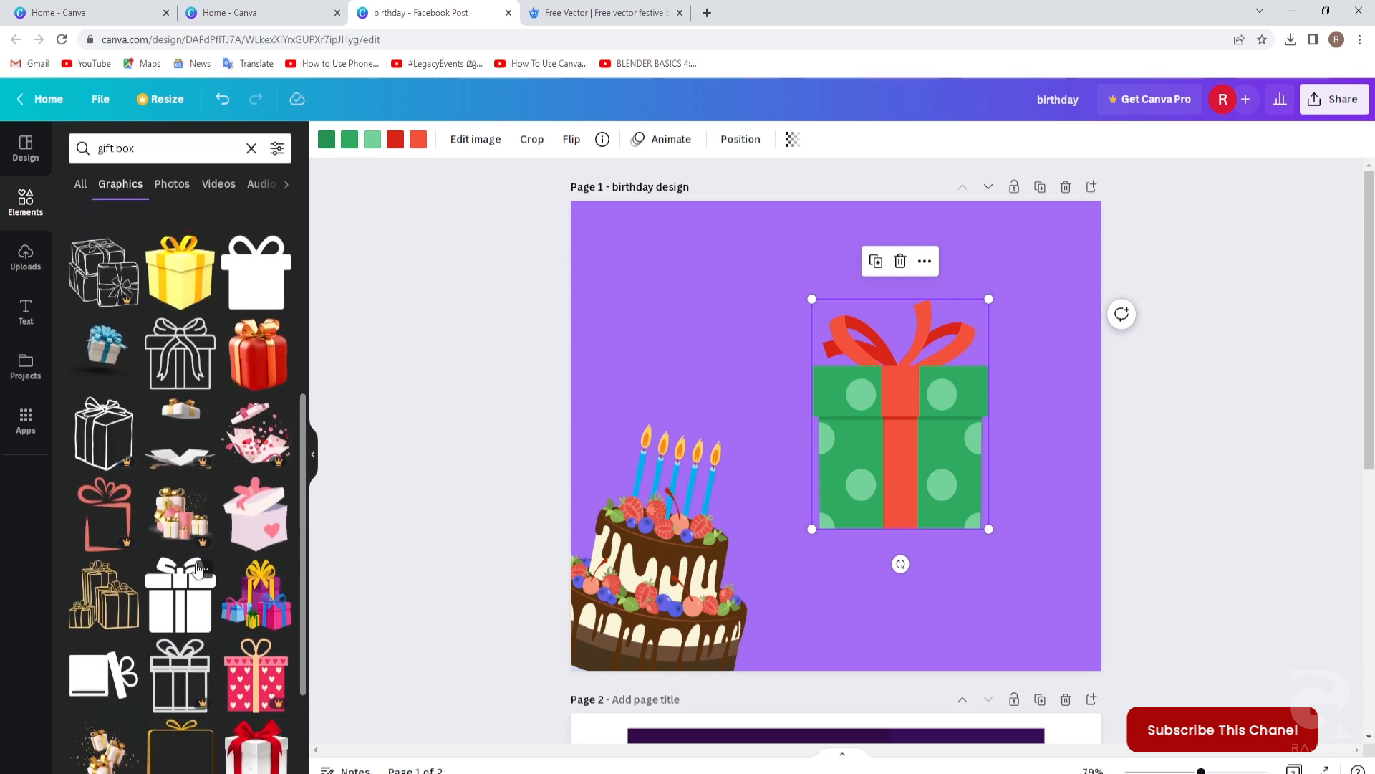
{"action": "scroll", "coordinate": [199, 568], "scroll_direction": "down", "scroll_amount": 4}
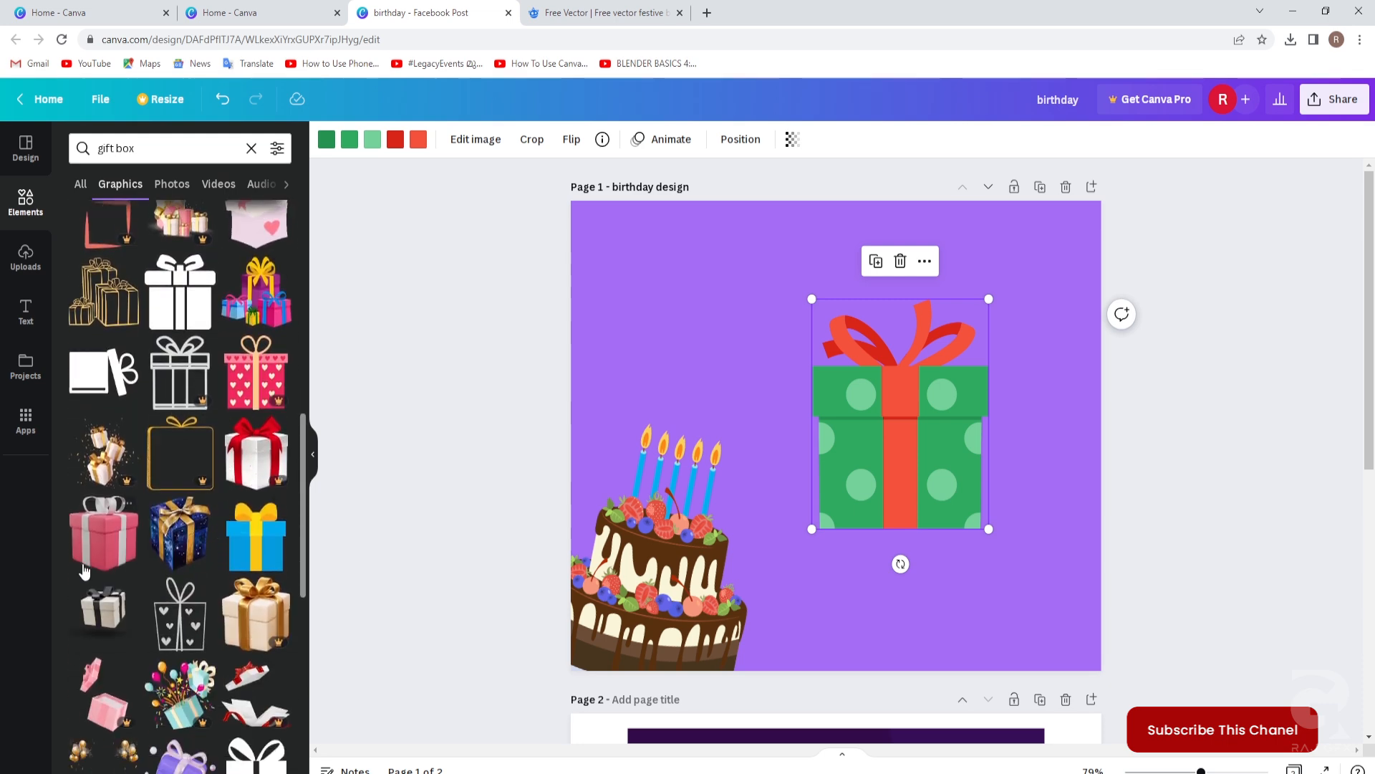
{"action": "left_click_drag", "start_coordinate": [106, 546], "coordinate": [707, 538]}
{"action": "left_click_drag", "start_coordinate": [780, 490], "coordinate": [972, 494]}
Delete the green polka-dot gift and move the pink gift fully onto the page.
{"action": "left_click", "coordinate": [880, 410]}
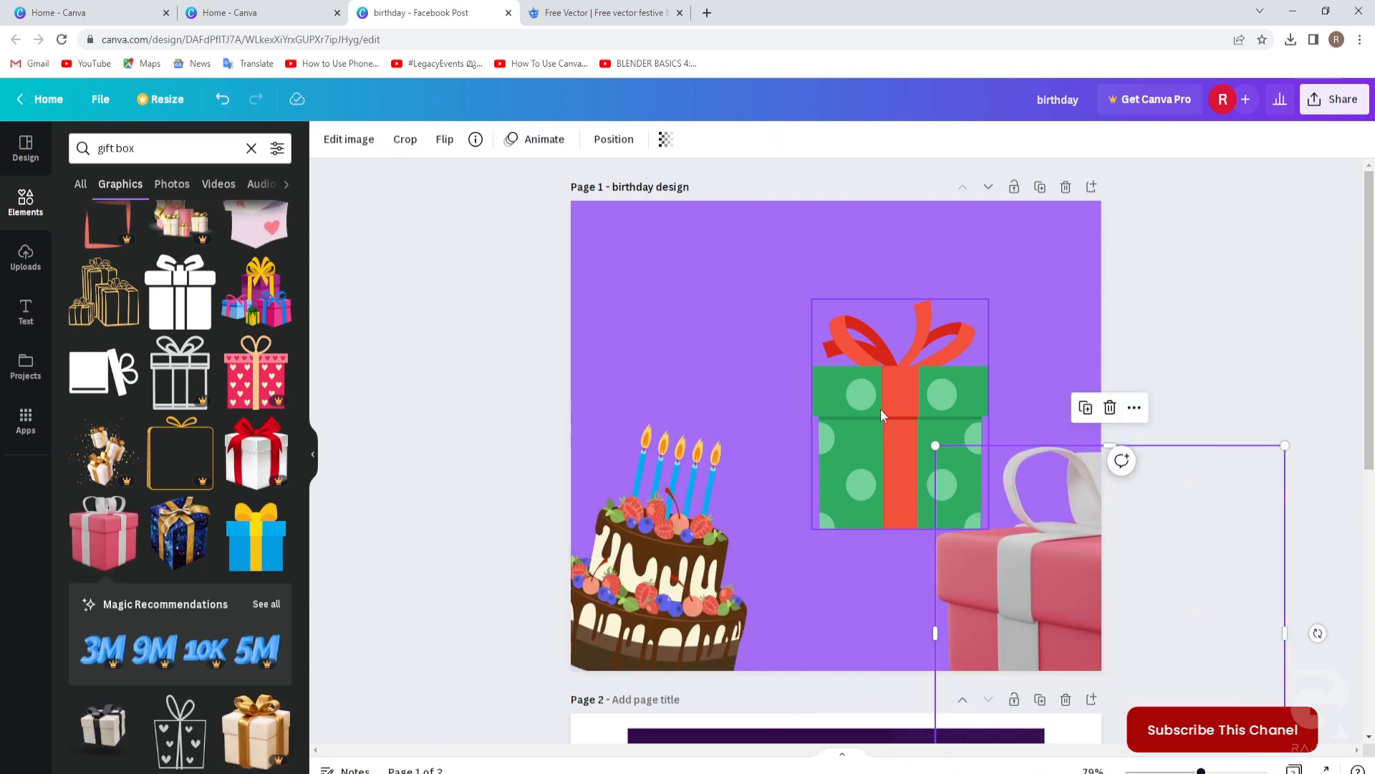
{"action": "key", "text": "Delete"}
{"action": "left_click", "coordinate": [987, 517]}
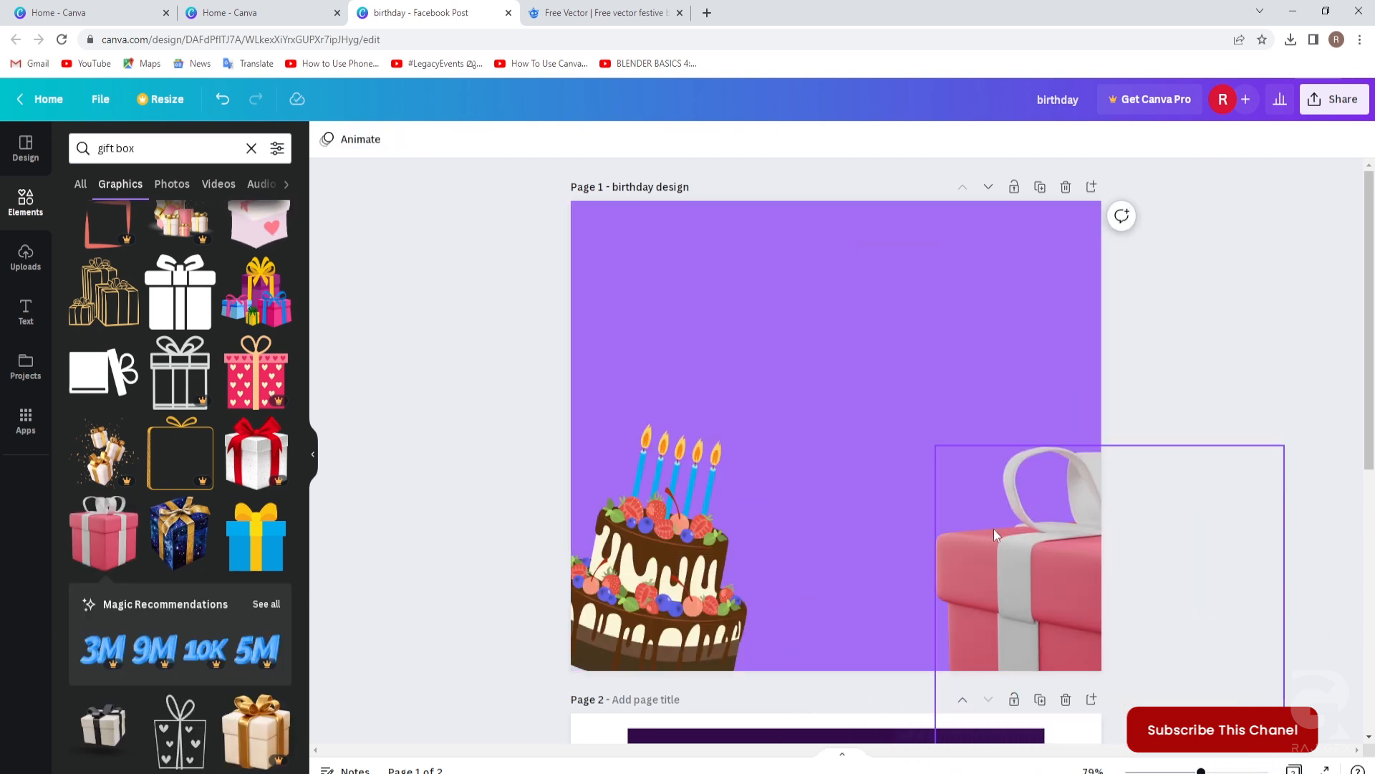
{"action": "left_click_drag", "start_coordinate": [943, 501], "coordinate": [789, 359]}
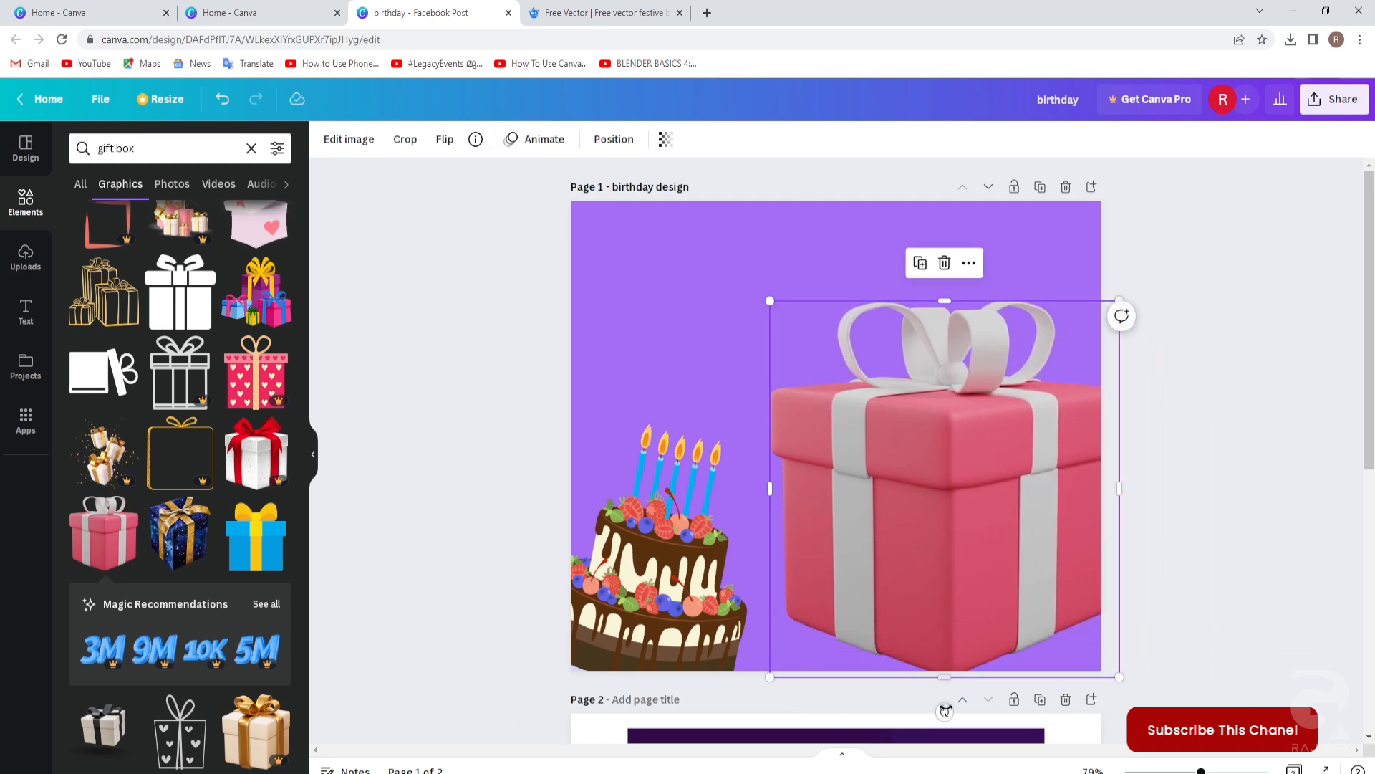
Tilt the pink gift counter-clockwise, shrink it and place it in the bottom-right corner.
{"action": "left_click_drag", "start_coordinate": [944, 712], "coordinate": [1036, 691]}
{"action": "left_click_drag", "start_coordinate": [1023, 251], "coordinate": [962, 435]}
{"action": "left_click_drag", "start_coordinate": [909, 575], "coordinate": [1043, 575]}
{"action": "scroll", "coordinate": [1232, 621], "scroll_direction": "down", "scroll_amount": 1}
{"action": "scroll", "coordinate": [1231, 621], "scroll_direction": "down", "scroll_amount": 5}
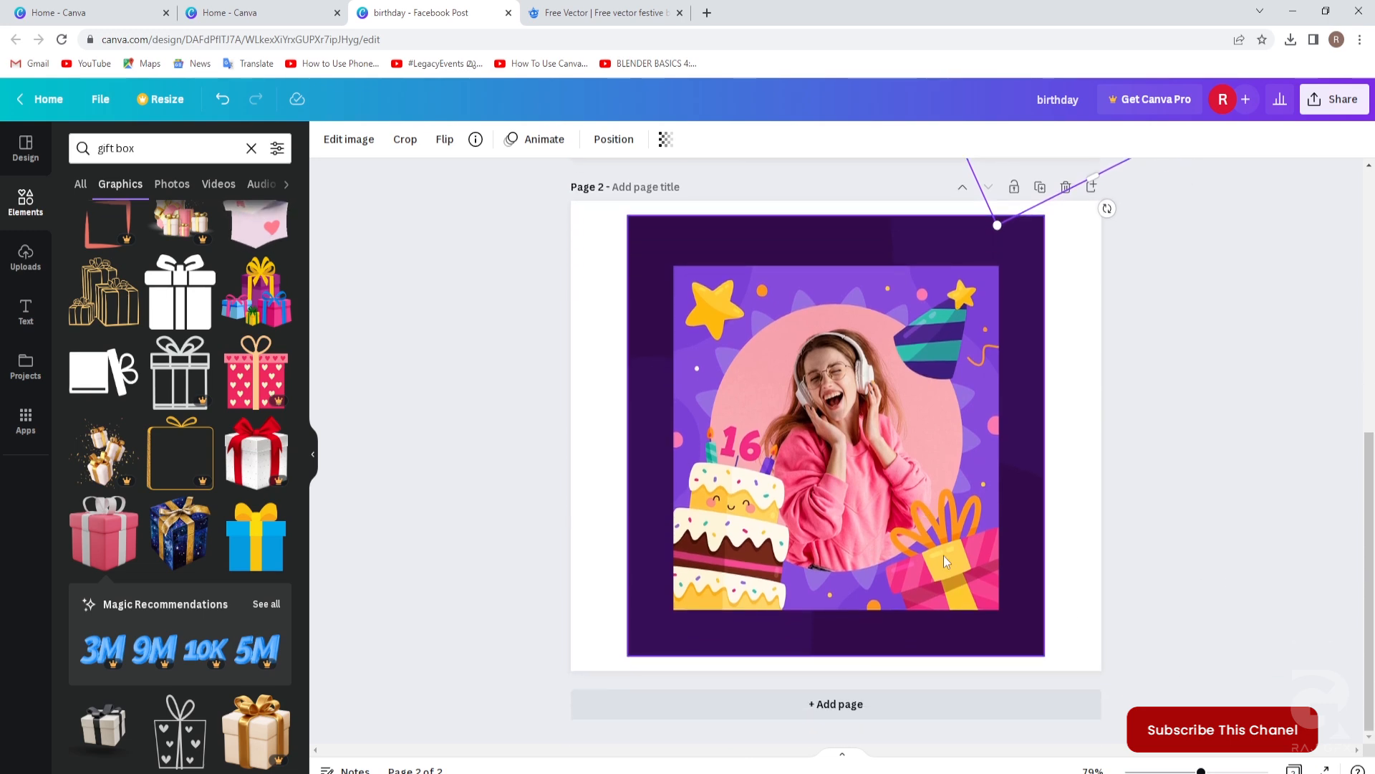
{"action": "scroll", "coordinate": [939, 544], "scroll_direction": "up", "scroll_amount": 6}
{"action": "left_click", "coordinate": [1228, 553]}
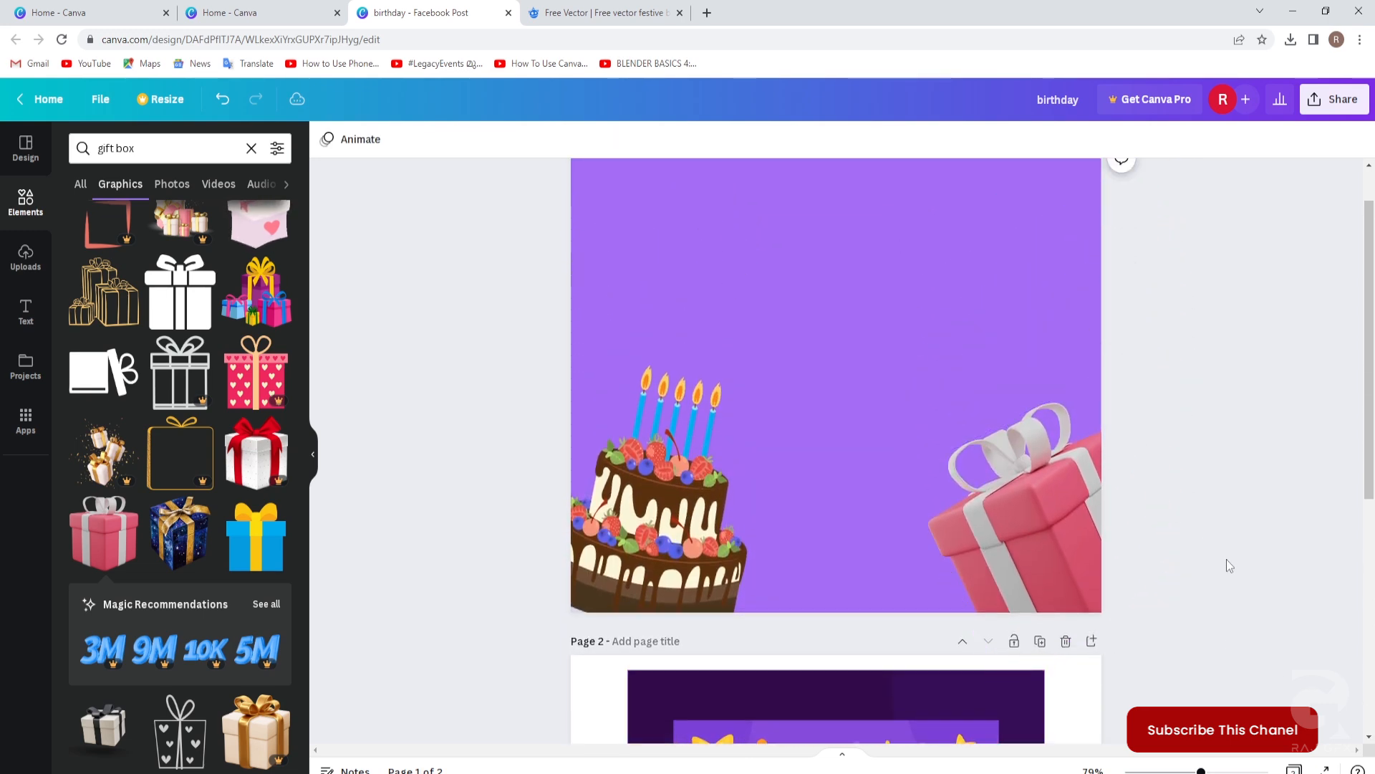
{"action": "scroll", "coordinate": [1226, 559], "scroll_direction": "down", "scroll_amount": 4}
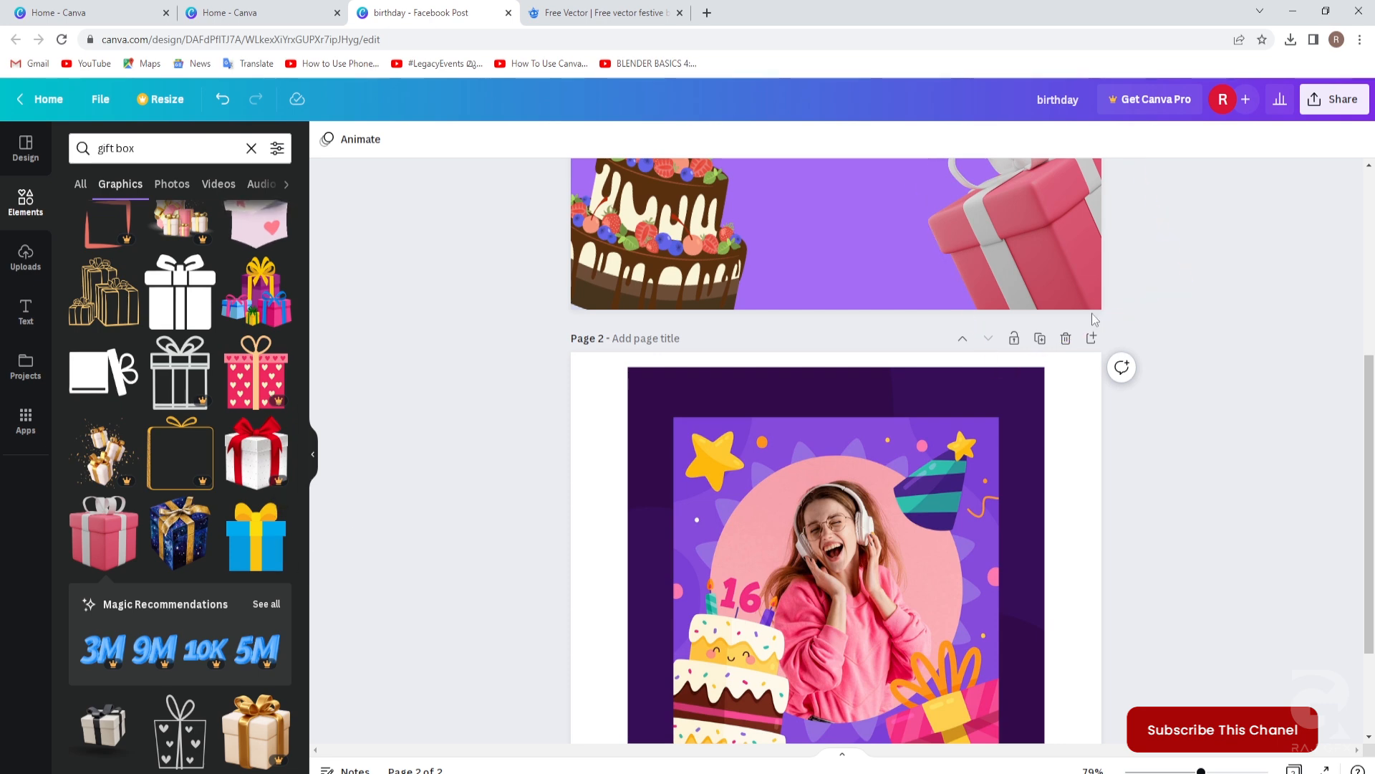
{"action": "scroll", "coordinate": [1092, 312], "scroll_direction": "up", "scroll_amount": 3}
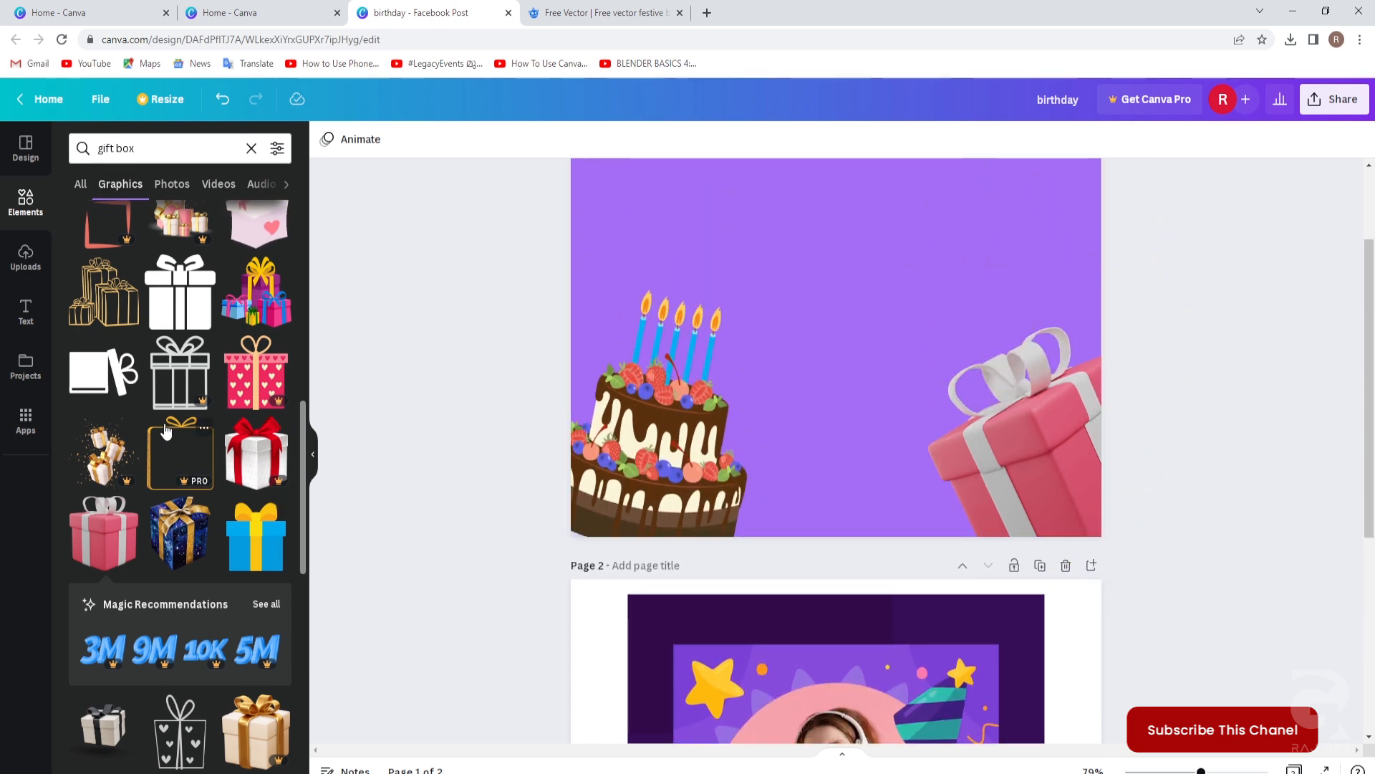
{"action": "scroll", "coordinate": [165, 428], "scroll_direction": "down", "scroll_amount": 10}
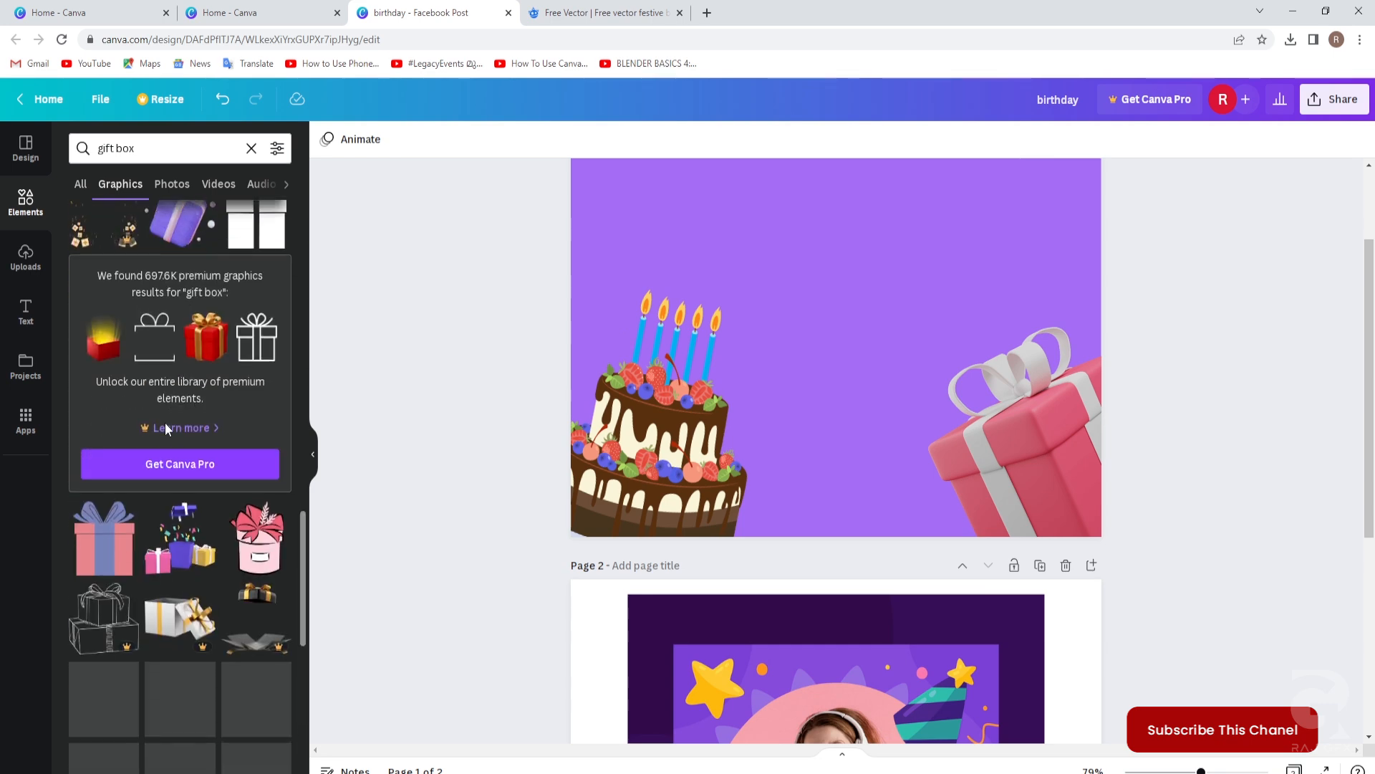
{"action": "scroll", "coordinate": [166, 428], "scroll_direction": "down", "scroll_amount": 4}
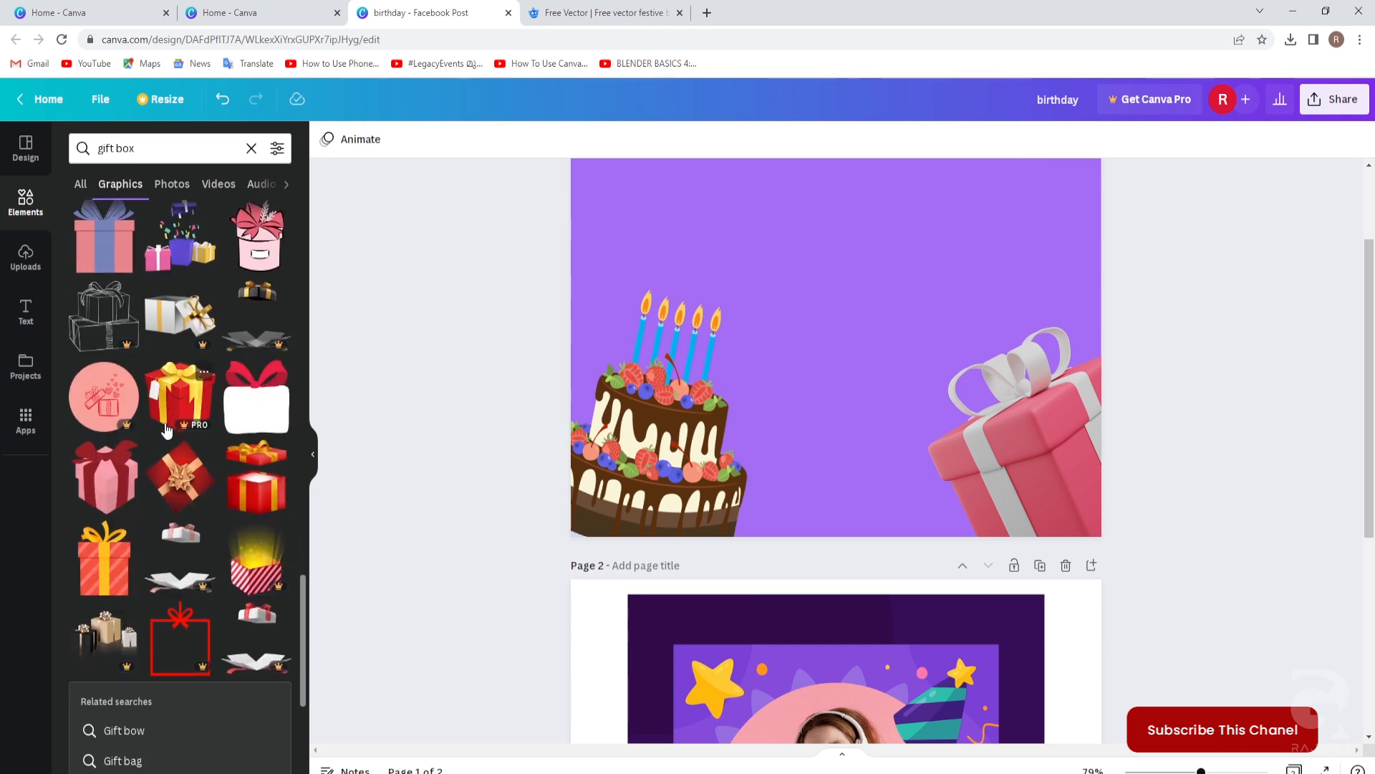
Add the red-and-yellow striped gift to page 1 and delete the pink gift.
{"action": "left_click_drag", "start_coordinate": [102, 560], "coordinate": [807, 315]}
{"action": "left_click", "coordinate": [1181, 406]}
{"action": "left_click", "coordinate": [1053, 429]}
{"action": "key", "text": "Delete"}
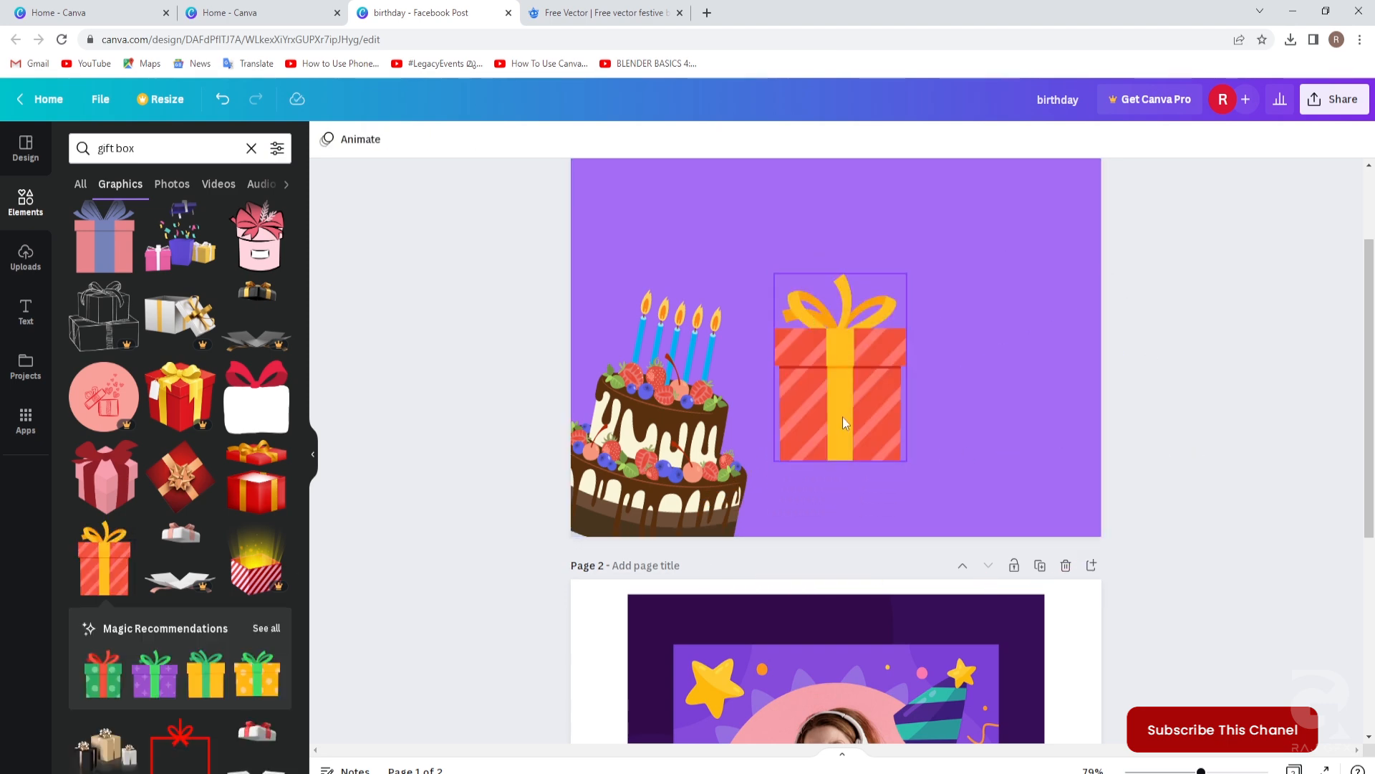
Tilt the striped gift clockwise, enlarge it and move it to the lower-right corner.
{"action": "left_click", "coordinate": [842, 417]}
{"action": "left_click_drag", "start_coordinate": [839, 495], "coordinate": [898, 481]}
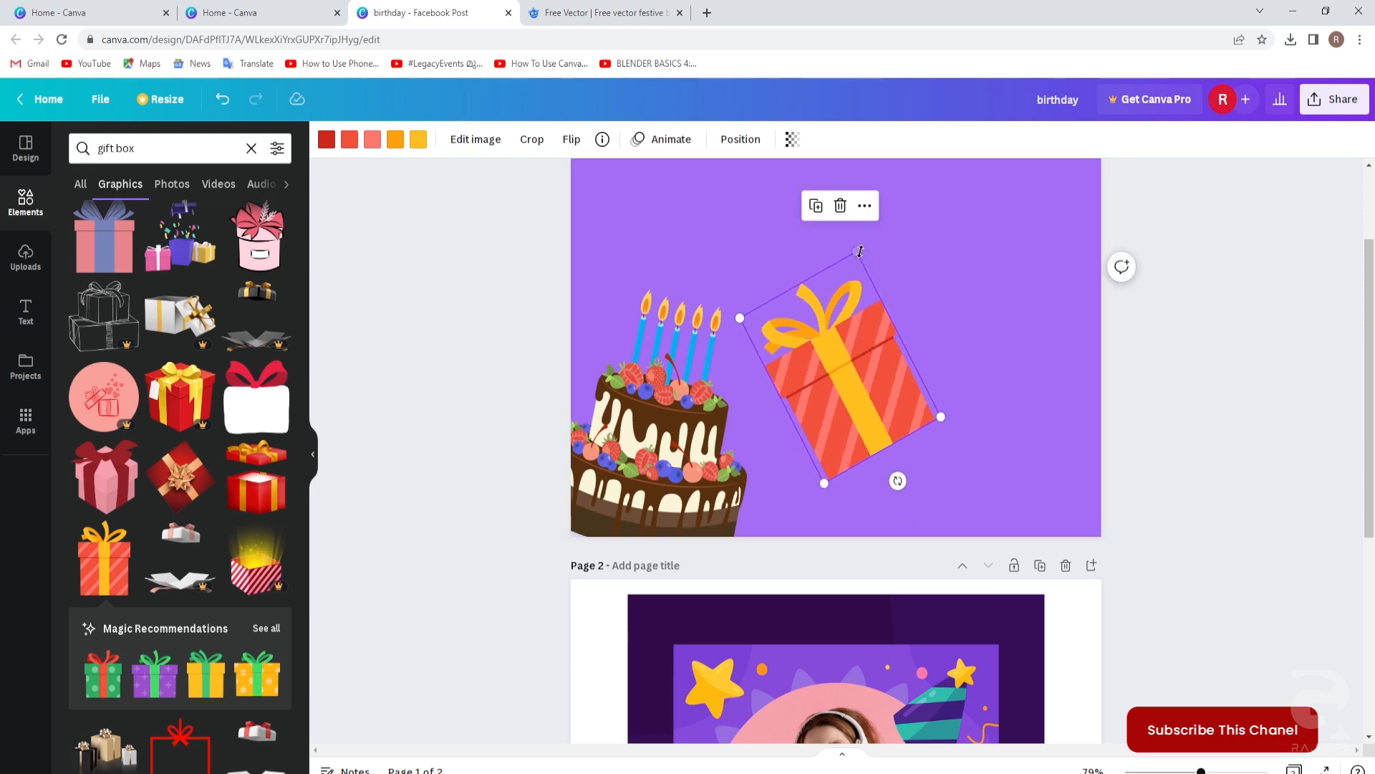
{"action": "left_click_drag", "start_coordinate": [857, 251], "coordinate": [866, 206]}
{"action": "left_click_drag", "start_coordinate": [869, 393], "coordinate": [1080, 501]}
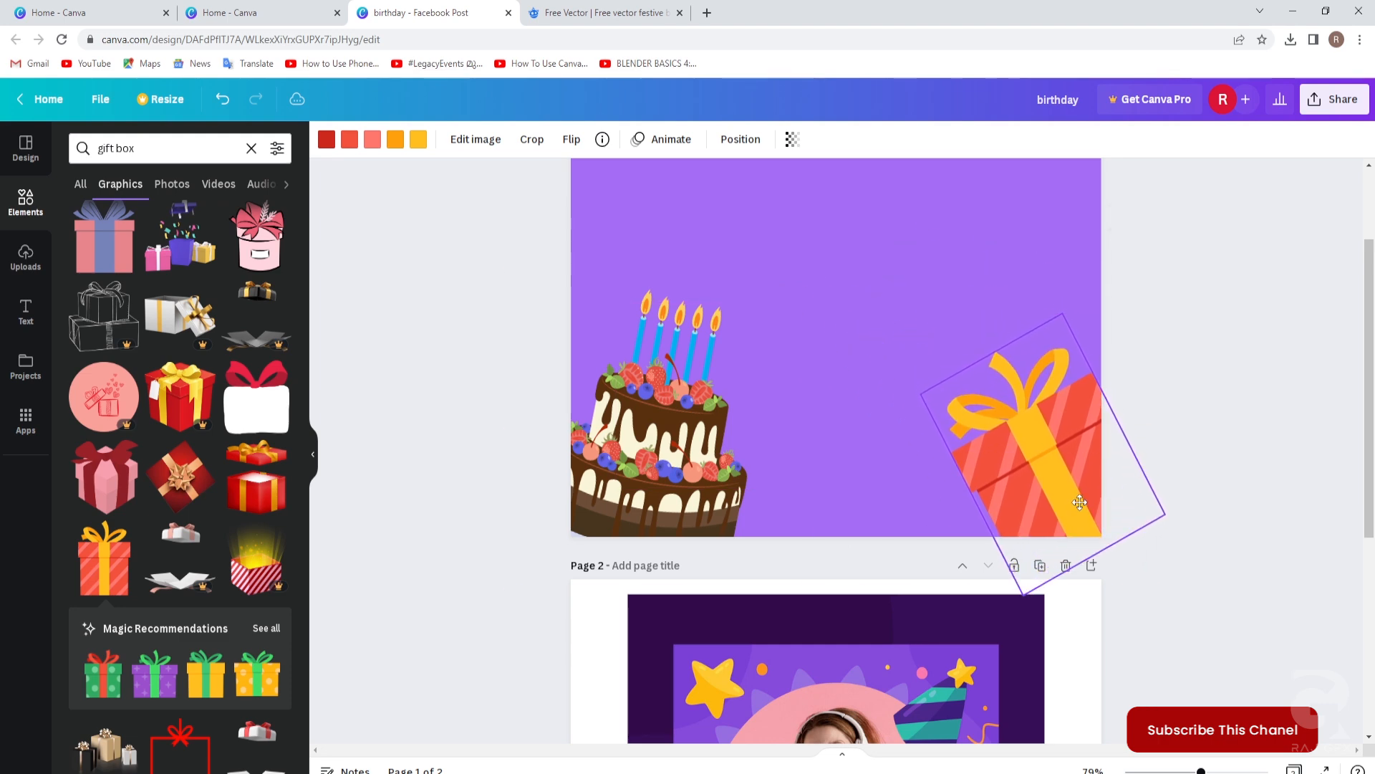
{"action": "left_click", "coordinate": [1193, 566]}
{"action": "scroll", "coordinate": [1179, 557], "scroll_direction": "down", "scroll_amount": 5}
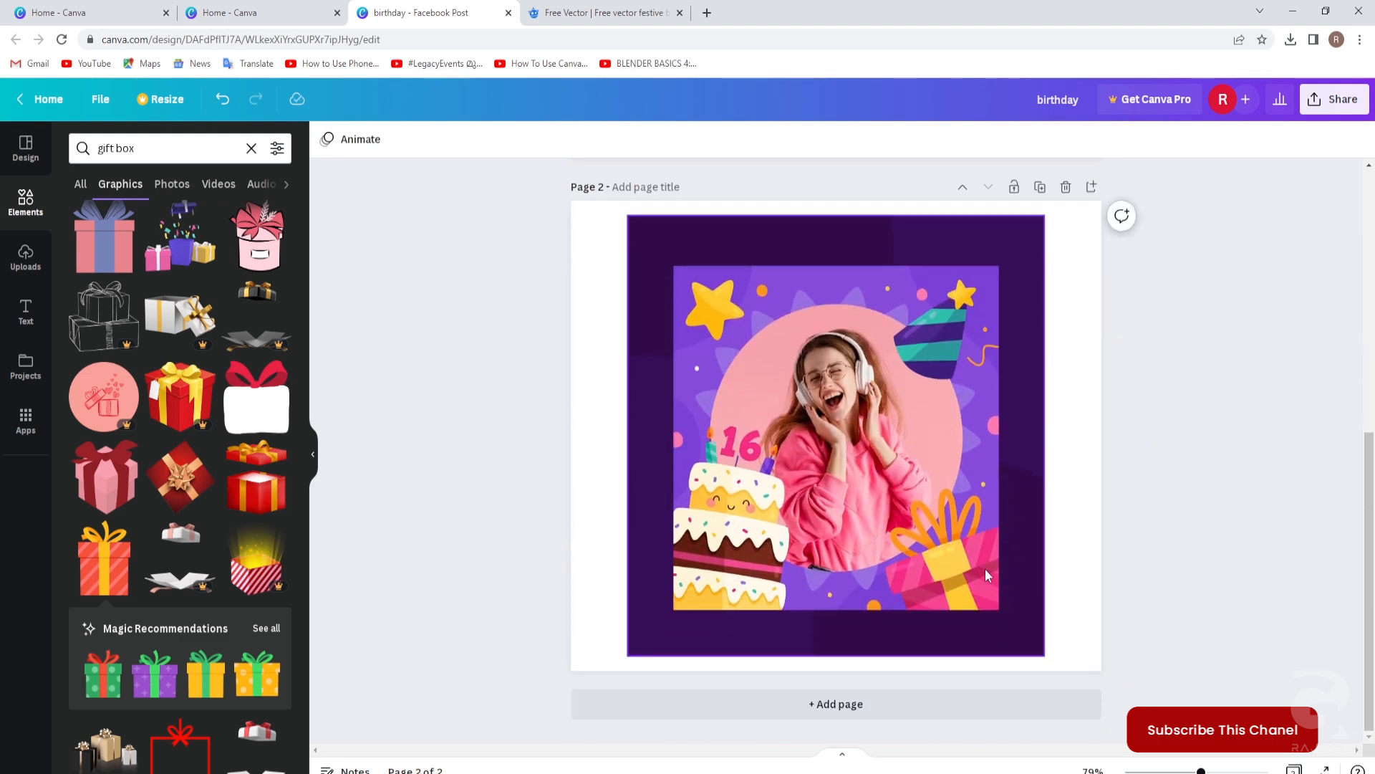
{"action": "scroll", "coordinate": [1106, 537], "scroll_direction": "up", "scroll_amount": 5}
{"action": "left_click", "coordinate": [1047, 498]}
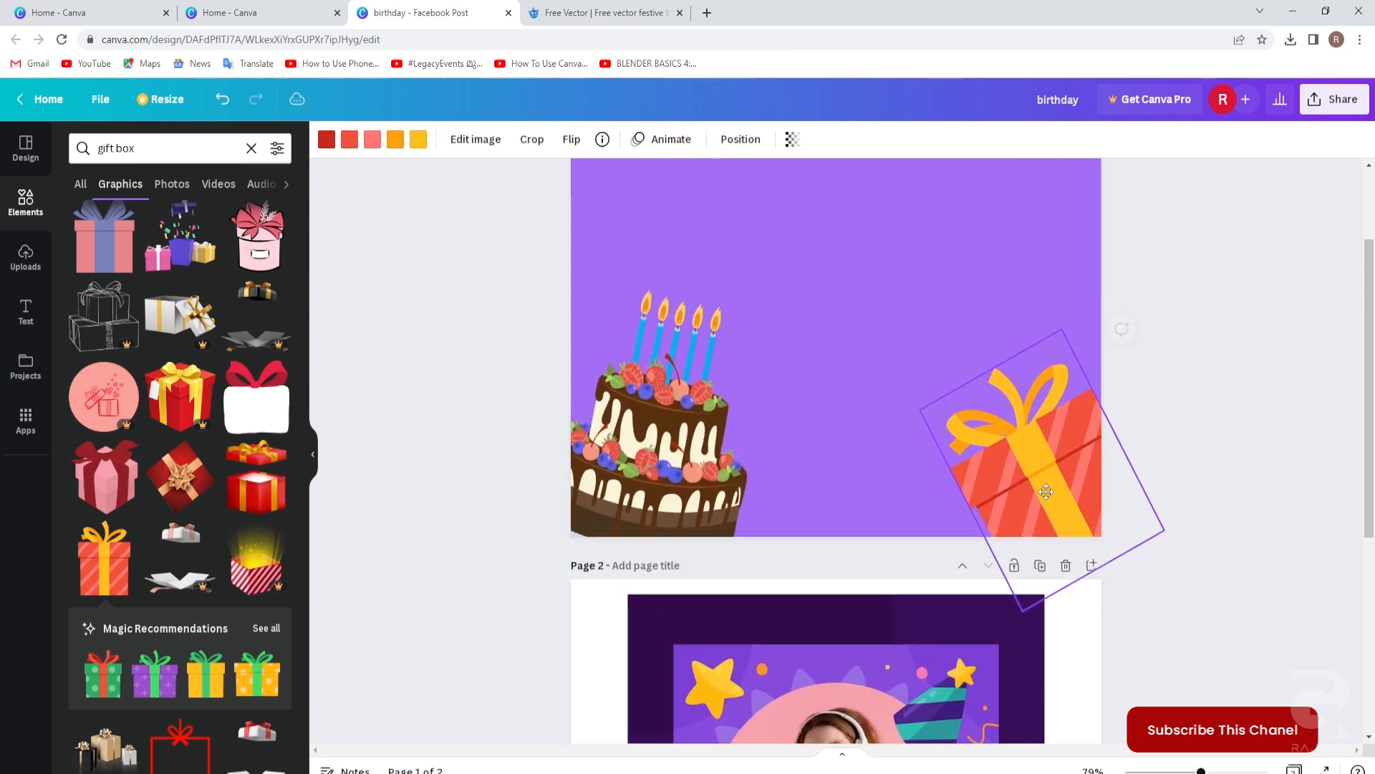
{"action": "left_click", "coordinate": [1204, 610]}
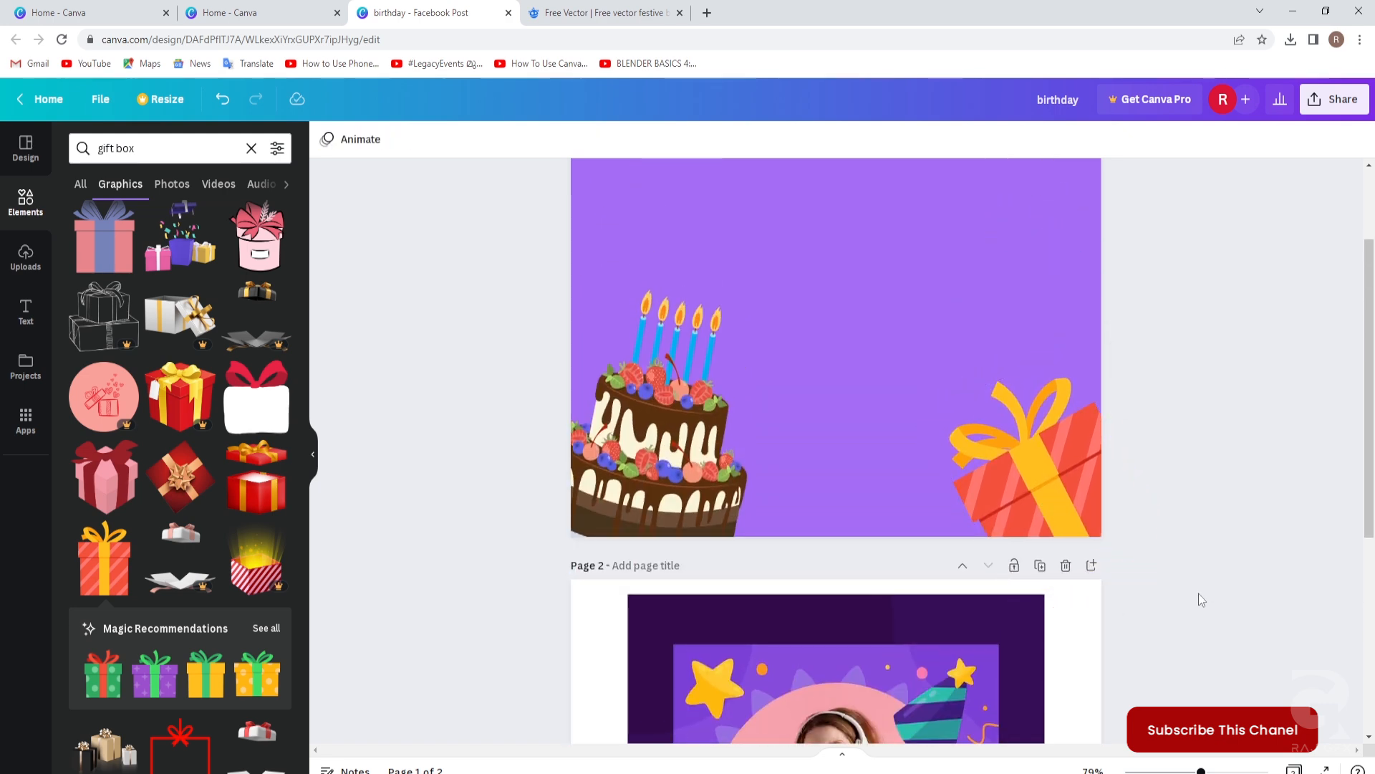
{"action": "scroll", "coordinate": [1198, 589], "scroll_direction": "up", "scroll_amount": 2}
{"action": "scroll", "coordinate": [1197, 589], "scroll_direction": "down", "scroll_amount": 5}
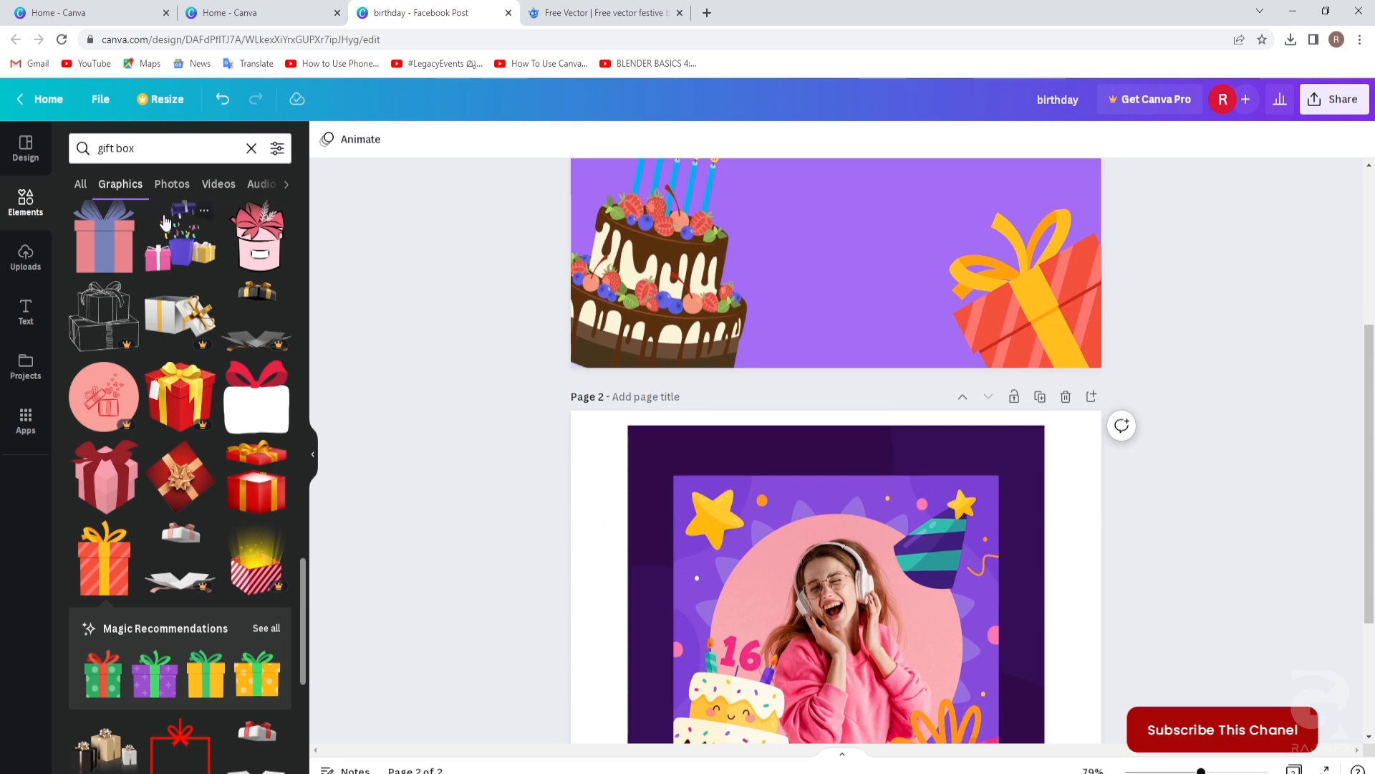
{"action": "left_click", "coordinate": [91, 149]}
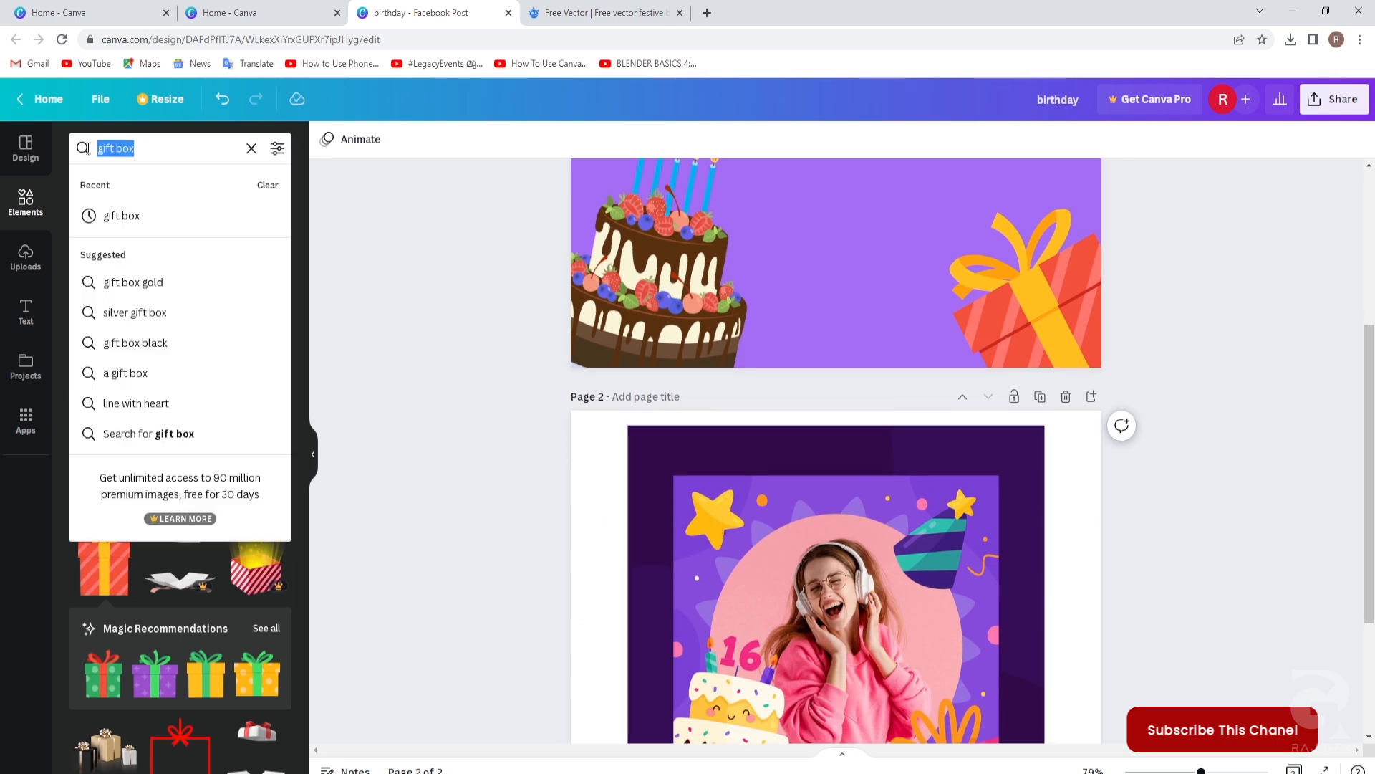
Add the yellow star from a 'star' search, tilt it, and place it at page 1's top-left.
{"action": "type", "text": "star"}
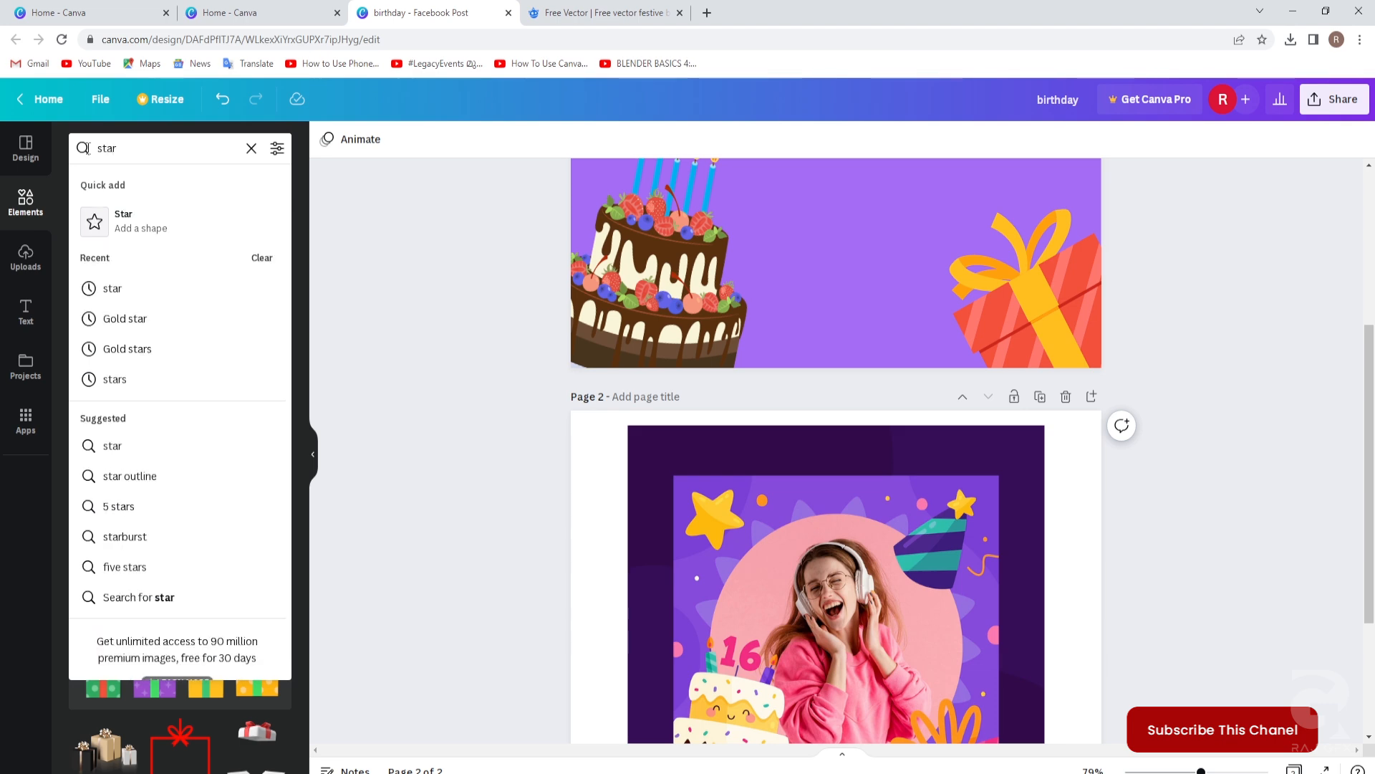
{"action": "key", "text": "Return"}
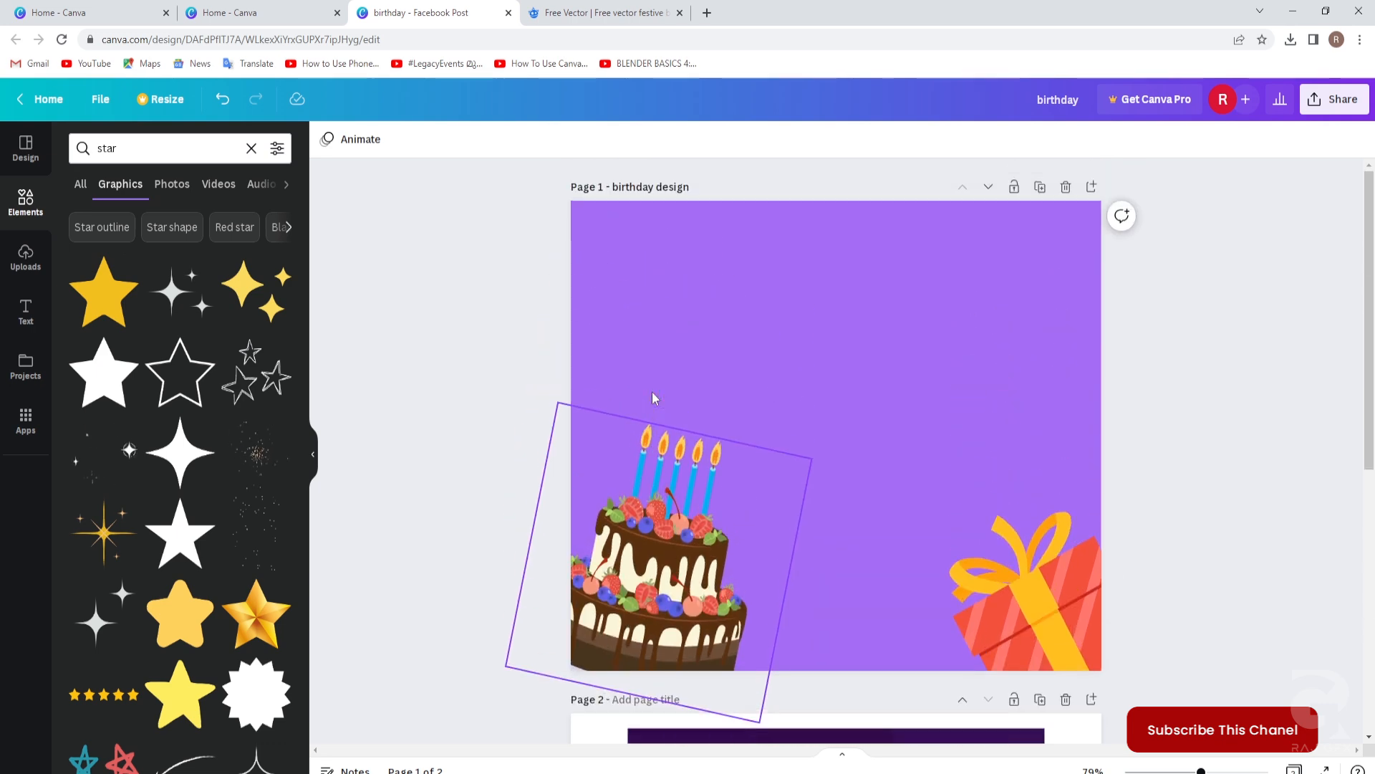
{"action": "left_click_drag", "start_coordinate": [123, 298], "coordinate": [725, 349]}
{"action": "left_click_drag", "start_coordinate": [769, 471], "coordinate": [732, 460]}
{"action": "left_click_drag", "start_coordinate": [762, 411], "coordinate": [670, 321]}
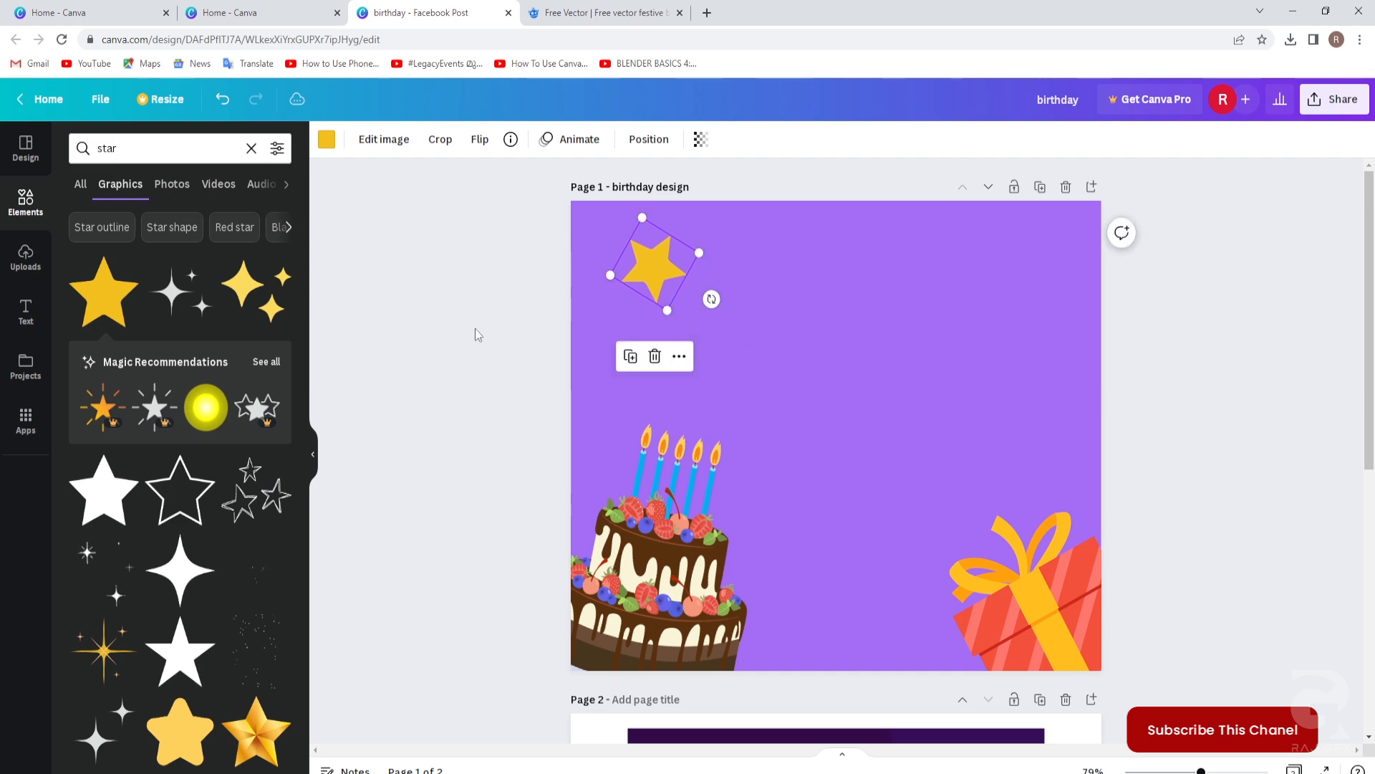
{"action": "left_click", "coordinate": [677, 380]}
{"action": "scroll", "coordinate": [961, 403], "scroll_direction": "down", "scroll_amount": 6}
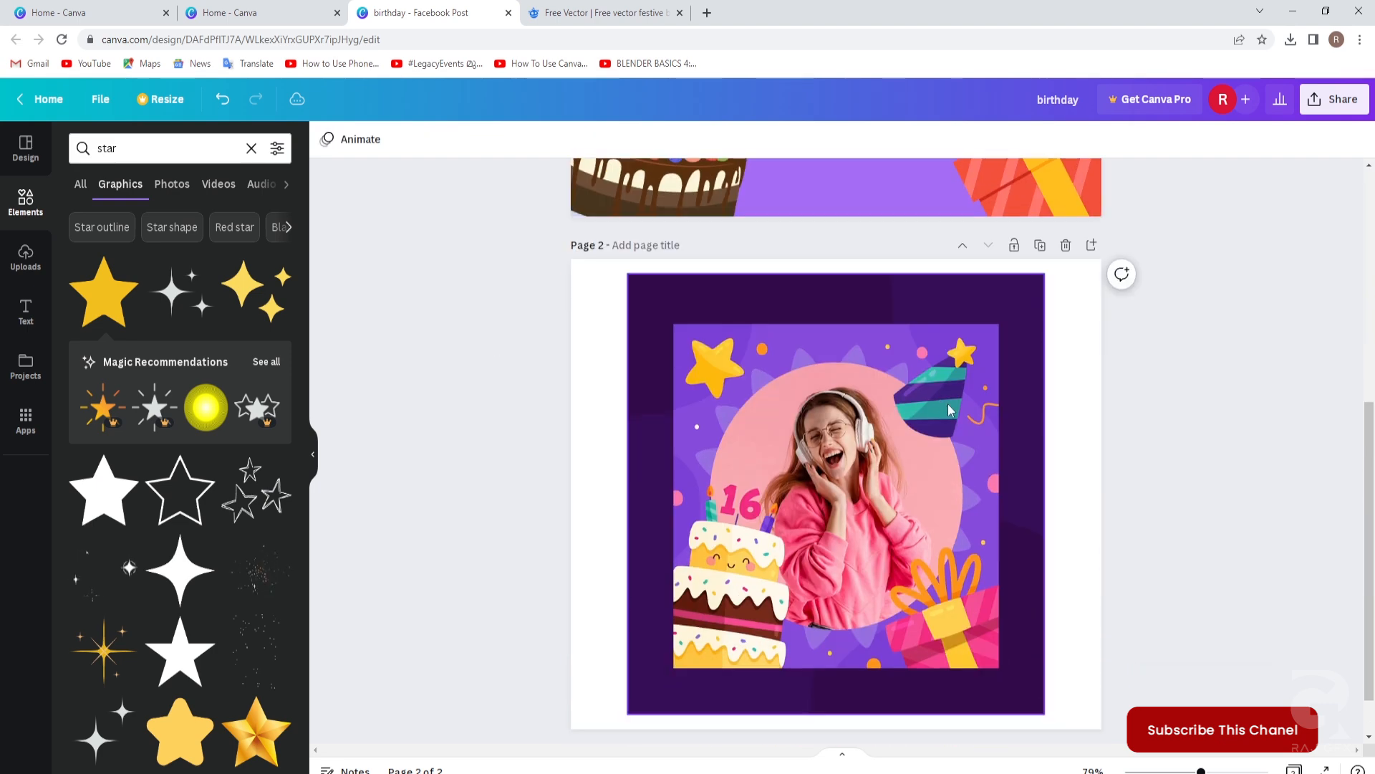
{"action": "scroll", "coordinate": [1083, 396], "scroll_direction": "up", "scroll_amount": 6}
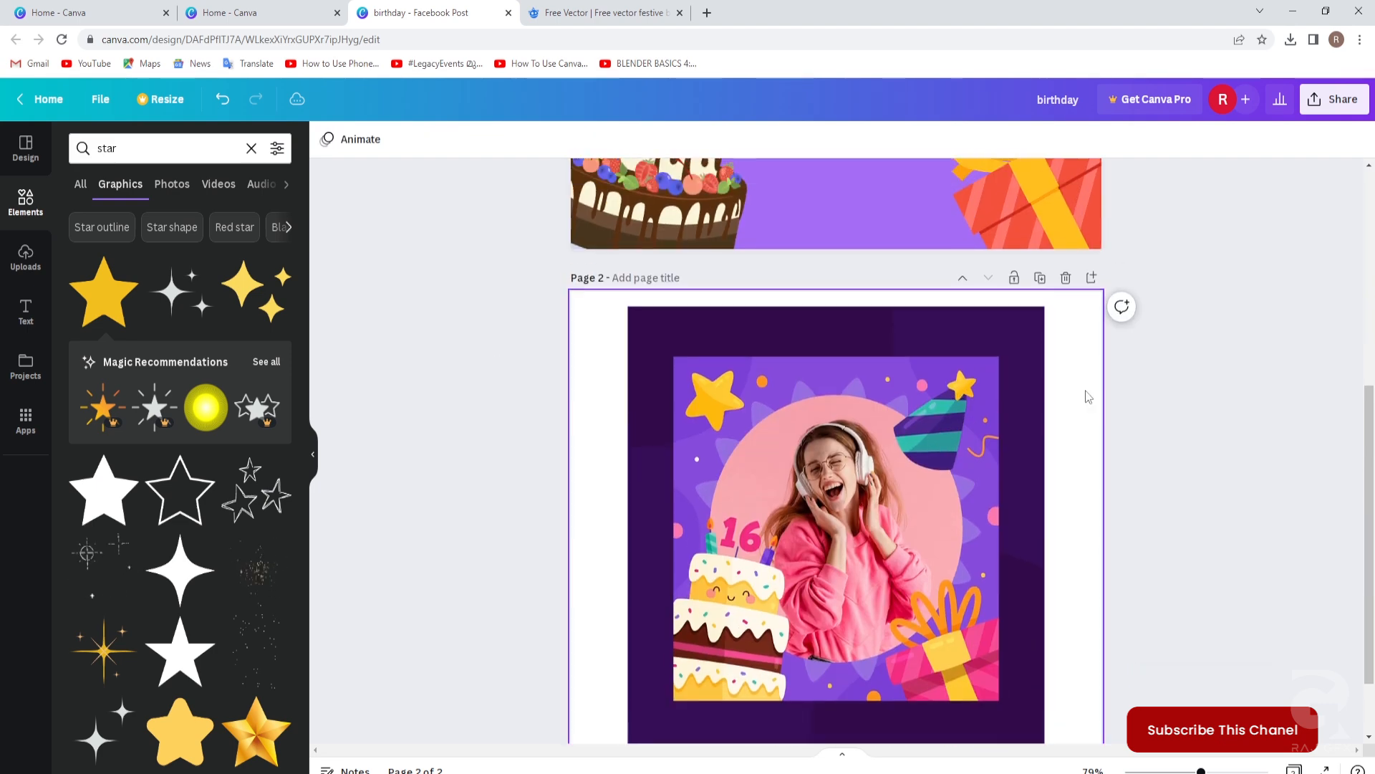
{"action": "left_click", "coordinate": [129, 148]}
Add the blue polka-dot party hat from a 'birthday cap' search, shrink it, place it top-right, and tilt it about 23°.
{"action": "type", "text": "bi"}
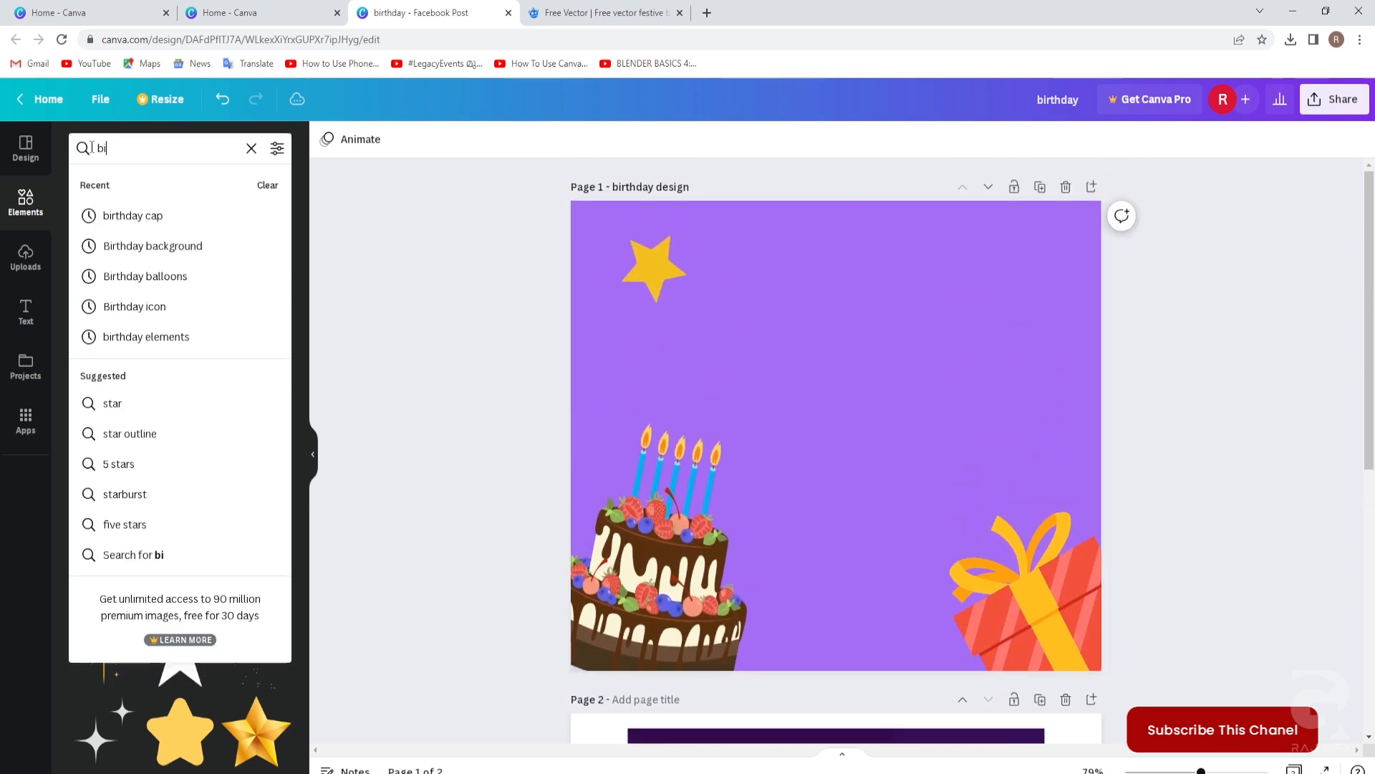
{"action": "type", "text": "rthday cap"}
{"action": "key", "text": "Return"}
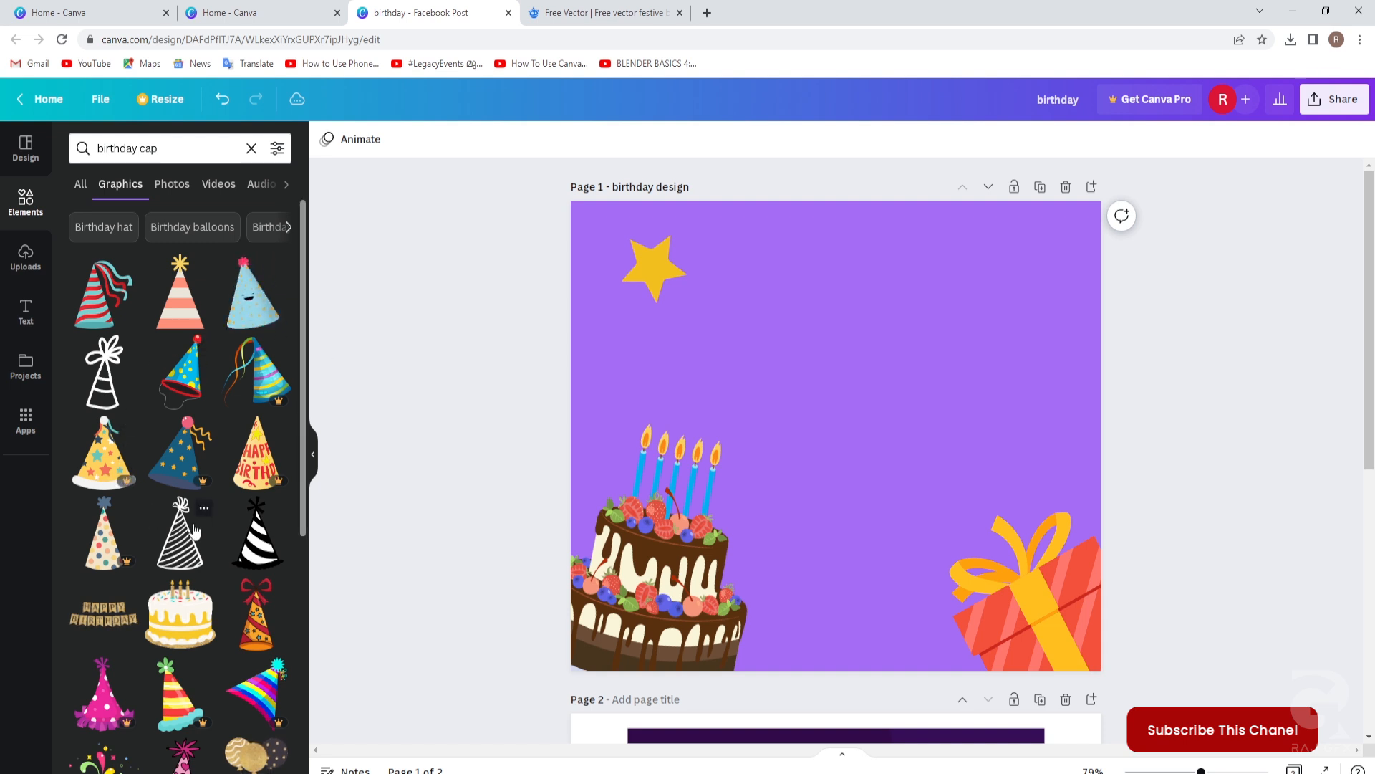
{"action": "left_click_drag", "start_coordinate": [180, 372], "coordinate": [874, 276]}
{"action": "left_click_drag", "start_coordinate": [832, 235], "coordinate": [989, 430]}
{"action": "left_click_drag", "start_coordinate": [1017, 507], "coordinate": [975, 318]}
{"action": "left_click_drag", "start_coordinate": [964, 437], "coordinate": [919, 430]}
{"action": "left_click", "coordinate": [1140, 434]}
Nudge the party hat slightly up and right in the top-right corner.
{"action": "scroll", "coordinate": [1145, 423], "scroll_direction": "down", "scroll_amount": 7}
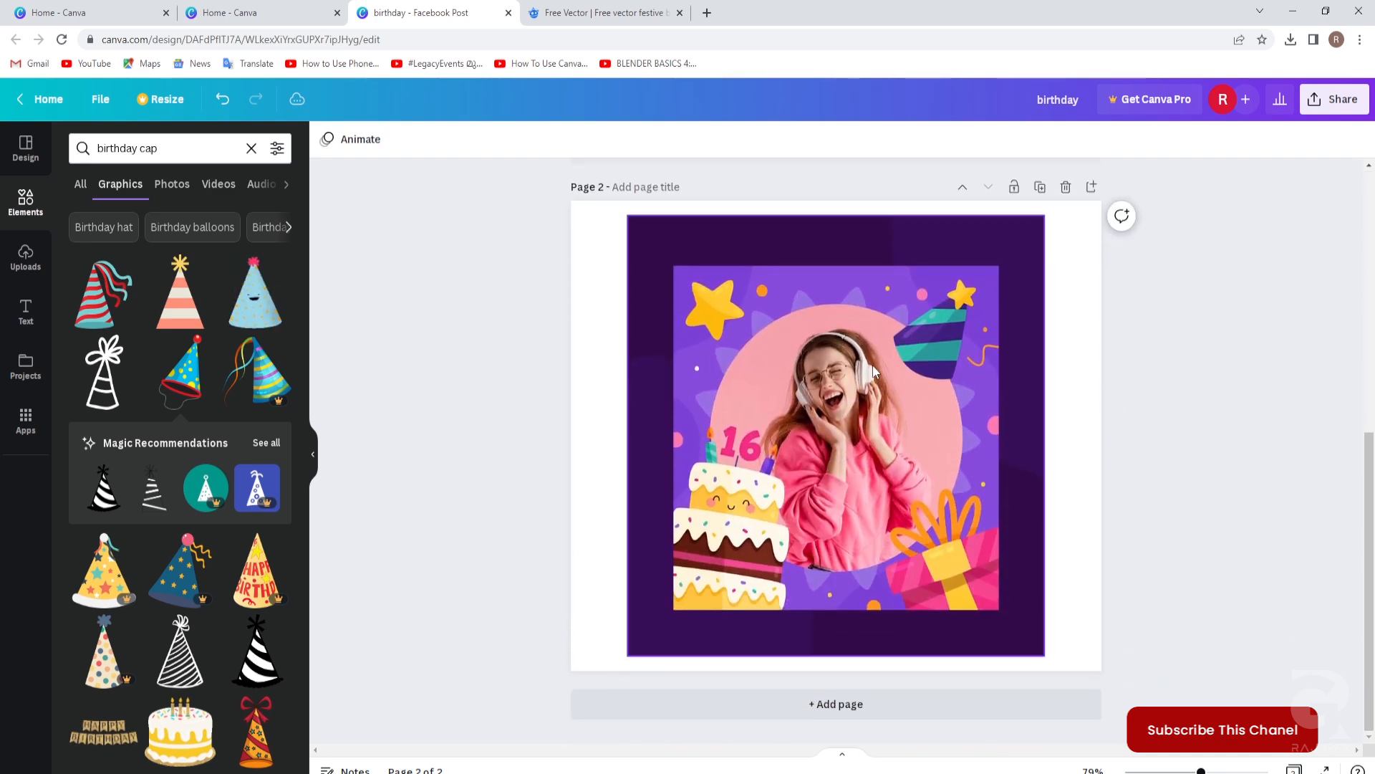
{"action": "scroll", "coordinate": [867, 462], "scroll_direction": "up", "scroll_amount": 2}
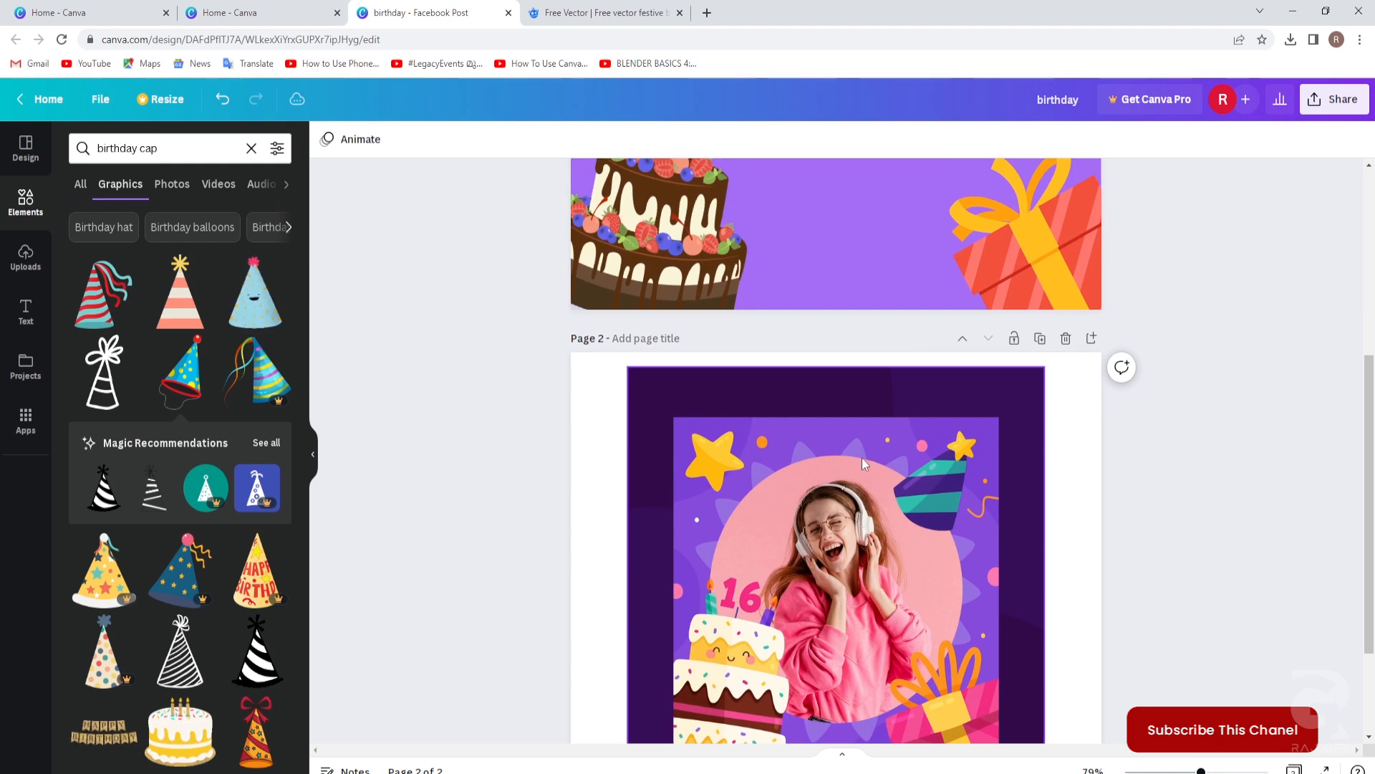
{"action": "scroll", "coordinate": [861, 460], "scroll_direction": "up", "scroll_amount": 3}
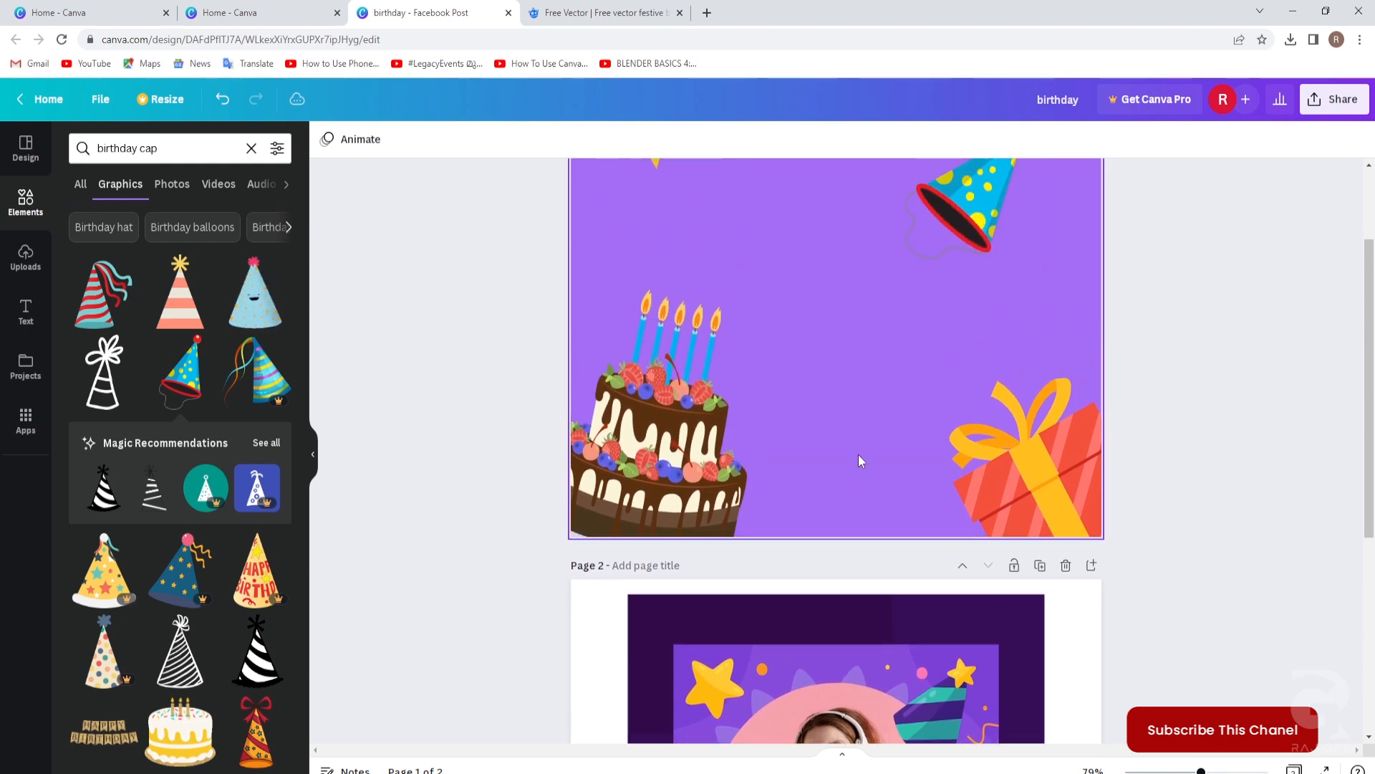
{"action": "scroll", "coordinate": [859, 454], "scroll_direction": "up", "scroll_amount": 2}
{"action": "left_click_drag", "start_coordinate": [970, 351], "coordinate": [989, 329]}
{"action": "left_click", "coordinate": [433, 223]}
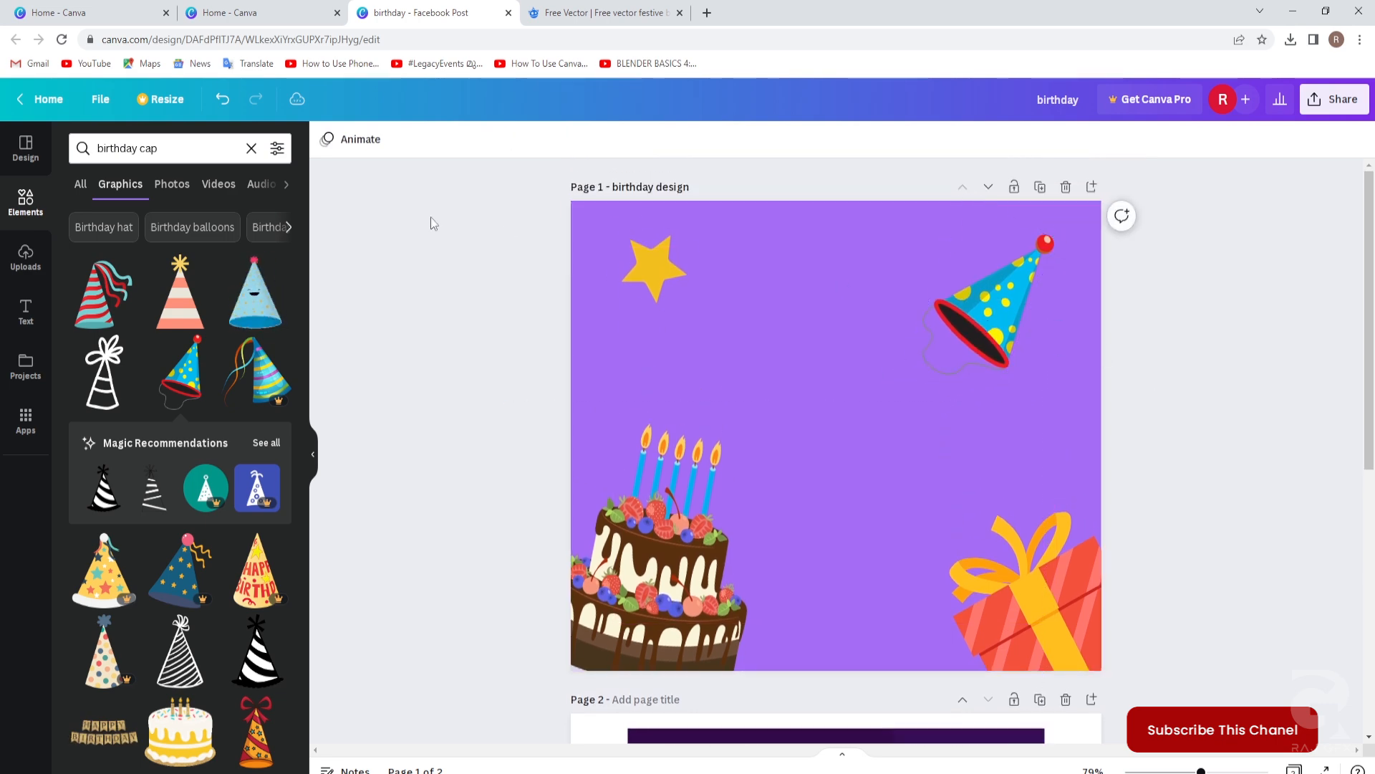
{"action": "left_click", "coordinate": [182, 151]}
Search 'circle' across all result types and place the circle photo frame on the page.
{"action": "type", "text": "circle"}
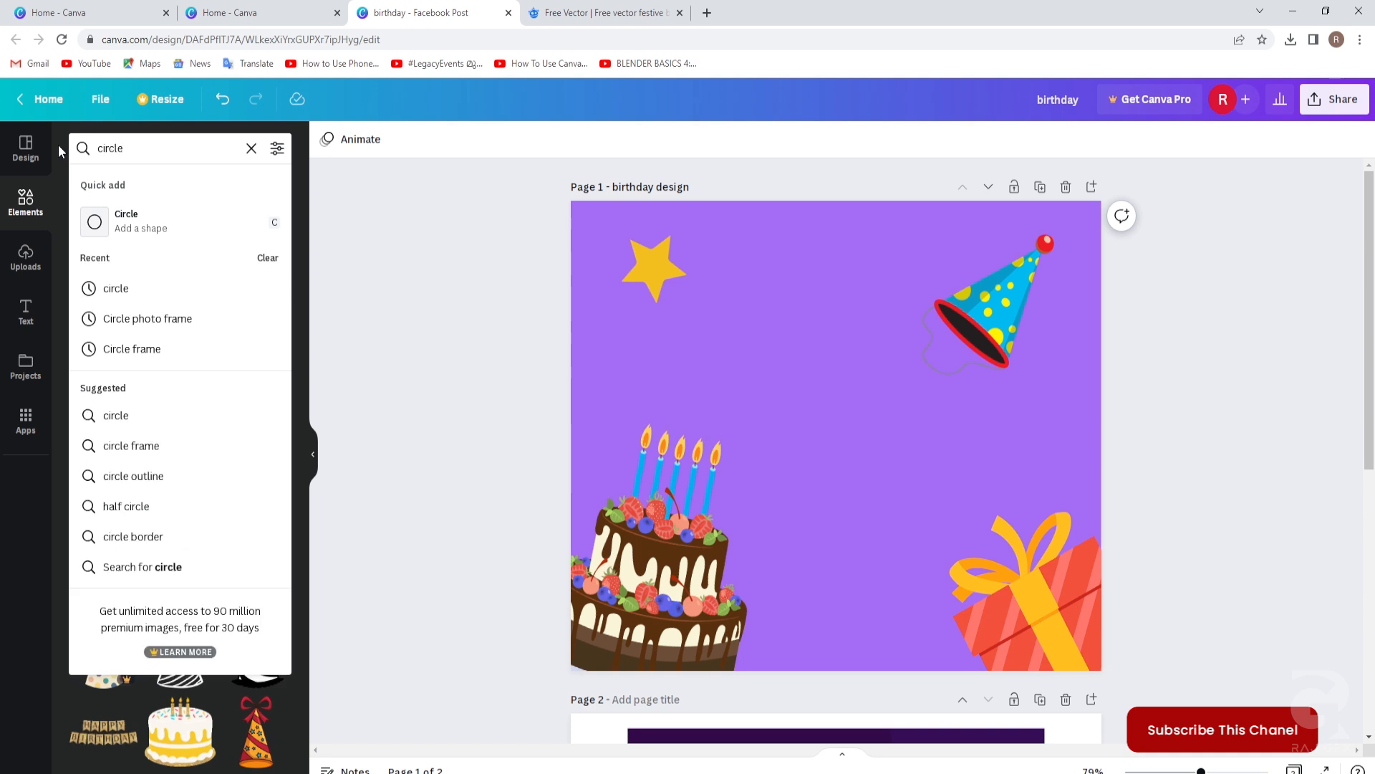
{"action": "key", "text": "Return"}
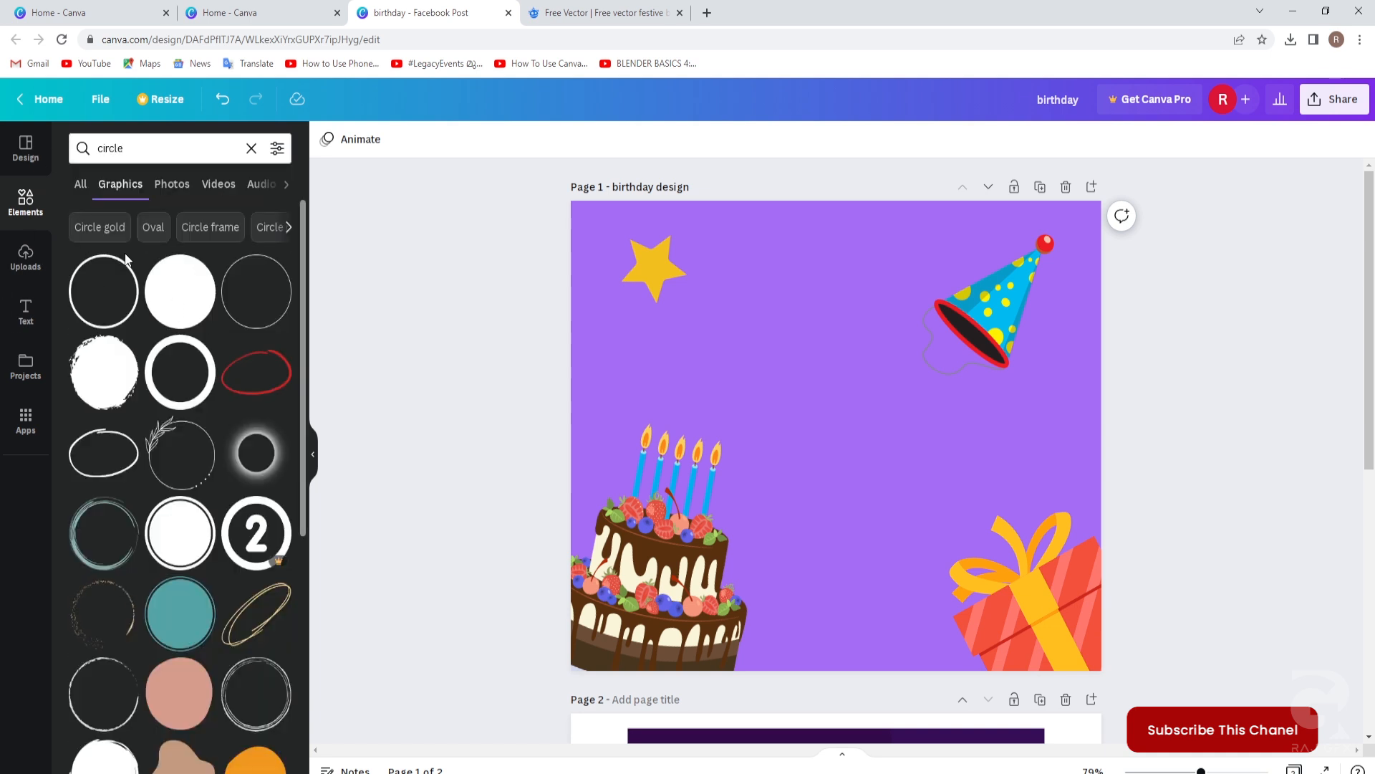
{"action": "scroll", "coordinate": [207, 272], "scroll_direction": "down", "scroll_amount": 6}
{"action": "scroll", "coordinate": [205, 265], "scroll_direction": "up", "scroll_amount": 3}
{"action": "scroll", "coordinate": [205, 265], "scroll_direction": "down", "scroll_amount": 4}
{"action": "scroll", "coordinate": [199, 269], "scroll_direction": "up", "scroll_amount": 2}
{"action": "scroll", "coordinate": [196, 270], "scroll_direction": "up", "scroll_amount": 5}
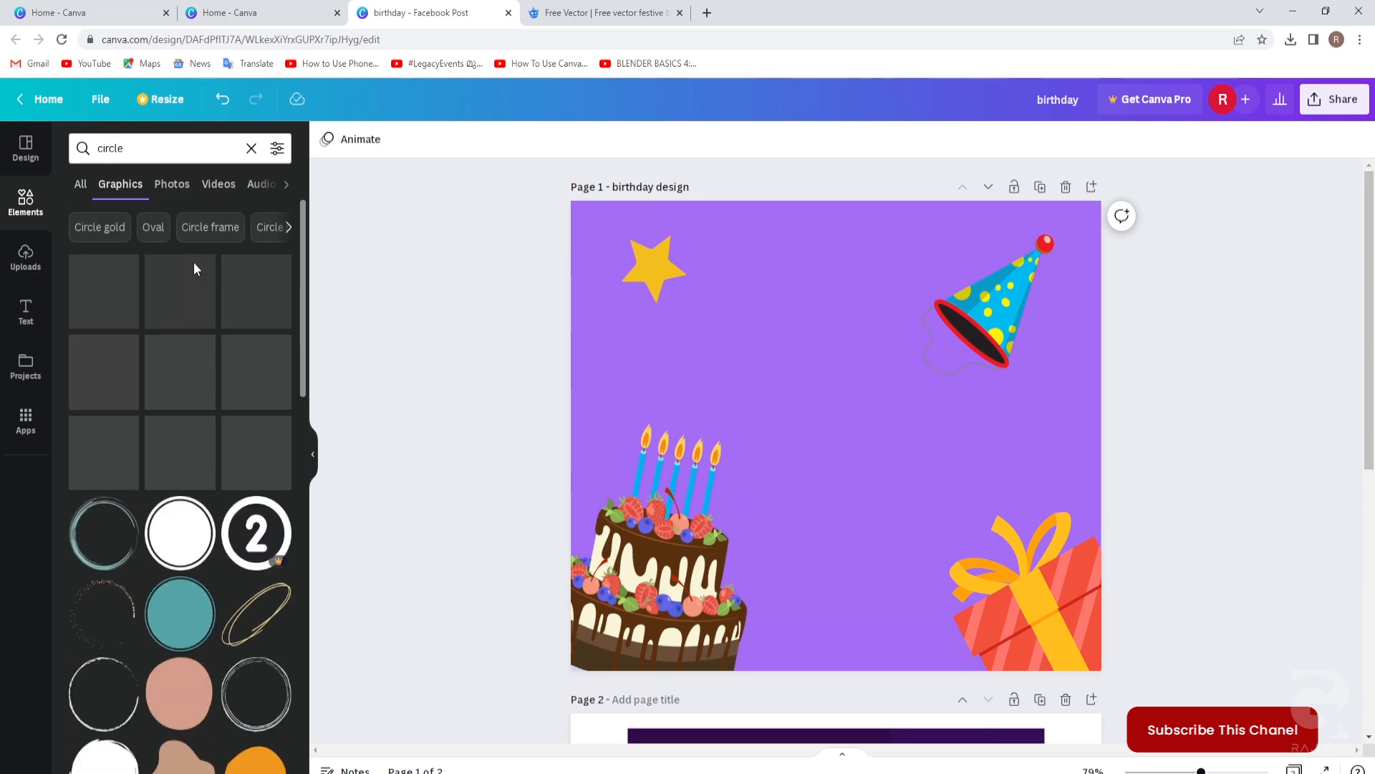
{"action": "left_click", "coordinate": [79, 186]}
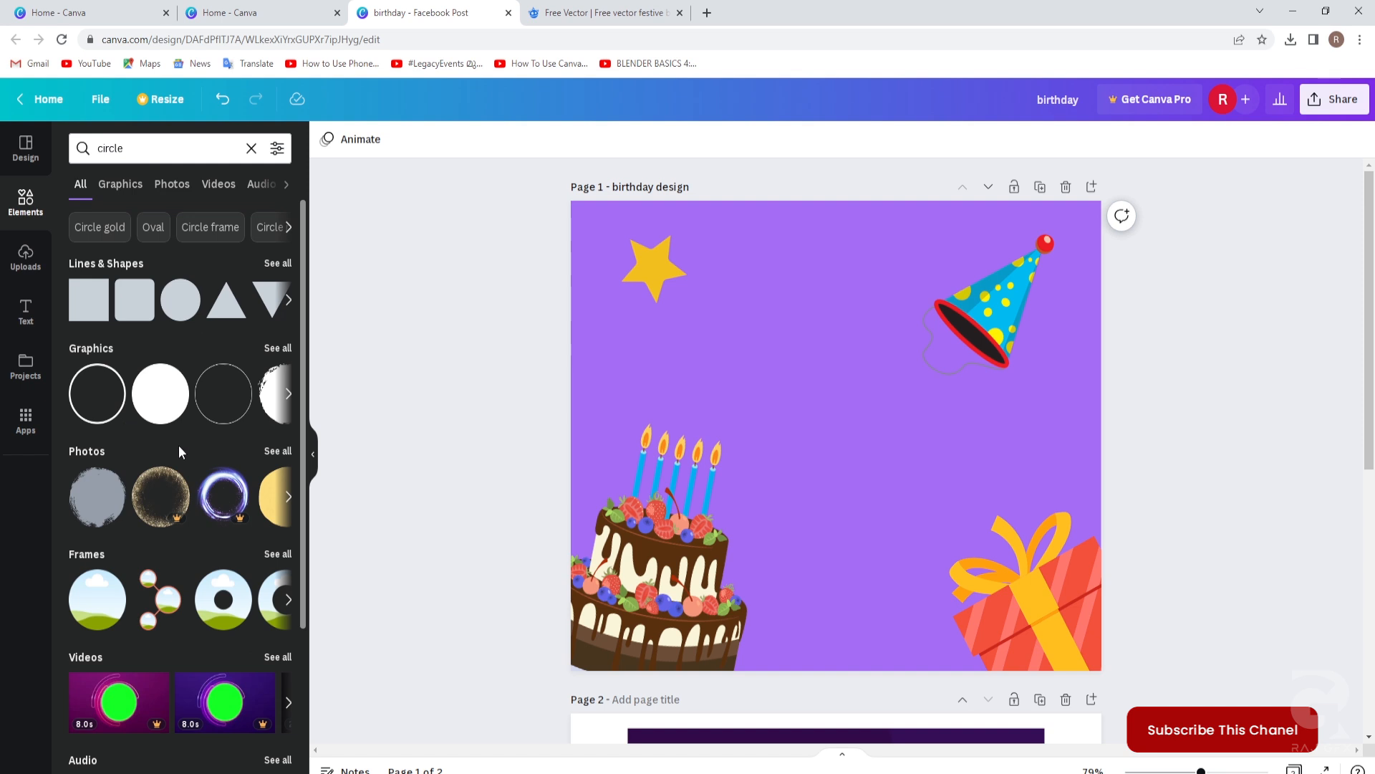
{"action": "scroll", "coordinate": [149, 445], "scroll_direction": "down", "scroll_amount": 2}
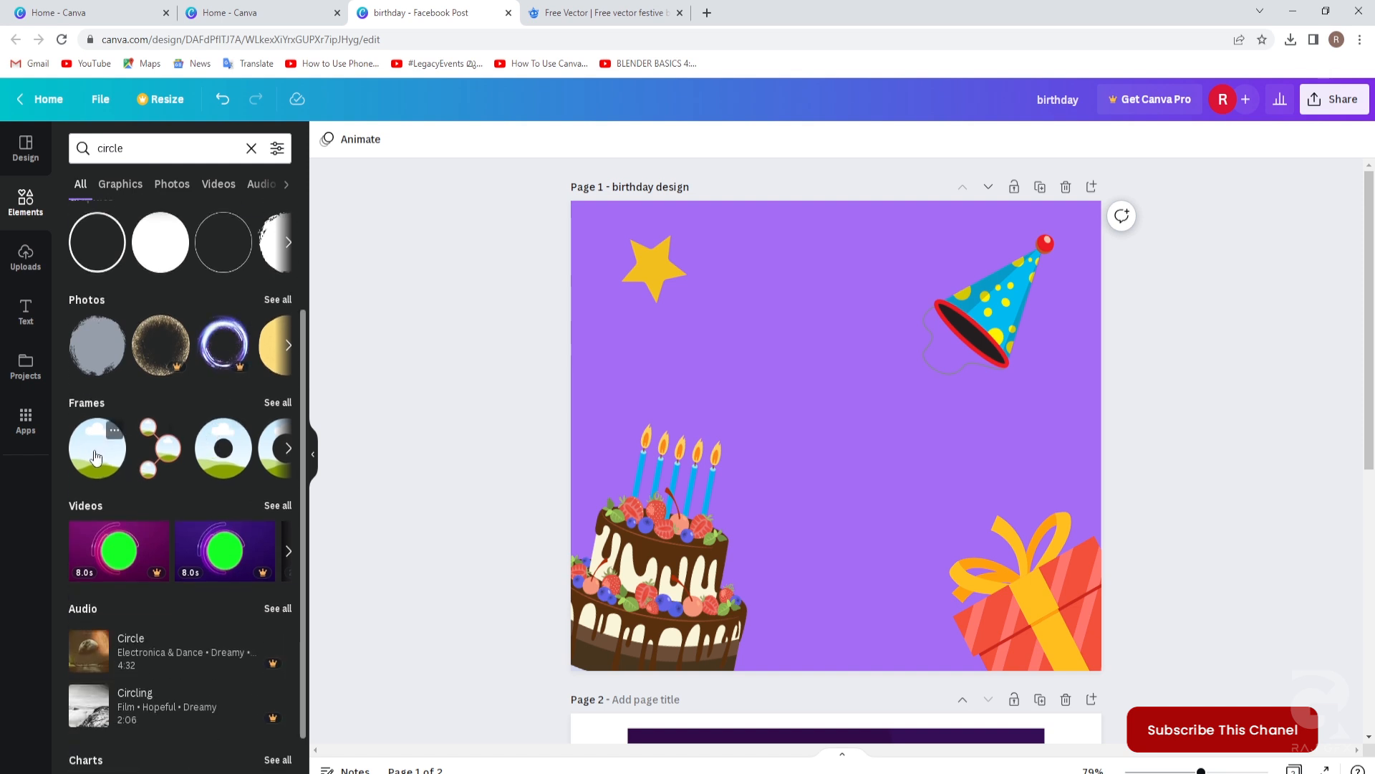
{"action": "left_click_drag", "start_coordinate": [96, 456], "coordinate": [709, 294]}
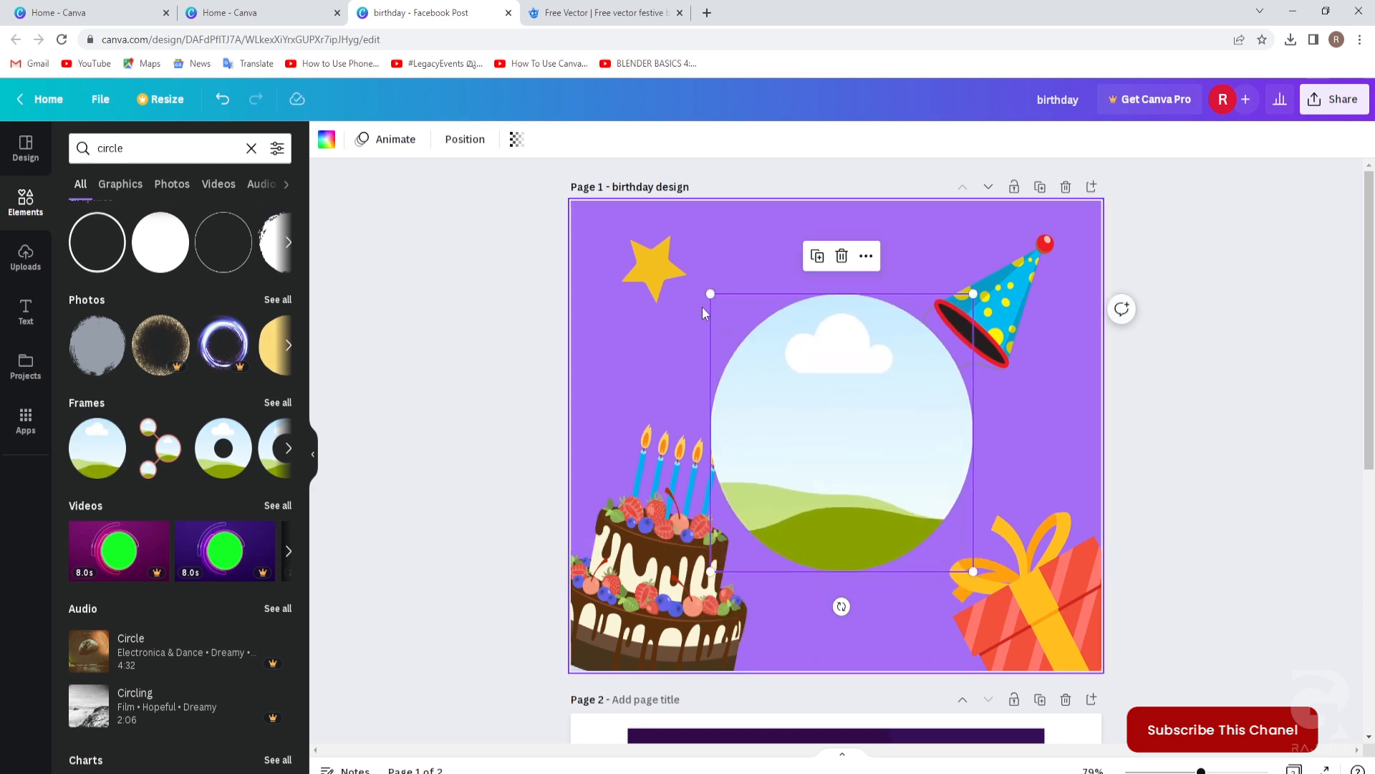
Centre the circle frame horizontally on the page using Position.
{"action": "left_click", "coordinate": [464, 139]}
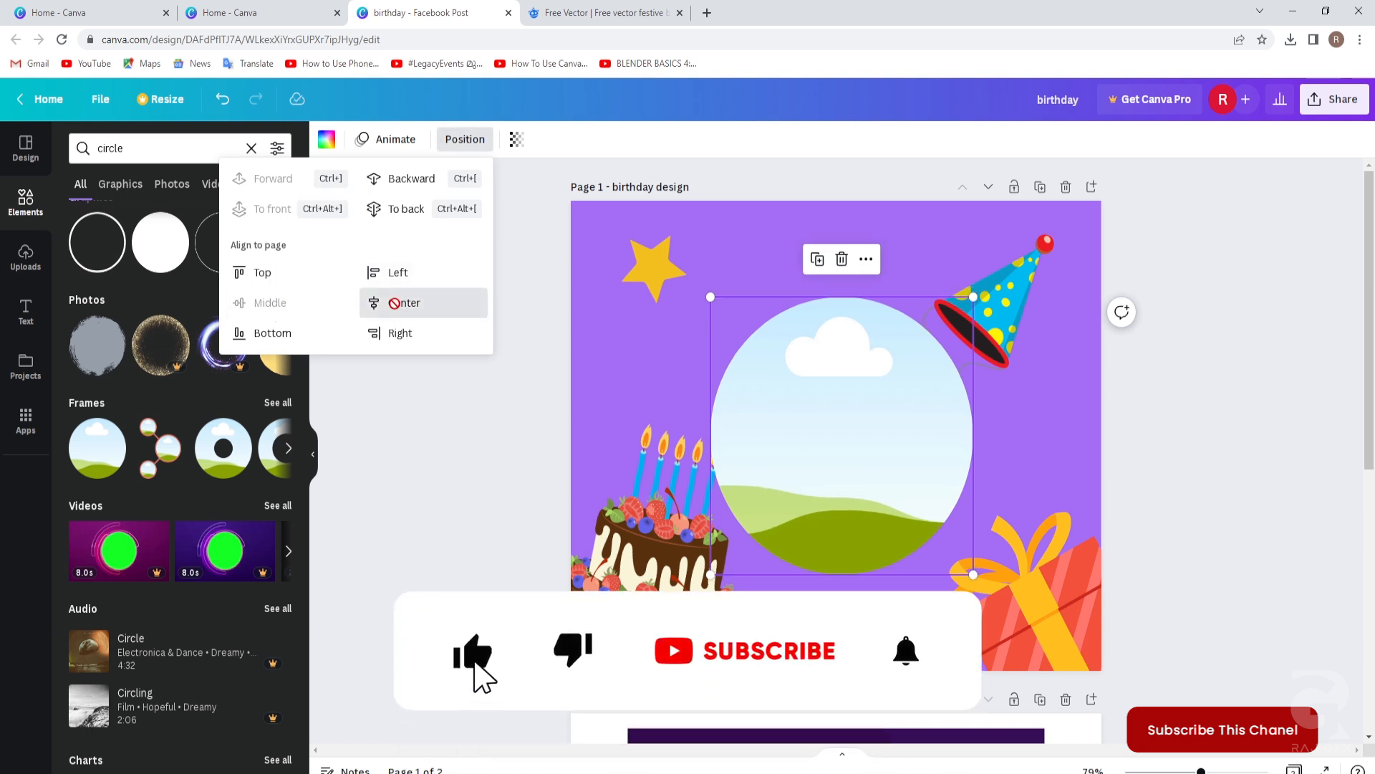
{"action": "left_click", "coordinate": [397, 302]}
{"action": "key", "text": "Escape"}
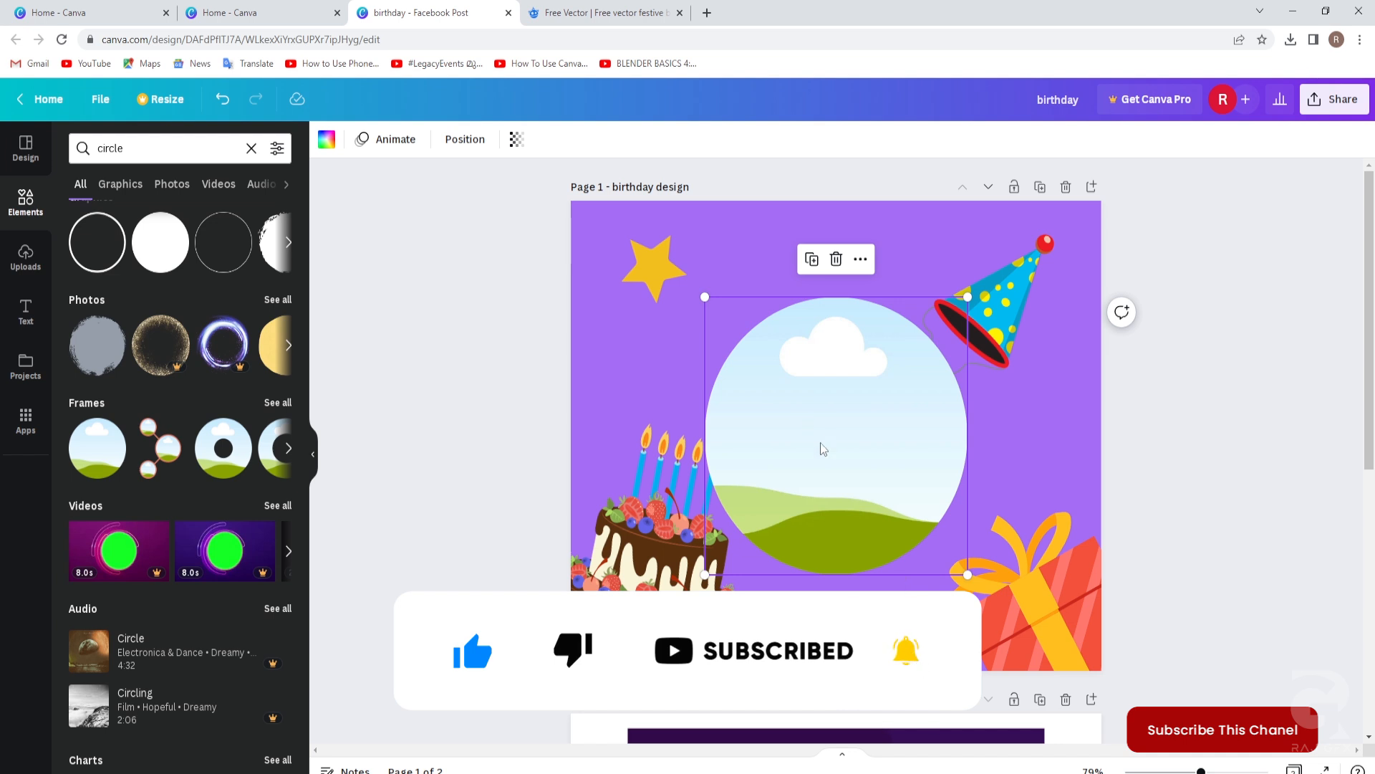
{"action": "left_click", "coordinate": [444, 540]}
{"action": "left_click", "coordinate": [895, 448]}
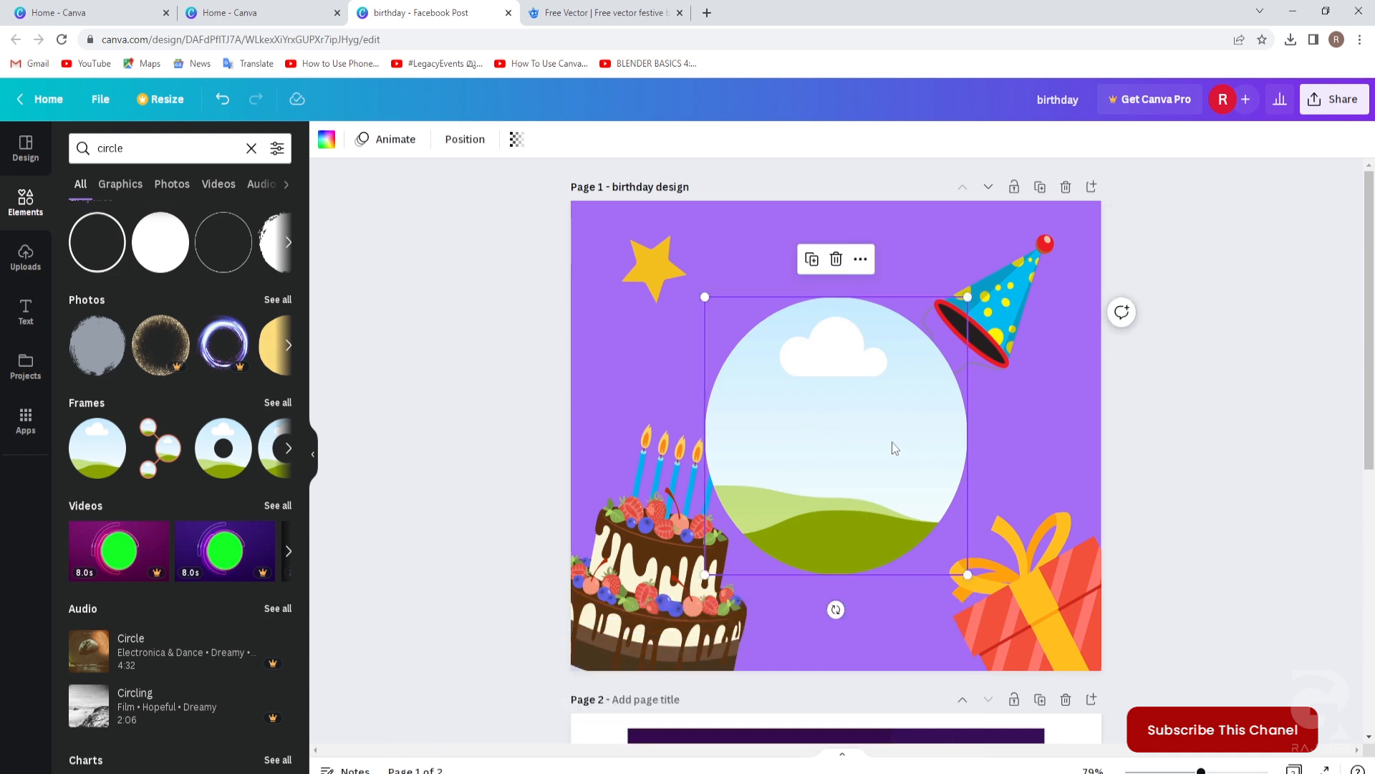
{"action": "left_click", "coordinate": [26, 271]}
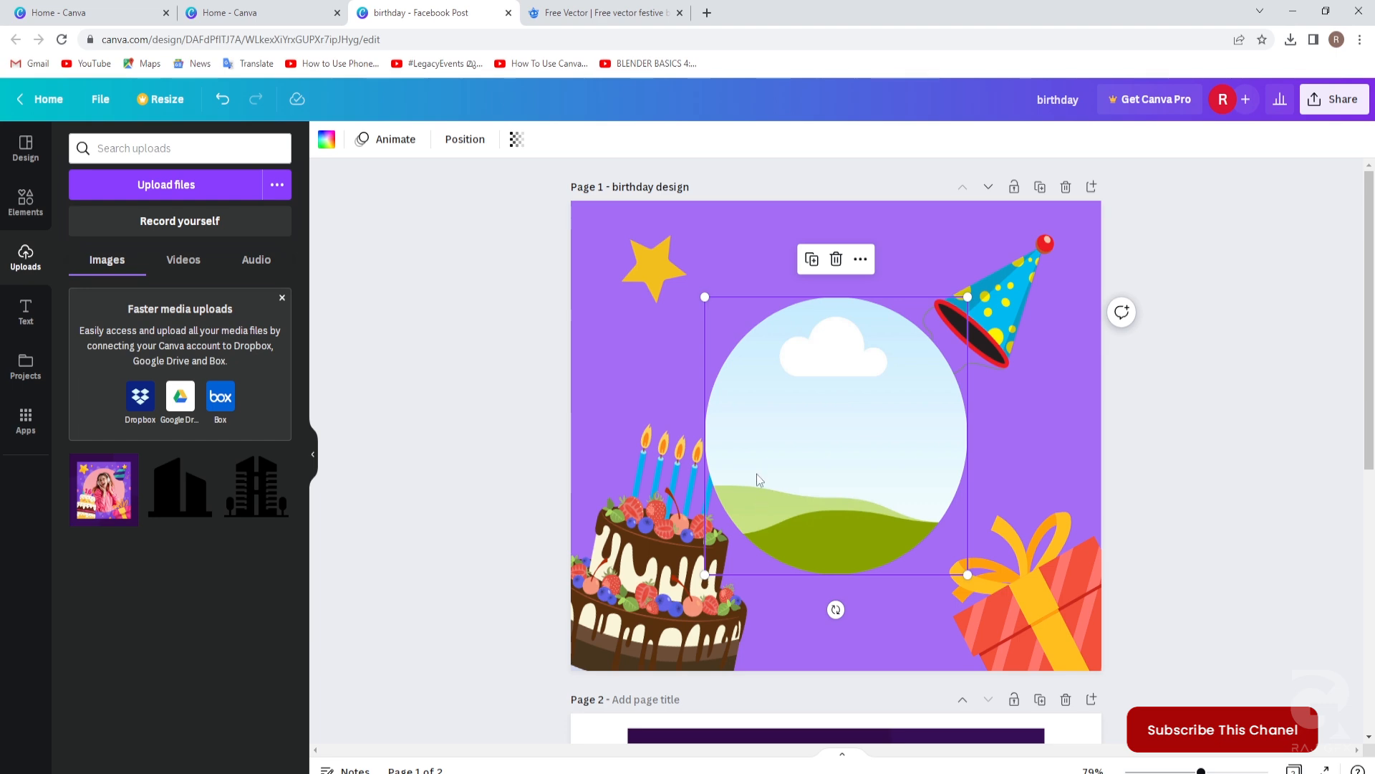
Search Canva's stock photo library for 'girl' from Home > Templates > Photos.
{"action": "left_click", "coordinate": [57, 13]}
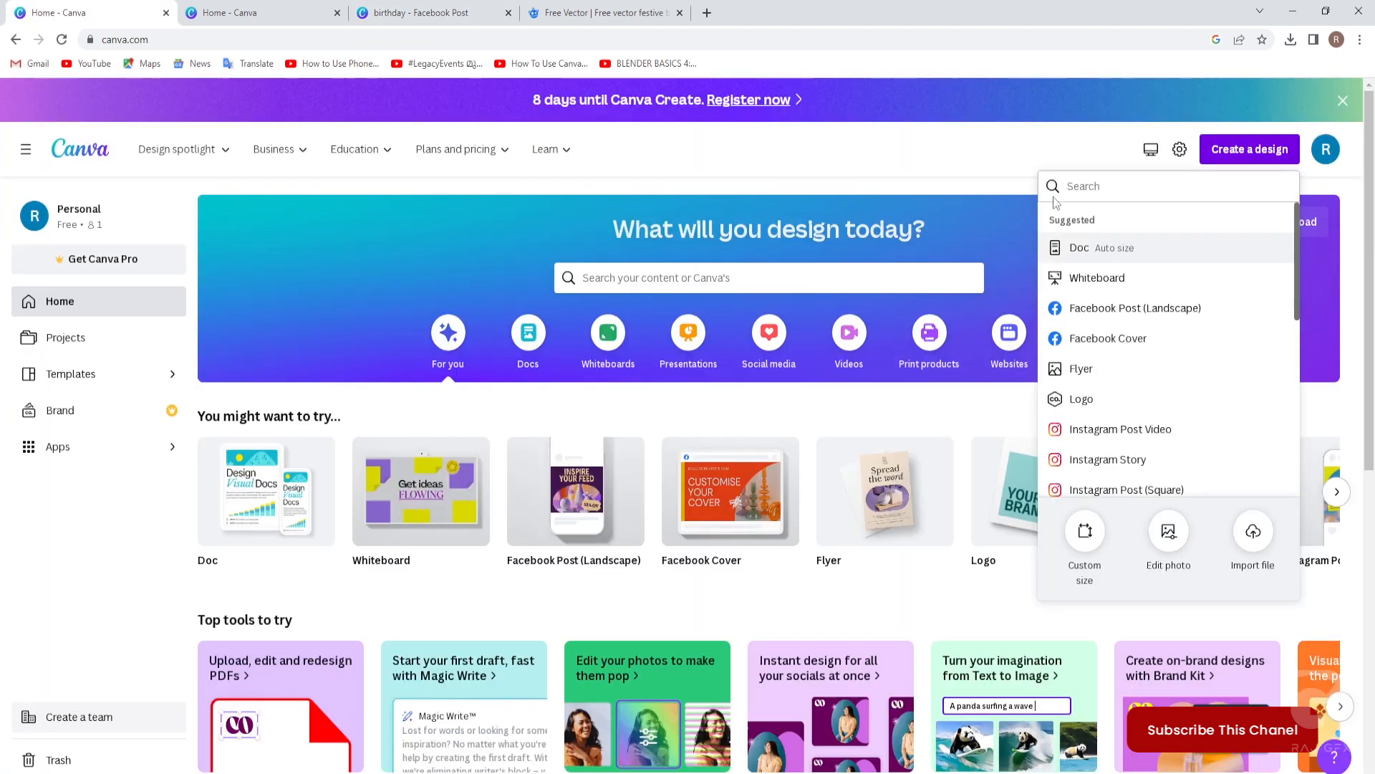
{"action": "left_click", "coordinate": [89, 374]}
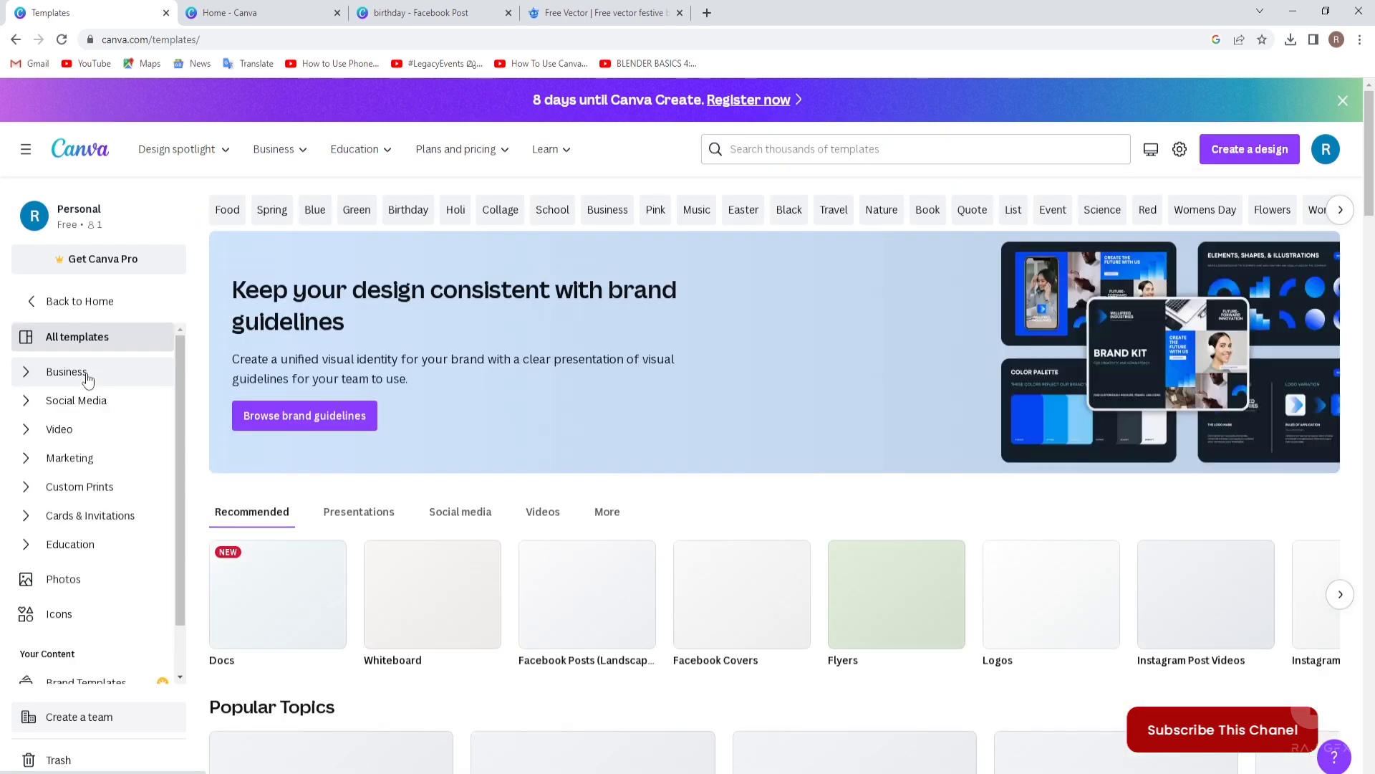
{"action": "scroll", "coordinate": [84, 384], "scroll_direction": "down", "scroll_amount": 1}
{"action": "left_click", "coordinate": [63, 522]}
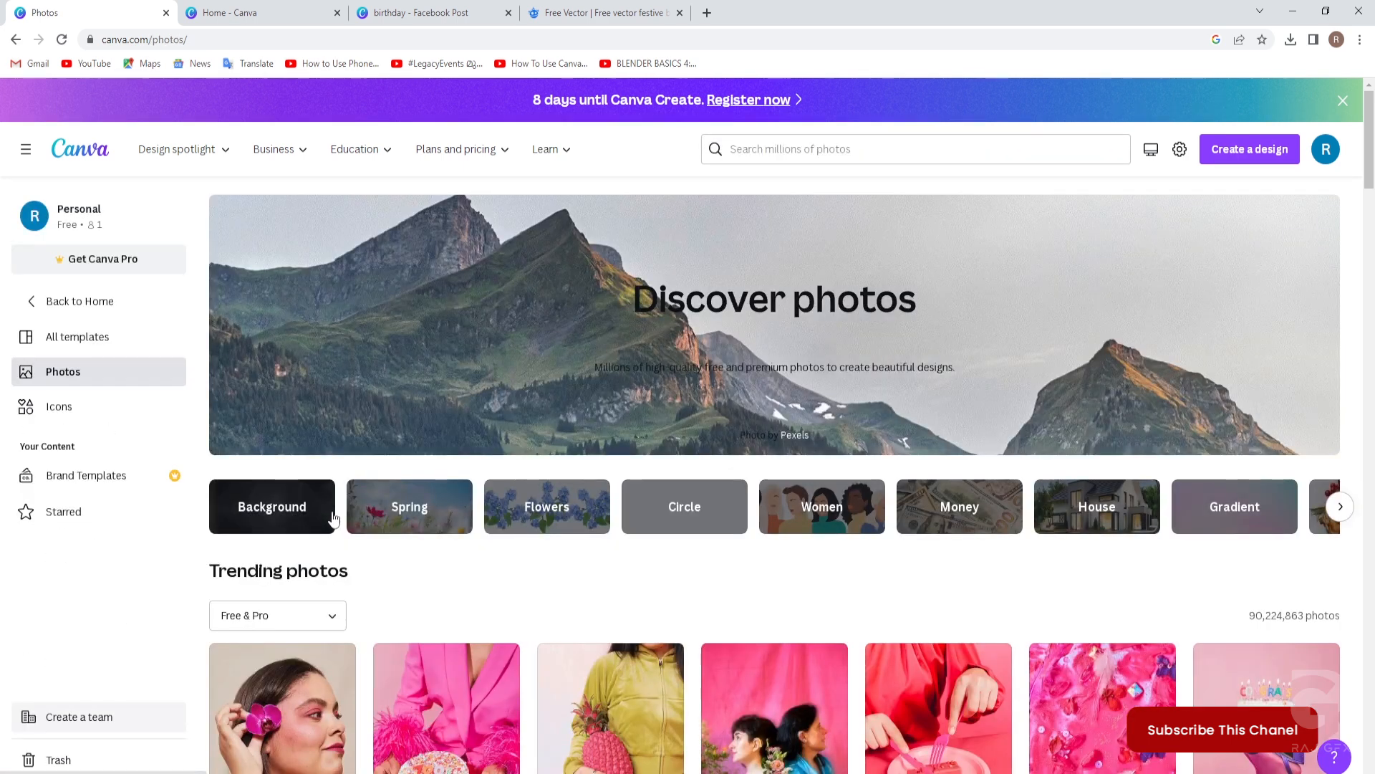
{"action": "left_click", "coordinate": [752, 148]}
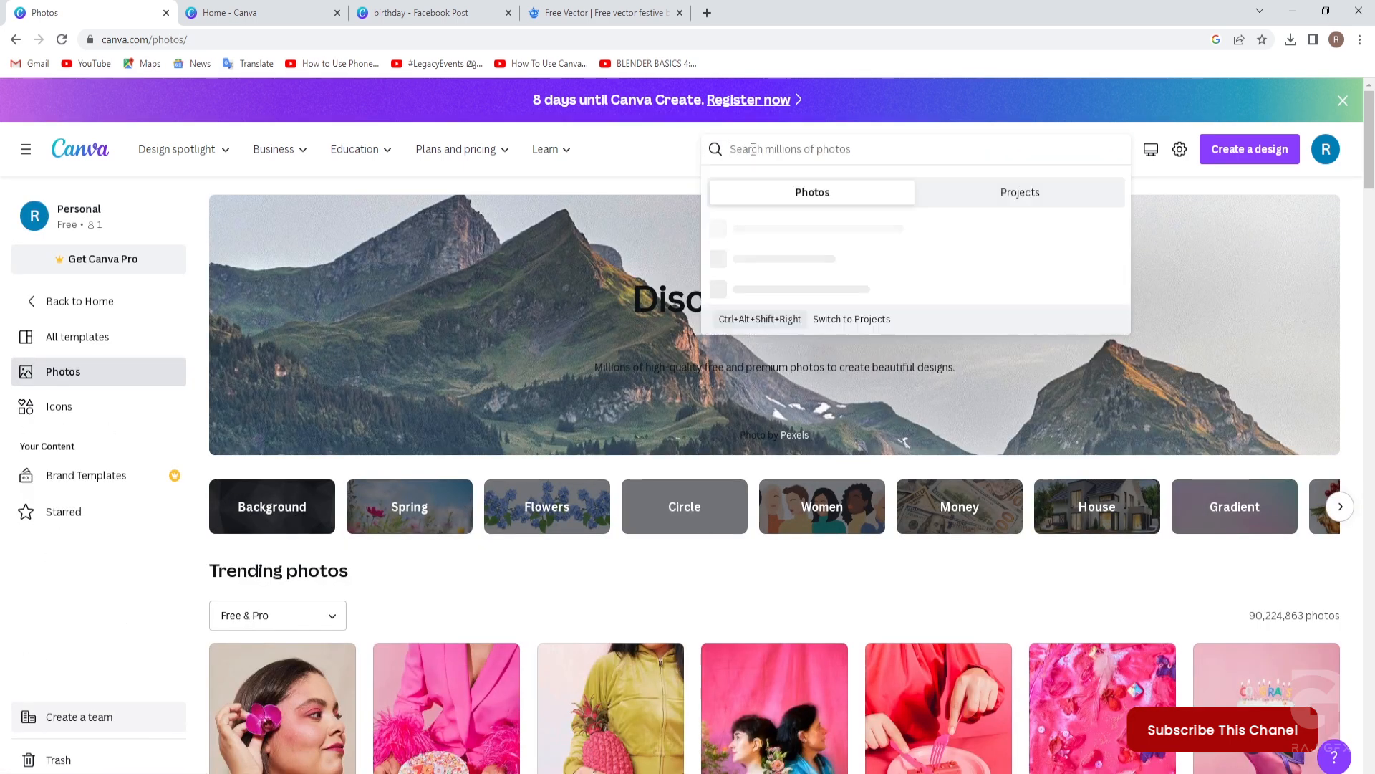
{"action": "type", "text": "girl"}
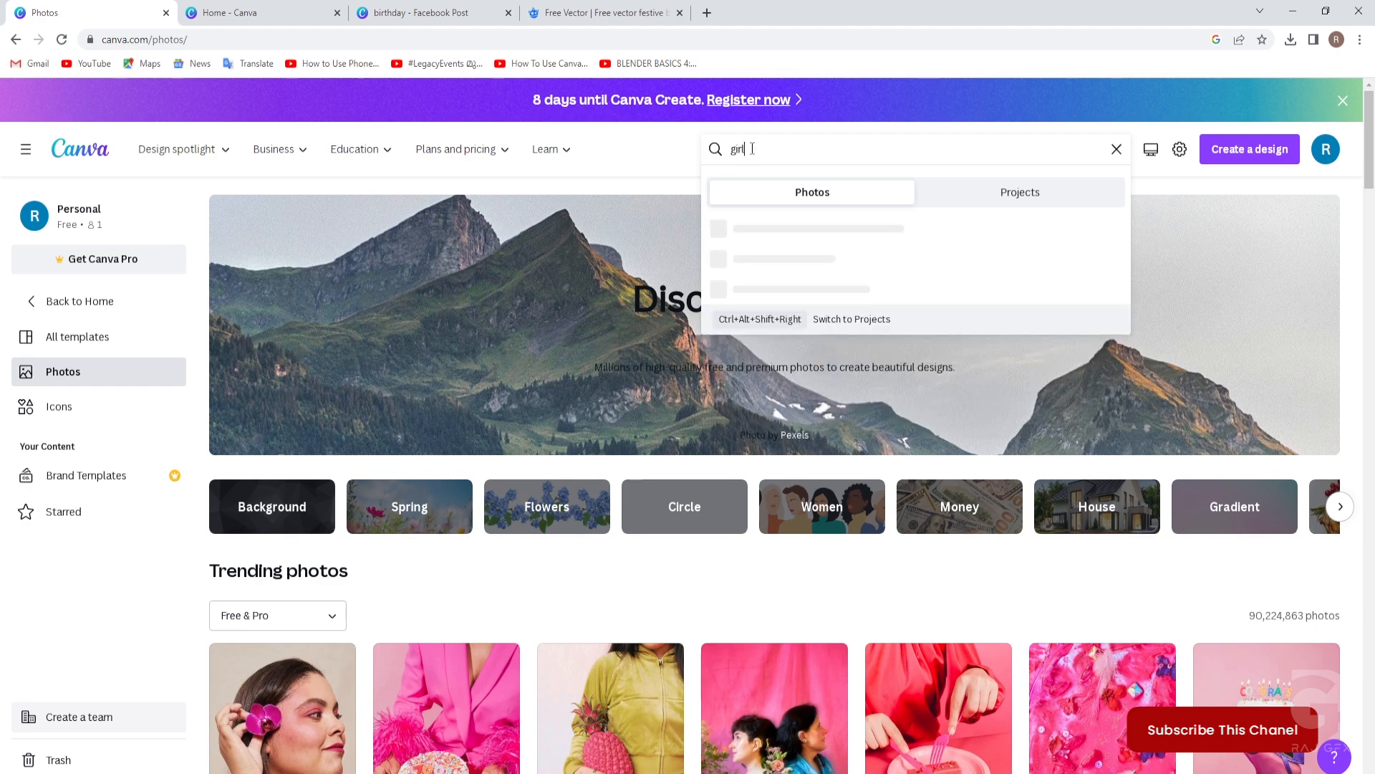
{"action": "key", "text": "Return"}
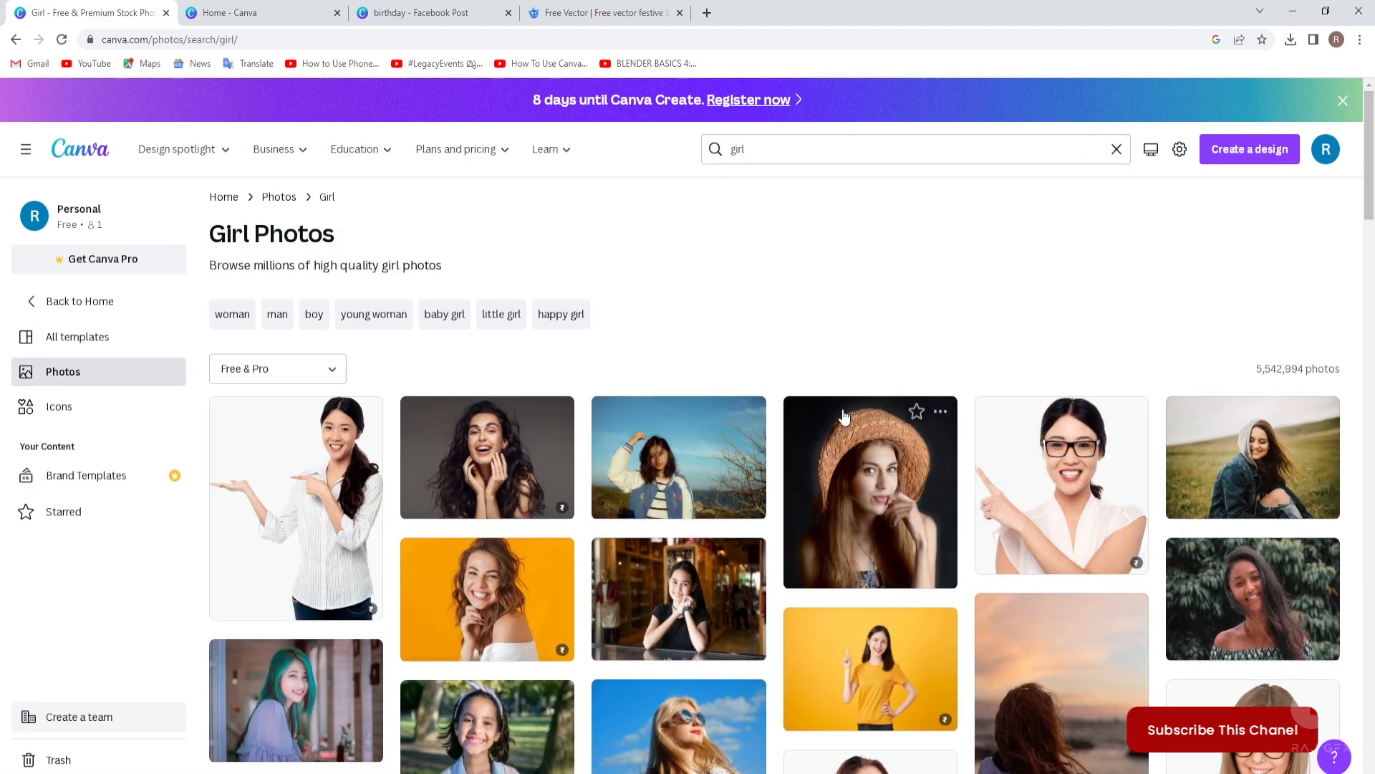
Use the 'Little Girl Smiling' photo in a new Facebook Post (Landscape) design.
{"action": "scroll", "coordinate": [843, 417], "scroll_direction": "down", "scroll_amount": 10}
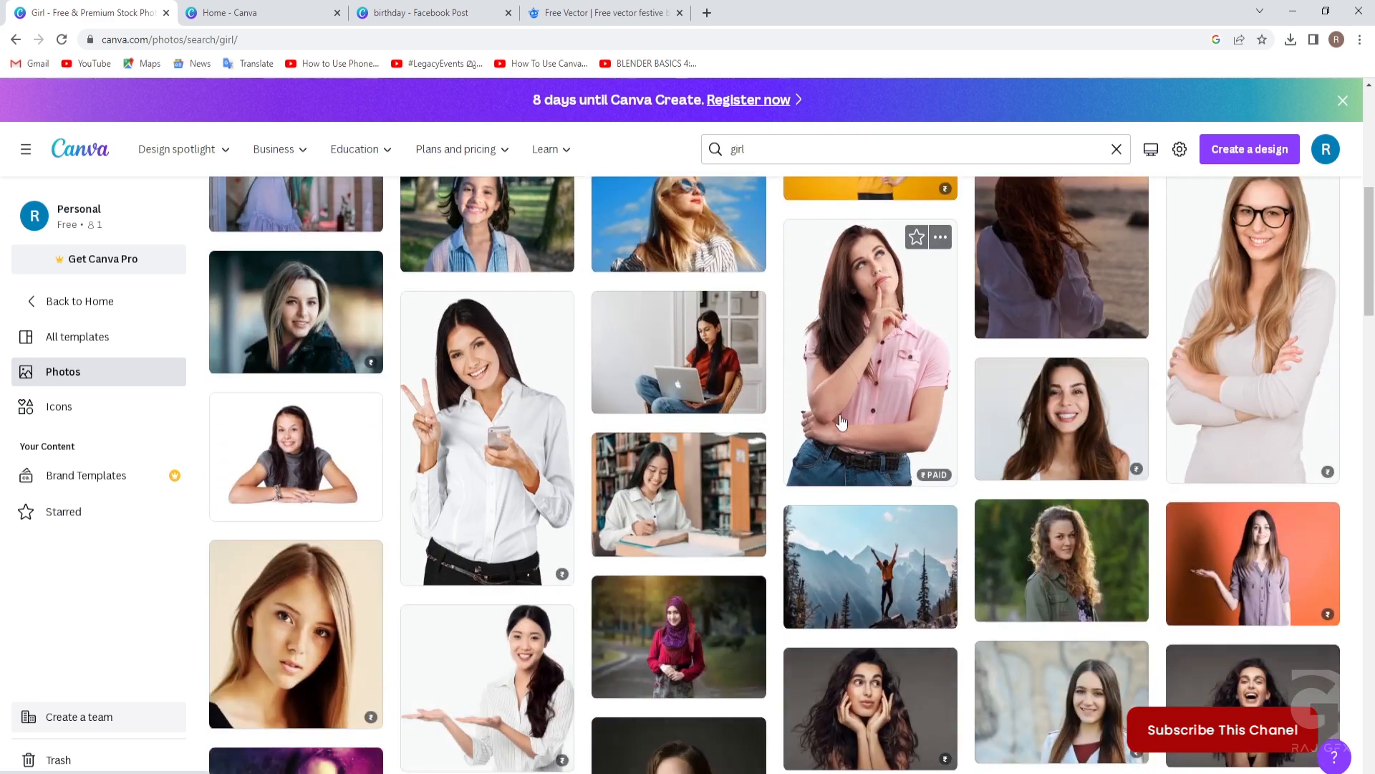
{"action": "scroll", "coordinate": [841, 423], "scroll_direction": "down", "scroll_amount": 5}
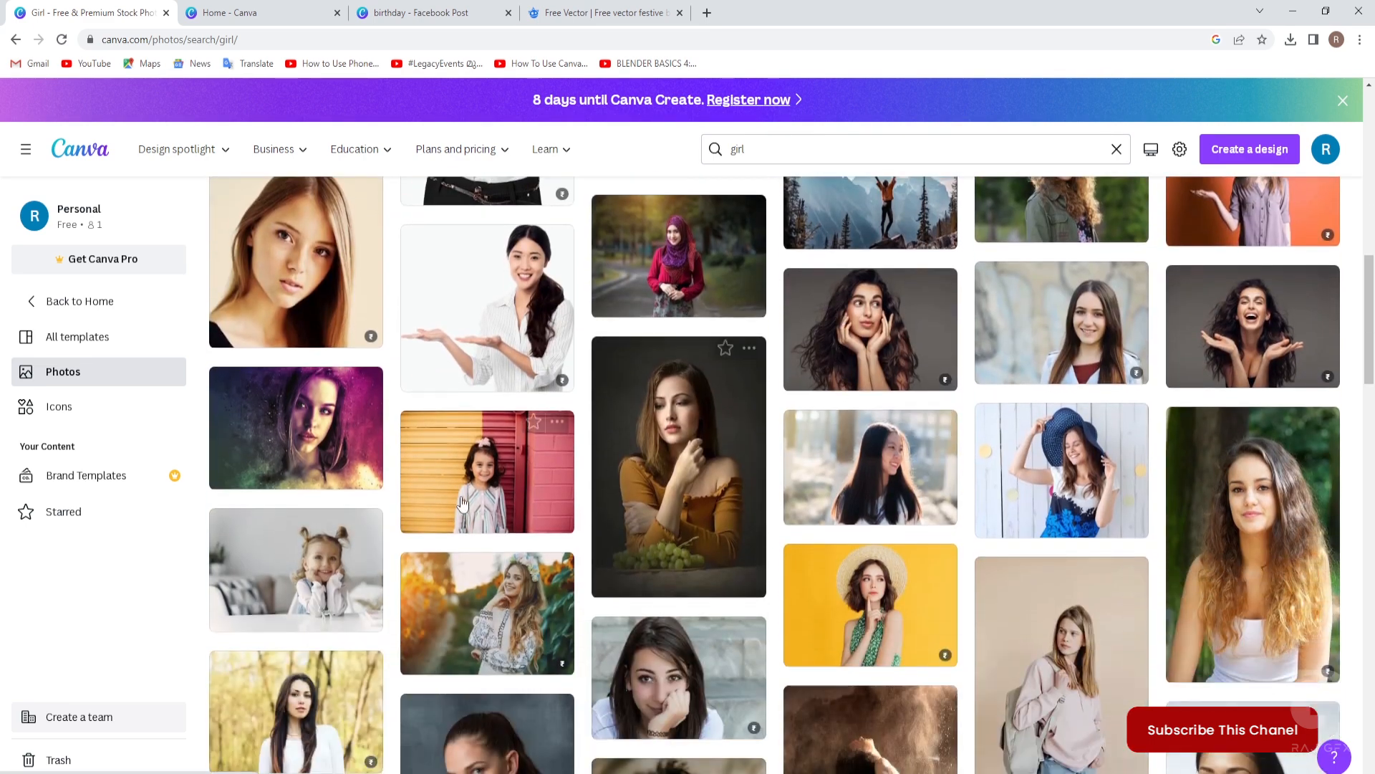
{"action": "left_click", "coordinate": [493, 481]}
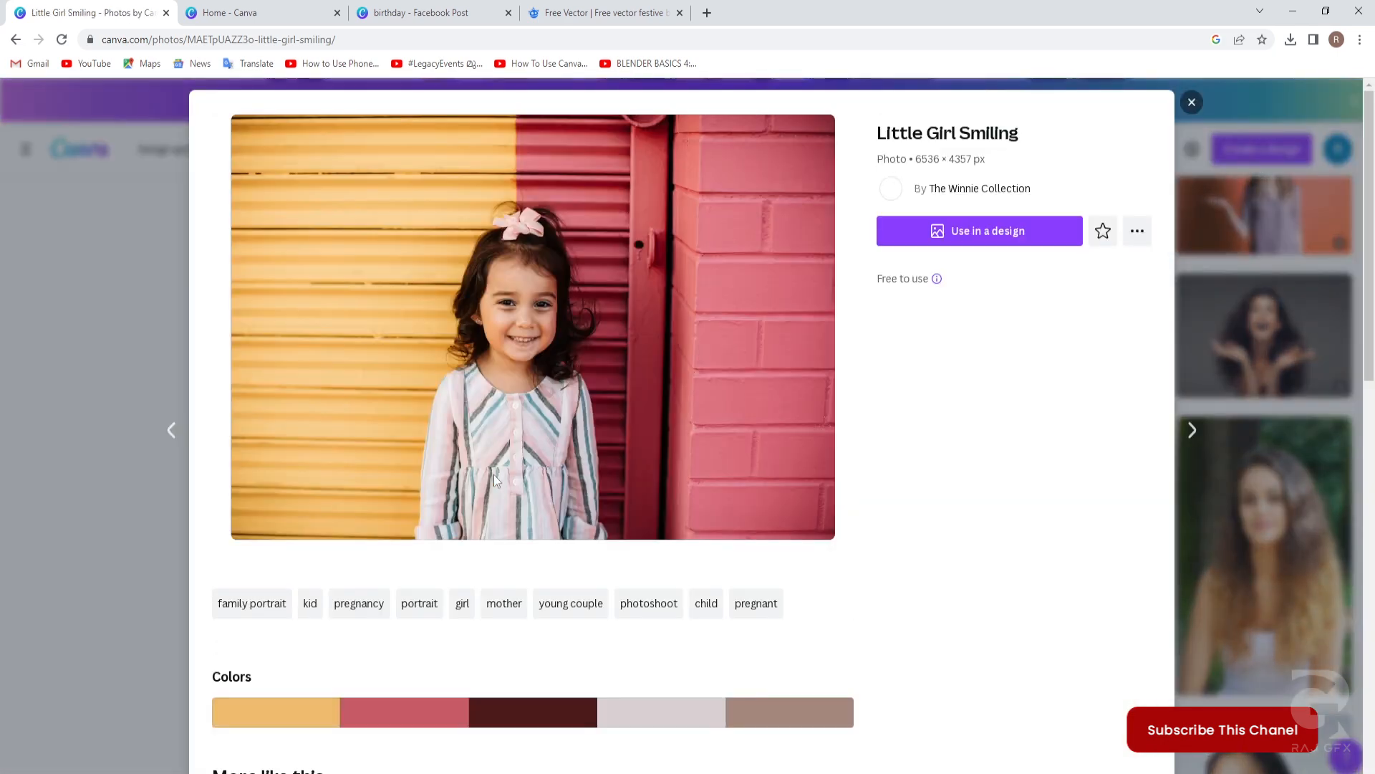
{"action": "left_click", "coordinate": [1003, 239]}
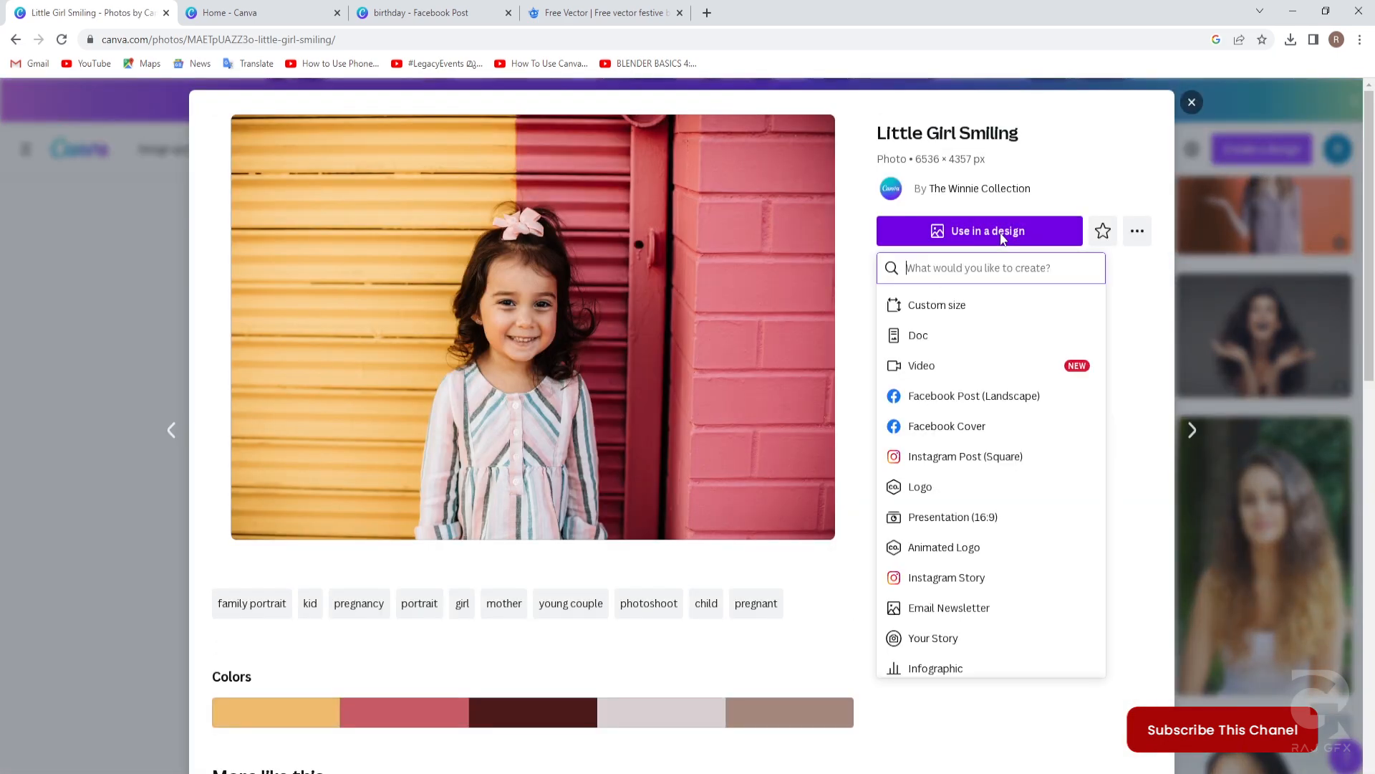
{"action": "left_click", "coordinate": [975, 396]}
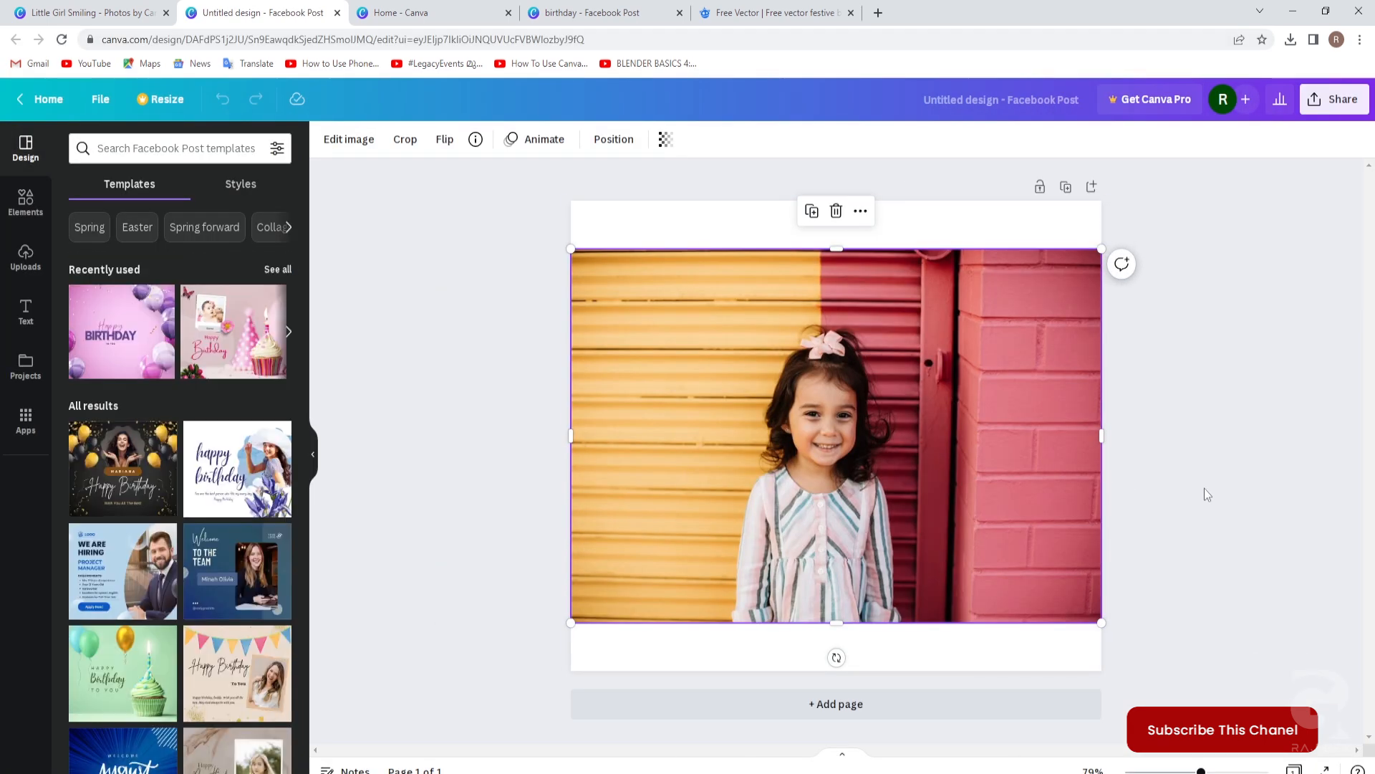
Copy the girl photo into the birthday design and drop it into the circle frame.
{"action": "right_click", "coordinate": [930, 373]}
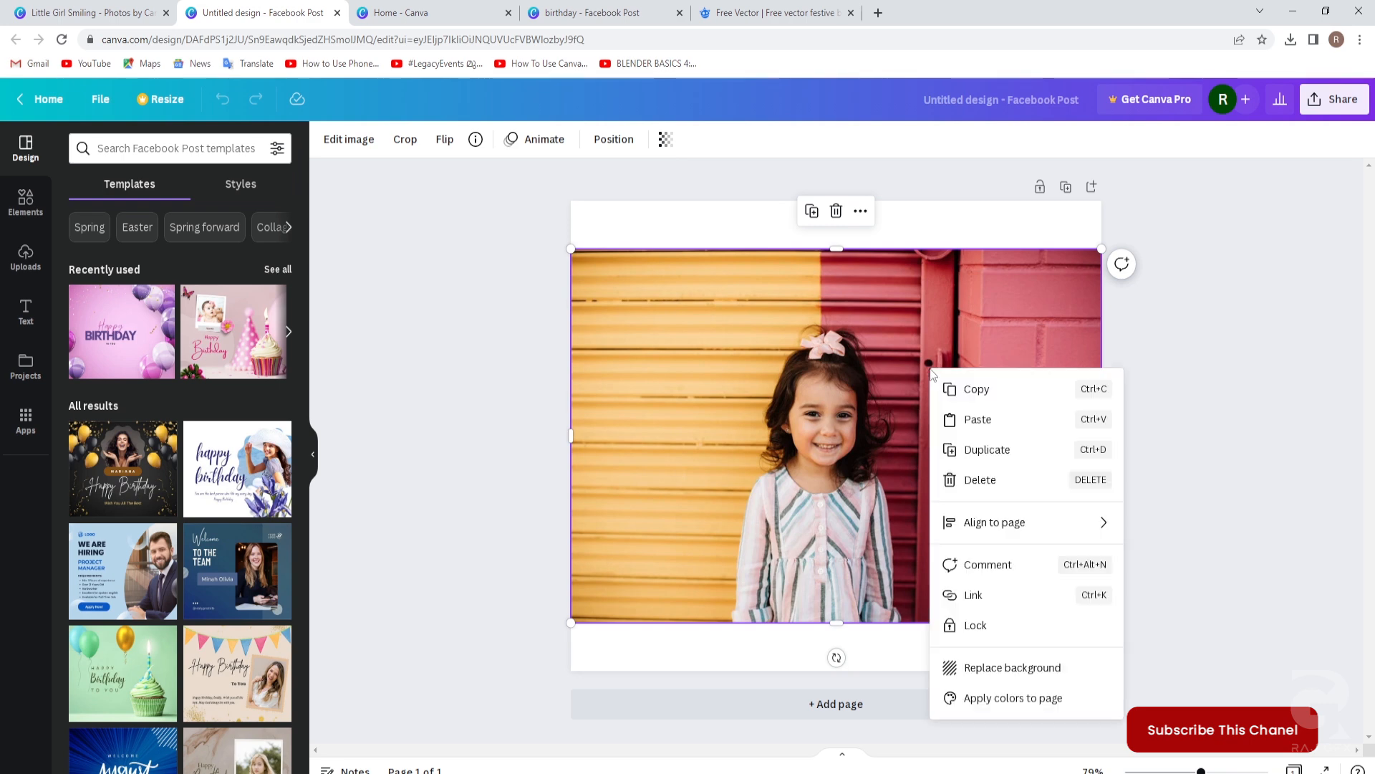
{"action": "left_click", "coordinate": [984, 391]}
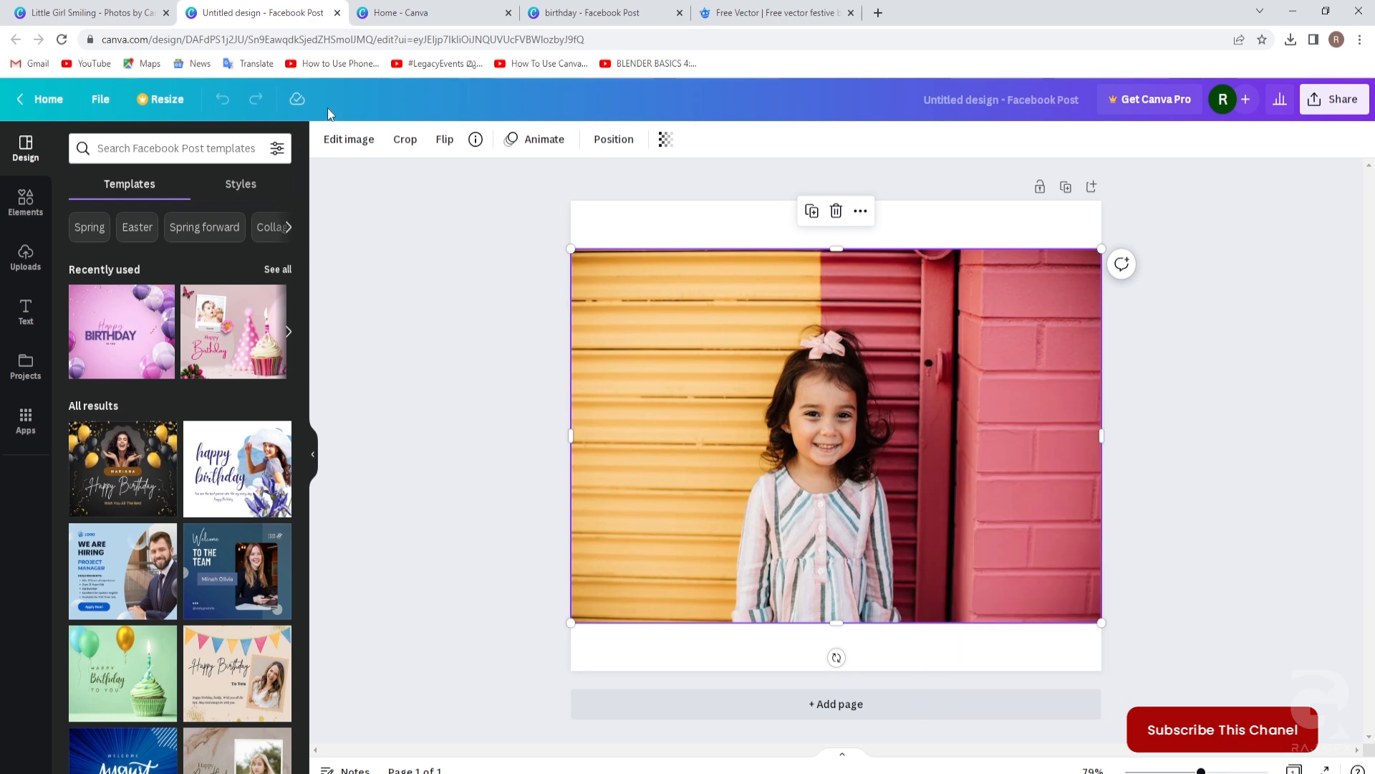
{"action": "left_click", "coordinate": [433, 16]}
{"action": "left_click", "coordinate": [603, 14]}
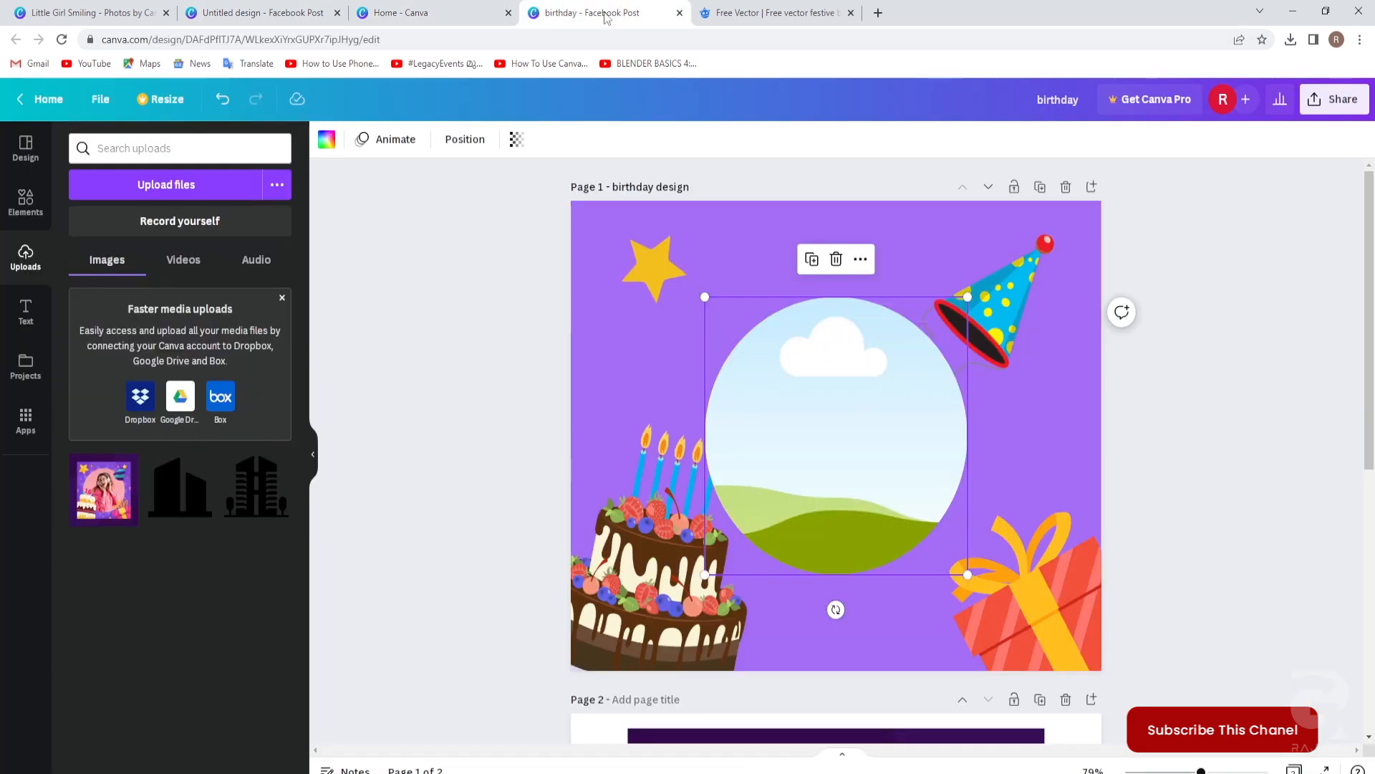
{"action": "left_click", "coordinate": [1159, 407]}
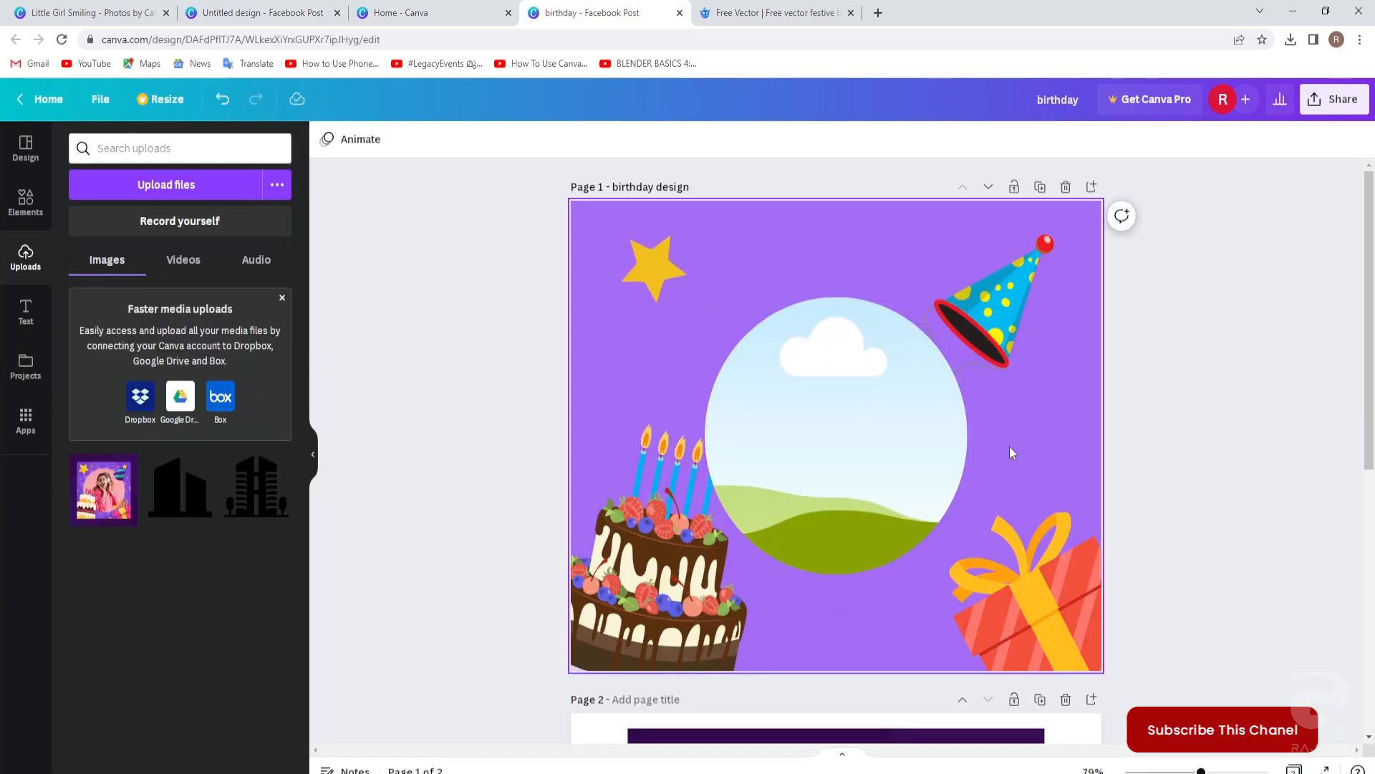
{"action": "key", "text": "ctrl+v"}
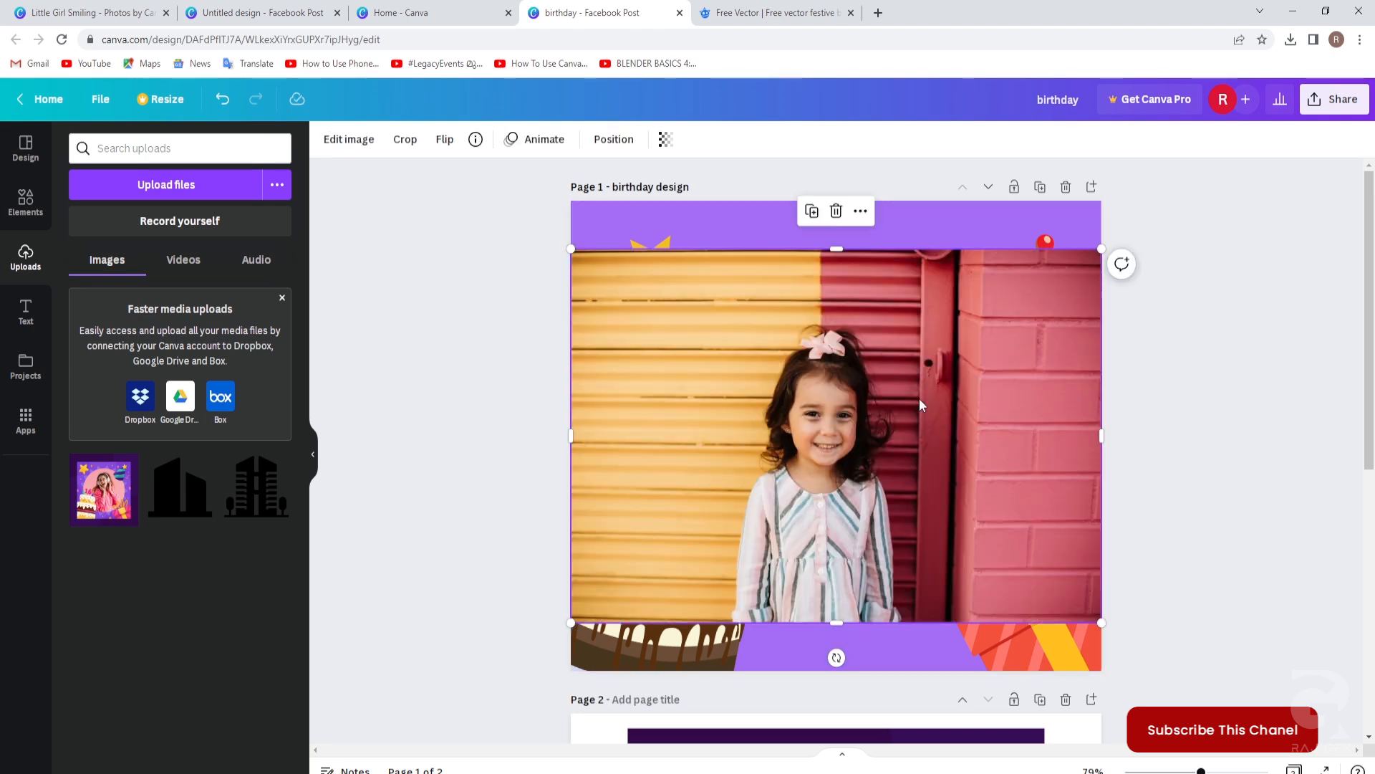
{"action": "left_click_drag", "start_coordinate": [777, 307], "coordinate": [857, 407]}
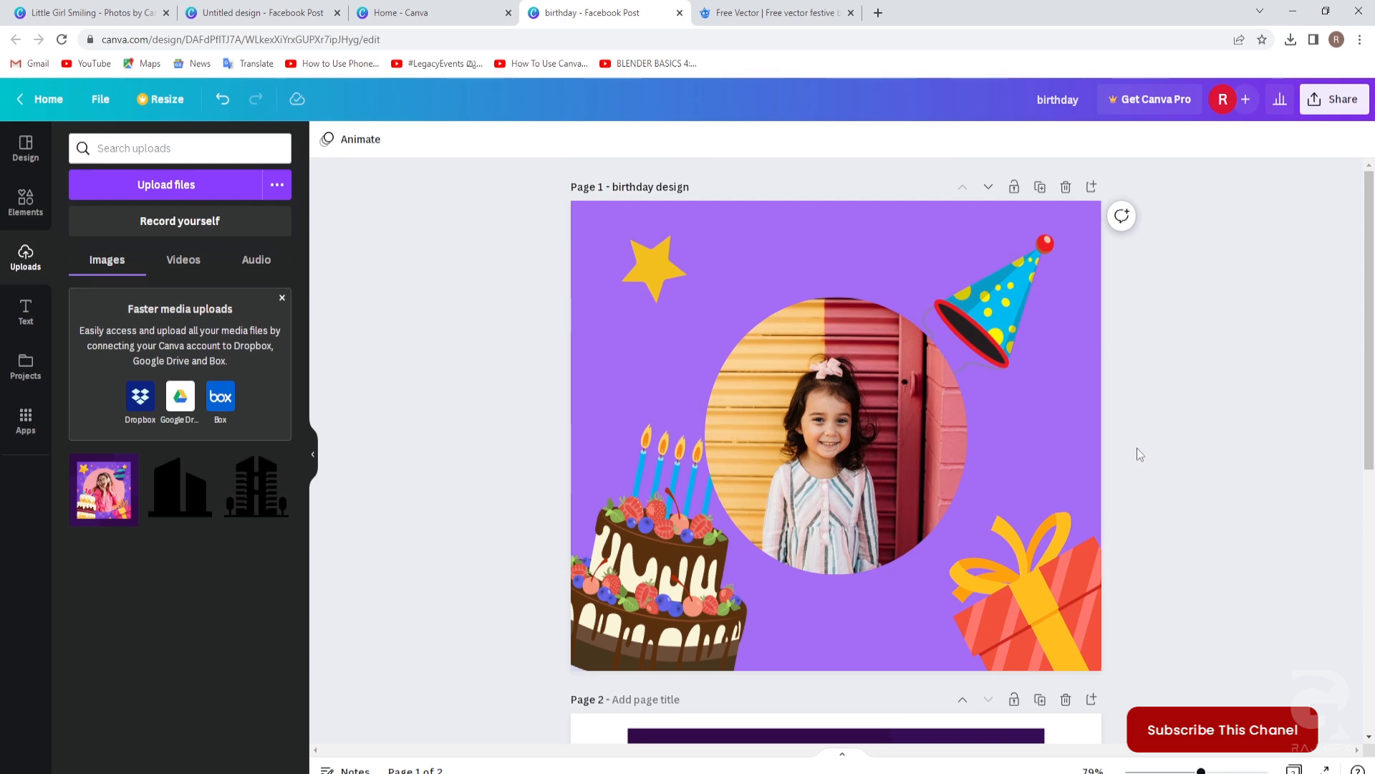
Close the Home - Canva and Untitled design browser tabs.
{"action": "left_click", "coordinate": [458, 14]}
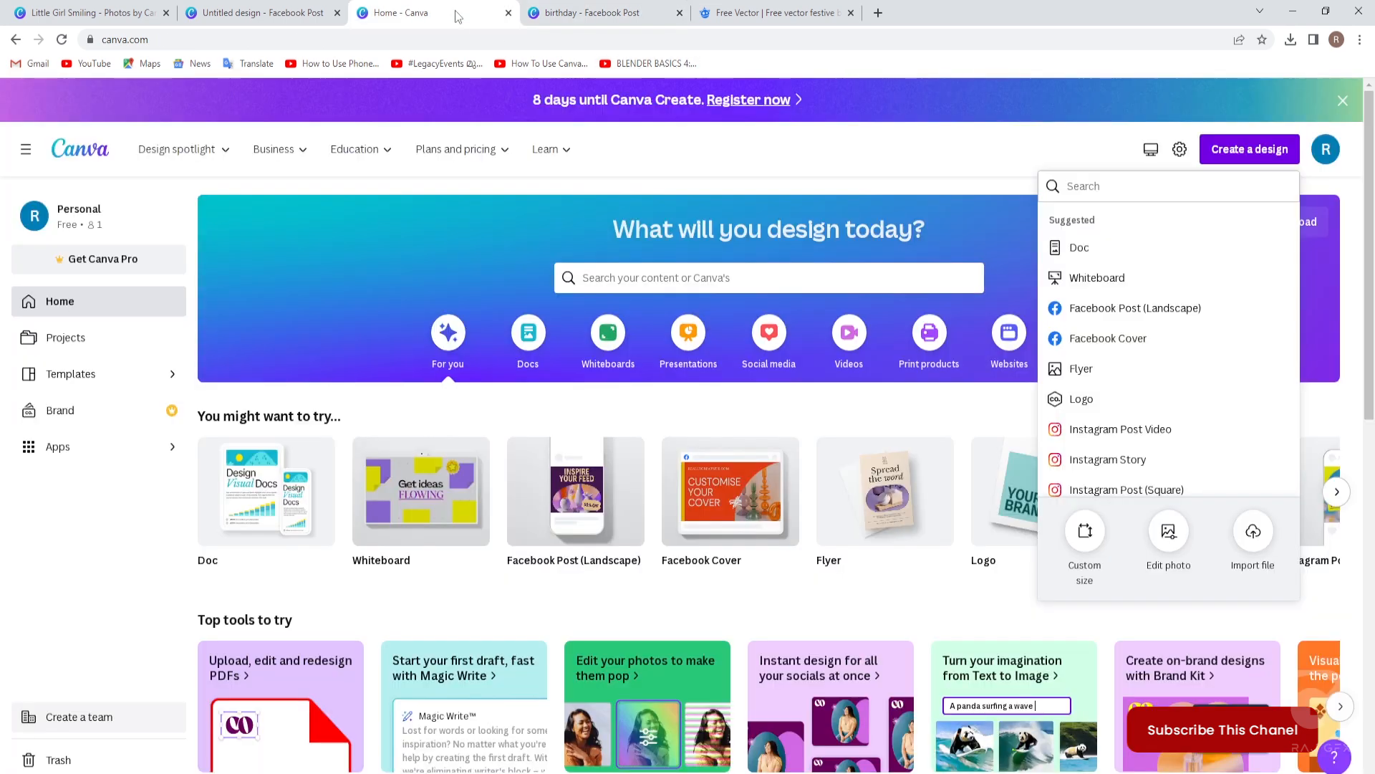
{"action": "left_click", "coordinate": [508, 14]}
{"action": "left_click", "coordinate": [337, 14]}
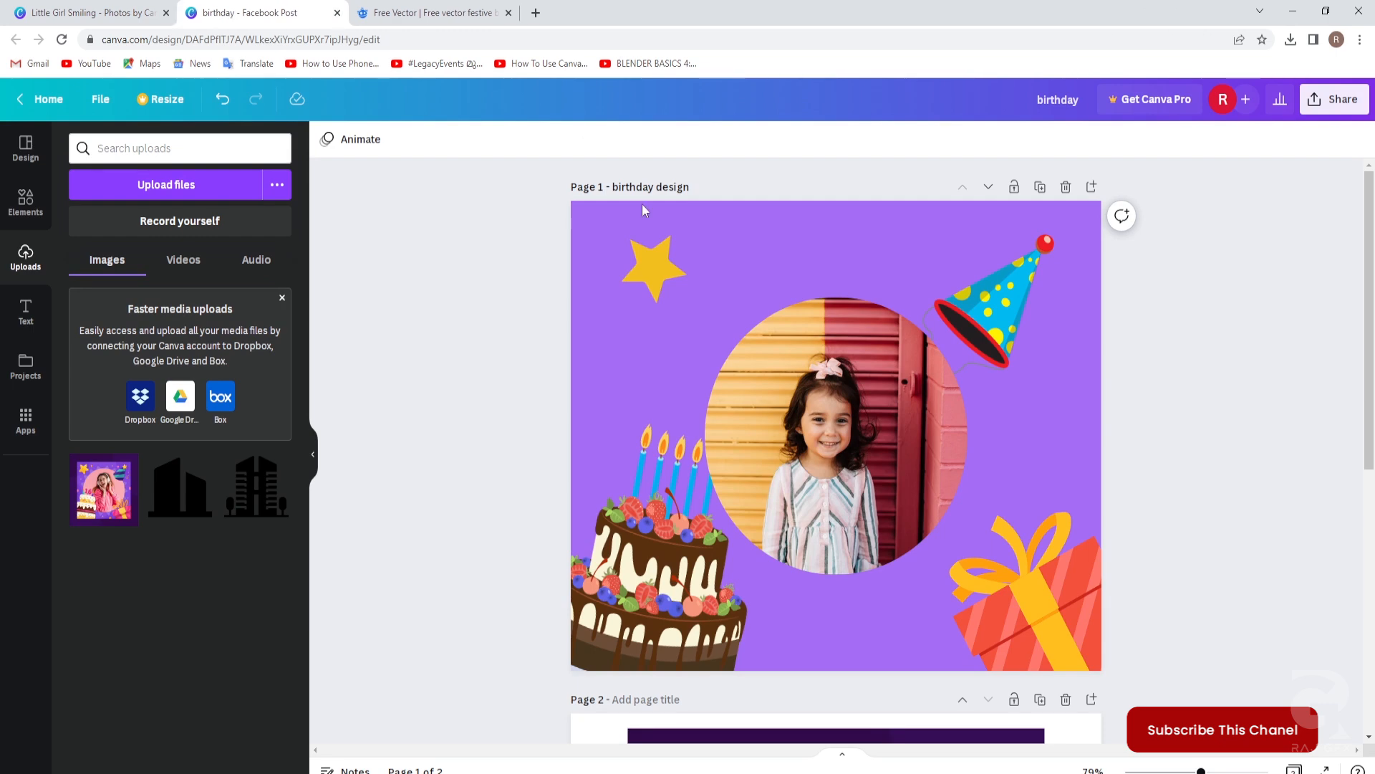
Bring the cake to the front so it overlaps the girl's photo.
{"action": "scroll", "coordinate": [1167, 446], "scroll_direction": "down", "scroll_amount": 4}
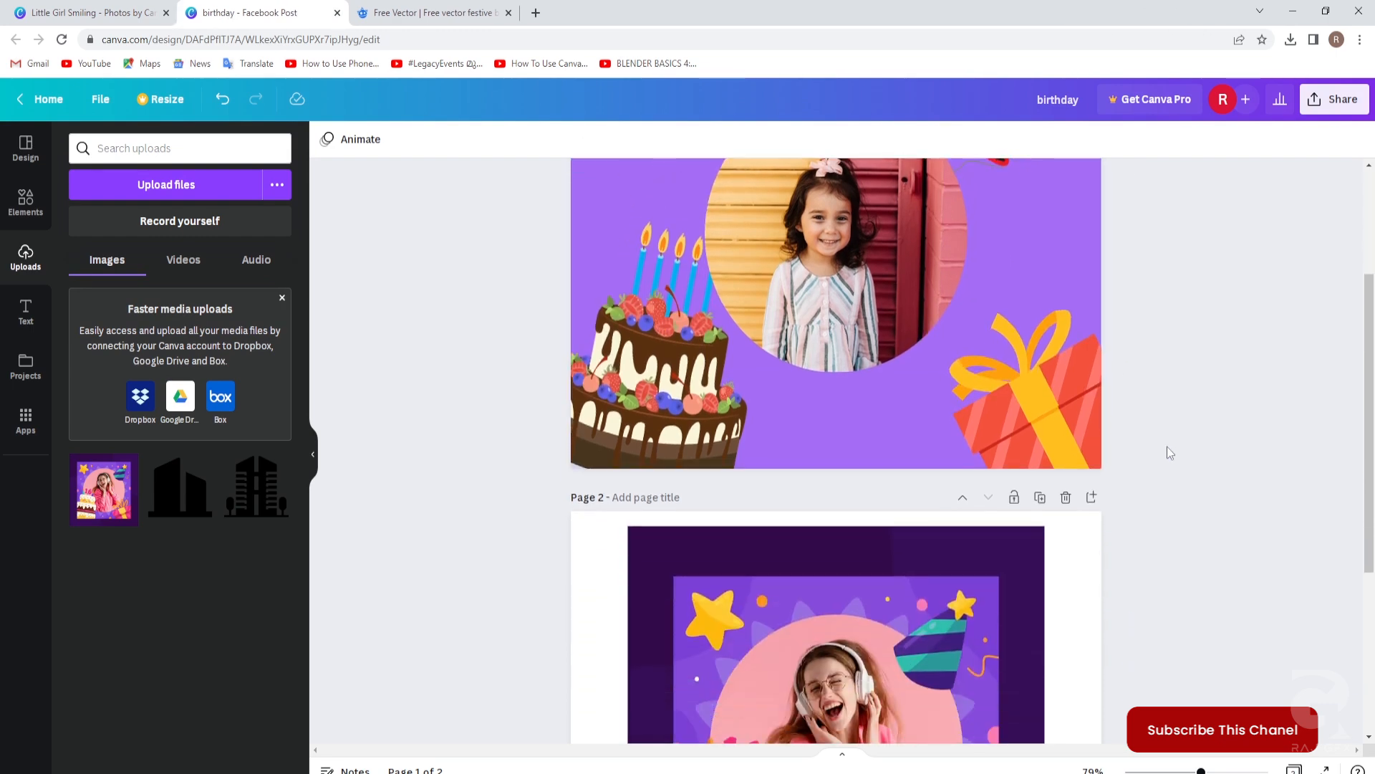
{"action": "scroll", "coordinate": [1165, 444], "scroll_direction": "up", "scroll_amount": 3}
{"action": "scroll", "coordinate": [1162, 443], "scroll_direction": "down", "scroll_amount": 4}
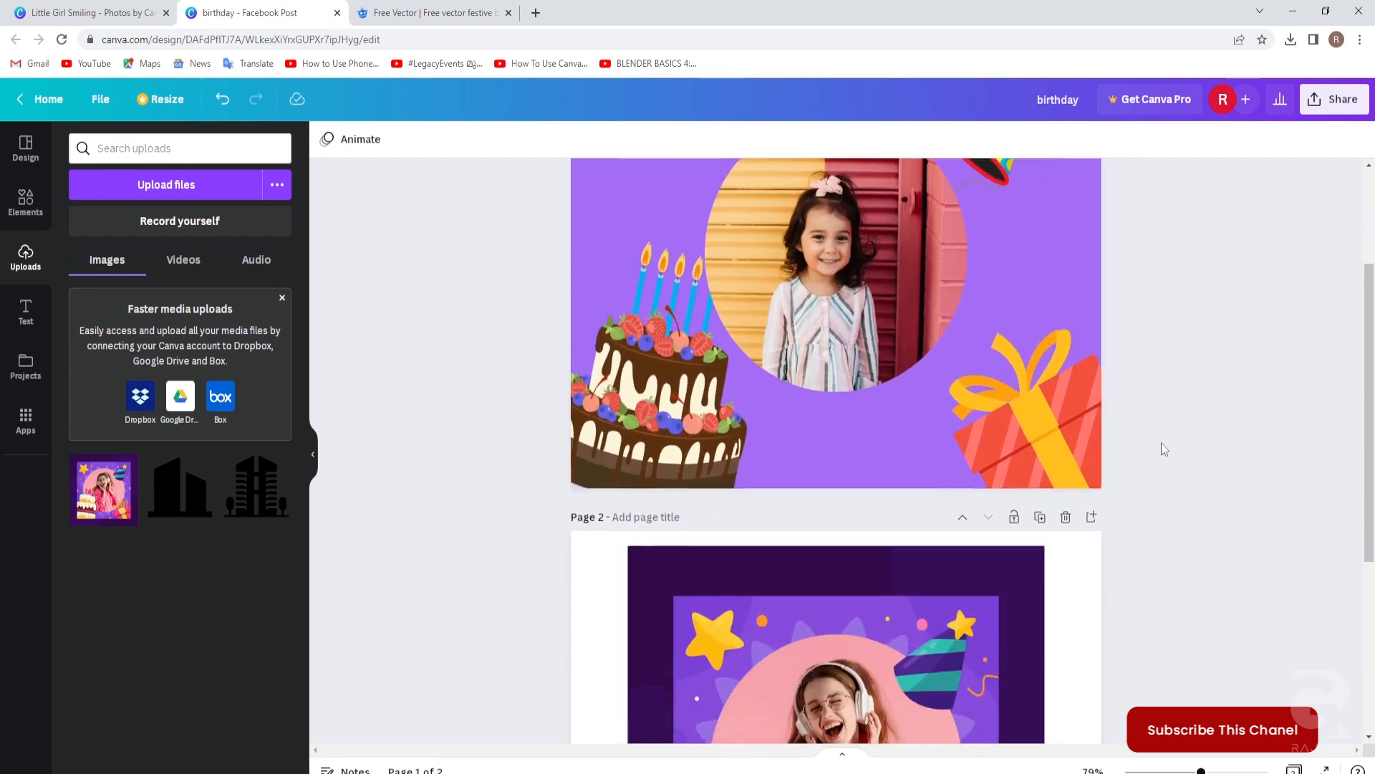
{"action": "scroll", "coordinate": [1210, 520], "scroll_direction": "up", "scroll_amount": 5}
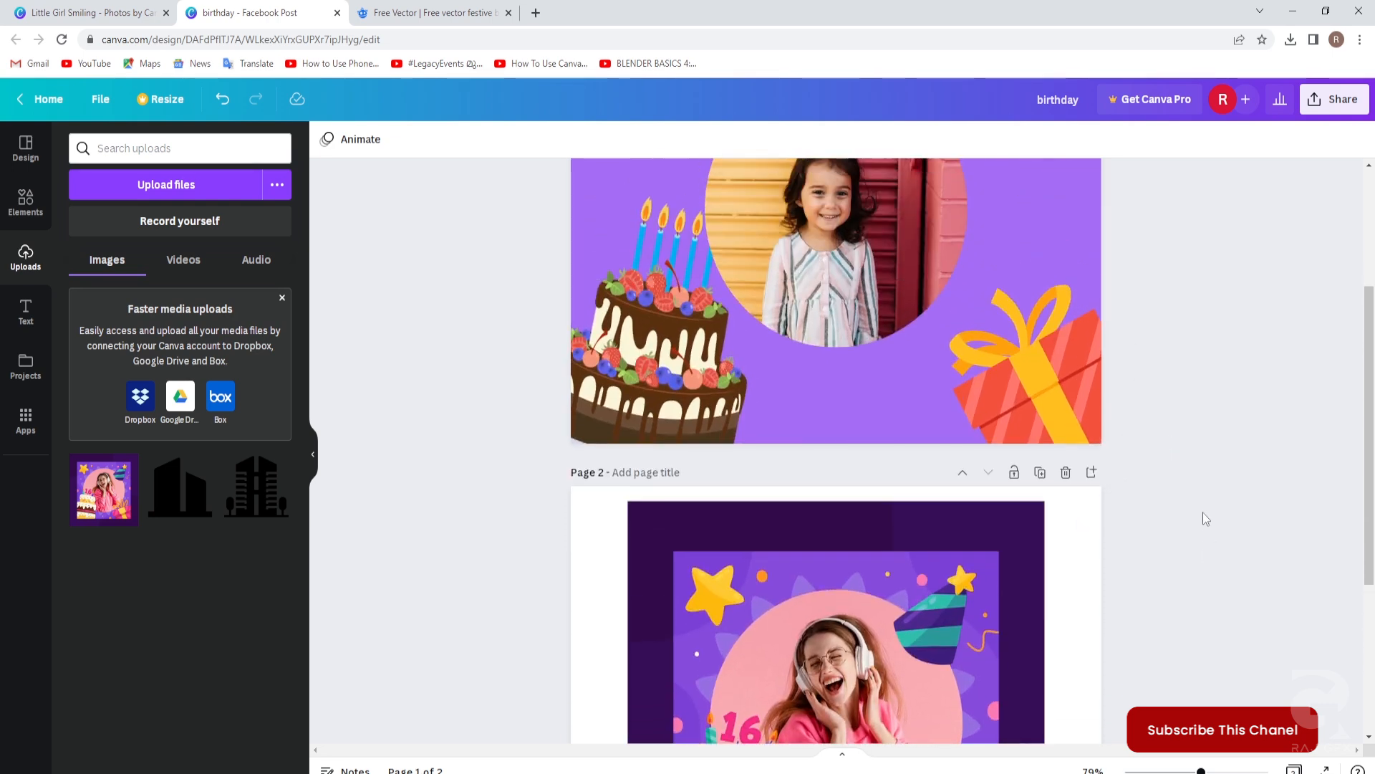
{"action": "scroll", "coordinate": [1170, 362], "scroll_direction": "up", "scroll_amount": 1}
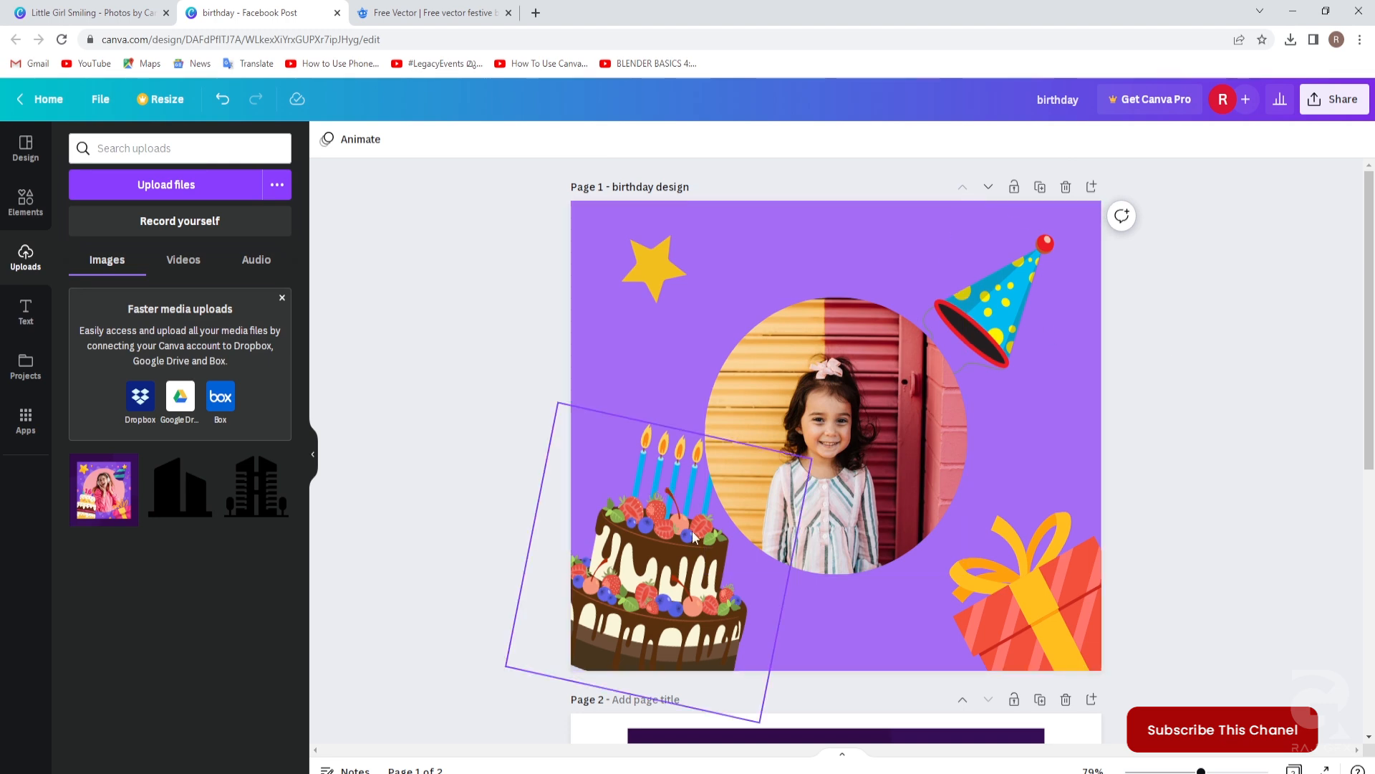
{"action": "left_click", "coordinate": [659, 531]}
{"action": "right_click", "coordinate": [659, 531]}
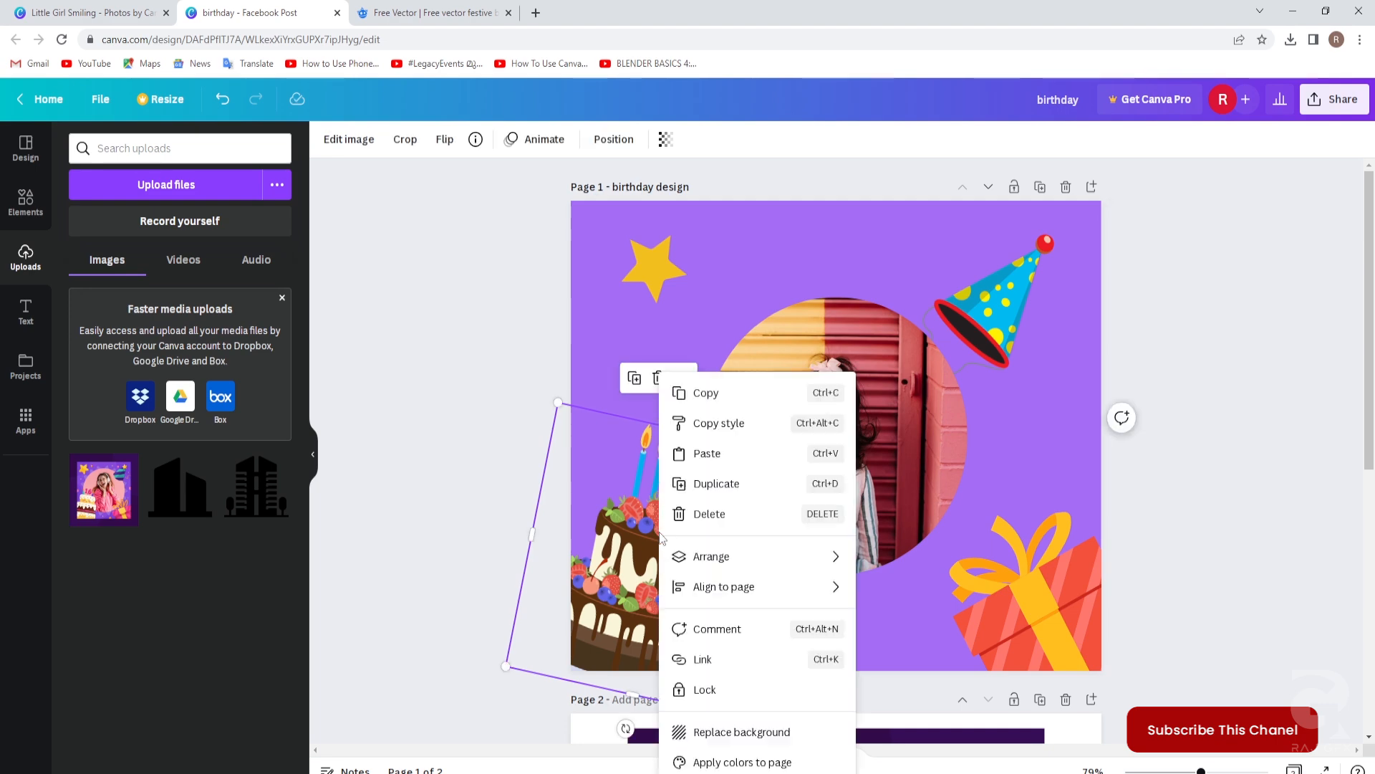
{"action": "mouse_move", "coordinate": [779, 559]}
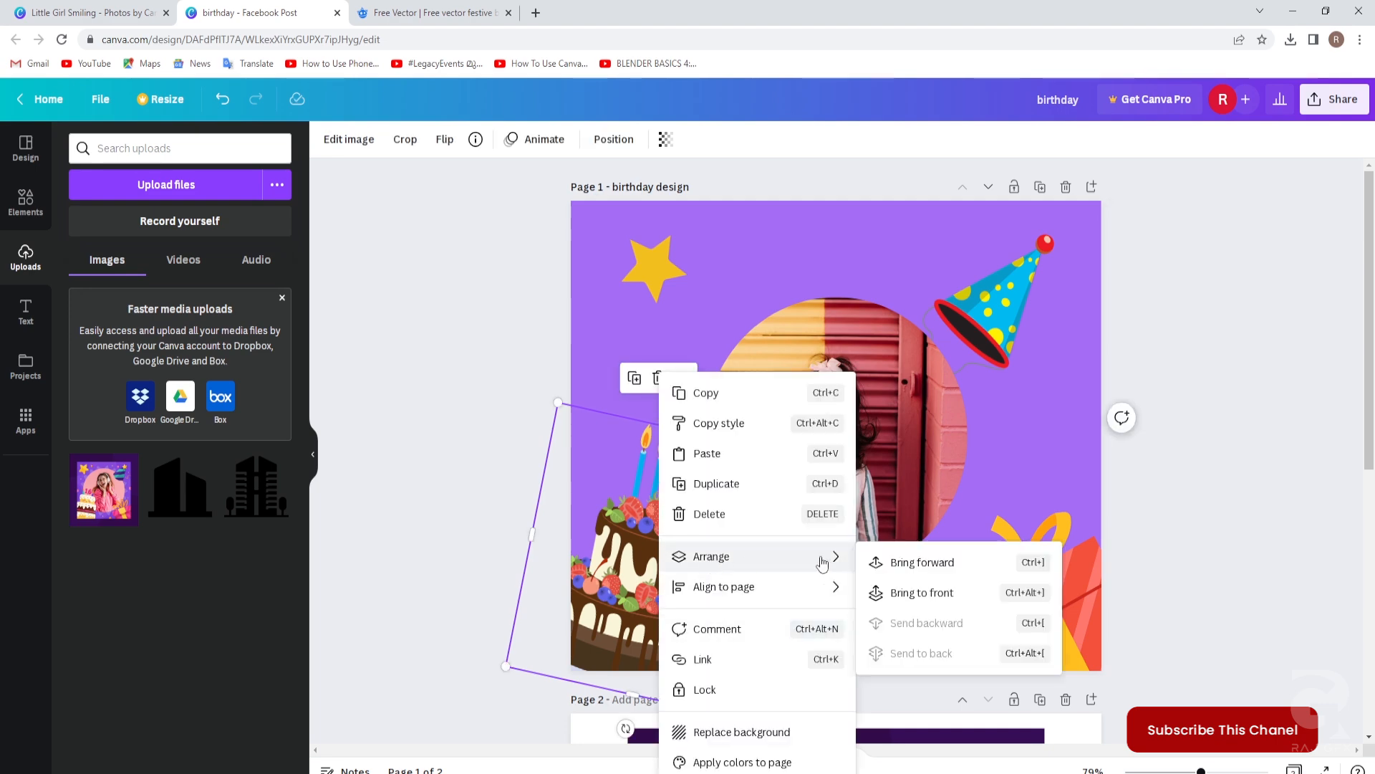
{"action": "left_click", "coordinate": [904, 596]}
{"action": "left_click", "coordinate": [394, 492]}
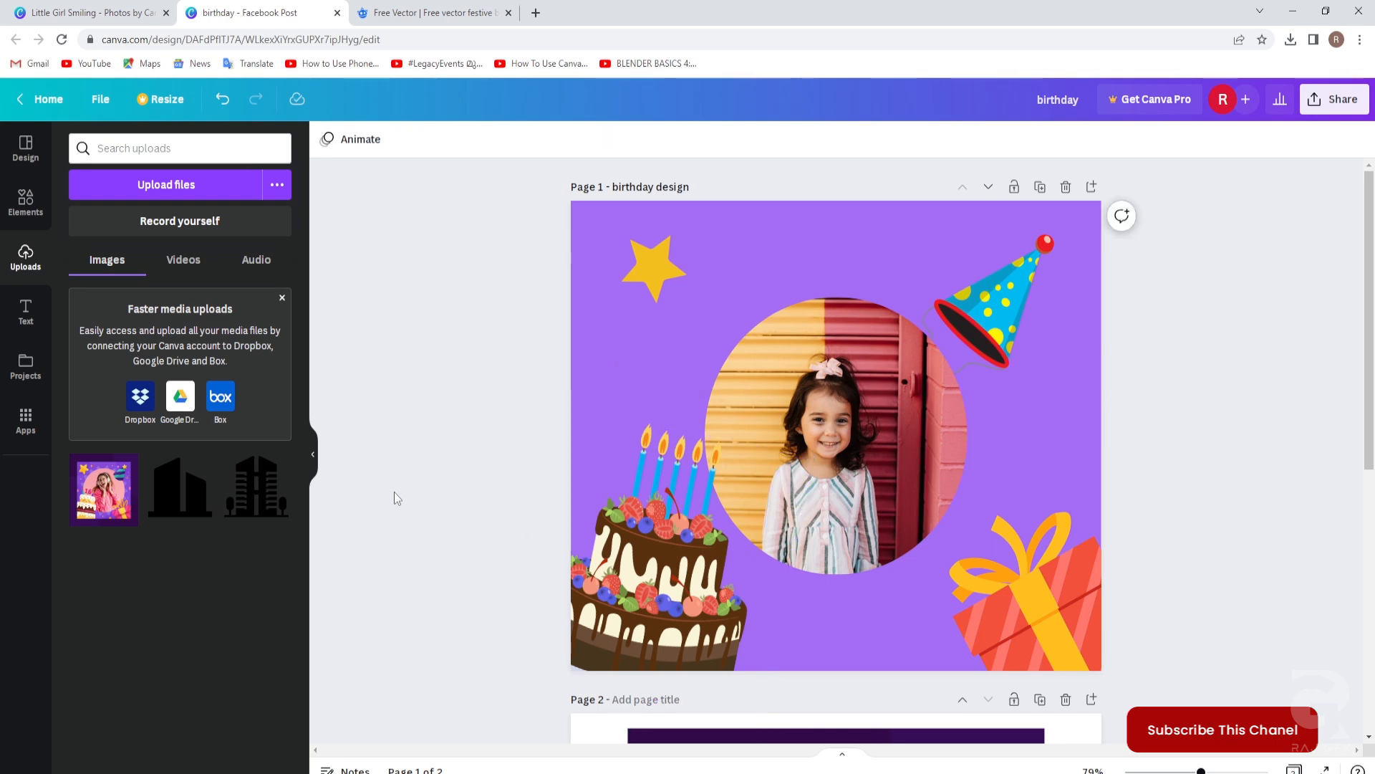
Lock both the cake and the girl photo in place.
{"action": "left_click", "coordinate": [657, 510]}
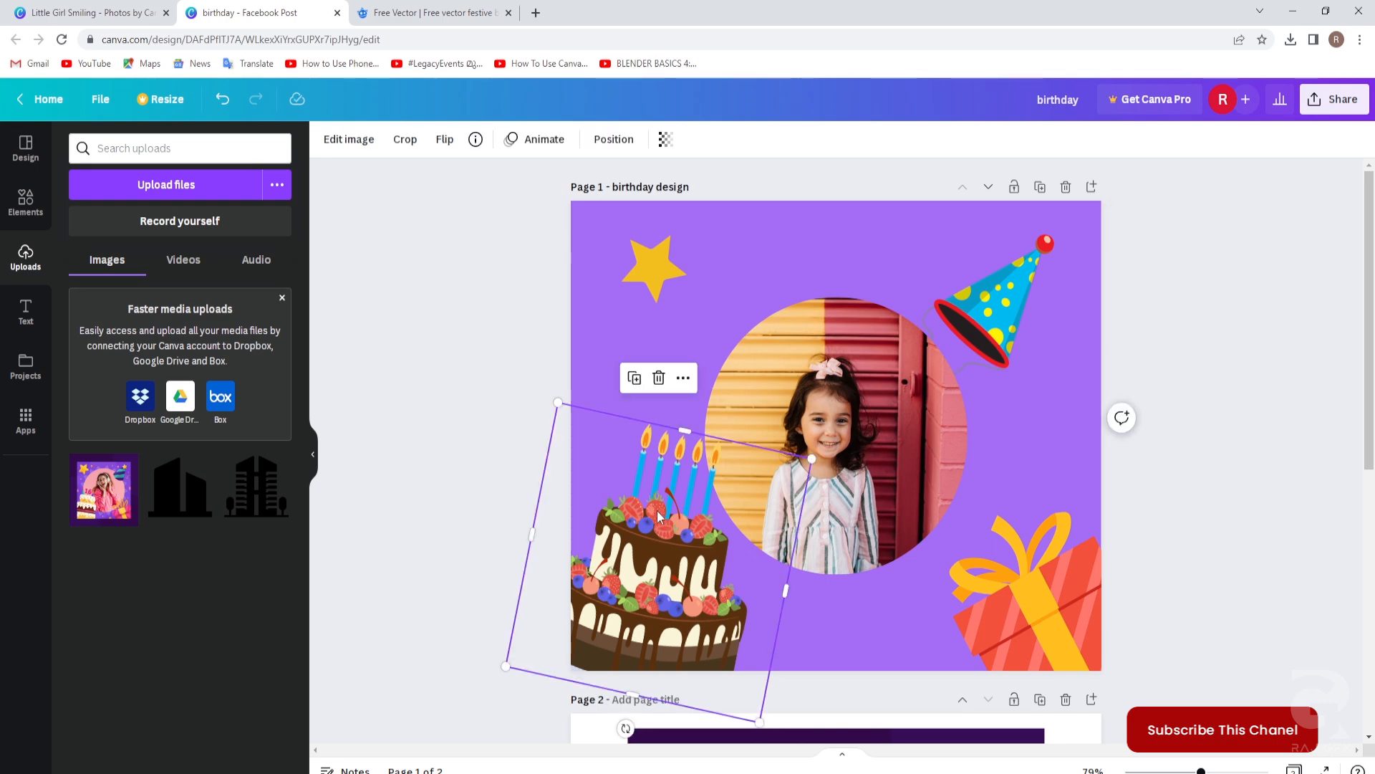
{"action": "right_click", "coordinate": [656, 510]}
{"action": "left_click", "coordinate": [710, 687]}
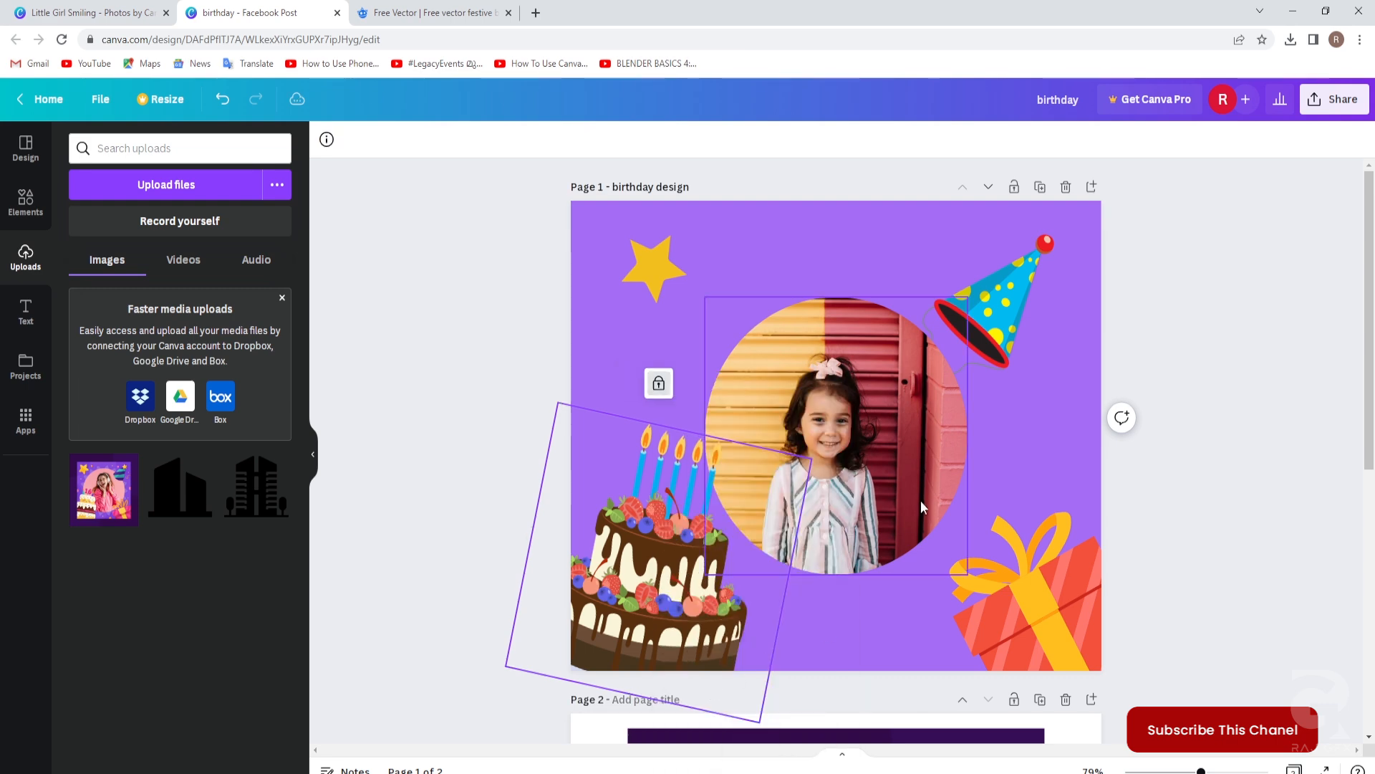
{"action": "left_click", "coordinate": [879, 436]}
{"action": "right_click", "coordinate": [879, 436]}
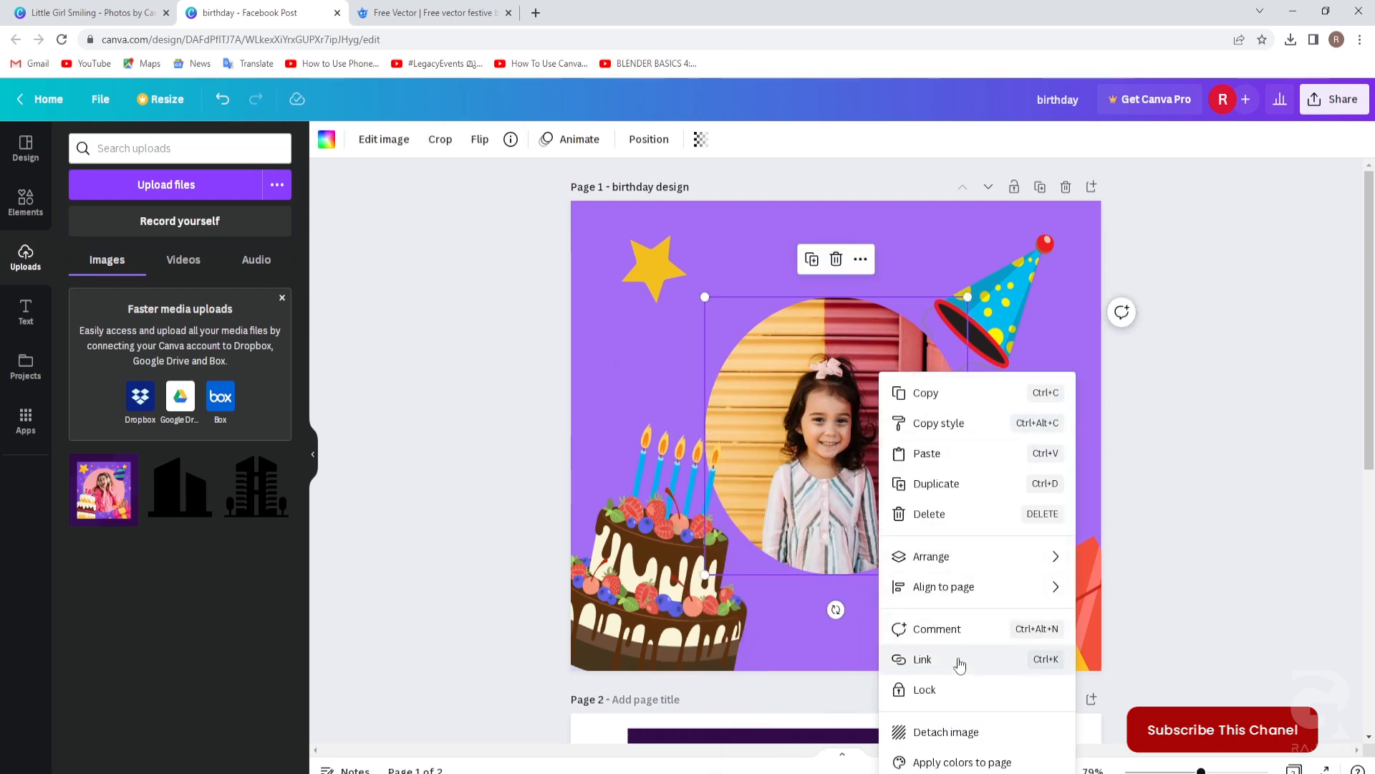
{"action": "left_click", "coordinate": [925, 690]}
{"action": "left_click", "coordinate": [1154, 574]}
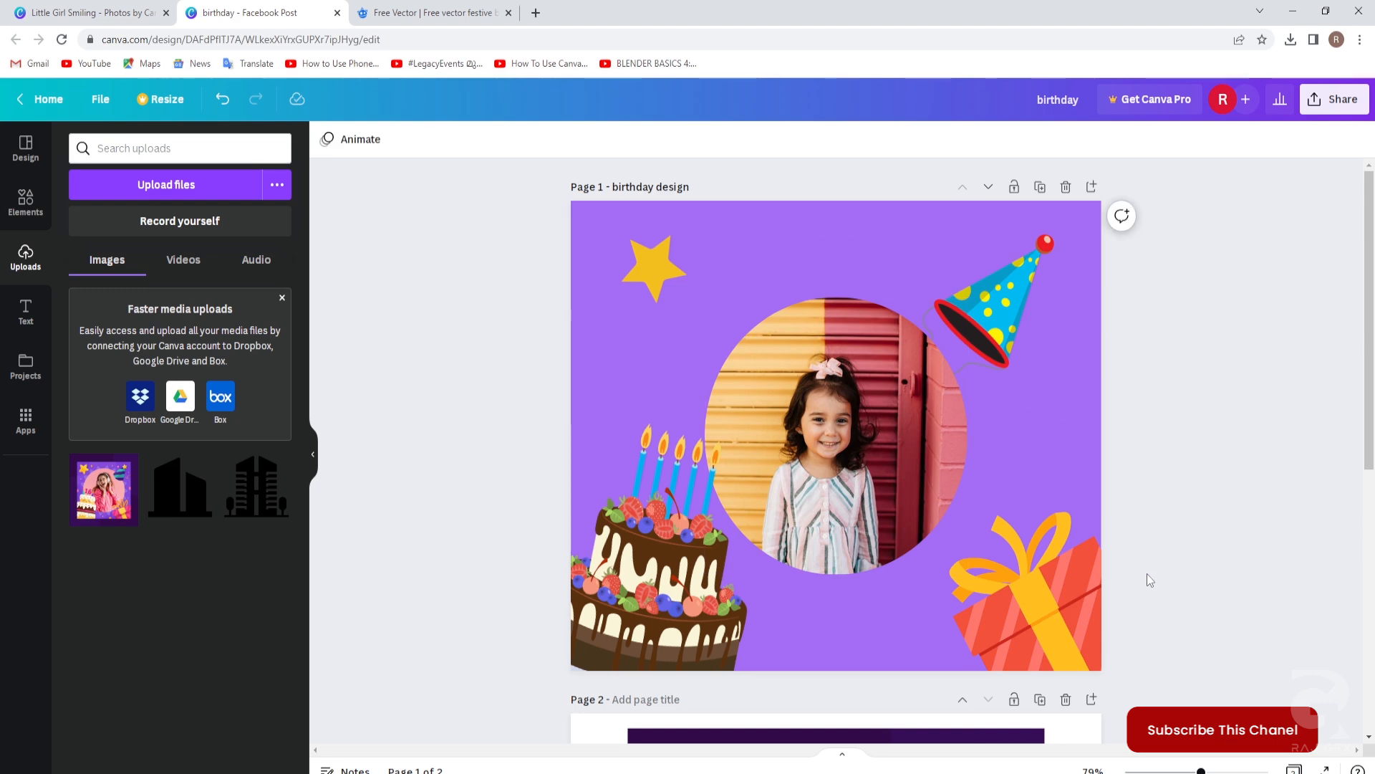
{"action": "scroll", "coordinate": [1140, 566], "scroll_direction": "down", "scroll_amount": 5}
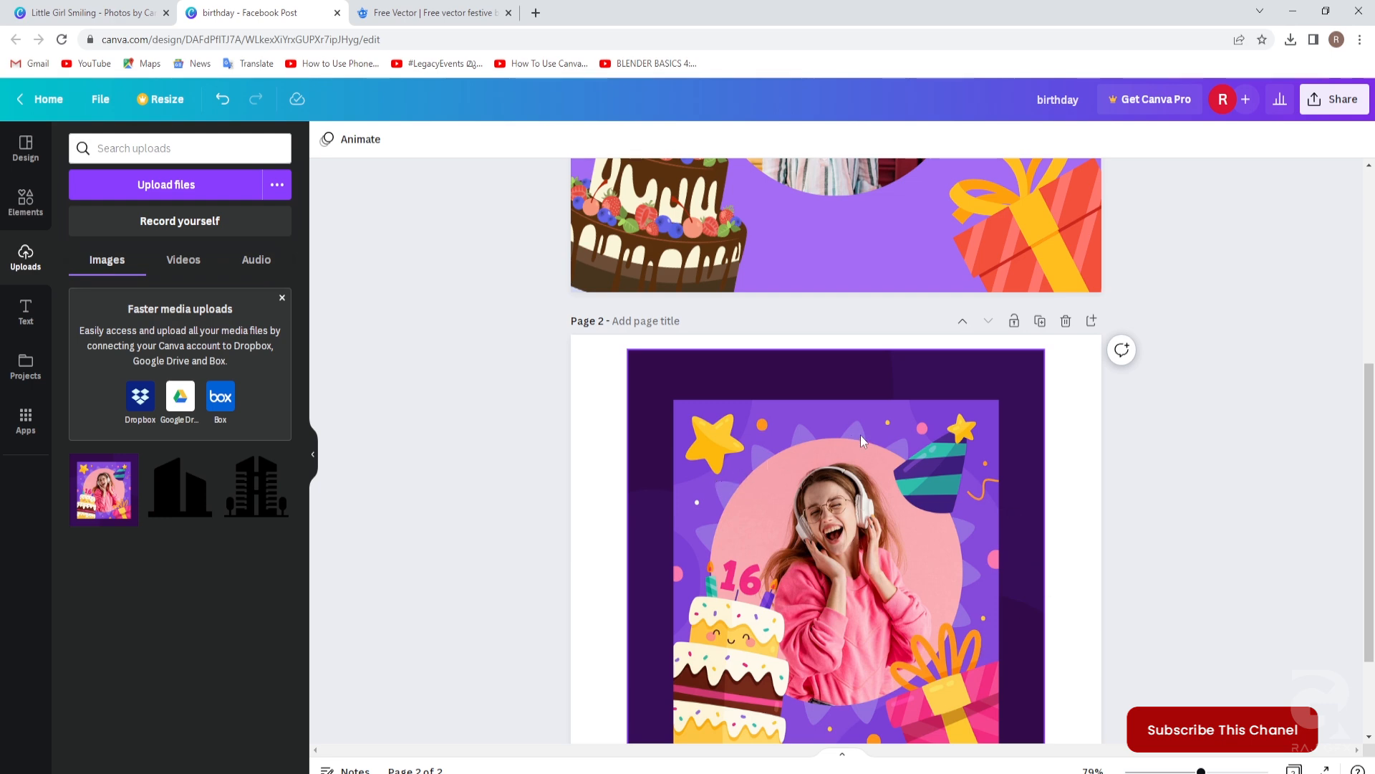
Add a white triangle from a 'triangle' graphics search and shrink it to about 106 by 92.
{"action": "scroll", "coordinate": [865, 530], "scroll_direction": "up", "scroll_amount": 5}
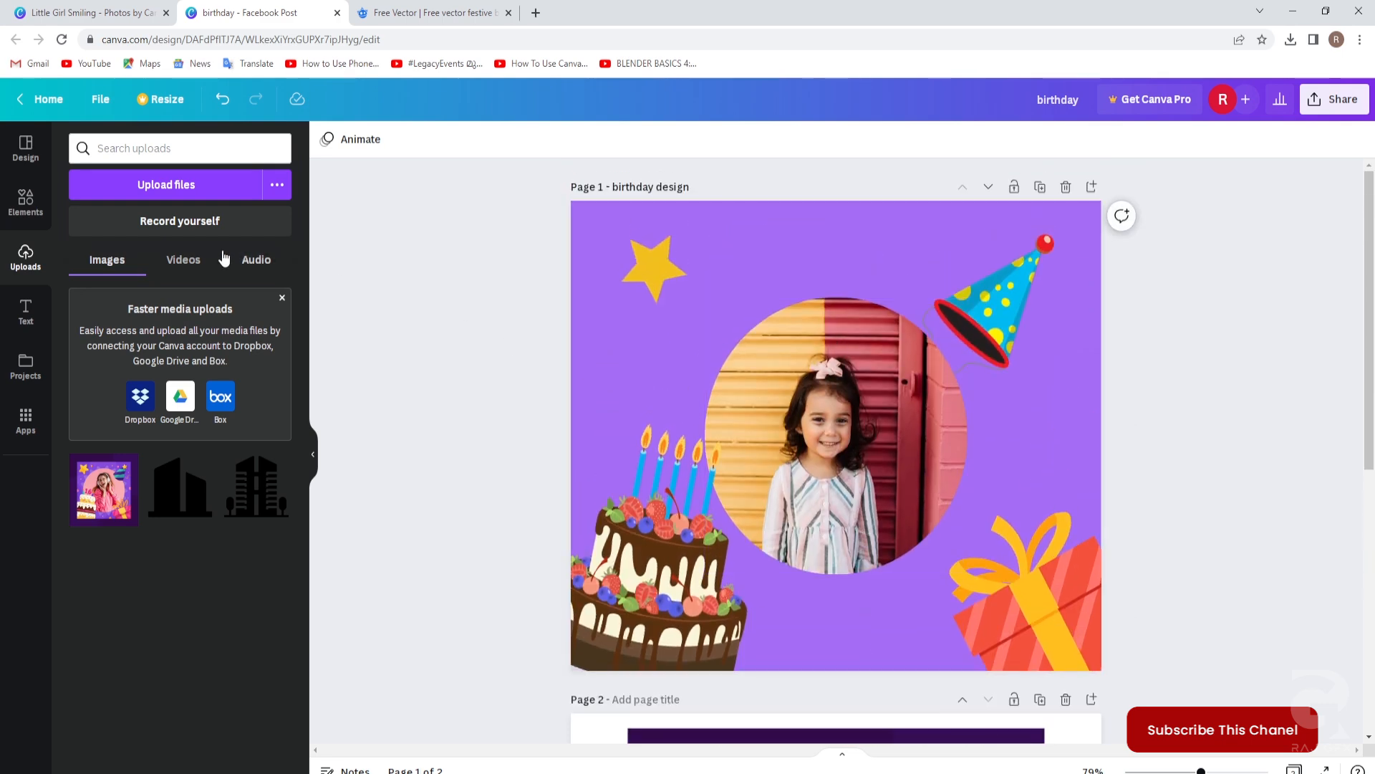
{"action": "left_click", "coordinate": [24, 197]}
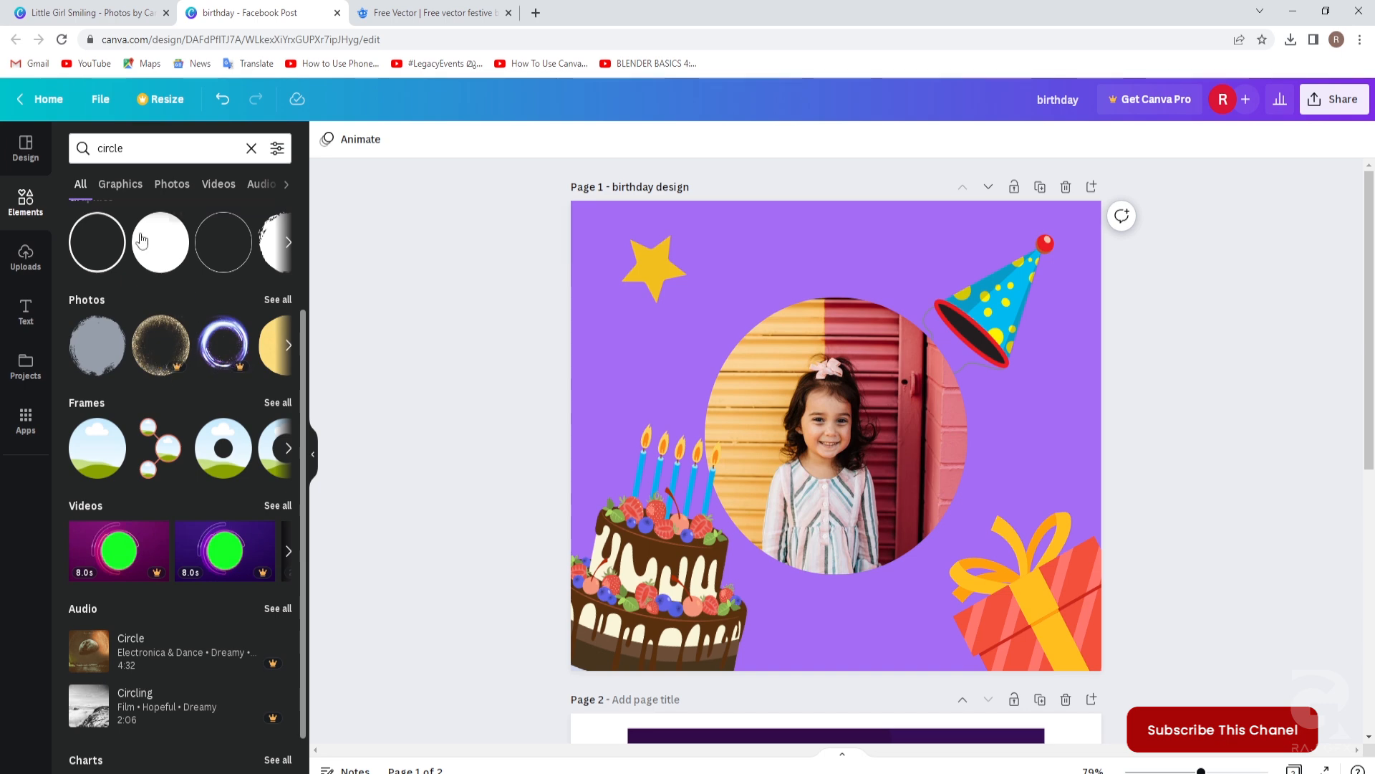
{"action": "left_click", "coordinate": [123, 185]}
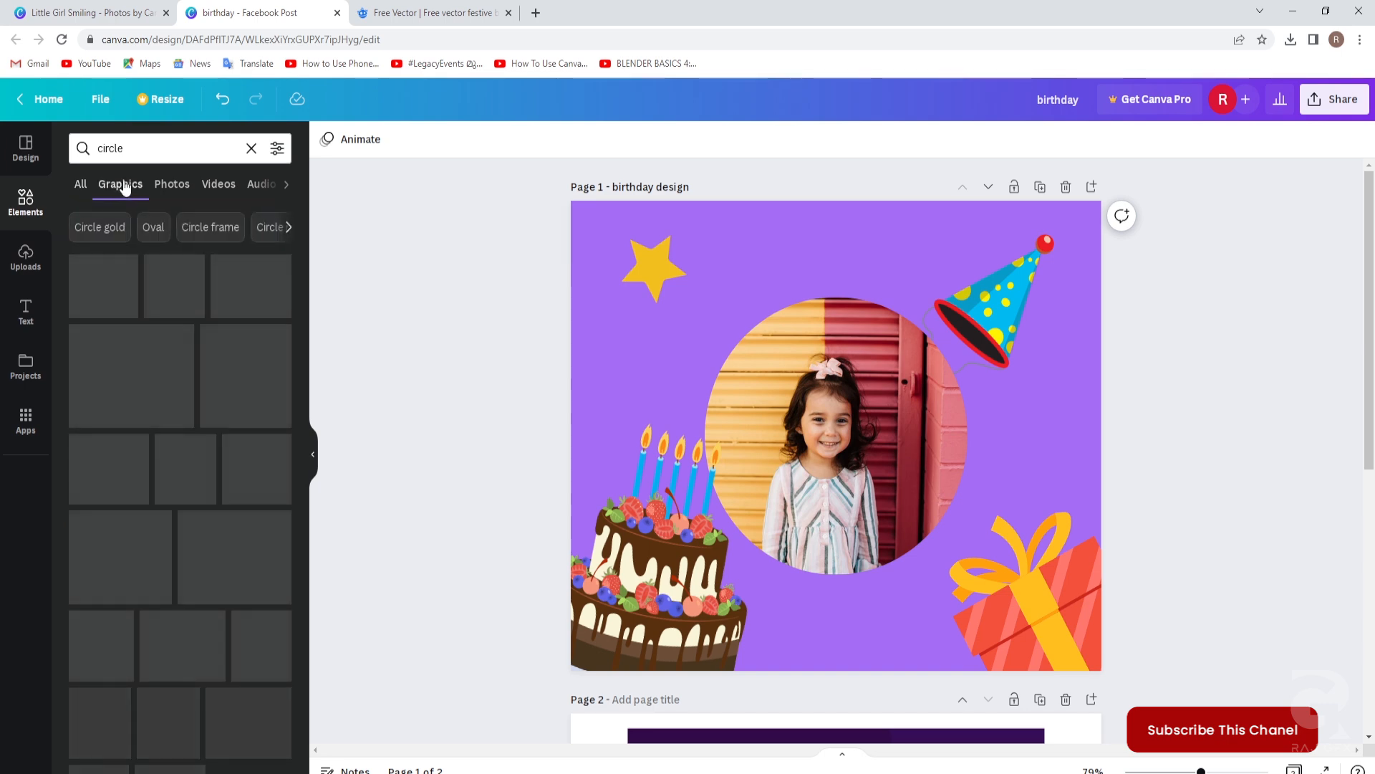
{"action": "left_click_drag", "start_coordinate": [124, 149], "coordinate": [103, 148]}
{"action": "type", "text": "trian"}
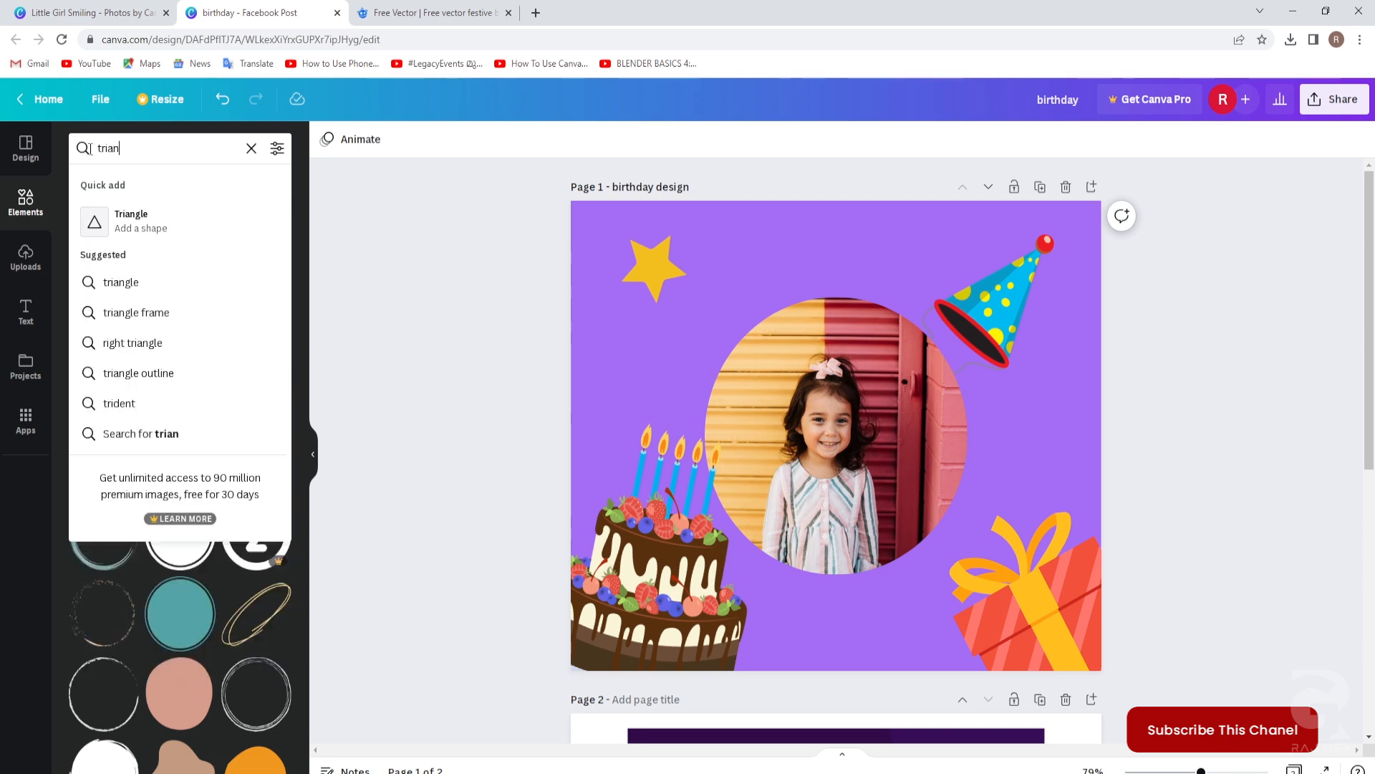
{"action": "type", "text": "gle"}
{"action": "key", "text": "Return"}
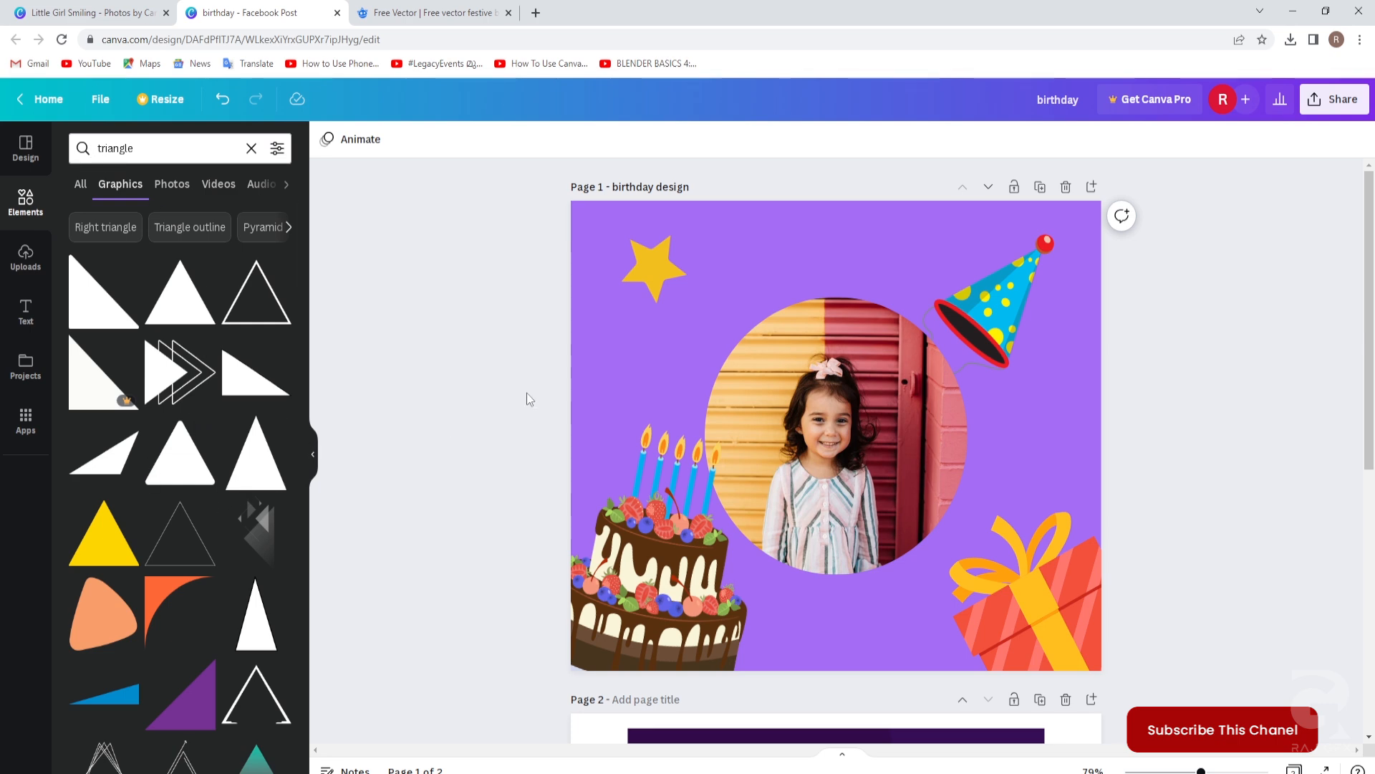
{"action": "left_click_drag", "start_coordinate": [173, 467], "coordinate": [705, 316]}
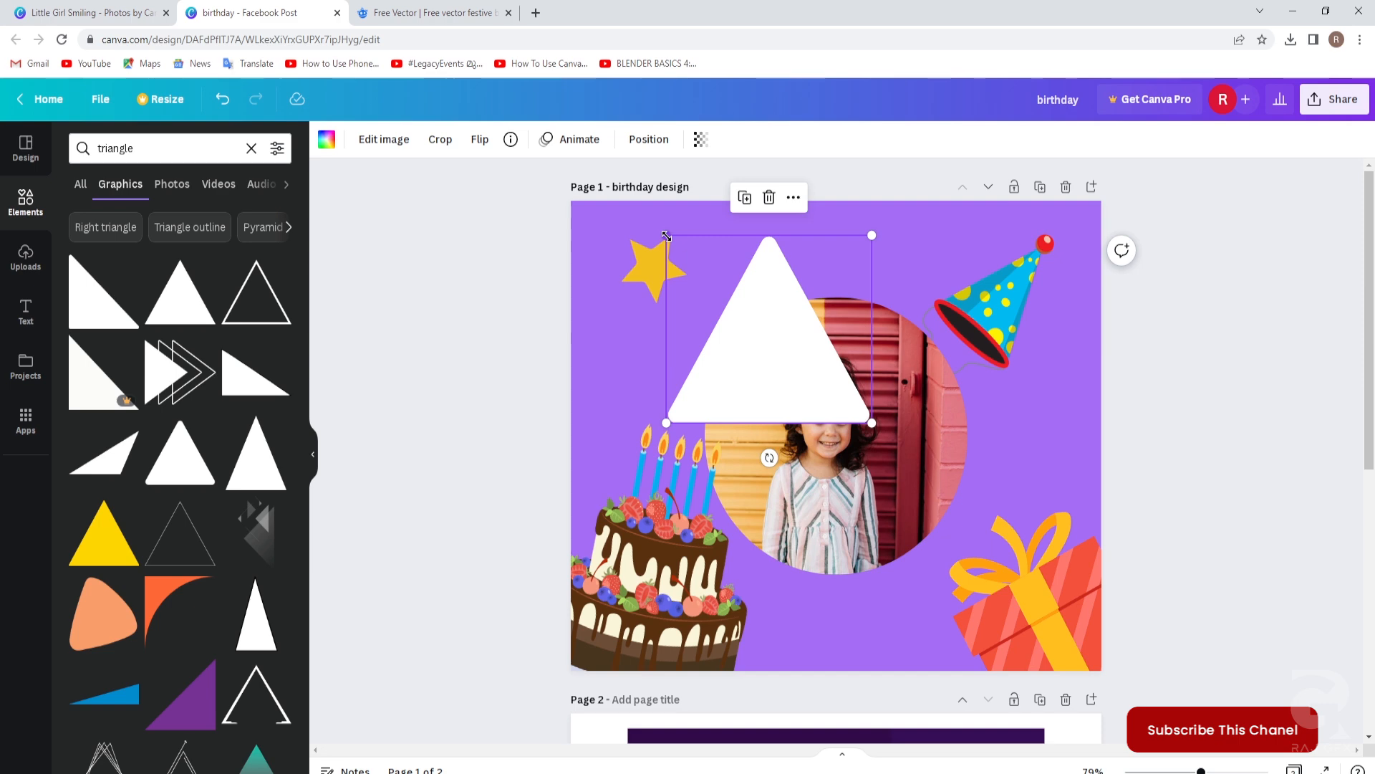
{"action": "left_click_drag", "start_coordinate": [668, 240], "coordinate": [838, 294]}
{"action": "left_click", "coordinate": [1149, 497]}
Recolour the triangle to a lighter shade of the document purple.
{"action": "left_click", "coordinate": [327, 141]}
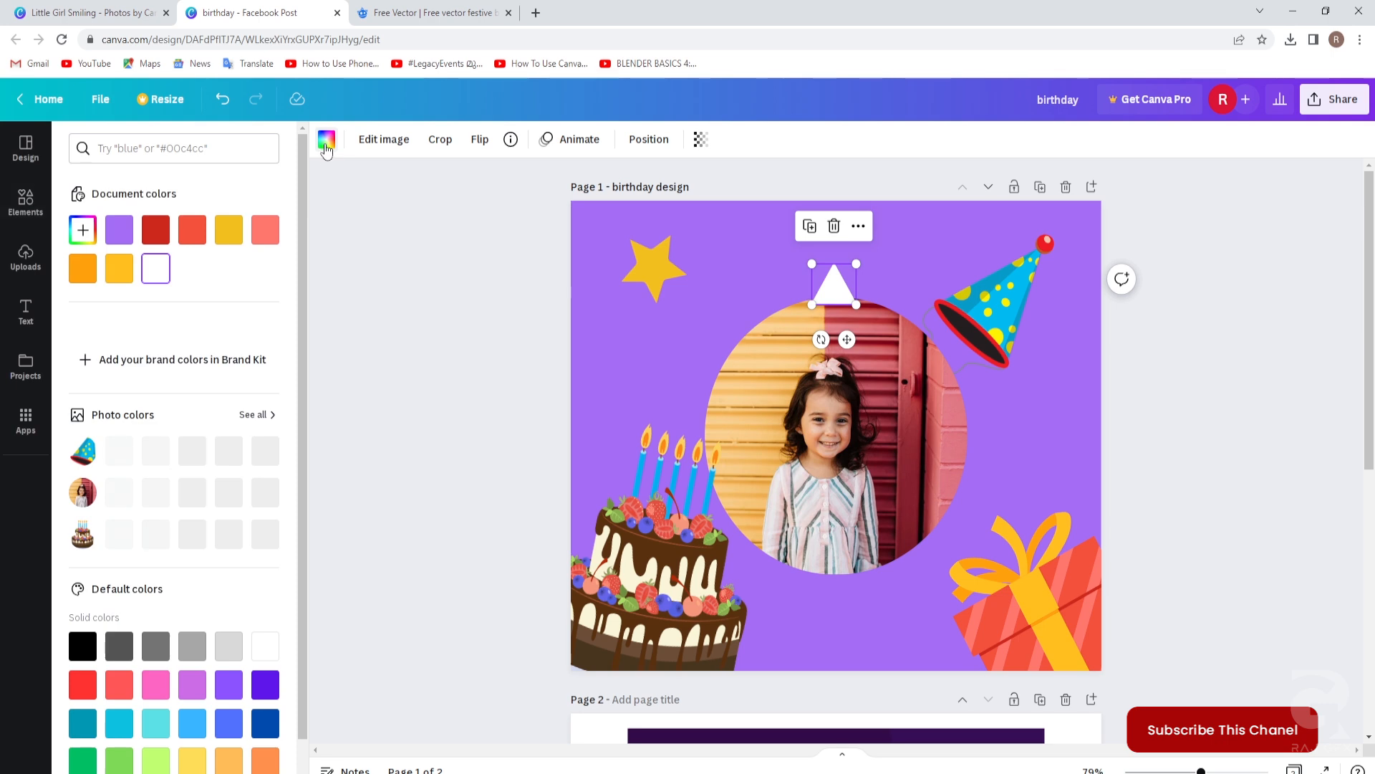
{"action": "left_click", "coordinate": [119, 240]}
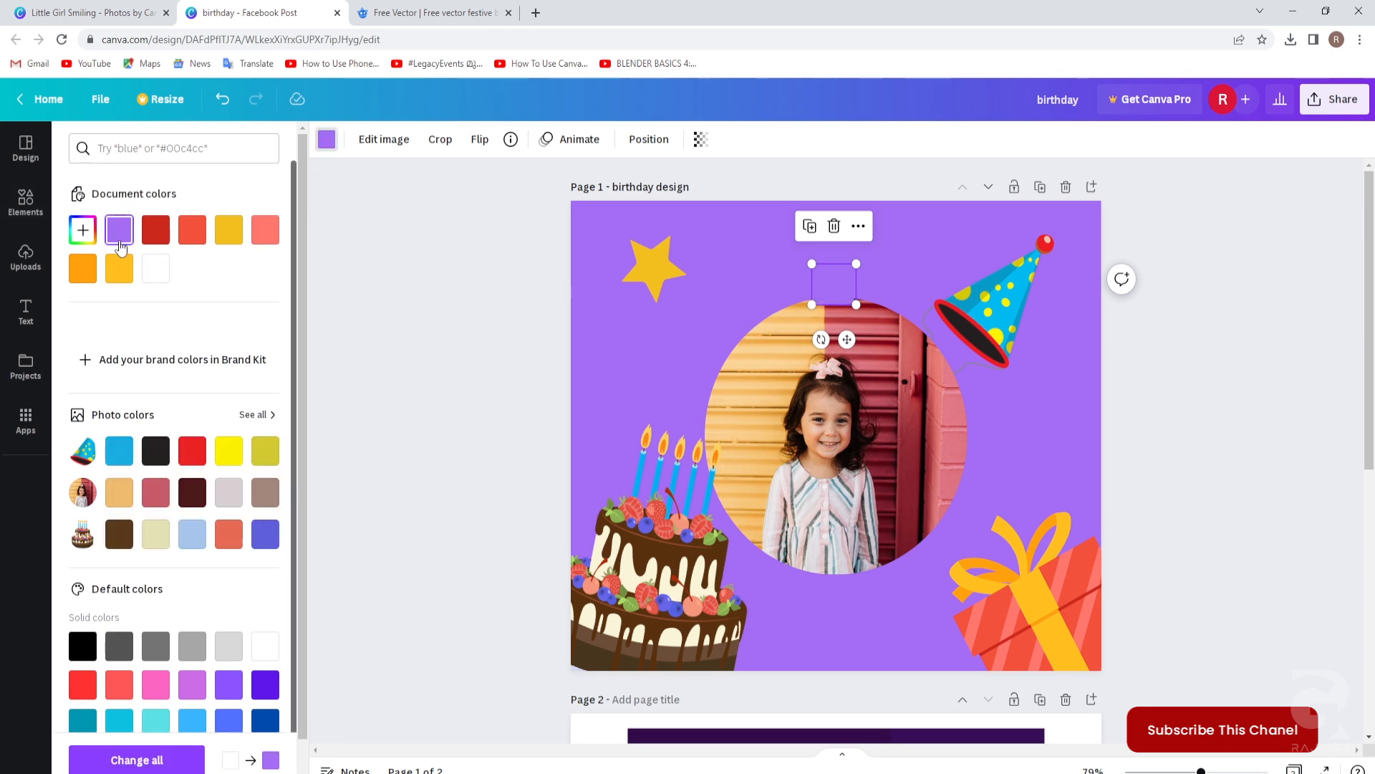
{"action": "left_click", "coordinate": [83, 229]}
{"action": "left_click_drag", "start_coordinate": [191, 267], "coordinate": [174, 264]}
{"action": "left_click", "coordinate": [333, 311]}
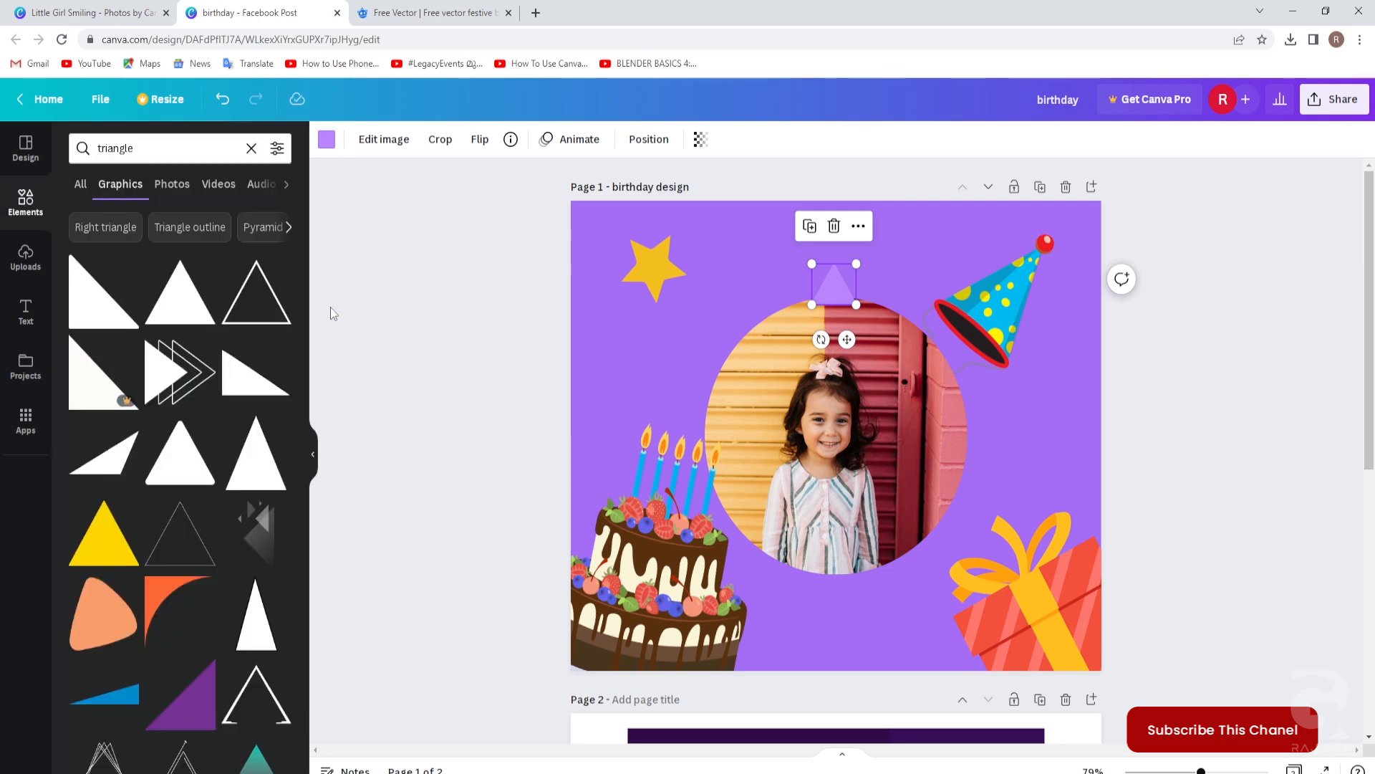
{"action": "left_click", "coordinate": [1151, 422]}
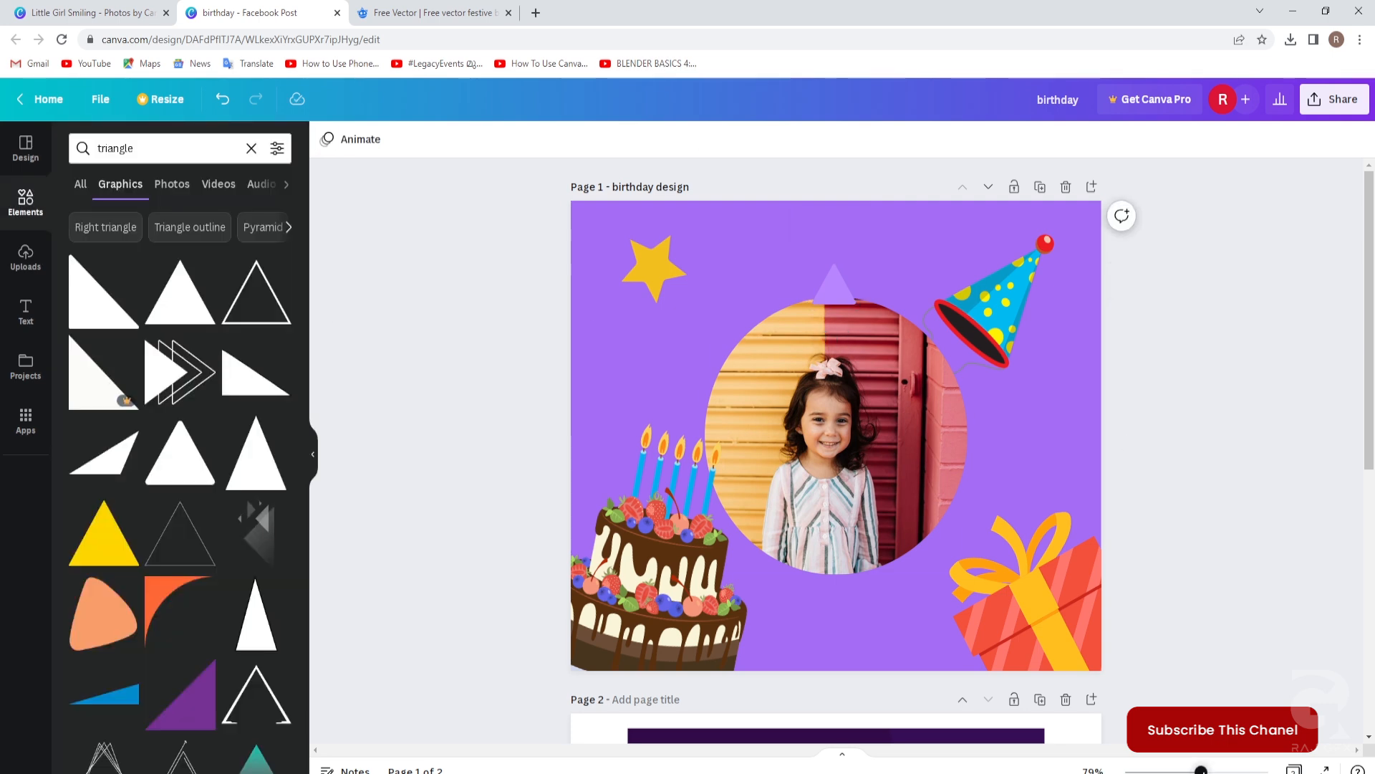
{"action": "scroll", "coordinate": [833, 430], "scroll_direction": "up", "scroll_amount": 5}
Send the purple triangle to the back, behind the photo circle.
{"action": "left_click_drag", "start_coordinate": [1217, 771], "coordinate": [1219, 771]}
{"action": "scroll", "coordinate": [935, 573], "scroll_direction": "up", "scroll_amount": 3}
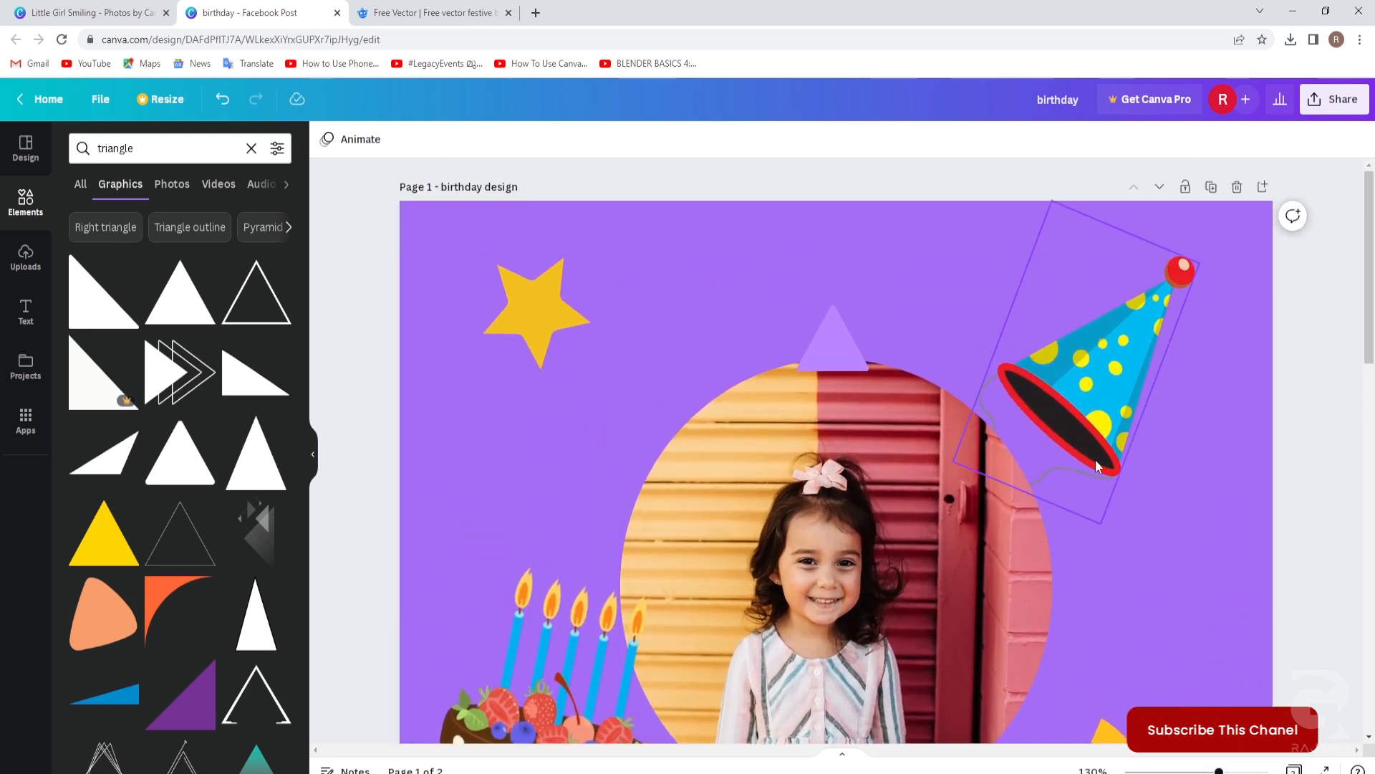
{"action": "left_click", "coordinate": [828, 335]}
{"action": "right_click", "coordinate": [829, 334]}
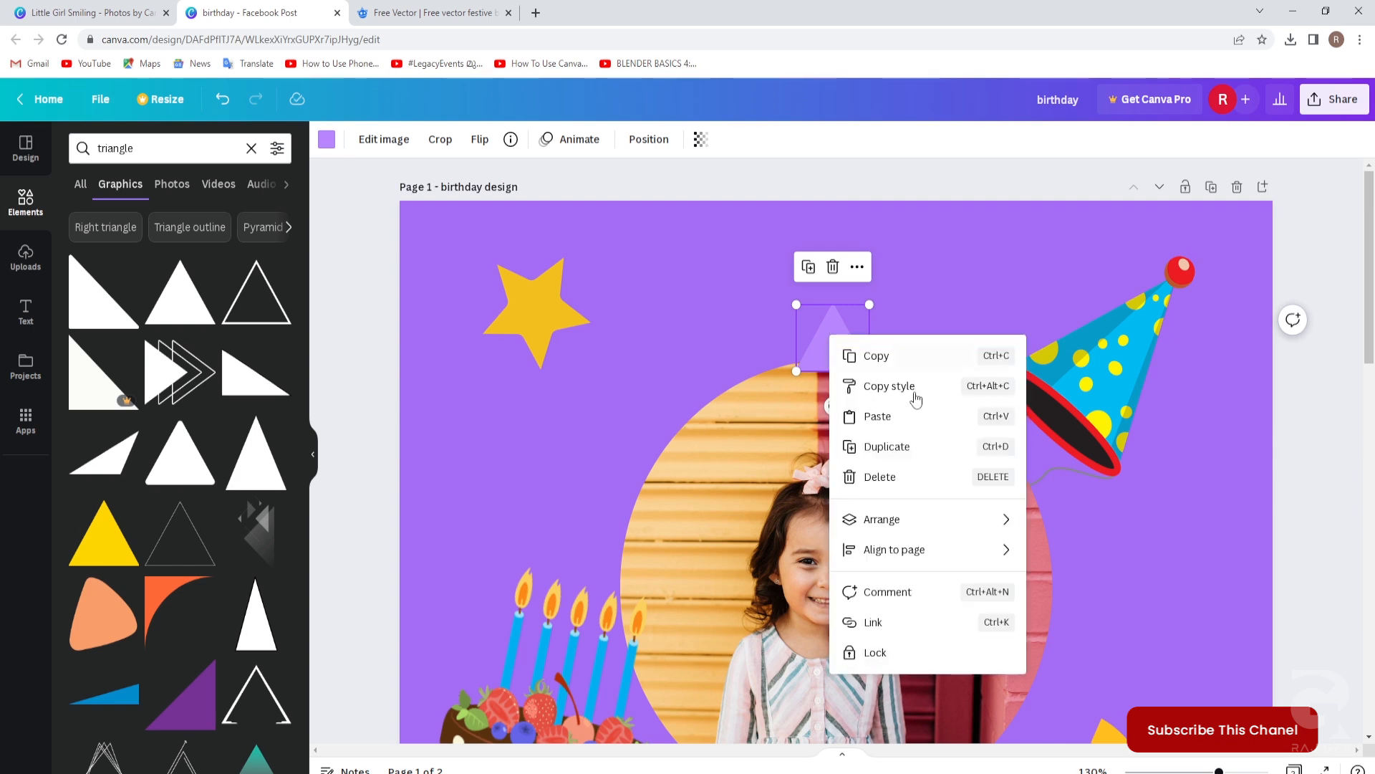
{"action": "mouse_move", "coordinate": [868, 528]}
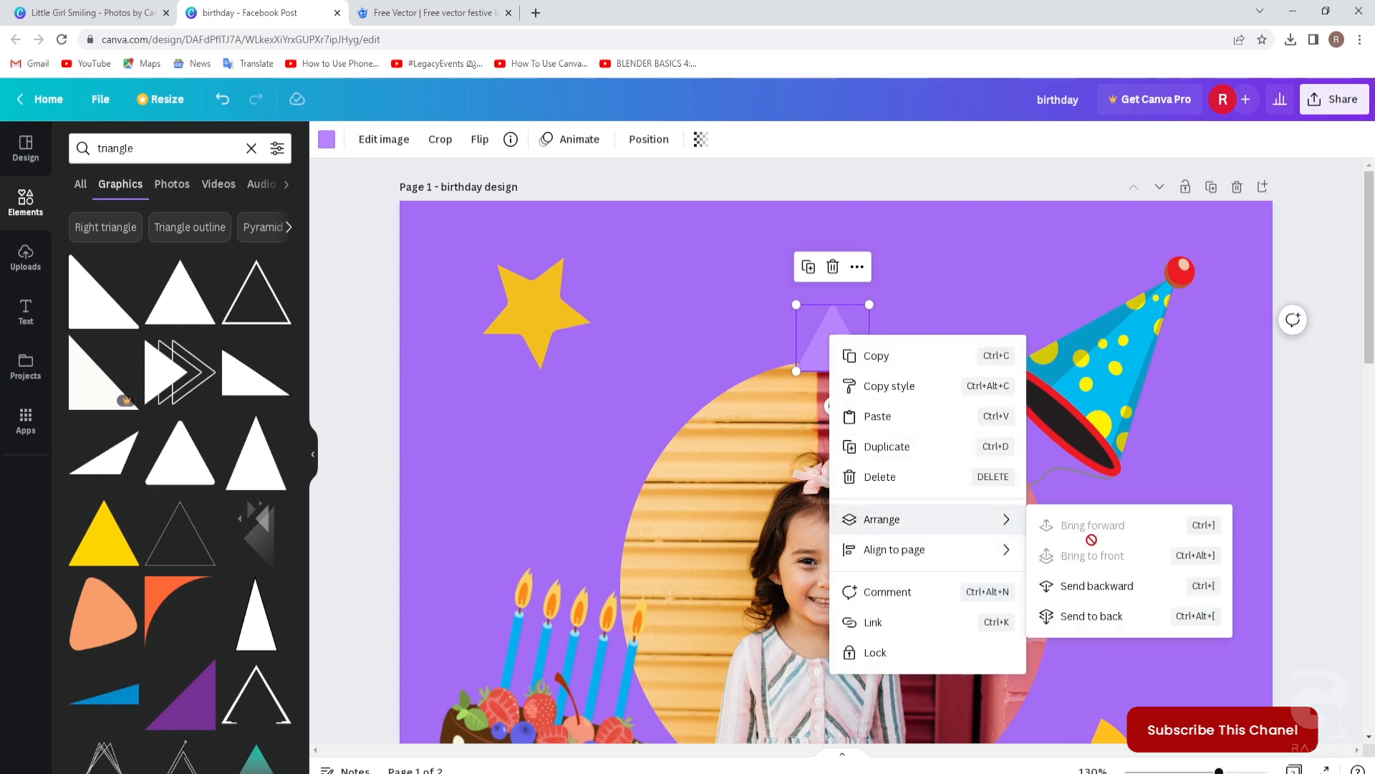
{"action": "left_click", "coordinate": [1090, 618]}
{"action": "left_click", "coordinate": [1288, 491]}
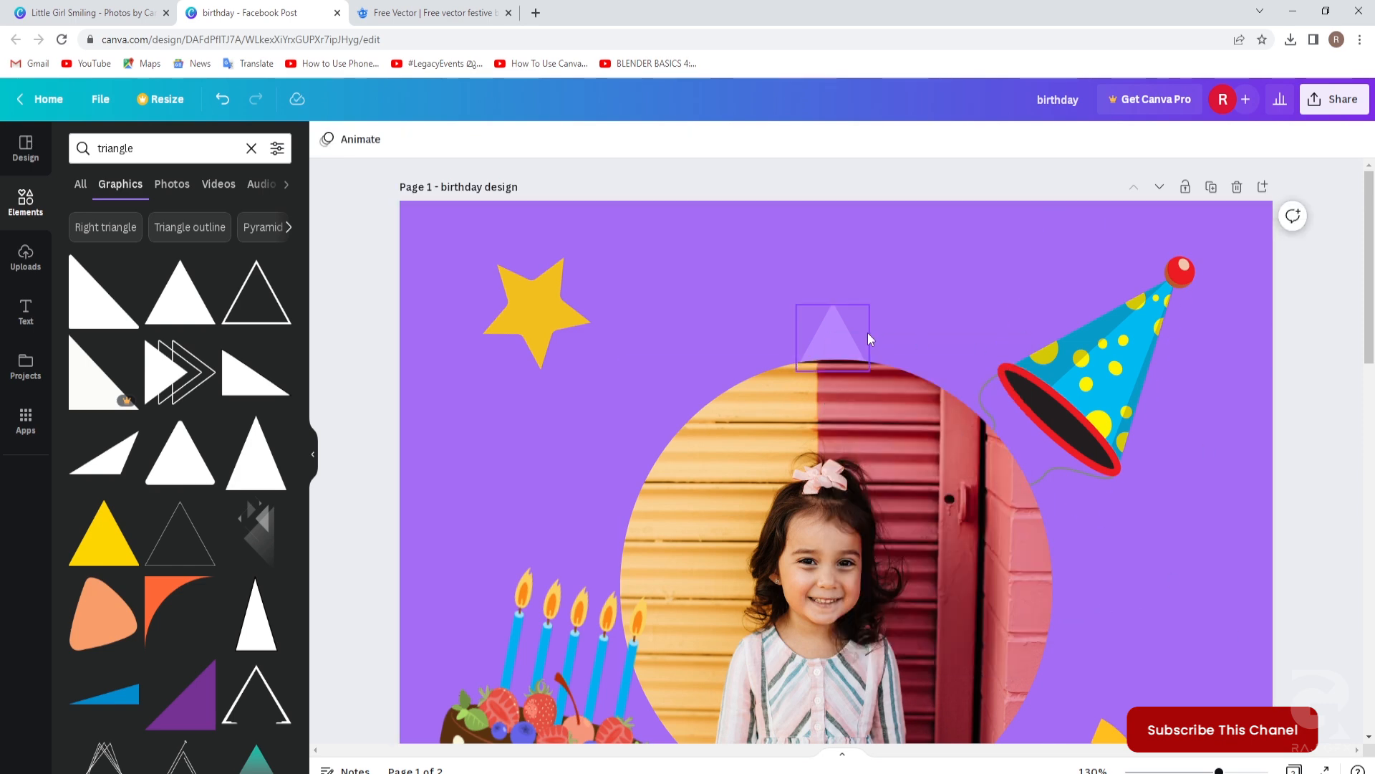
{"action": "scroll", "coordinate": [835, 338], "scroll_direction": "down", "scroll_amount": 2}
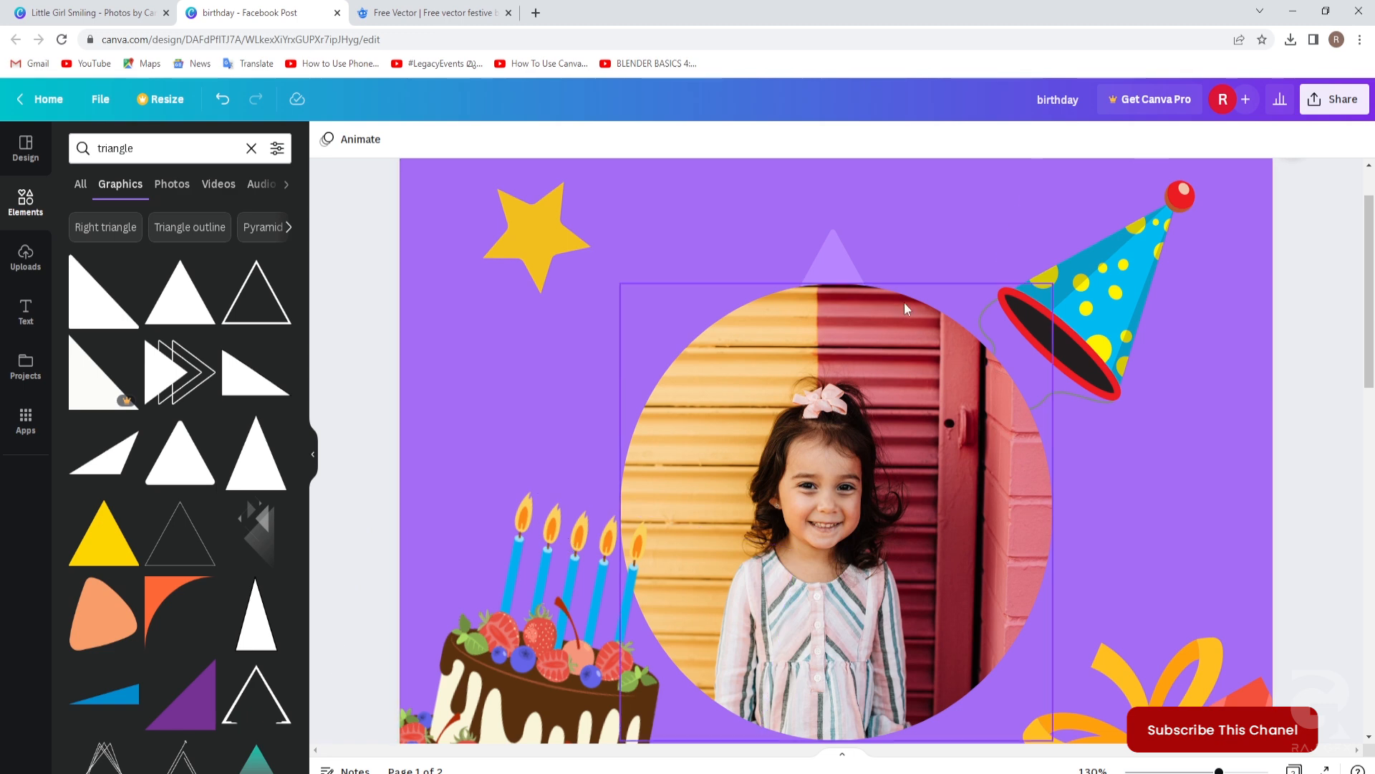
Place a copy of the triangle to the photo's left, tilted to -37°.
{"action": "left_click", "coordinate": [835, 259]}
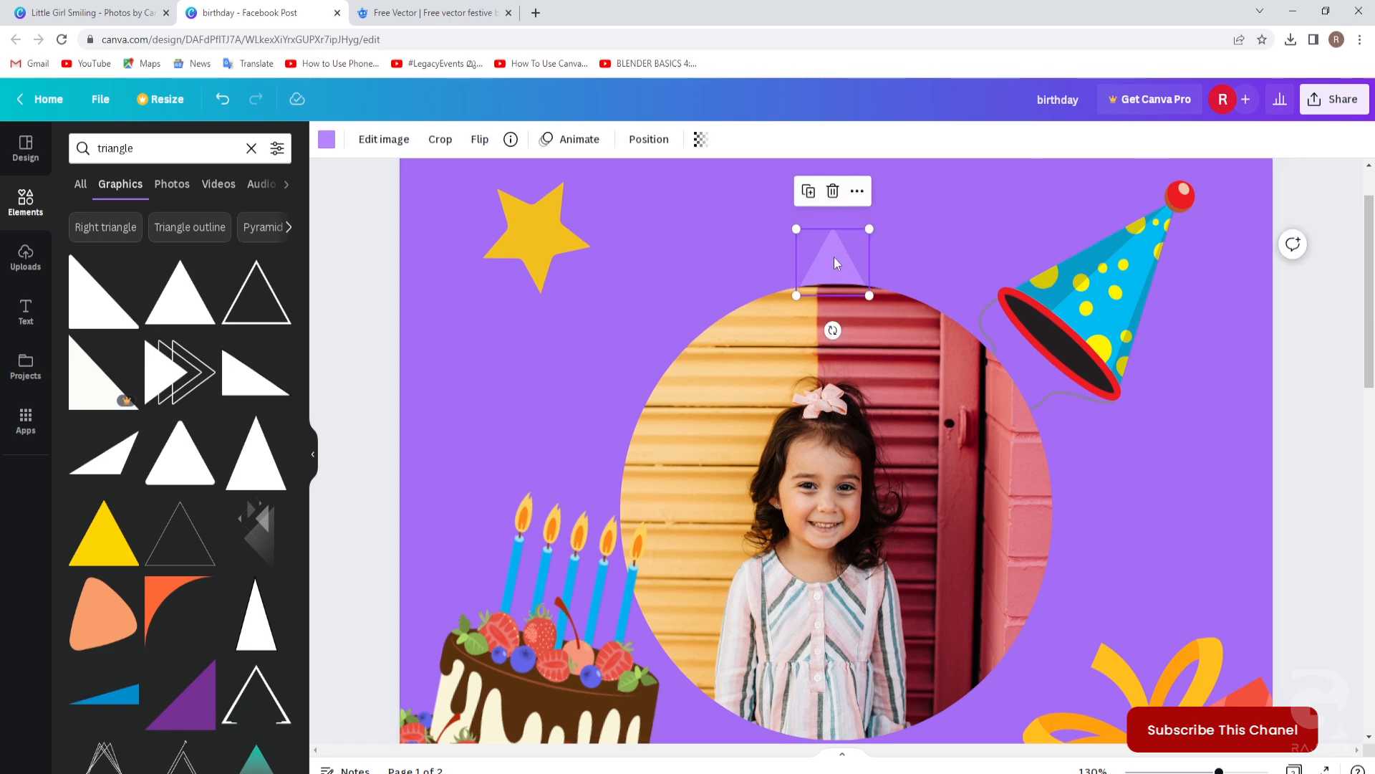
{"action": "left_click_drag", "start_coordinate": [836, 263], "coordinate": [702, 297]}
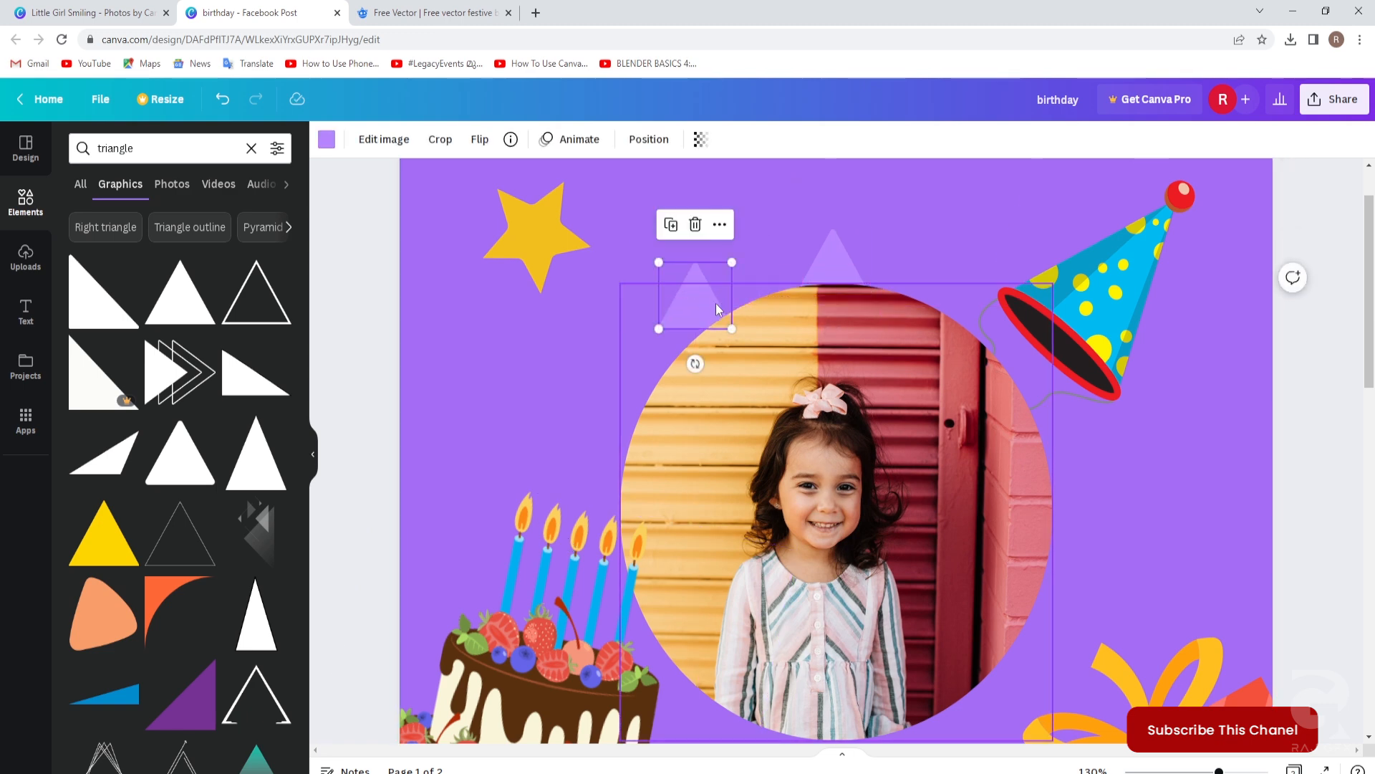
{"action": "left_click_drag", "start_coordinate": [695, 363], "coordinate": [742, 362]}
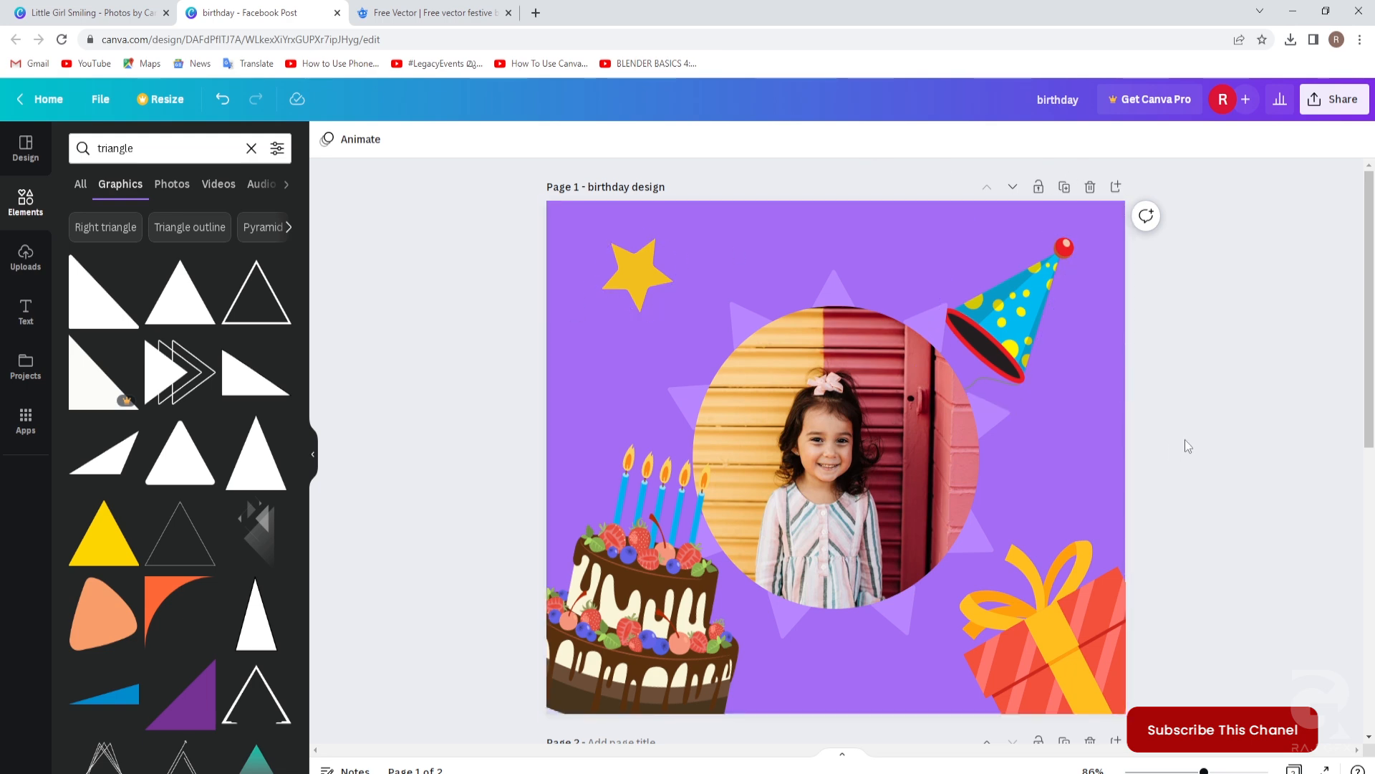
{"action": "scroll", "coordinate": [1185, 438], "scroll_direction": "down", "scroll_amount": 6}
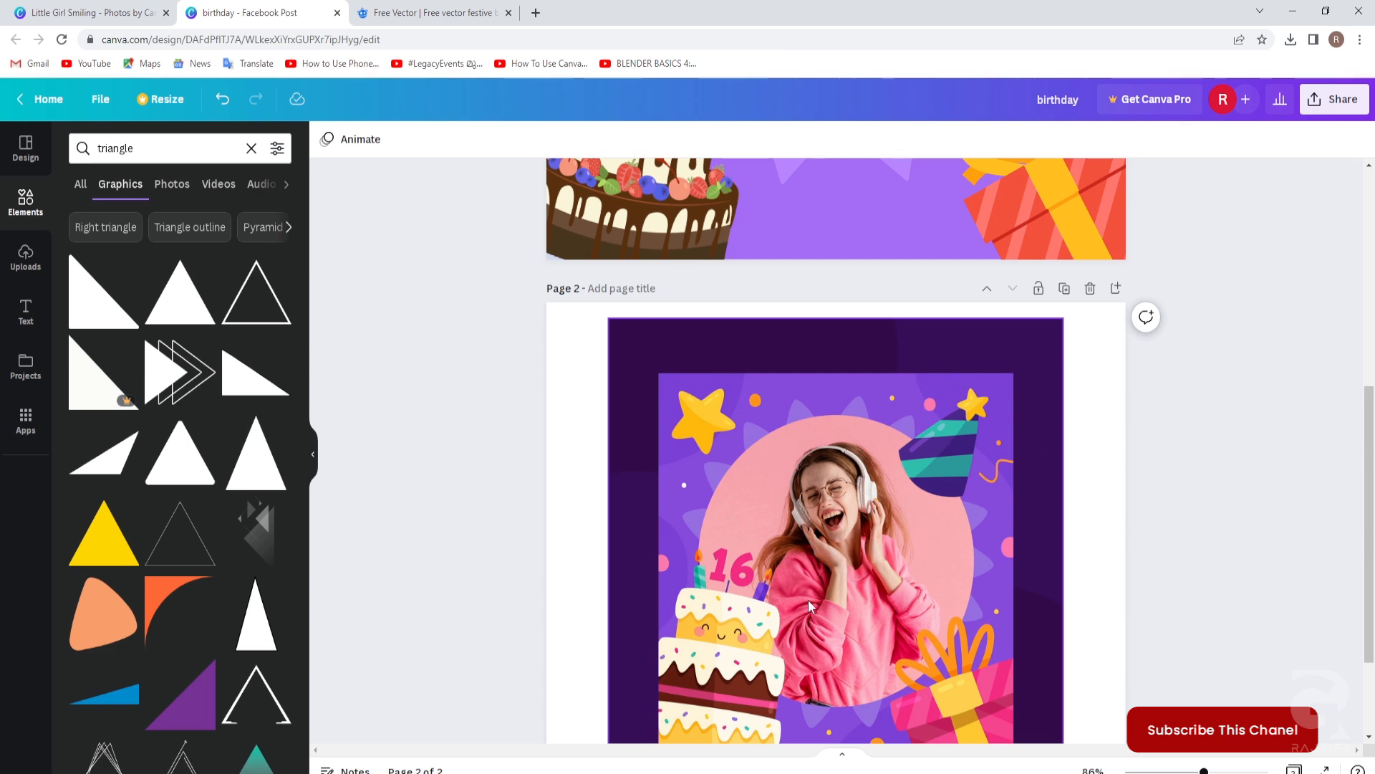
{"action": "scroll", "coordinate": [948, 556], "scroll_direction": "up", "scroll_amount": 6}
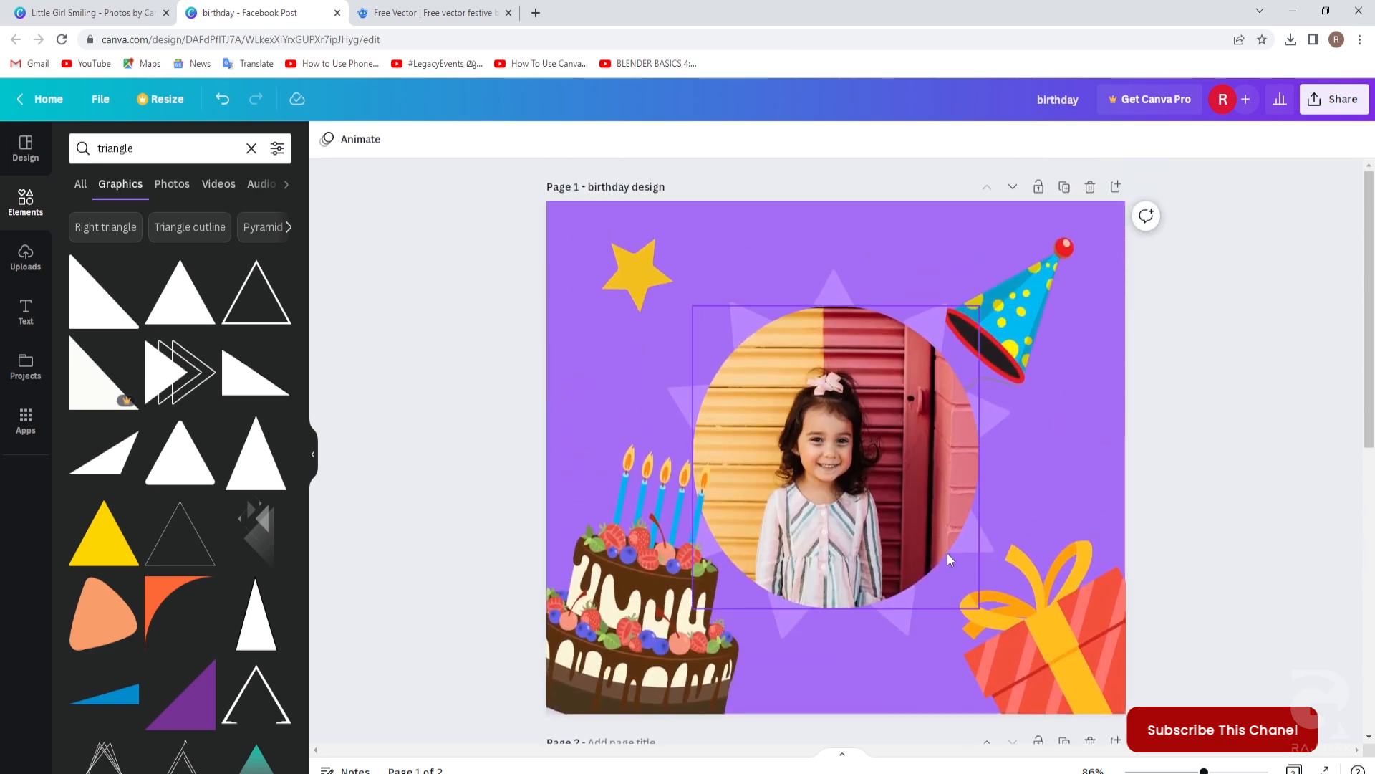
{"action": "left_click", "coordinate": [81, 191]}
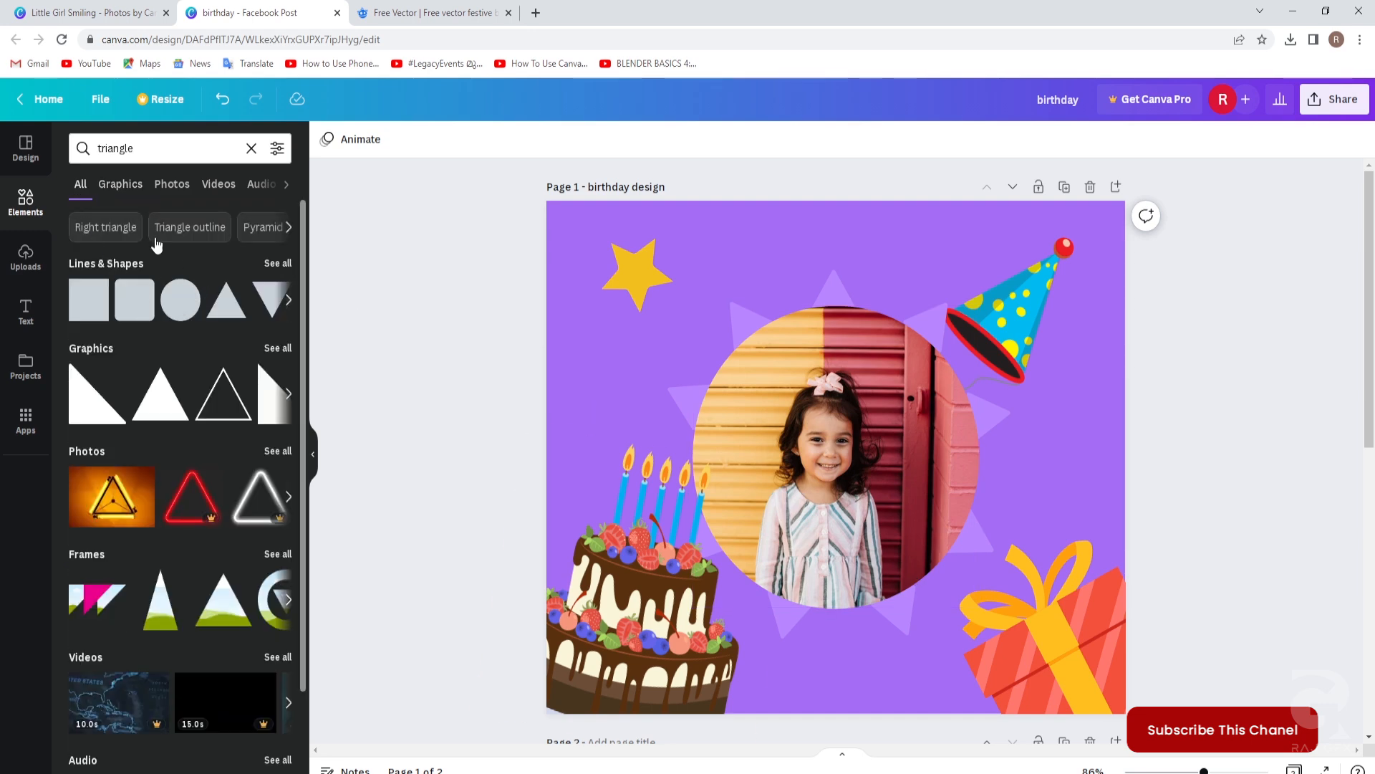
Add a white circle from a 'circle' search, shrink it, and tuck it into the top-left corner.
{"action": "left_click", "coordinate": [85, 148]}
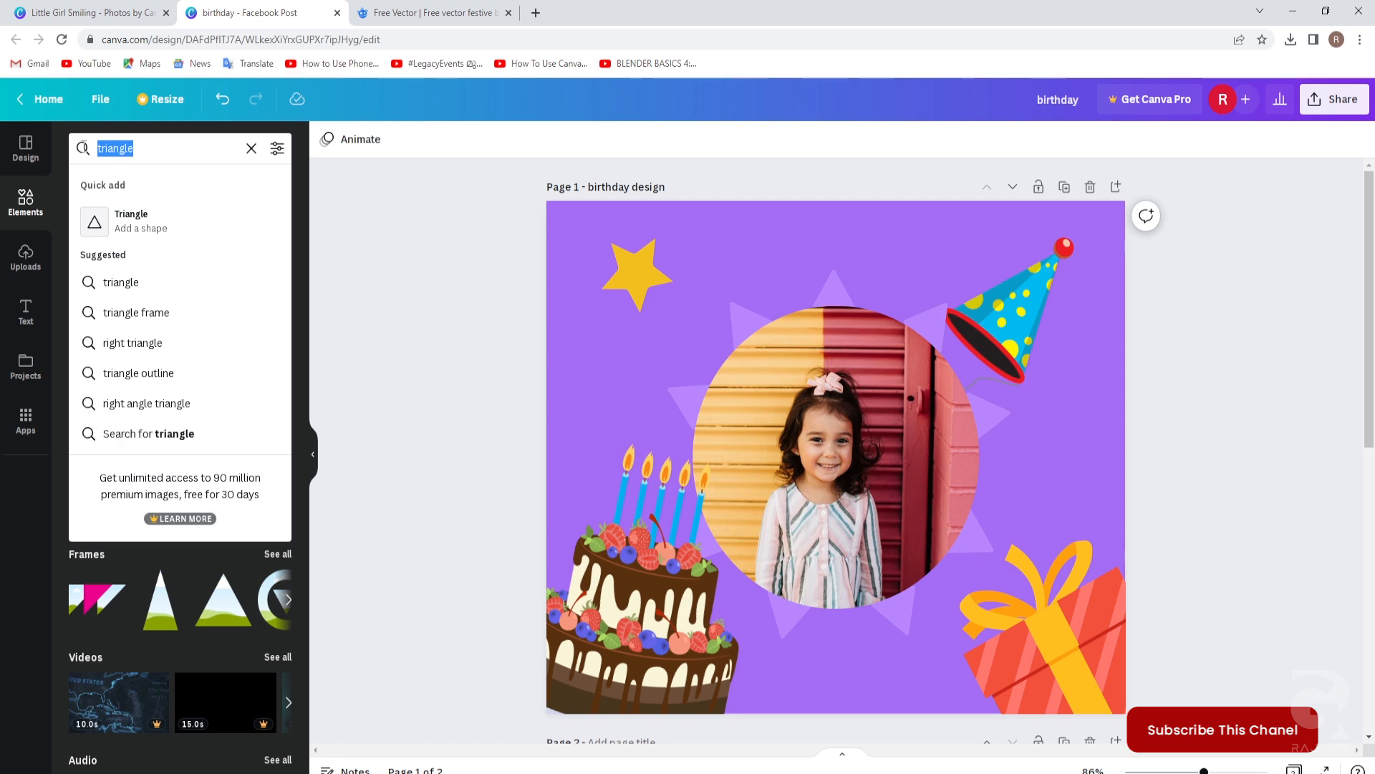
{"action": "type", "text": "ci"}
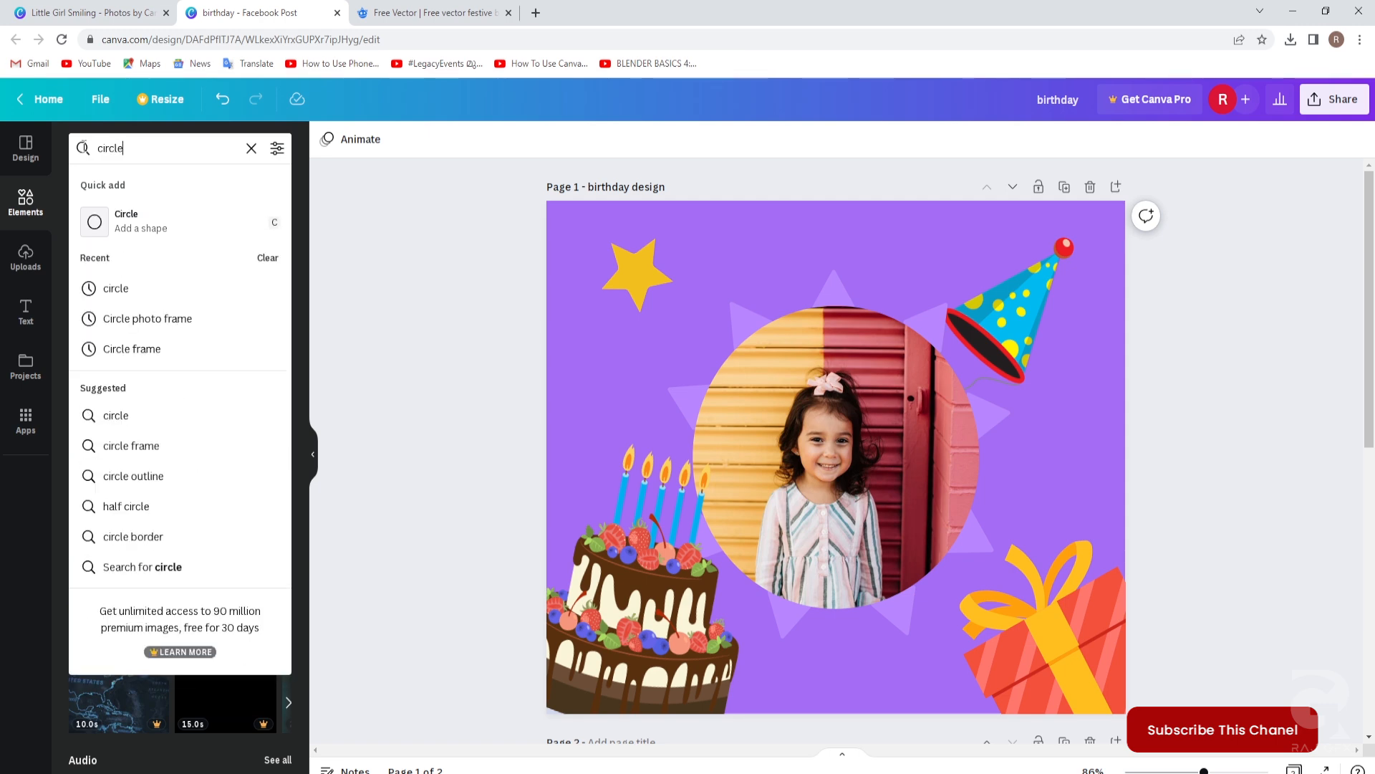
{"action": "type", "text": "rcle"}
{"action": "key", "text": "Return"}
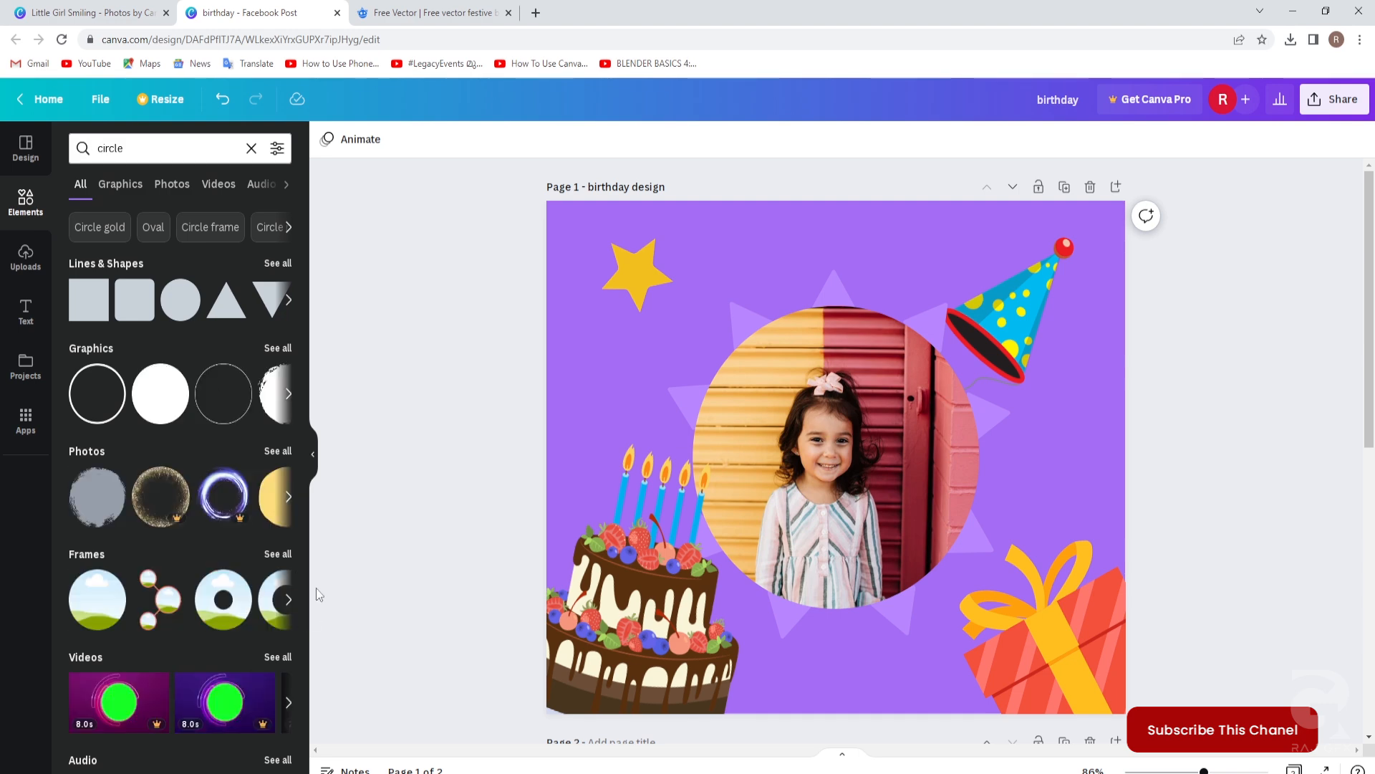
{"action": "left_click_drag", "start_coordinate": [159, 403], "coordinate": [576, 292]}
{"action": "left_click_drag", "start_coordinate": [743, 263], "coordinate": [706, 313]}
{"action": "left_click_drag", "start_coordinate": [601, 356], "coordinate": [559, 248]}
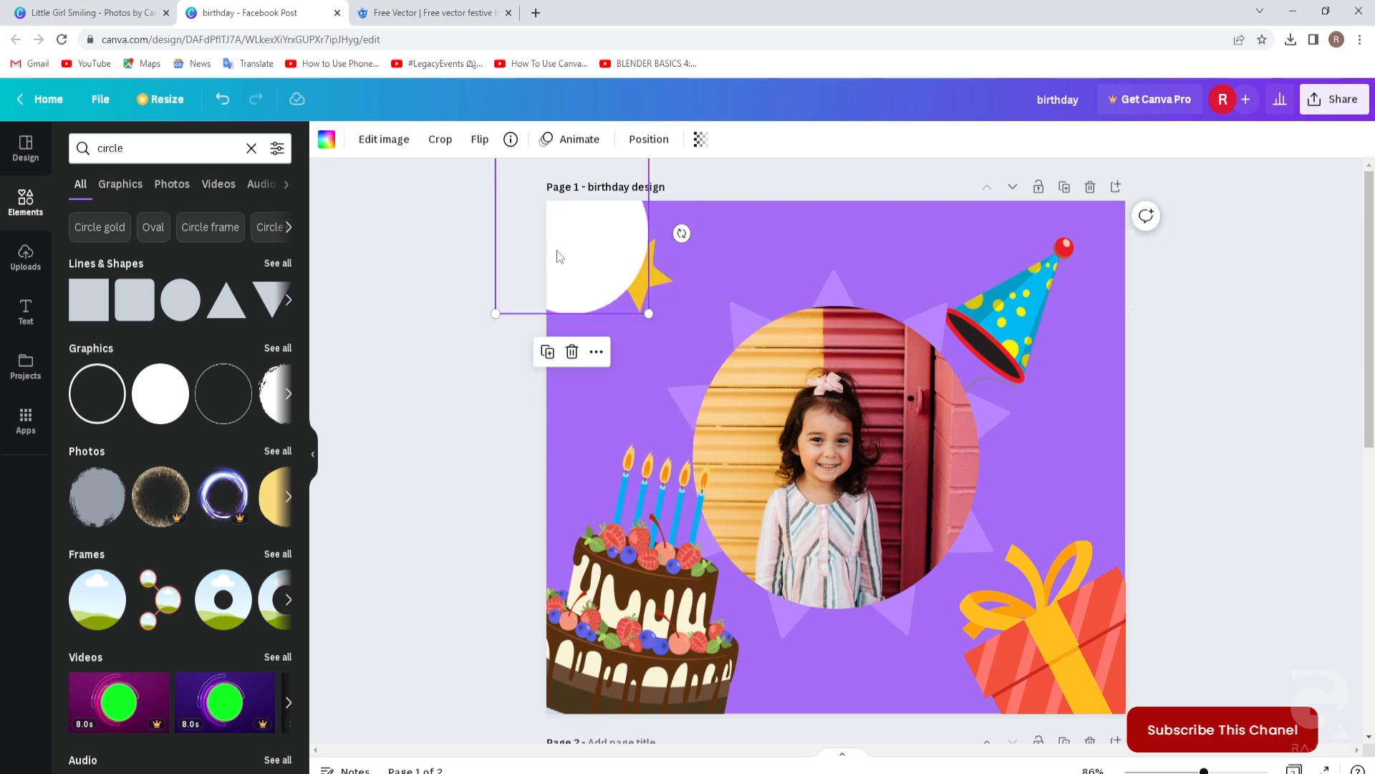
Colour the corner circle deep purple #9148F8.
{"action": "left_click", "coordinate": [326, 139]}
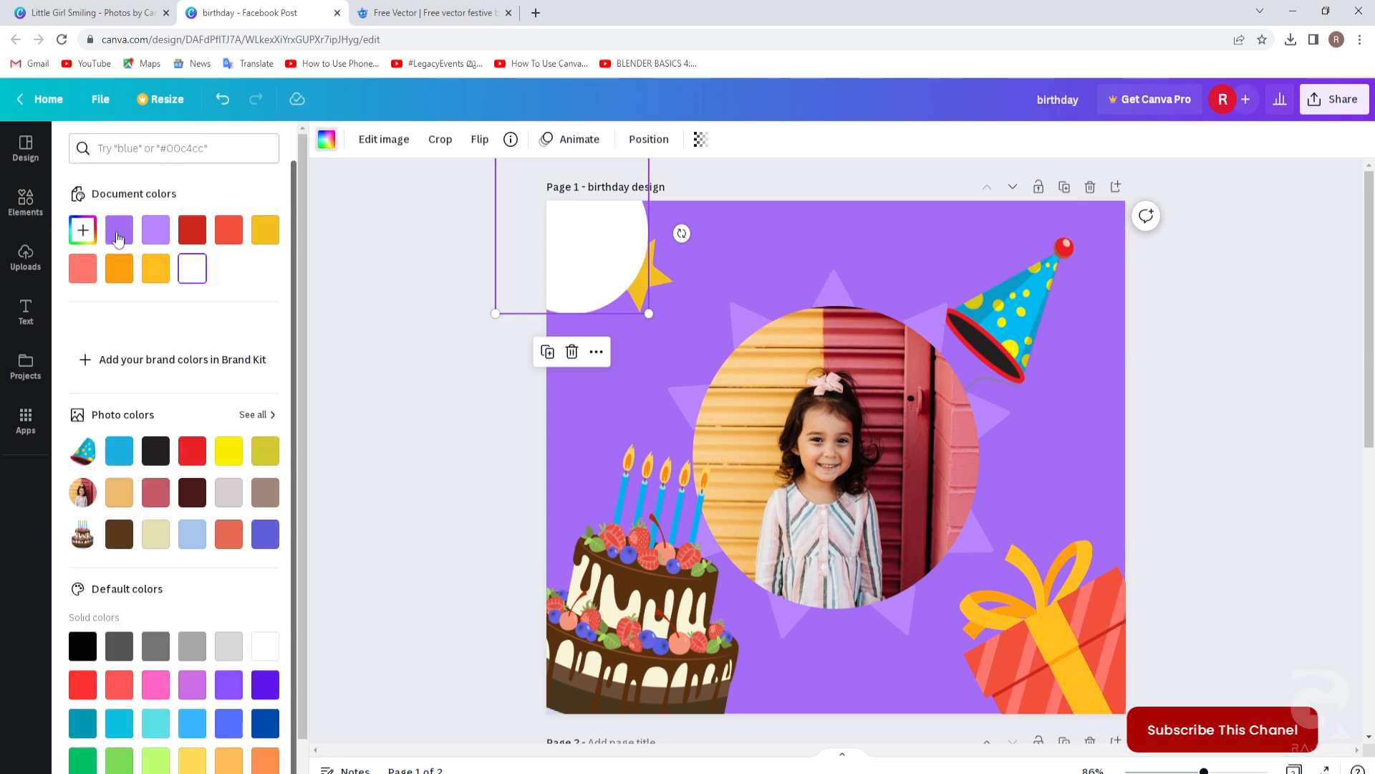
{"action": "left_click", "coordinate": [265, 539]}
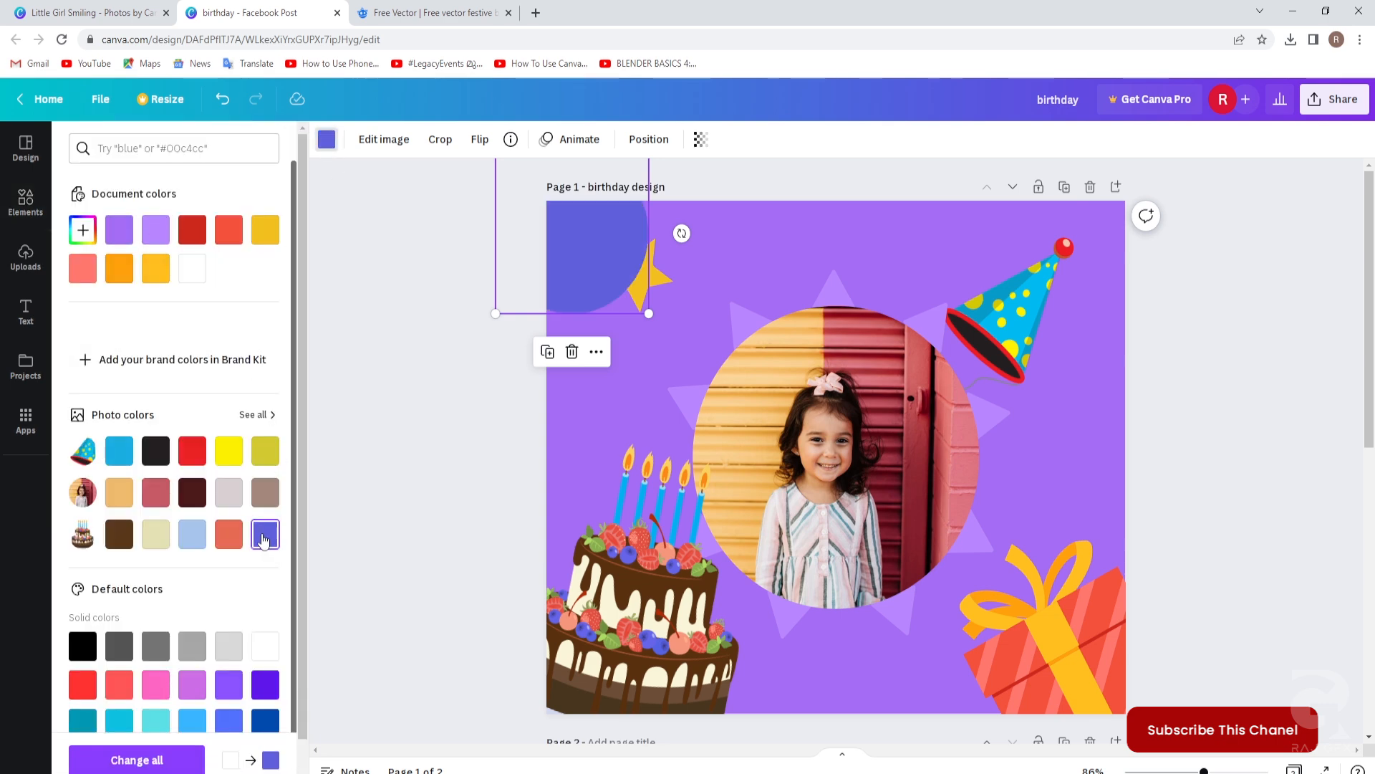
{"action": "left_click", "coordinate": [155, 230]}
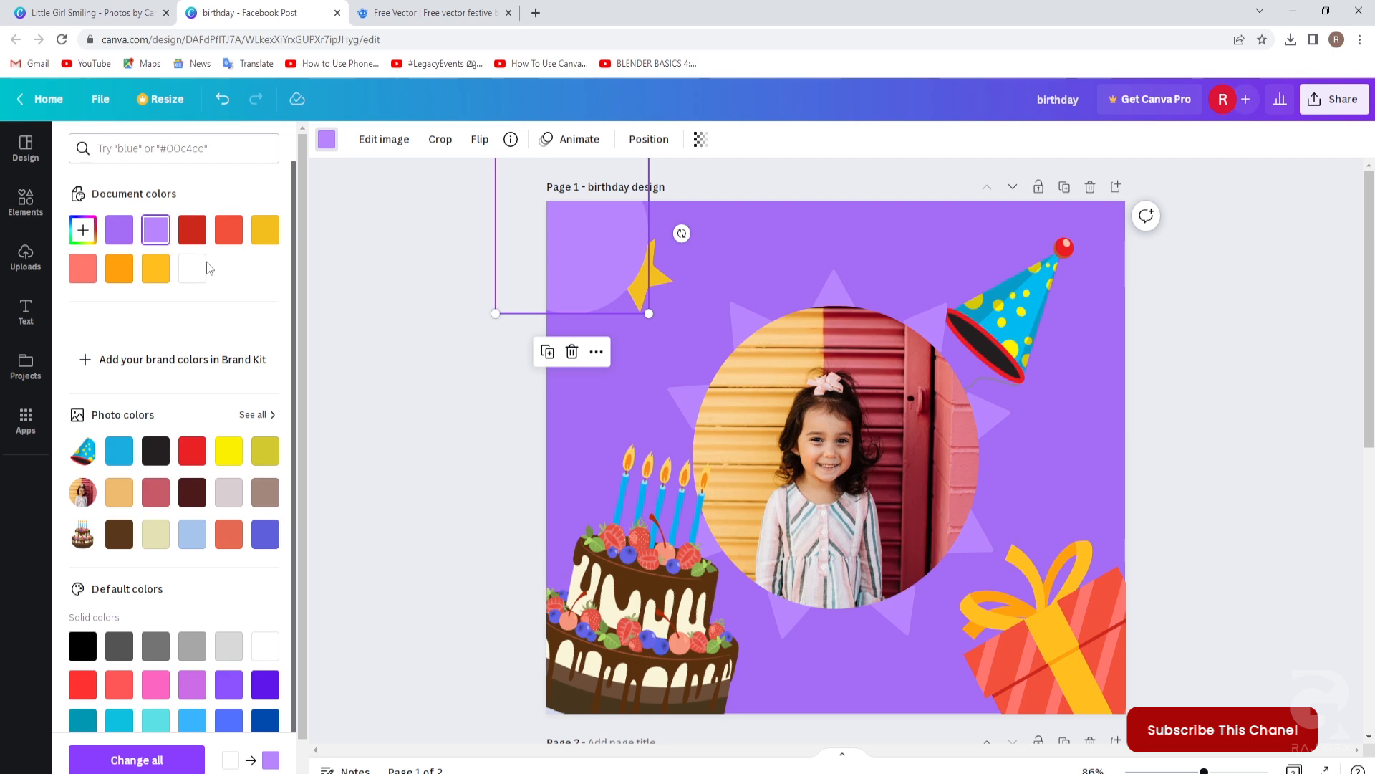
{"action": "left_click", "coordinate": [84, 230]}
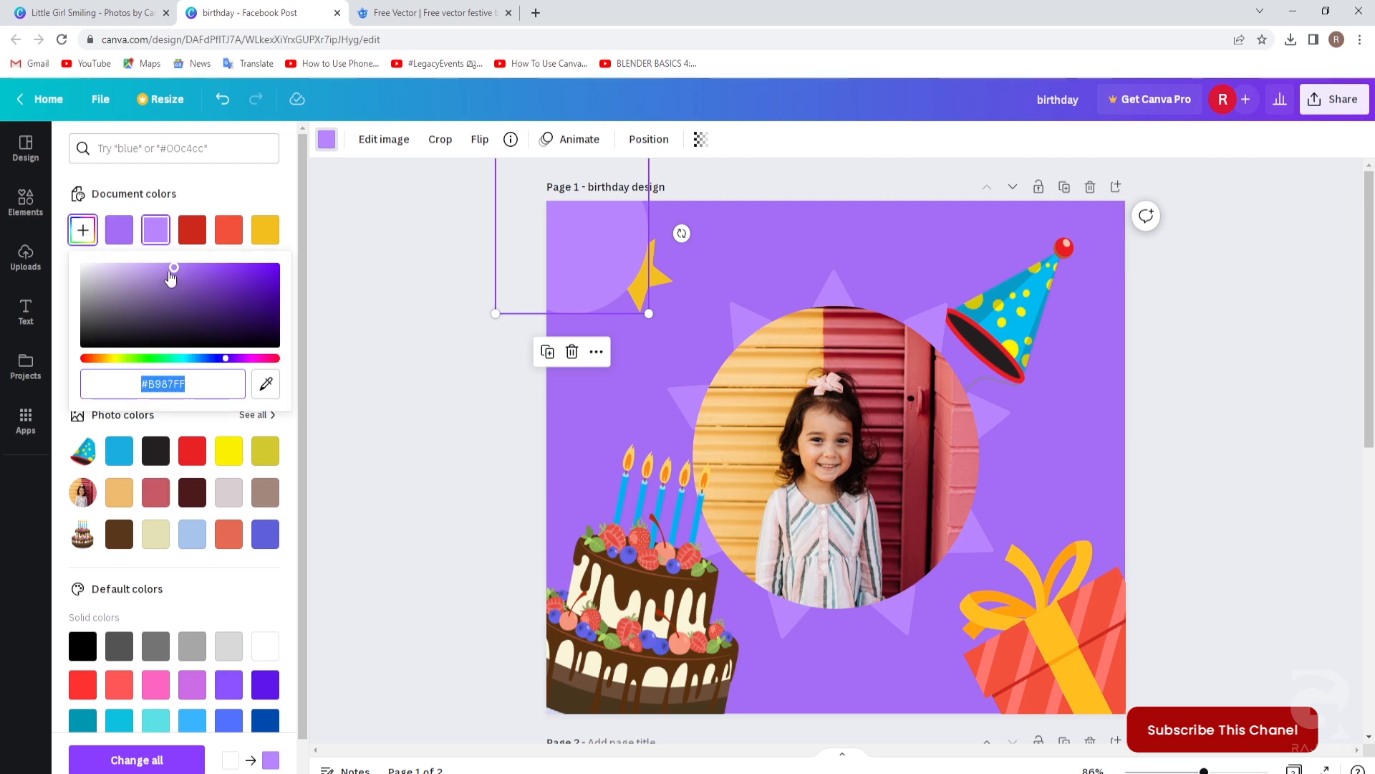
{"action": "left_click_drag", "start_coordinate": [176, 272], "coordinate": [221, 272]}
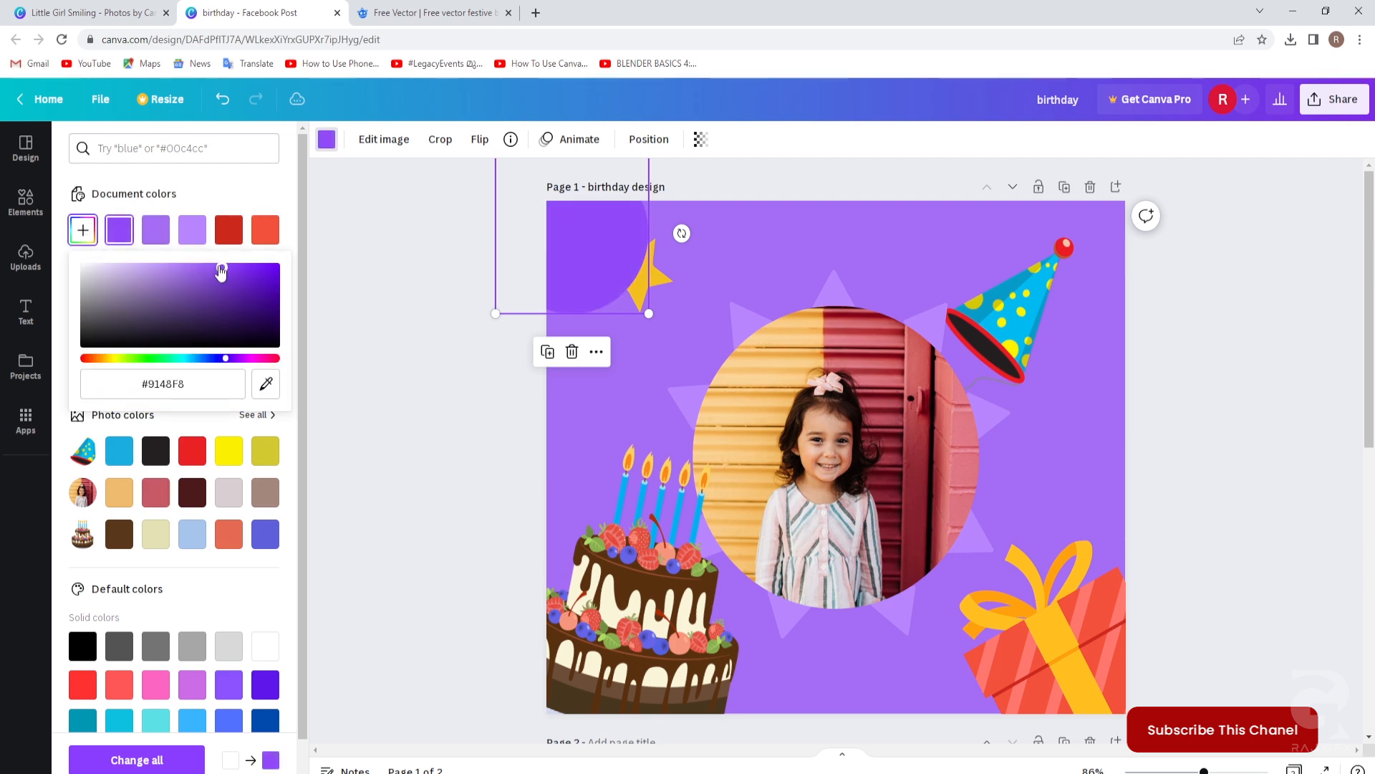
{"action": "left_click", "coordinate": [407, 388]}
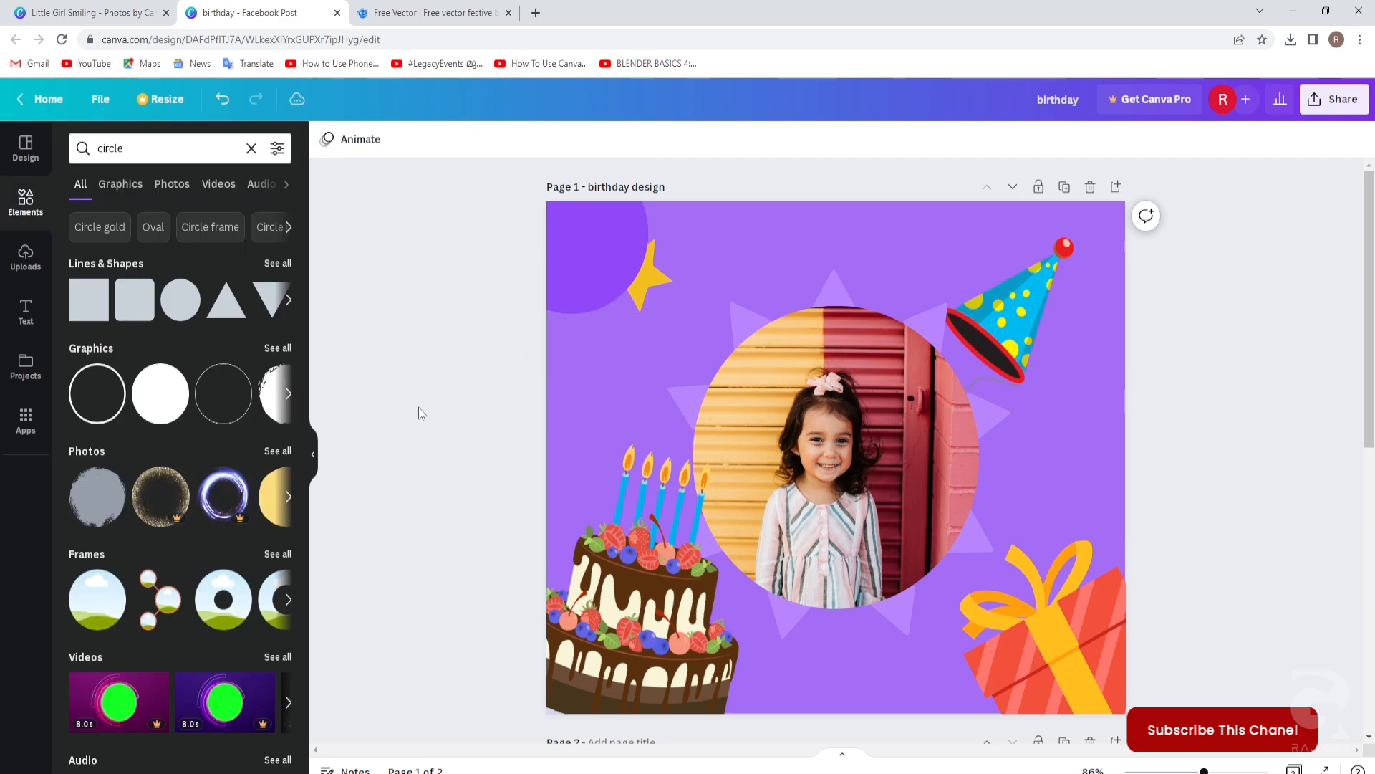
Bring the yellow star in front of the purple circle.
{"action": "left_click", "coordinate": [656, 281]}
{"action": "right_click", "coordinate": [657, 284]}
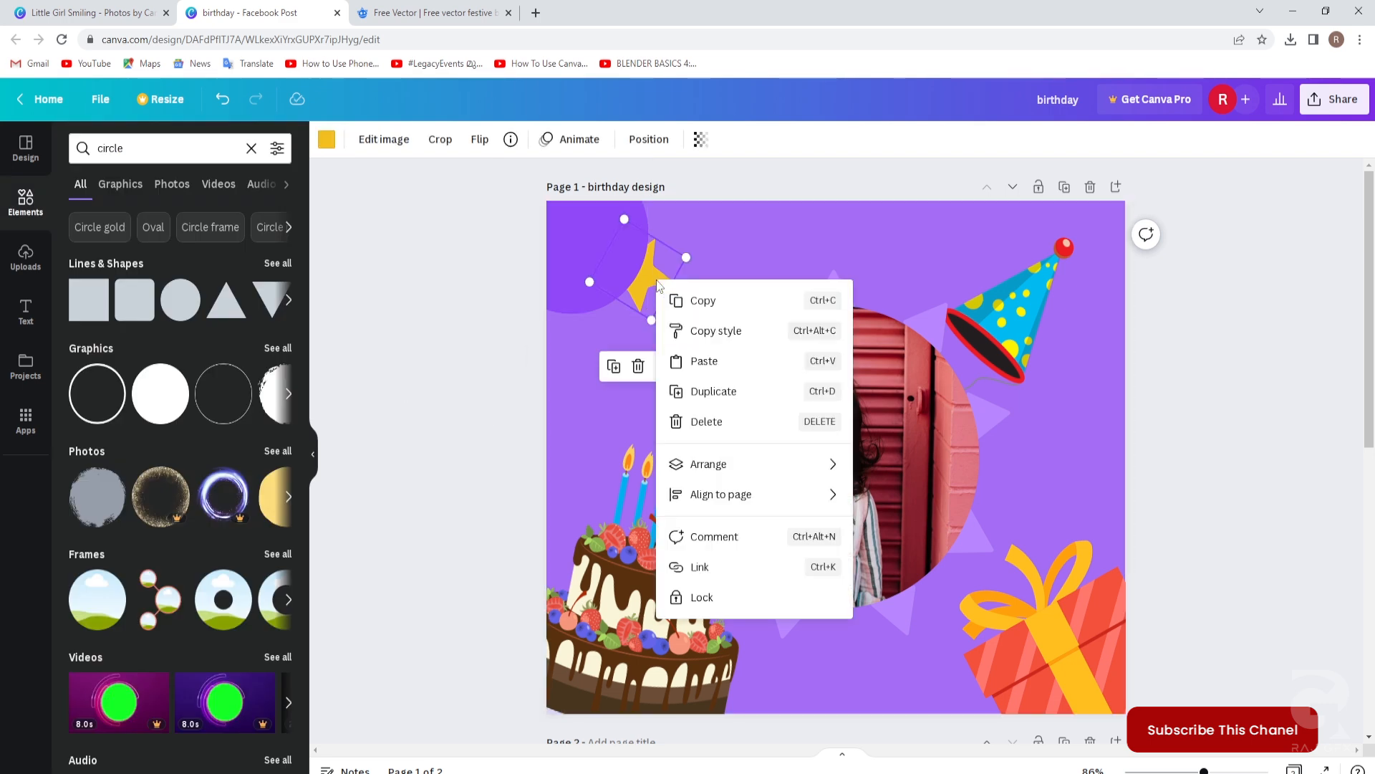
{"action": "mouse_move", "coordinate": [702, 470]}
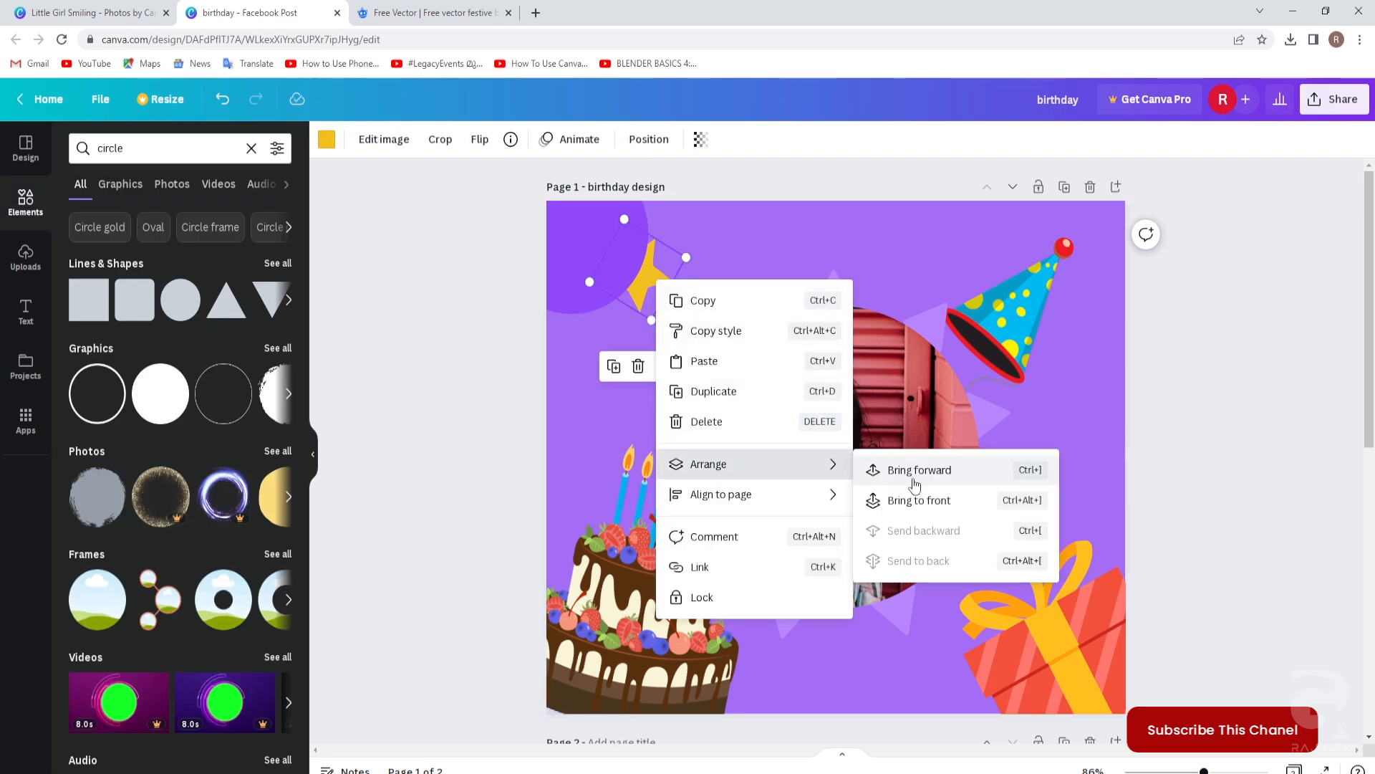
{"action": "left_click", "coordinate": [907, 502]}
{"action": "left_click", "coordinate": [448, 476]}
Move a purple circle to the top-right of page 1 and enlarge it.
{"action": "scroll", "coordinate": [434, 467], "scroll_direction": "down", "scroll_amount": 5}
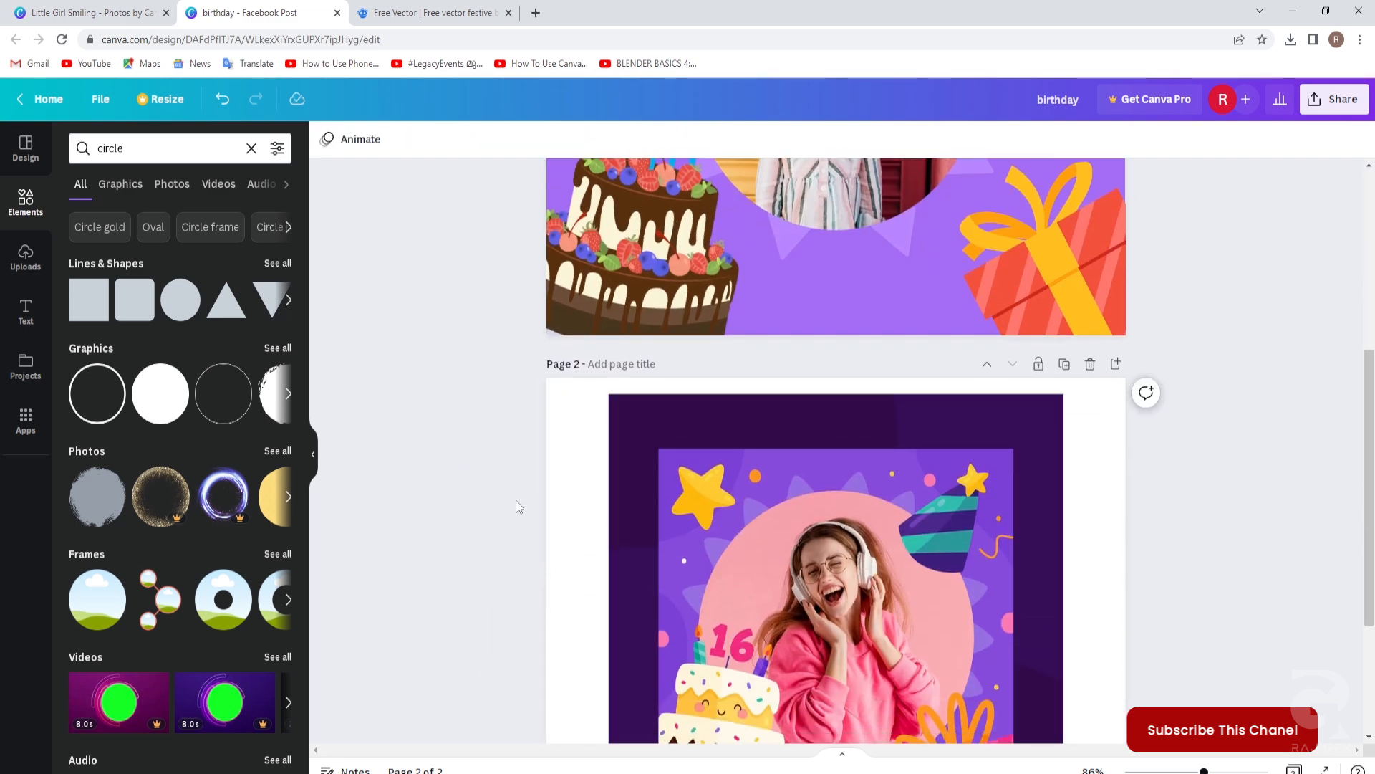
{"action": "scroll", "coordinate": [1004, 479], "scroll_direction": "down", "scroll_amount": 3}
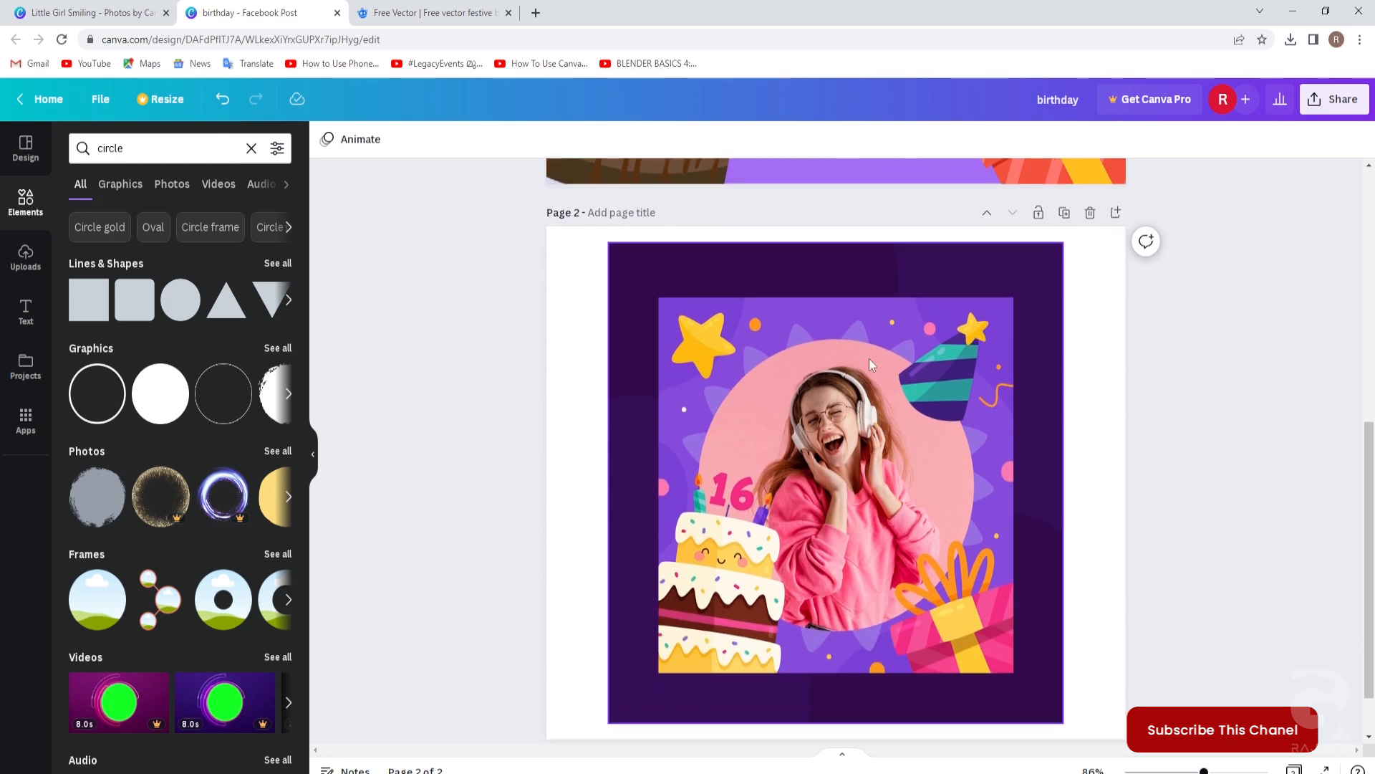
{"action": "scroll", "coordinate": [793, 355], "scroll_direction": "up", "scroll_amount": 10}
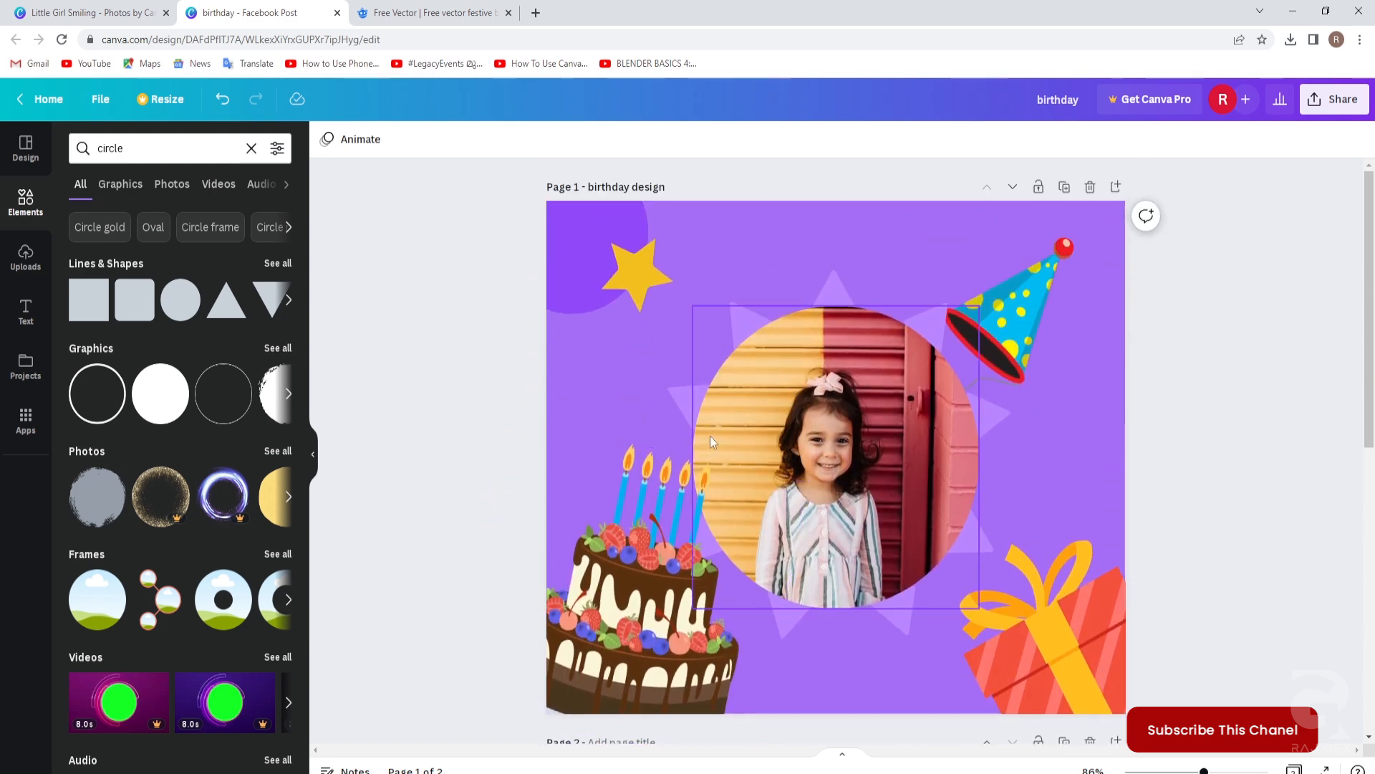
{"action": "left_click", "coordinate": [569, 269]}
{"action": "left_click_drag", "start_coordinate": [569, 262], "coordinate": [1089, 266]}
{"action": "left_click_drag", "start_coordinate": [1019, 315], "coordinate": [1007, 346]}
Bring the party hat in front of the circle, then shrink it and shift it toward the photo.
{"action": "left_click", "coordinate": [1189, 395]}
{"action": "left_click", "coordinate": [1005, 358]}
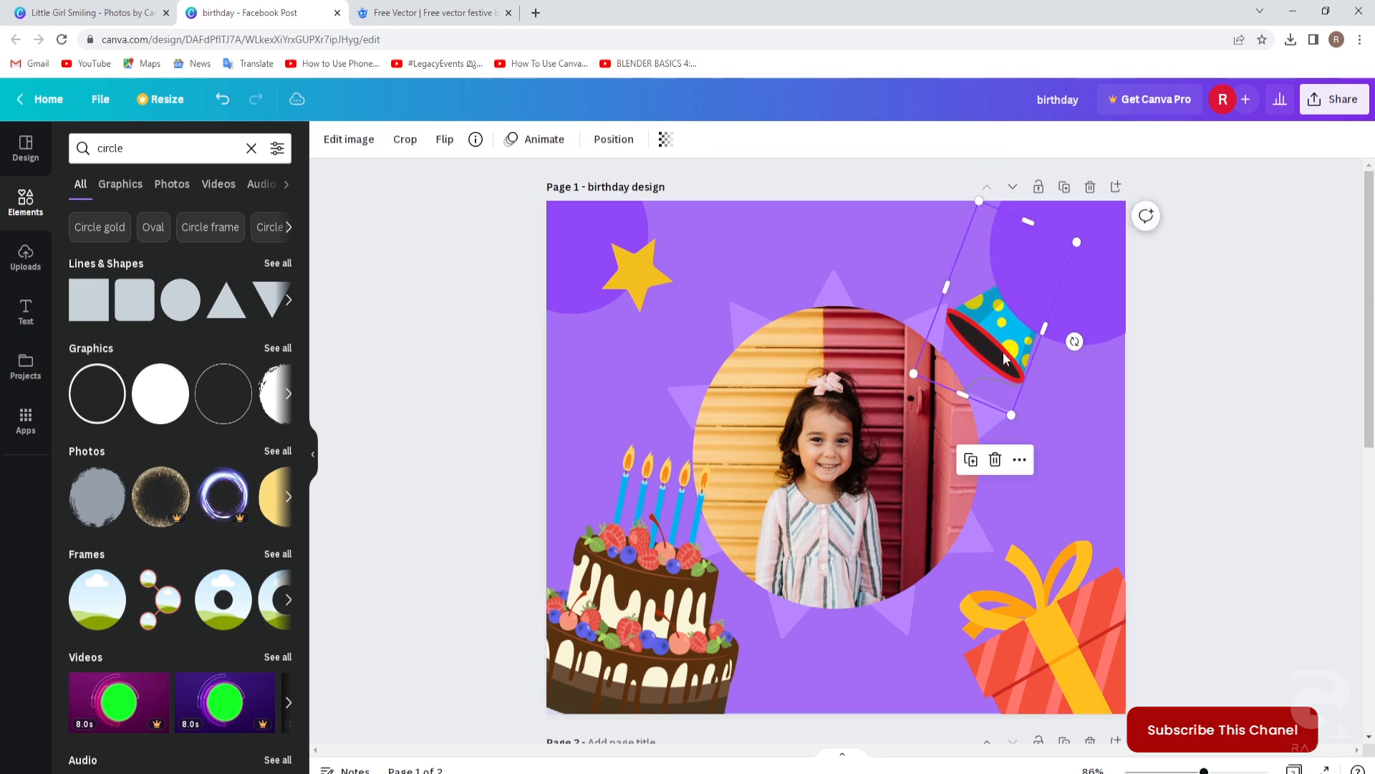
{"action": "right_click", "coordinate": [1005, 358]}
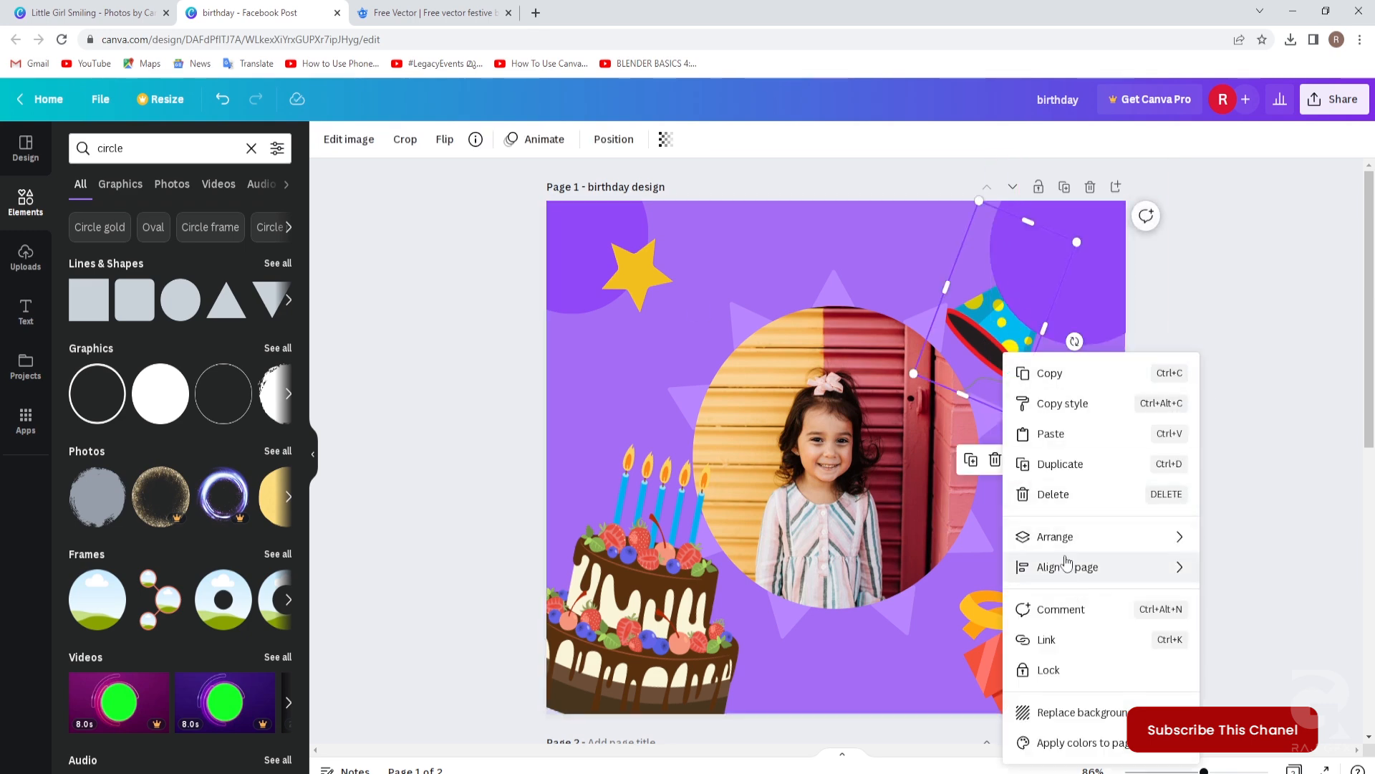
{"action": "mouse_move", "coordinate": [1065, 538]}
{"action": "left_click", "coordinate": [901, 569]}
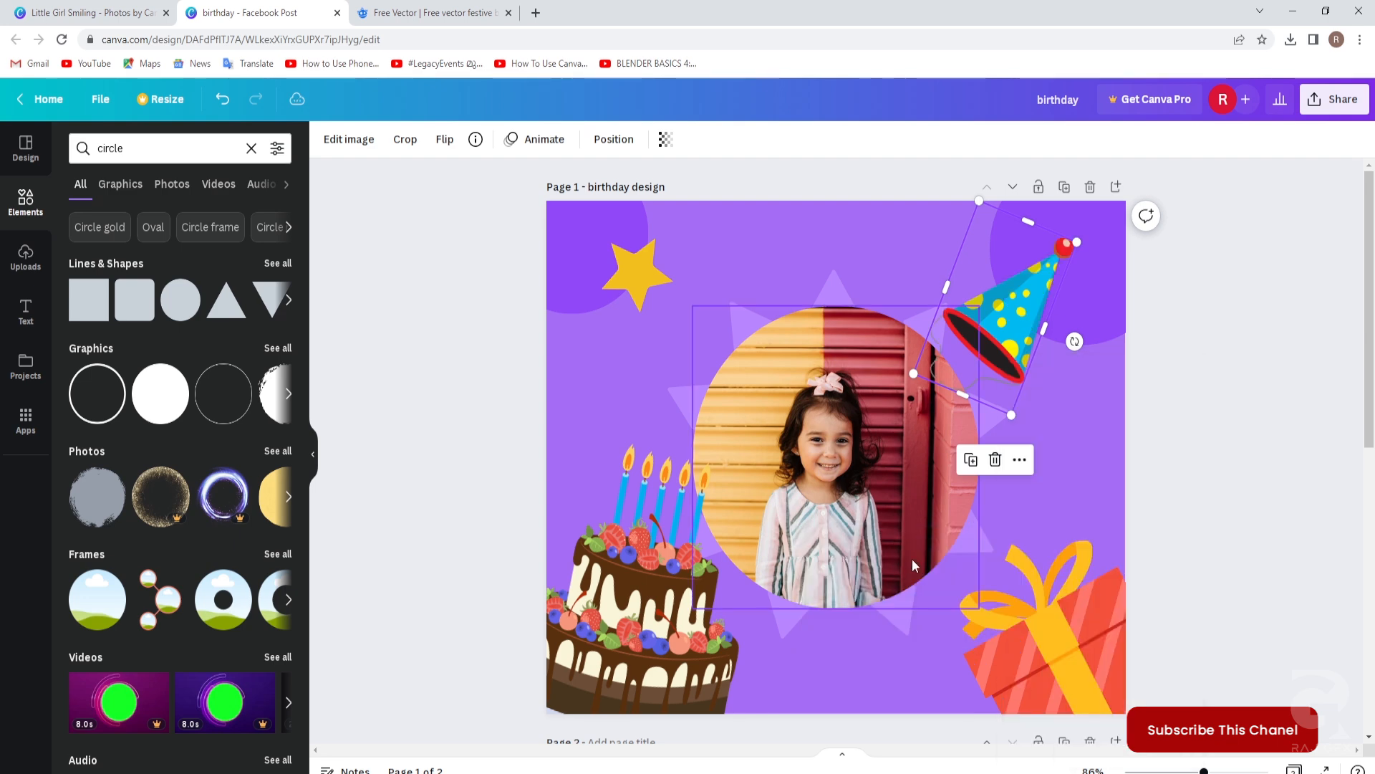
{"action": "left_click", "coordinate": [1197, 462]}
{"action": "left_click", "coordinate": [1029, 353]}
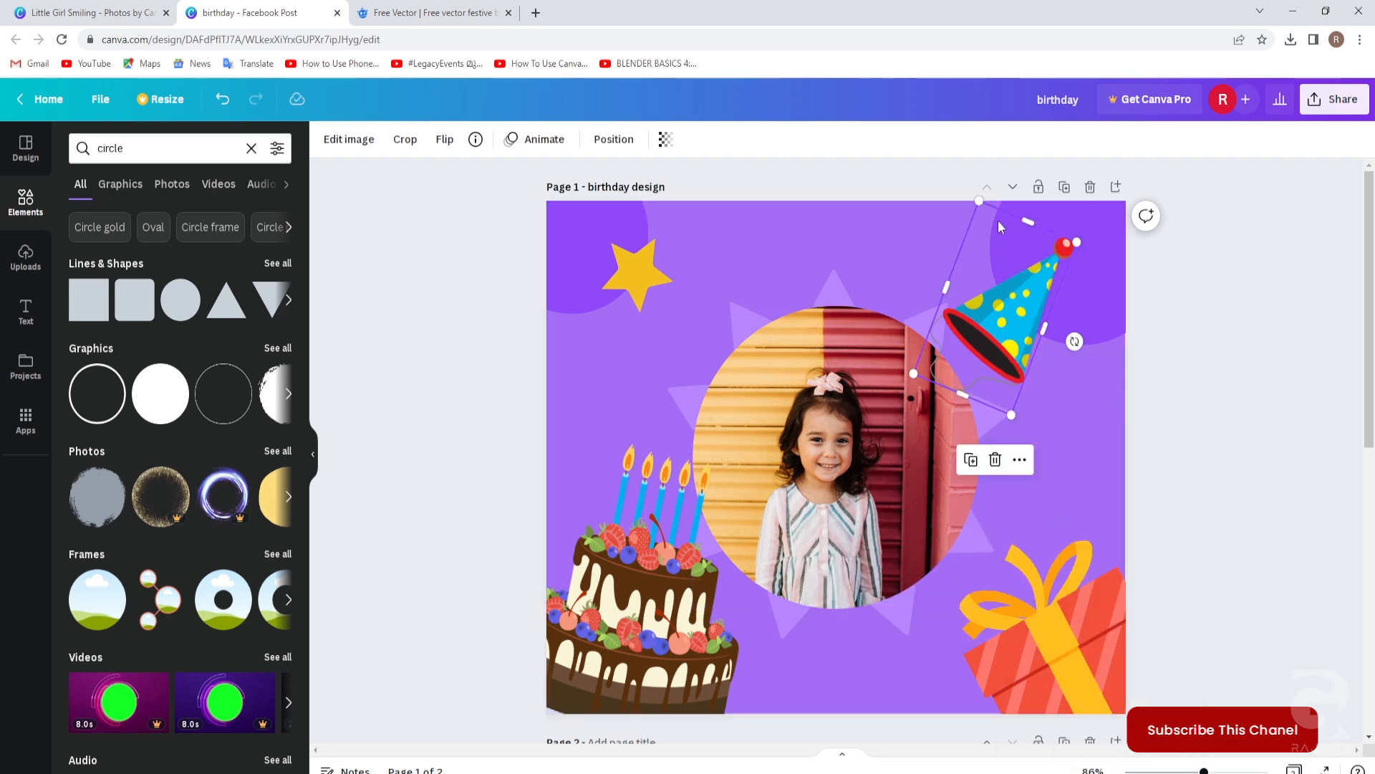
{"action": "left_click_drag", "start_coordinate": [979, 202], "coordinate": [986, 233]}
{"action": "left_click_drag", "start_coordinate": [1006, 349], "coordinate": [945, 351]}
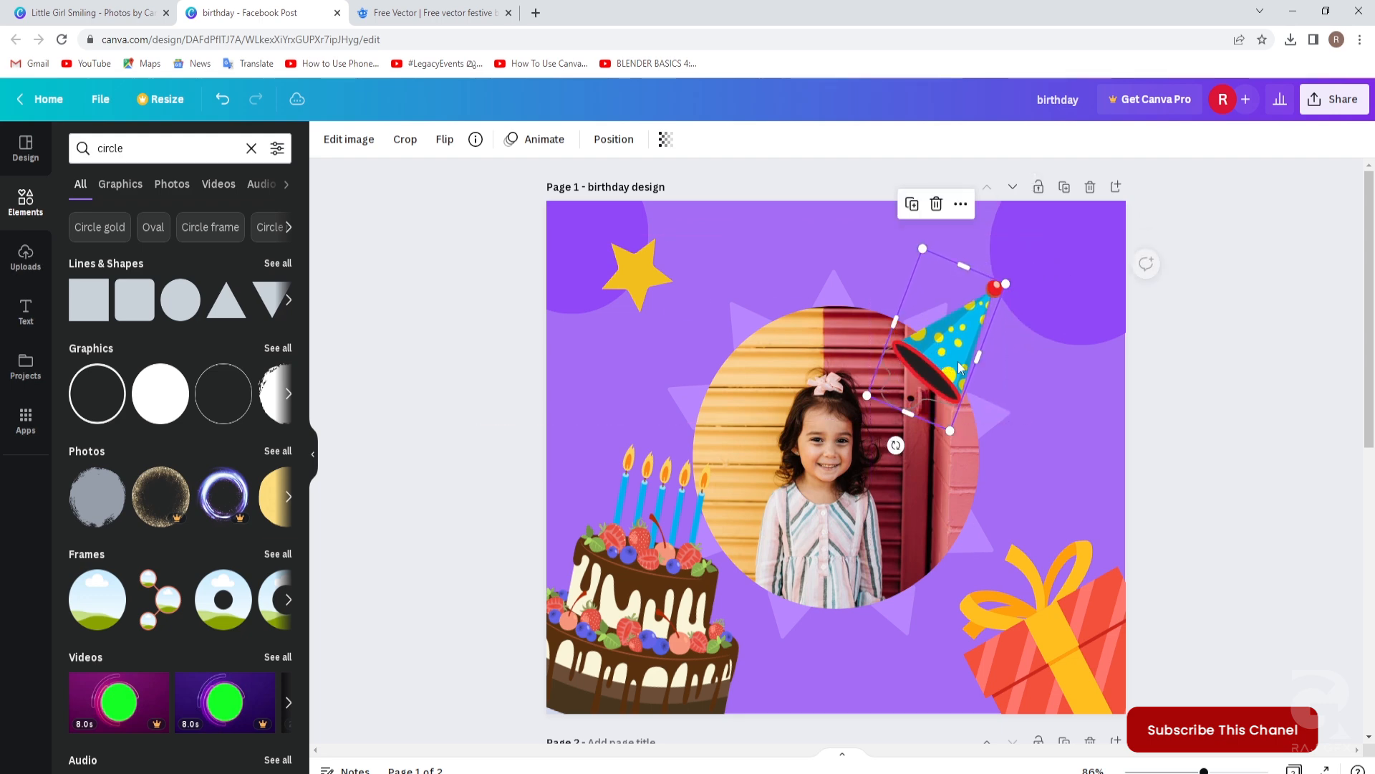
Drag the top-right purple circle down to page 1's bottom-right corner.
{"action": "scroll", "coordinate": [1177, 432], "scroll_direction": "down", "scroll_amount": 4}
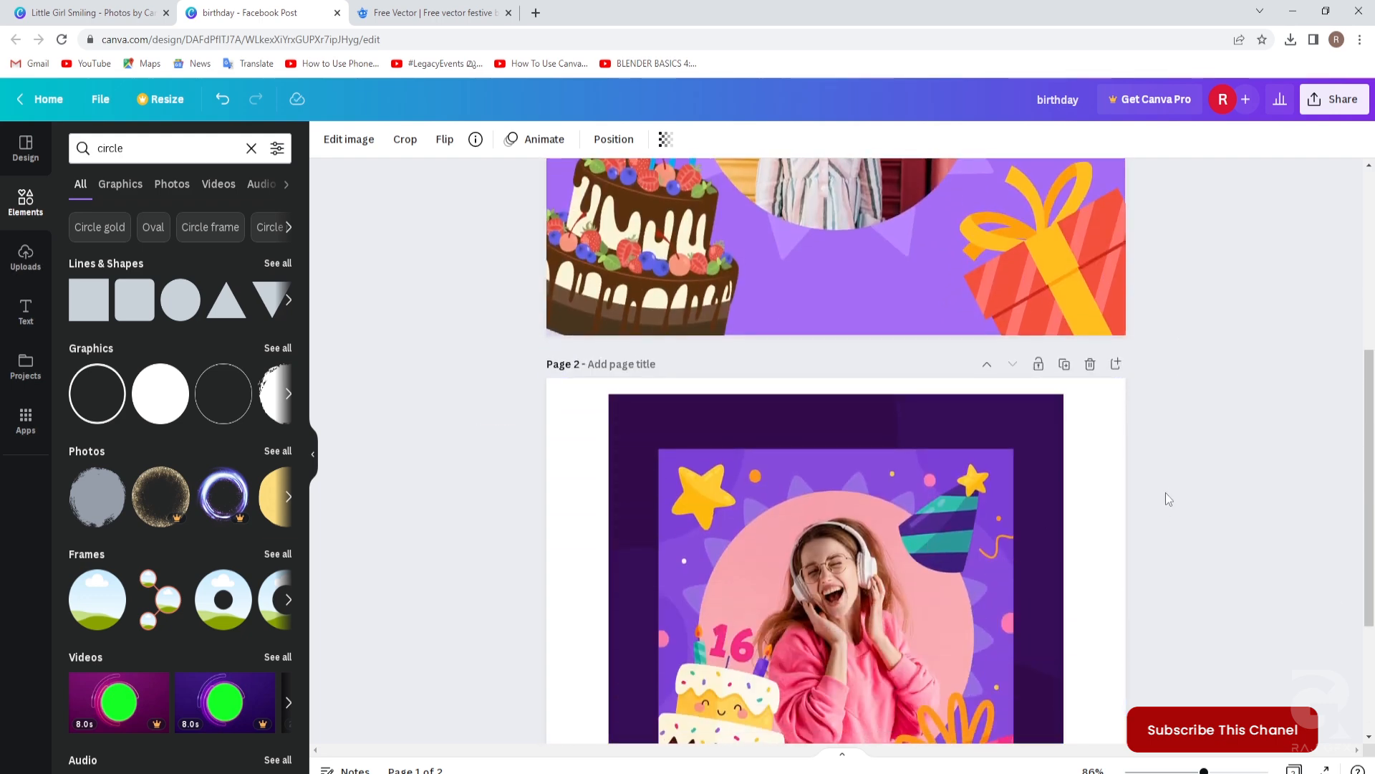
{"action": "scroll", "coordinate": [1165, 489], "scroll_direction": "up", "scroll_amount": 5}
{"action": "left_click", "coordinate": [1209, 466]}
{"action": "scroll", "coordinate": [1200, 434], "scroll_direction": "down", "scroll_amount": 1}
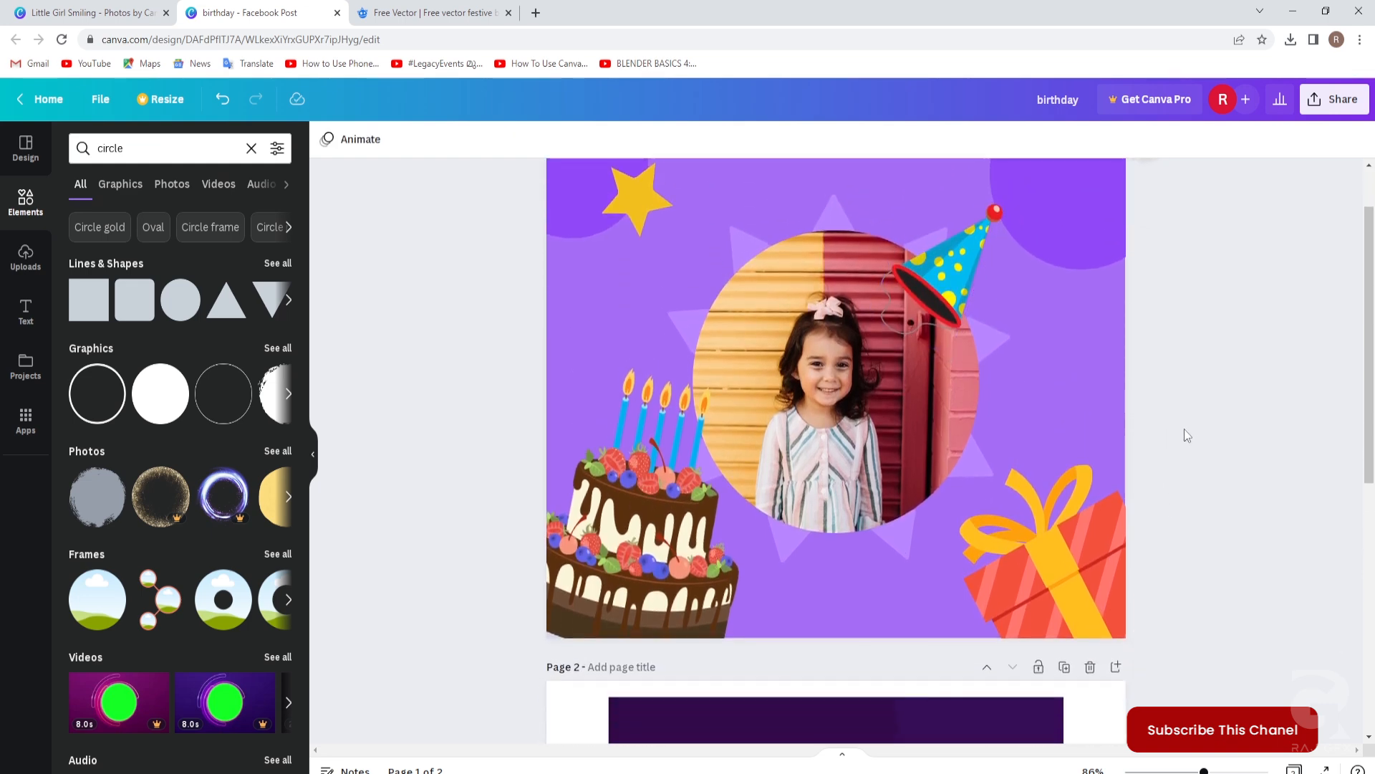
{"action": "left_click", "coordinate": [1072, 251]}
{"action": "left_click_drag", "start_coordinate": [1071, 252], "coordinate": [1023, 672]}
Bring the gift to the front, in front of the bottom-right purple circle.
{"action": "scroll", "coordinate": [1191, 532], "scroll_direction": "down", "scroll_amount": 2}
{"action": "scroll", "coordinate": [1191, 533], "scroll_direction": "up", "scroll_amount": 1}
{"action": "left_click", "coordinate": [1081, 254]}
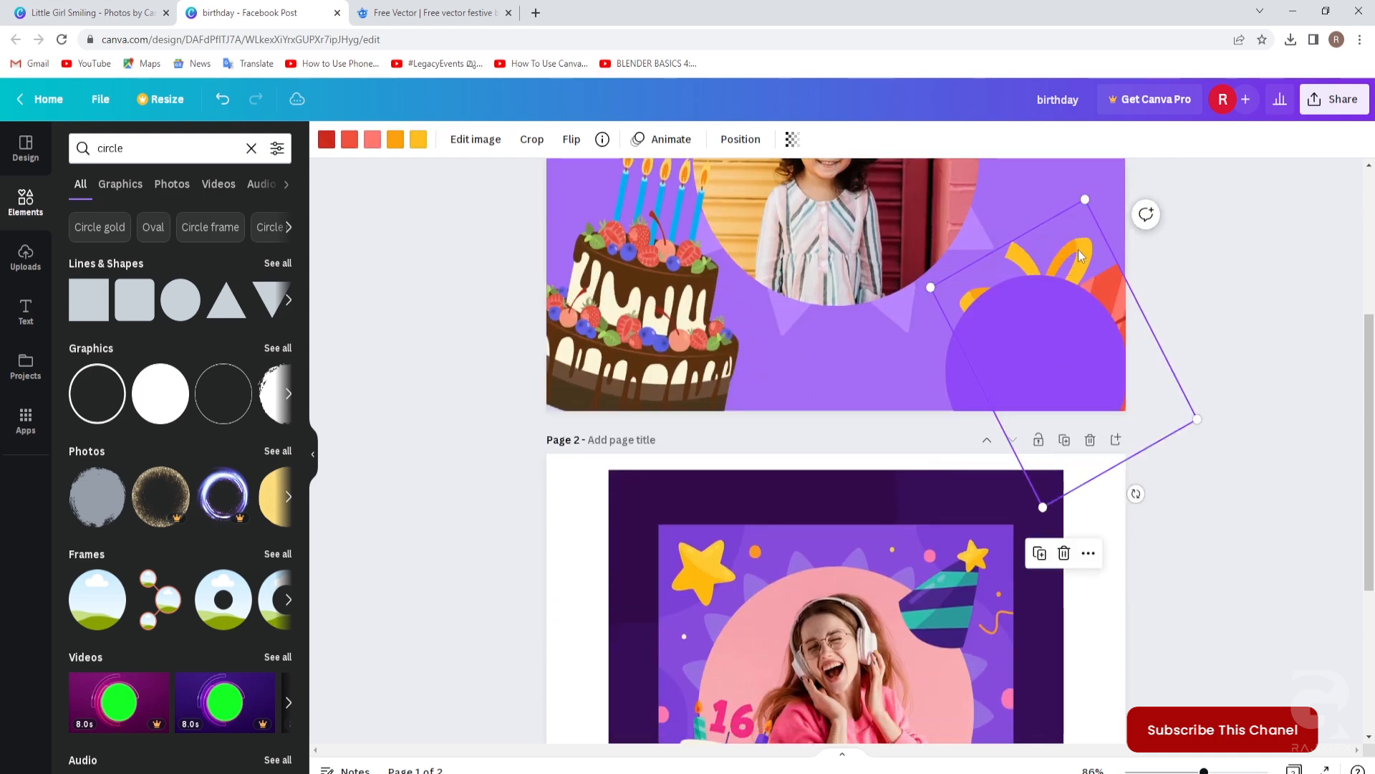
{"action": "right_click", "coordinate": [1082, 253]}
{"action": "mouse_move", "coordinate": [1115, 437]}
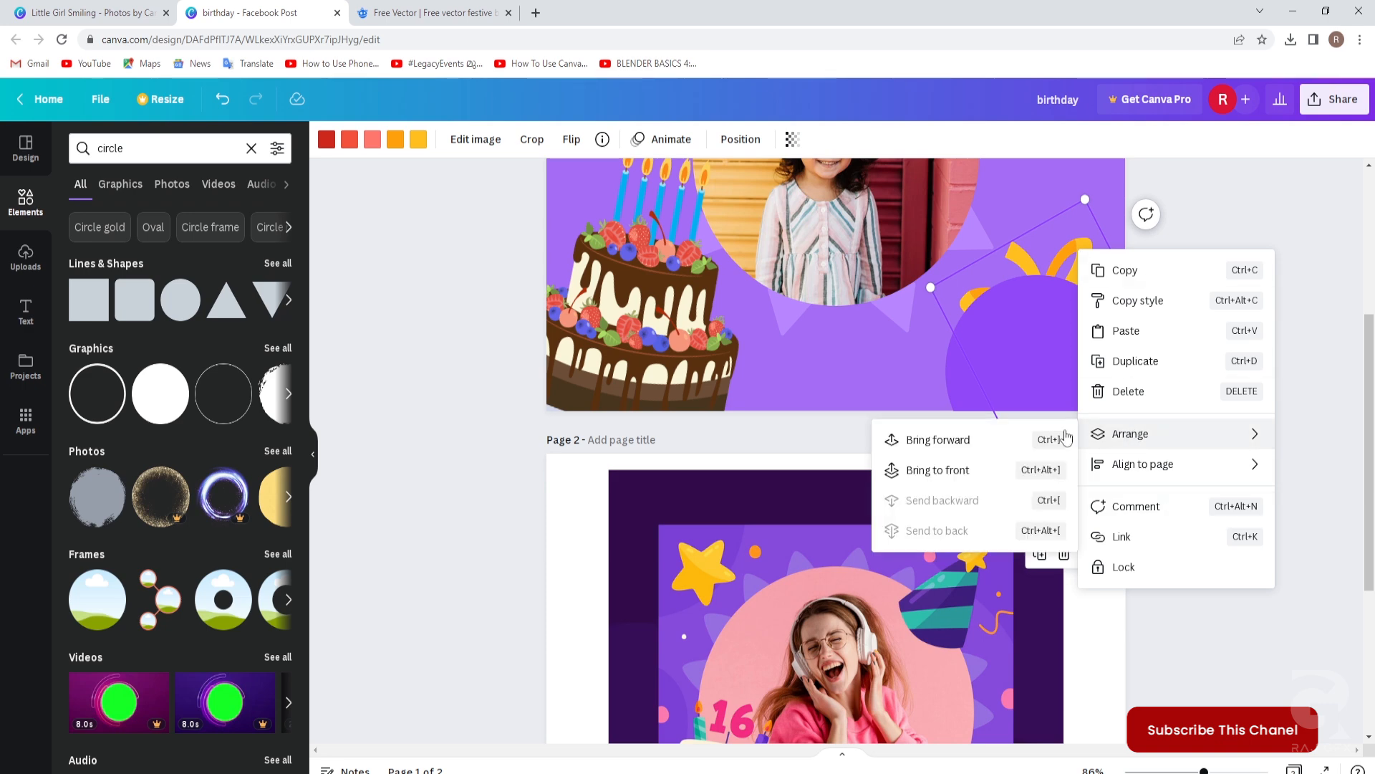
{"action": "left_click", "coordinate": [939, 470]}
{"action": "left_click", "coordinate": [1282, 512]}
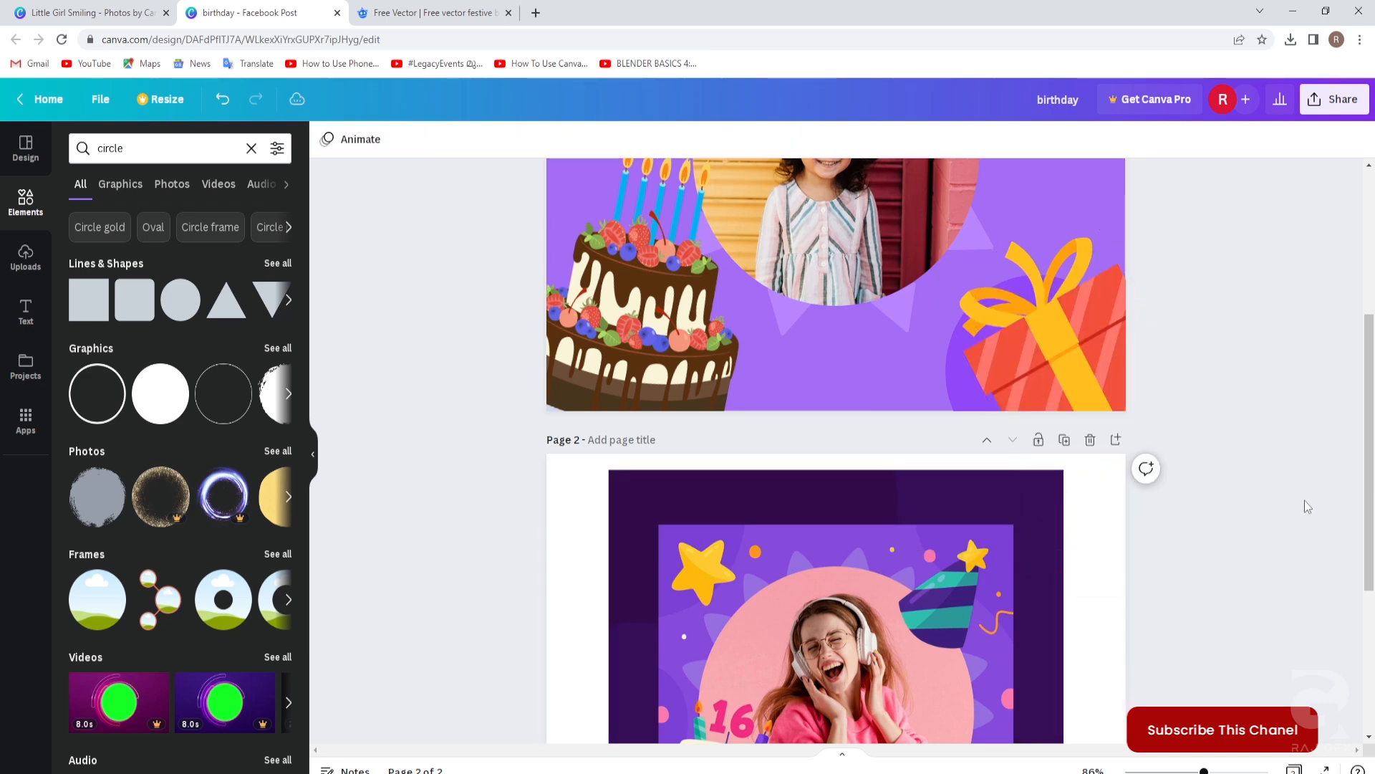
Move the purple circle left under the cake and deepen its purple slightly.
{"action": "left_click", "coordinate": [957, 402]}
{"action": "left_click_drag", "start_coordinate": [959, 393], "coordinate": [611, 419]}
{"action": "left_click", "coordinate": [326, 140]}
{"action": "left_click", "coordinate": [83, 231]}
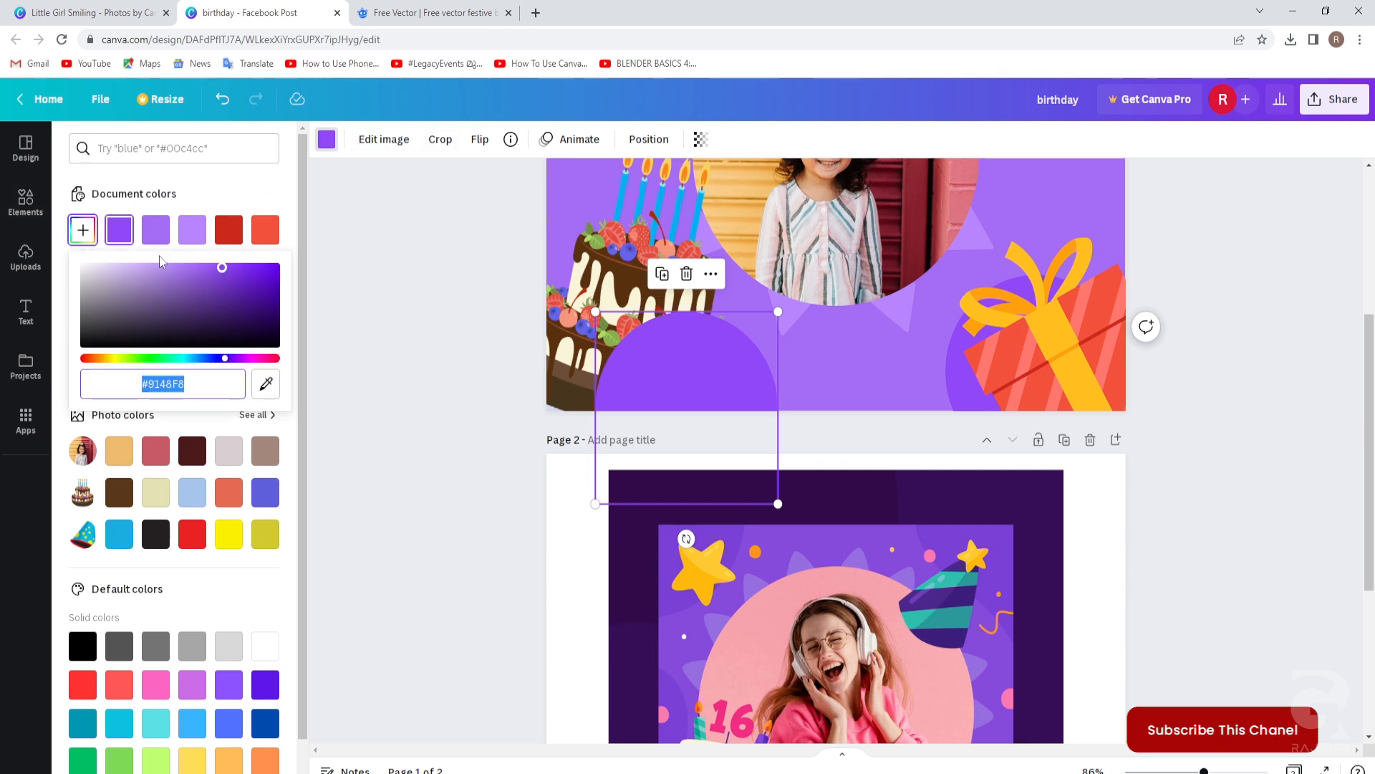
{"action": "left_click_drag", "start_coordinate": [222, 271], "coordinate": [231, 267]}
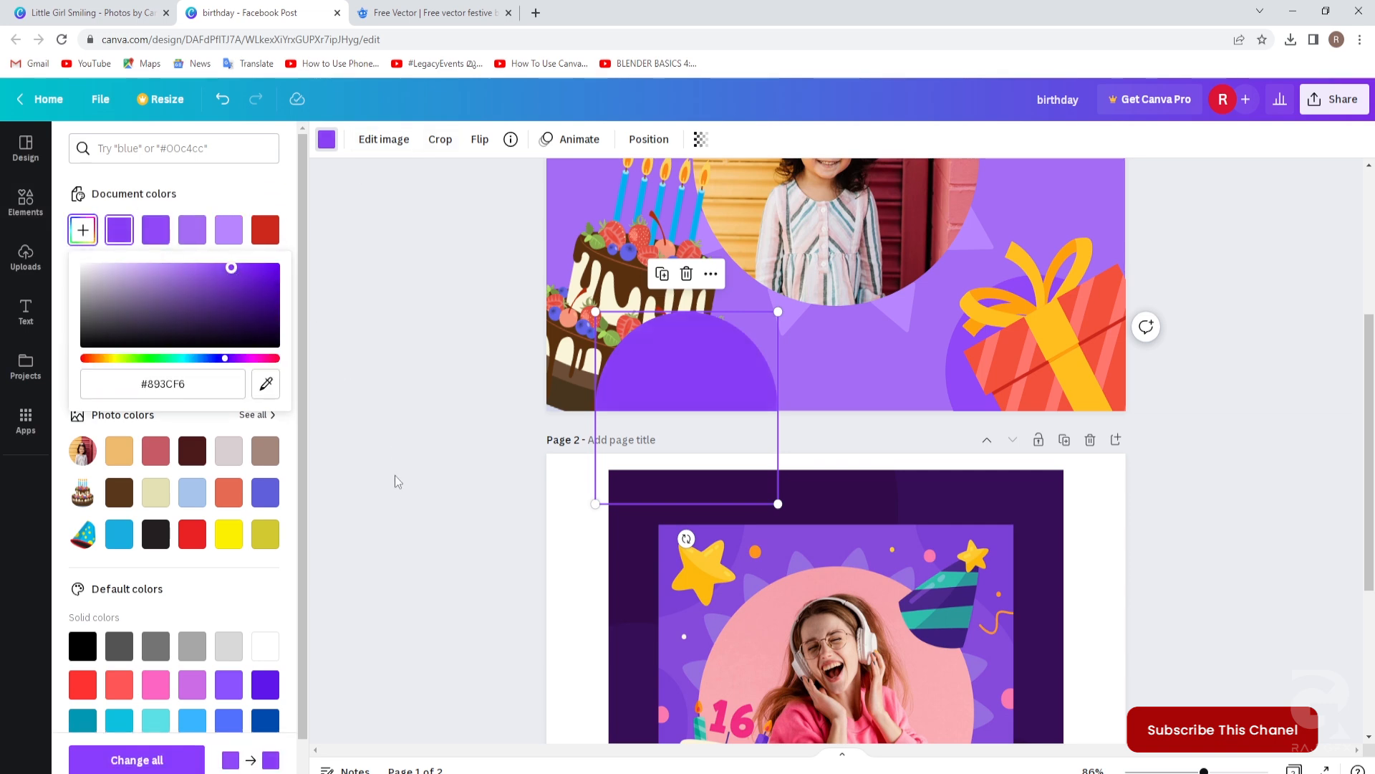
{"action": "left_click", "coordinate": [392, 472]}
Unlock the cake image and bring it in front of the circle.
{"action": "scroll", "coordinate": [384, 463], "scroll_direction": "up", "scroll_amount": 3}
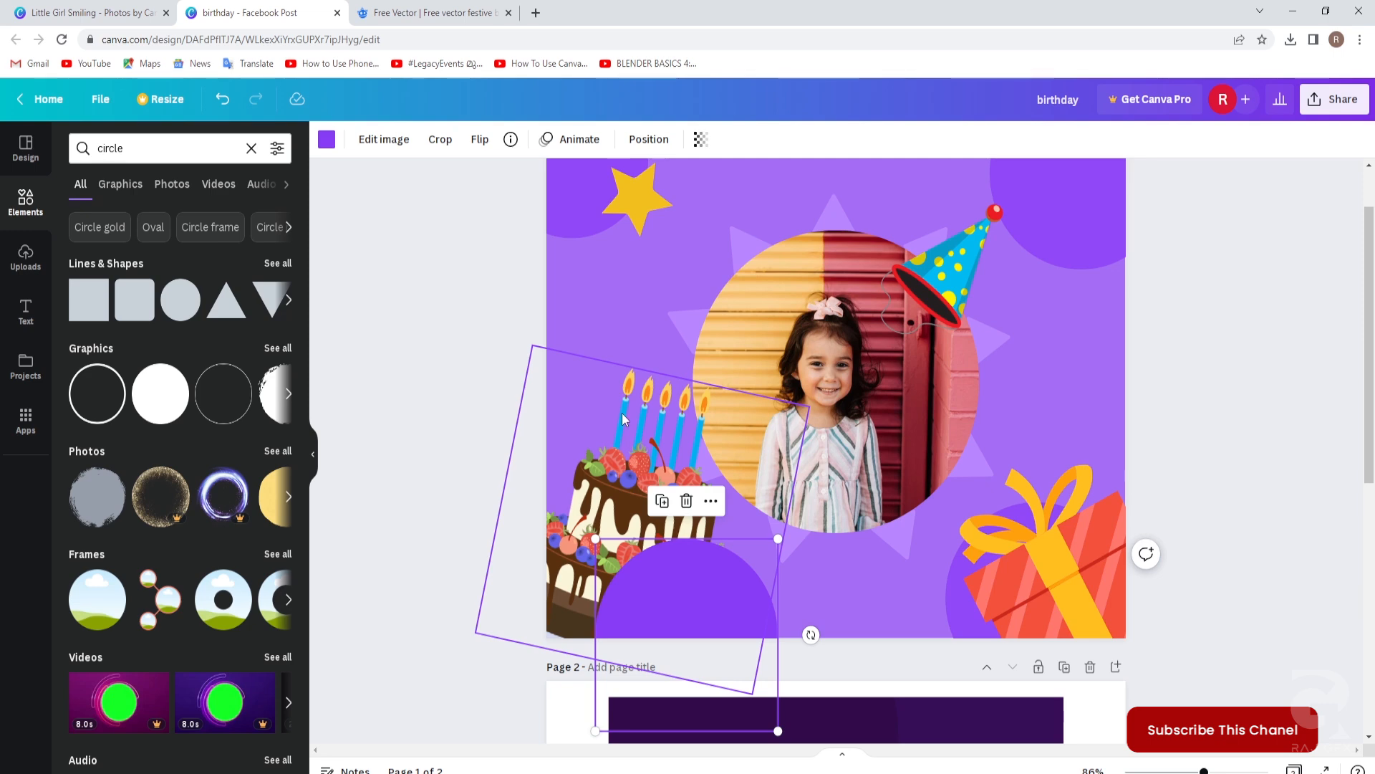
{"action": "left_click", "coordinate": [623, 419]}
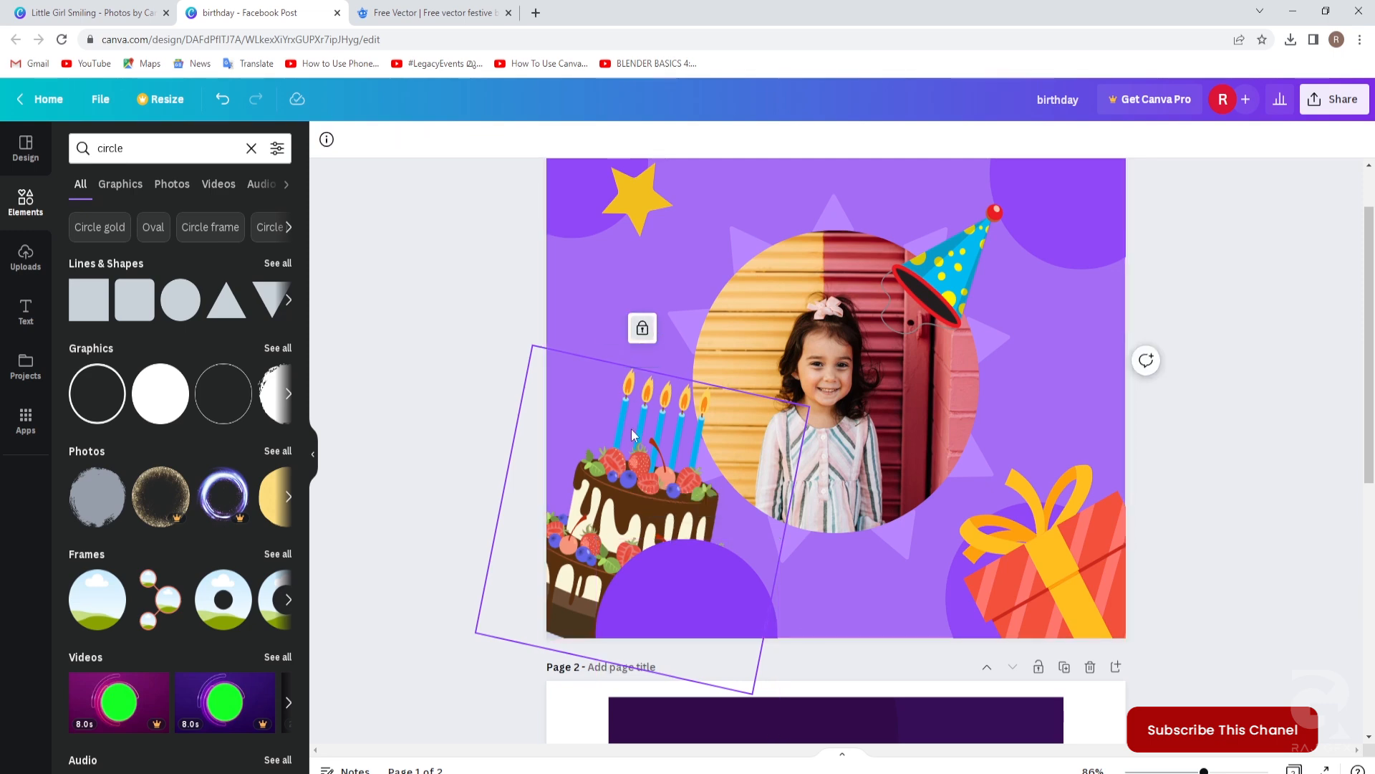
{"action": "left_click", "coordinate": [643, 329]}
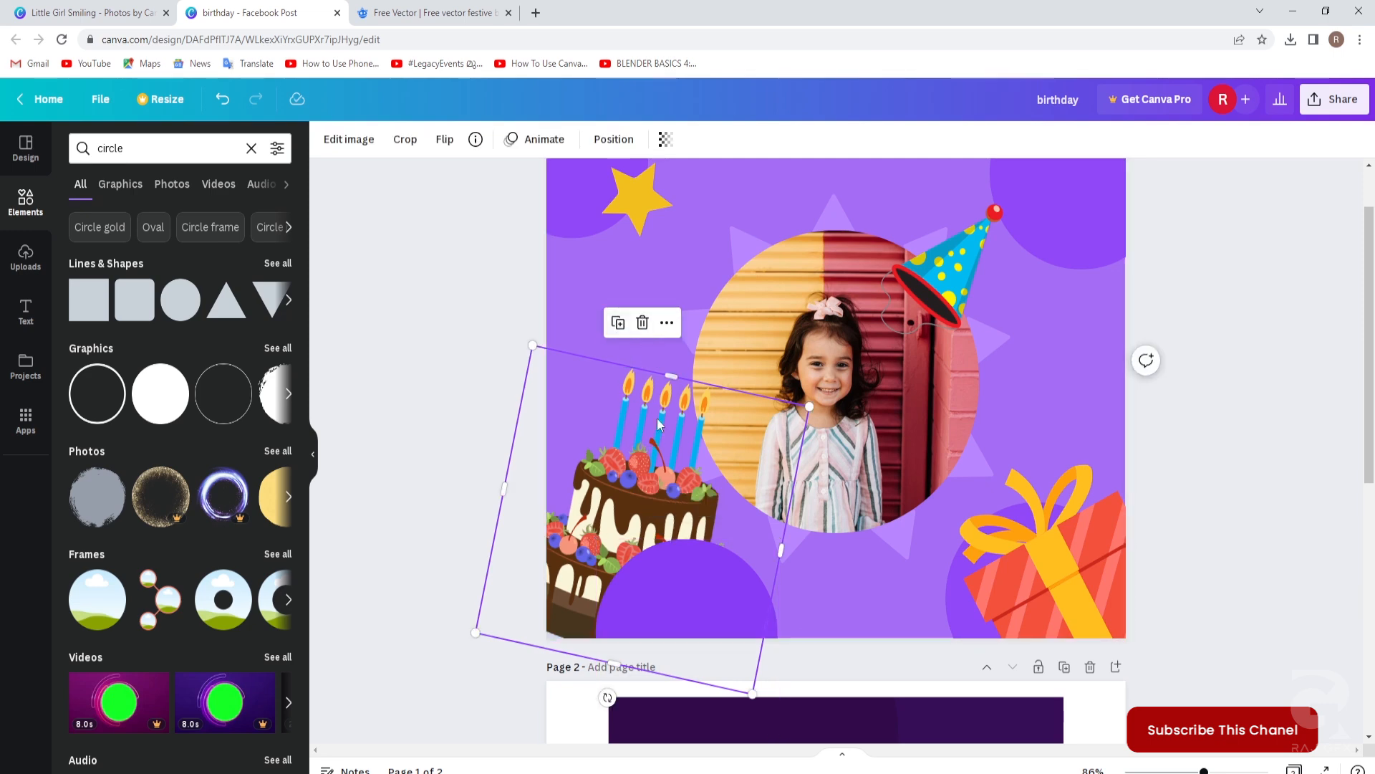
{"action": "right_click", "coordinate": [630, 469]}
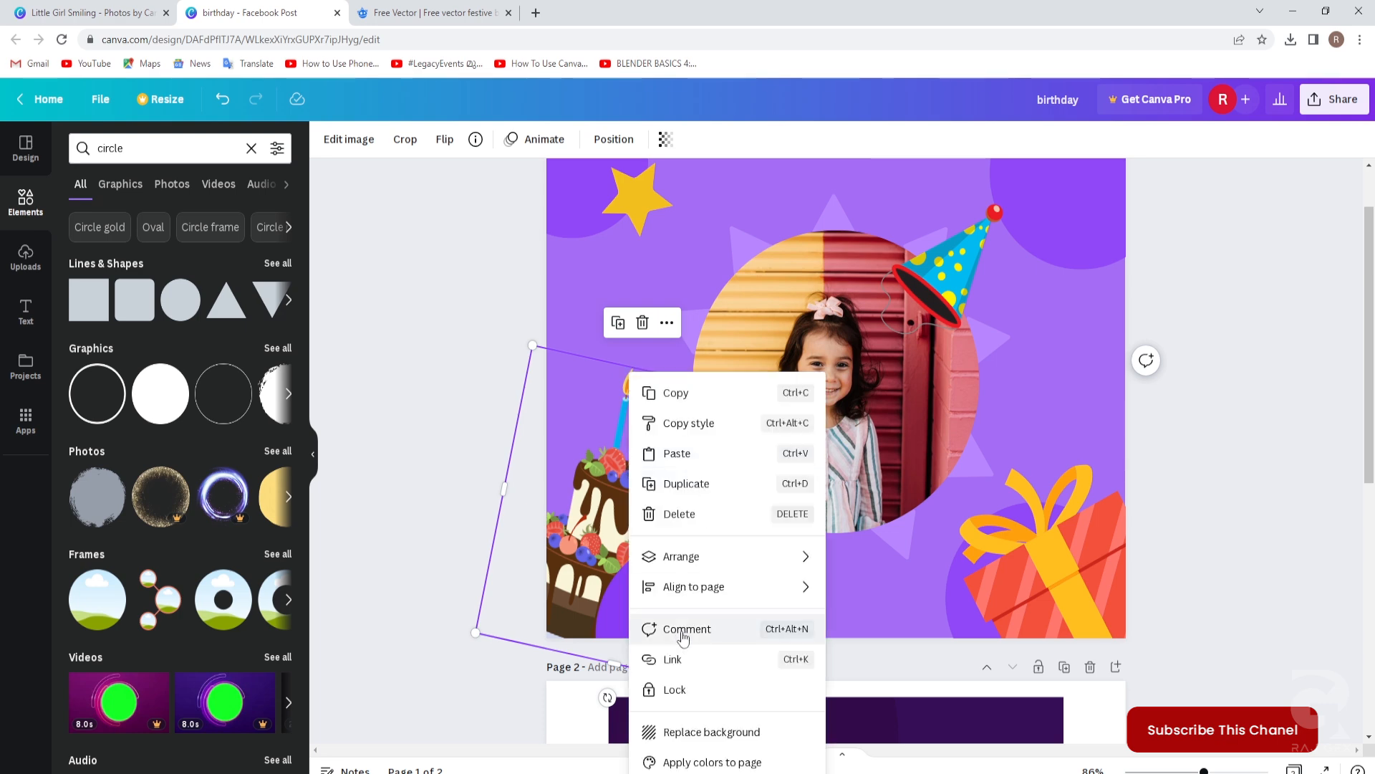
{"action": "mouse_move", "coordinate": [777, 559]}
{"action": "left_click", "coordinate": [891, 592]}
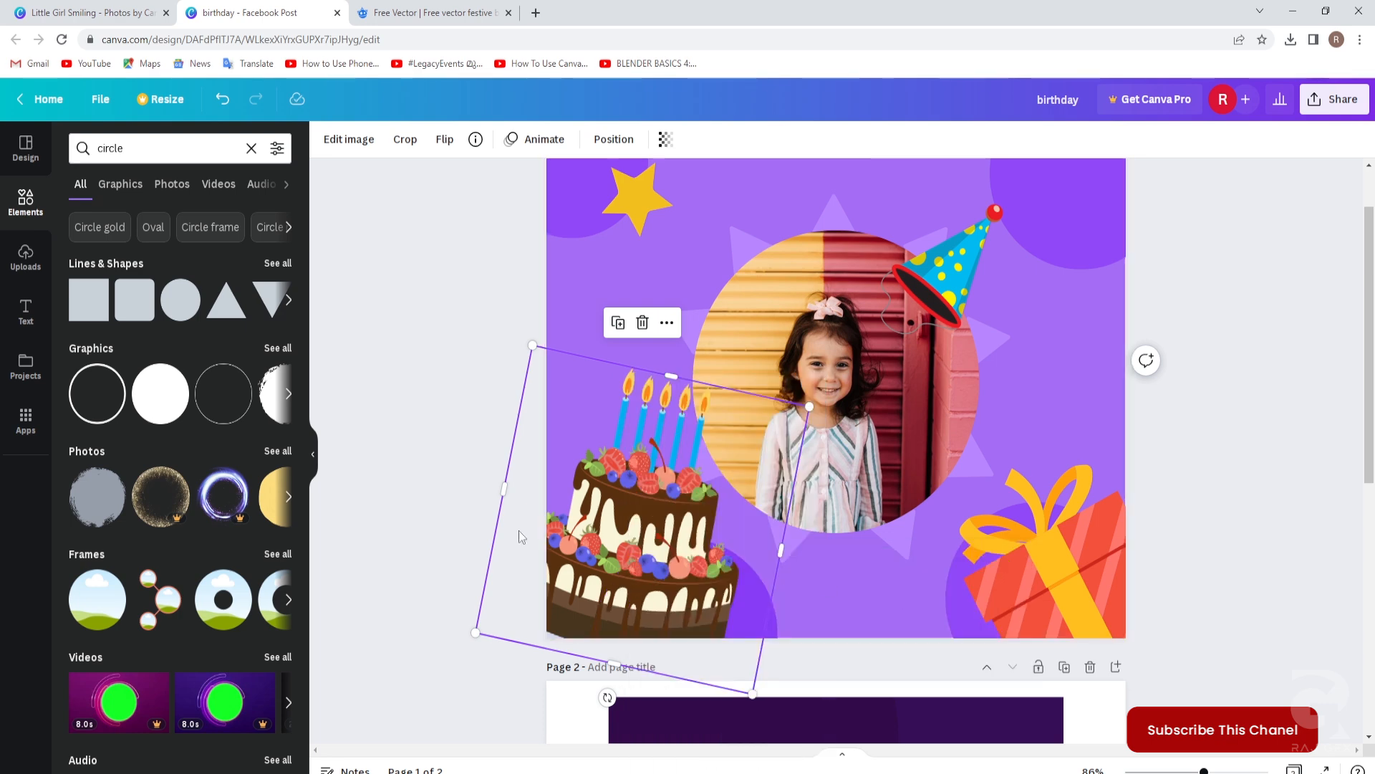
{"action": "left_click", "coordinate": [1170, 476]}
{"action": "scroll", "coordinate": [1170, 477], "scroll_direction": "up", "scroll_amount": 1}
{"action": "scroll", "coordinate": [1167, 470], "scroll_direction": "down", "scroll_amount": 6}
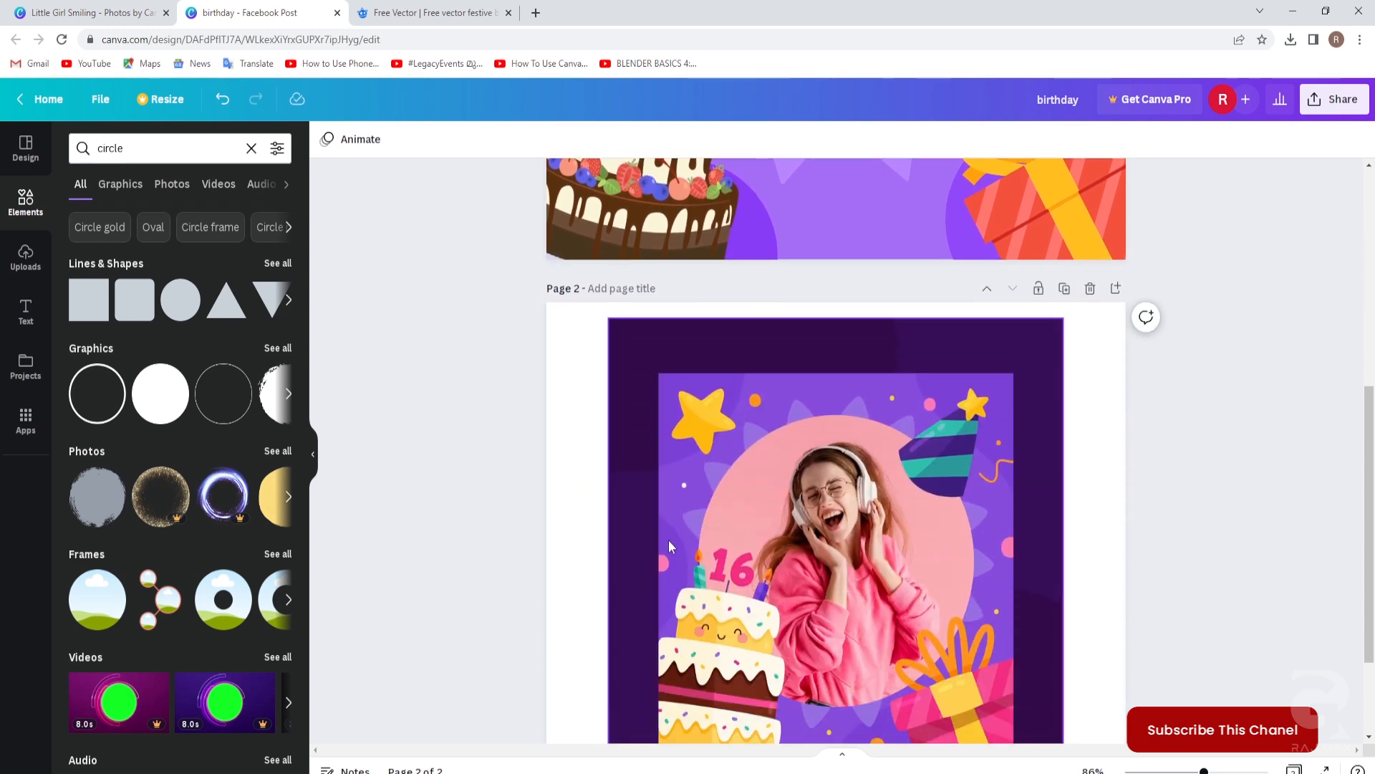
Shrink the top-left purple circle into a 53×53 yellow dot.
{"action": "scroll", "coordinate": [910, 534], "scroll_direction": "up", "scroll_amount": 5}
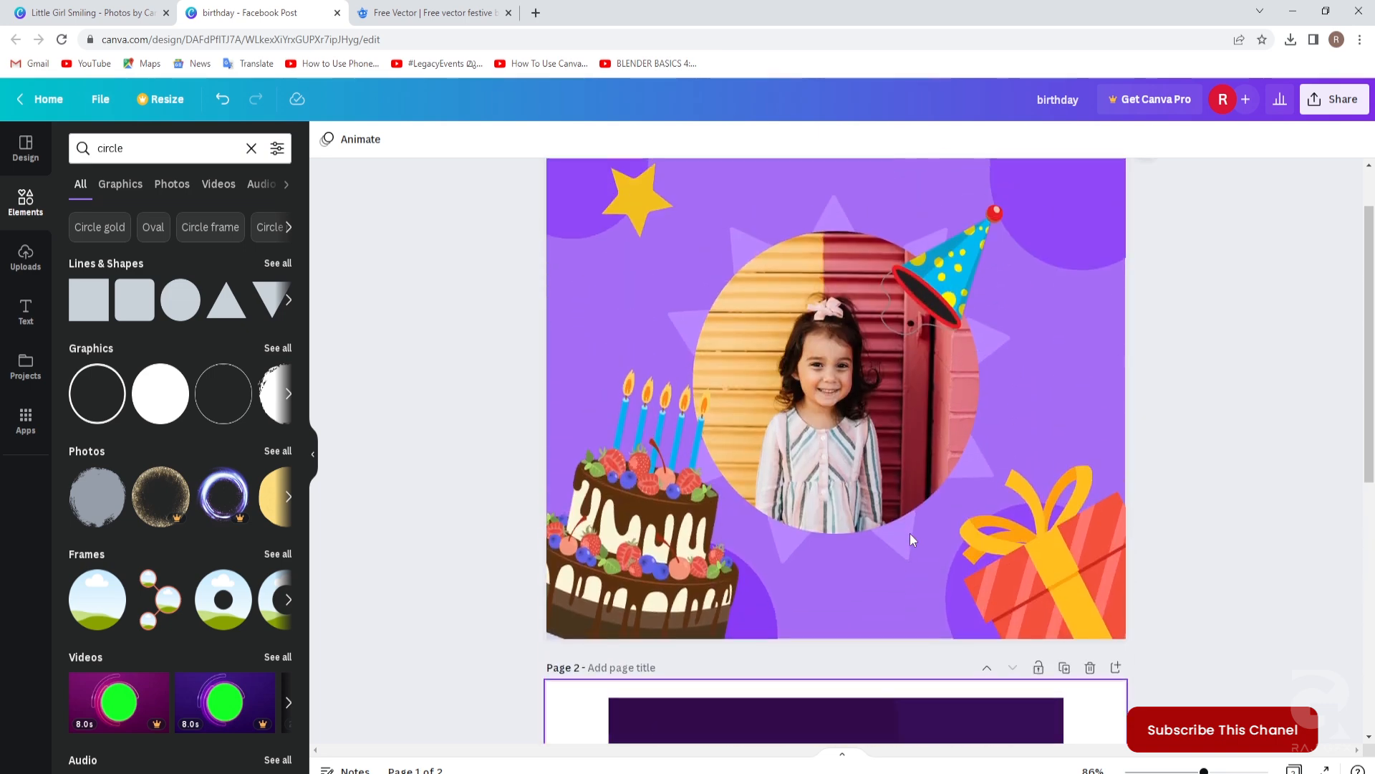
{"action": "left_click", "coordinate": [576, 268]}
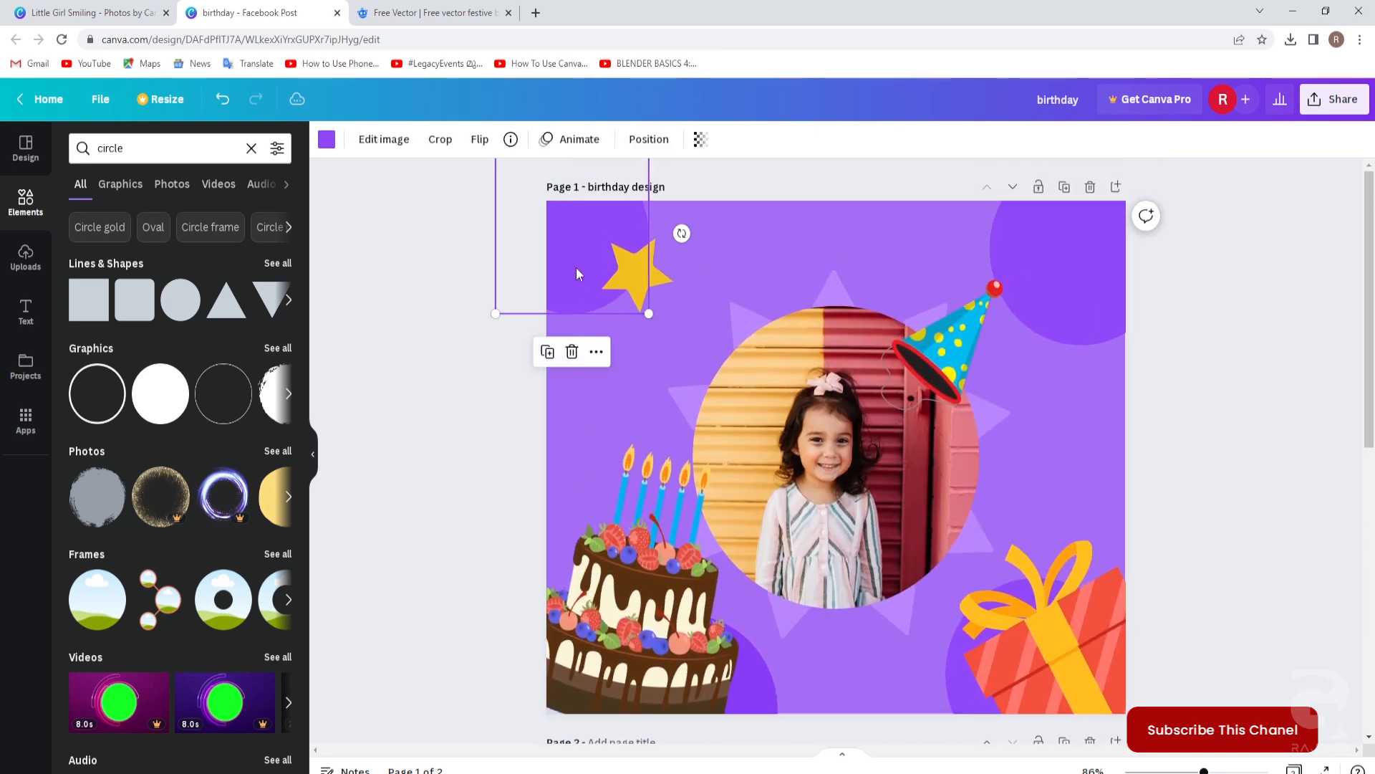
{"action": "left_click_drag", "start_coordinate": [574, 267], "coordinate": [695, 281]}
{"action": "left_click_drag", "start_coordinate": [616, 167], "coordinate": [677, 332]}
{"action": "left_click", "coordinate": [326, 141]}
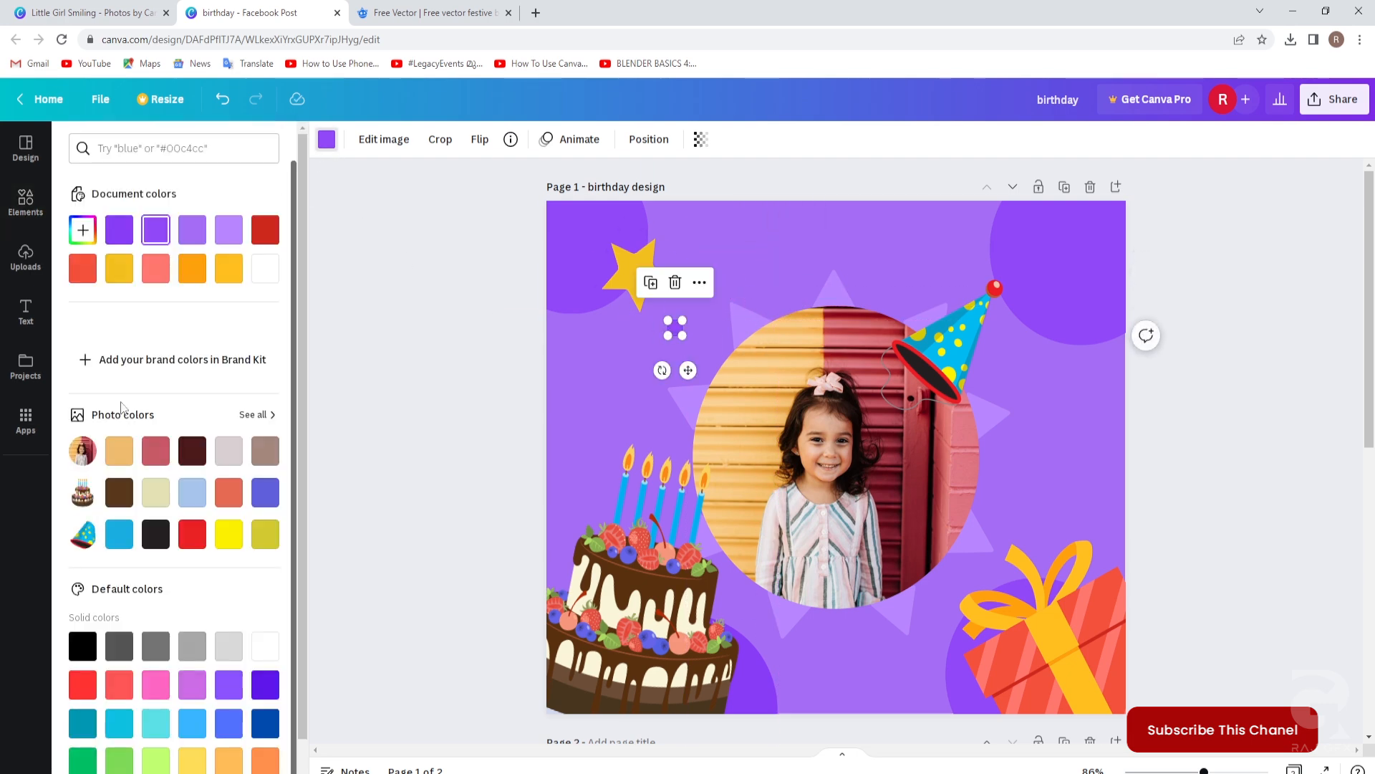
{"action": "left_click", "coordinate": [134, 275]}
{"action": "left_click", "coordinate": [411, 320]}
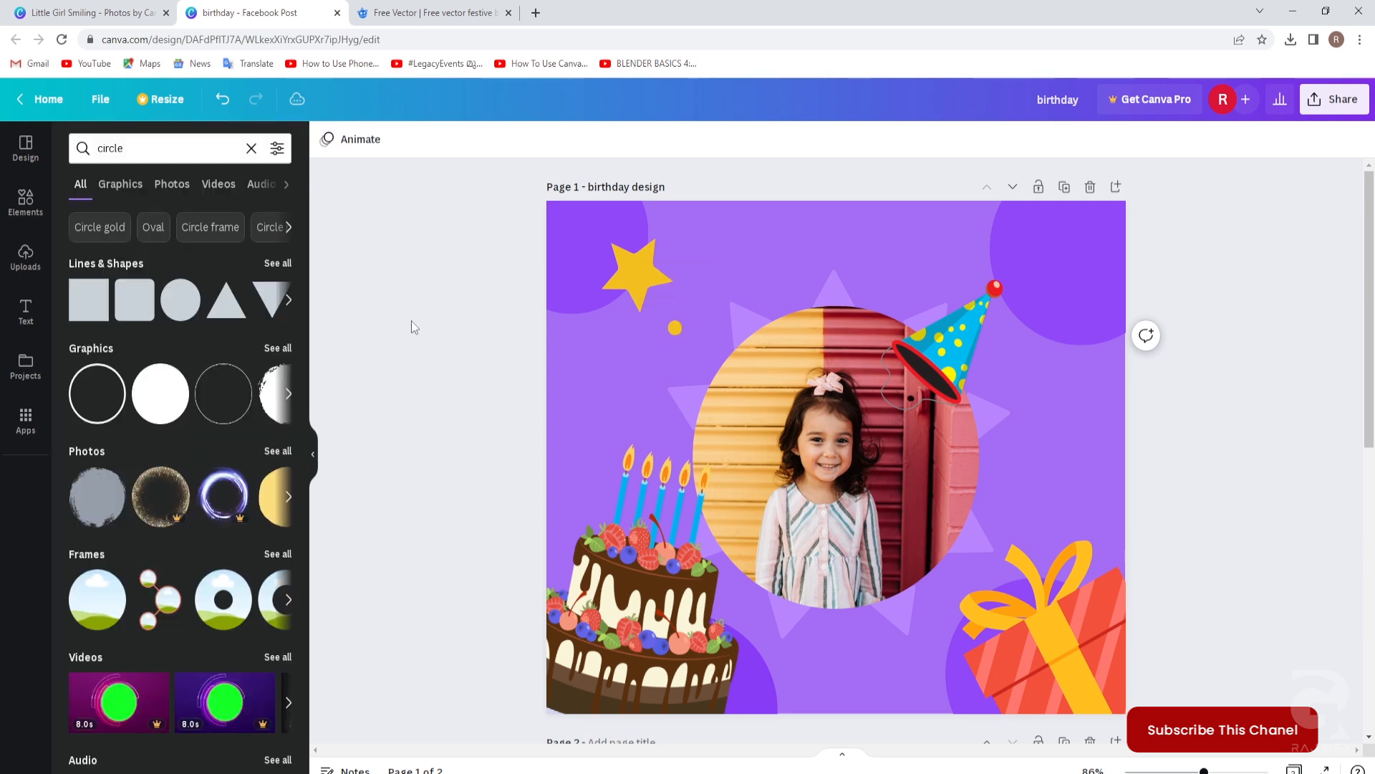
Move the dot to the right of the photo and recolour it salmon.
{"action": "left_click", "coordinate": [676, 331]}
{"action": "left_click_drag", "start_coordinate": [676, 331], "coordinate": [1042, 448]}
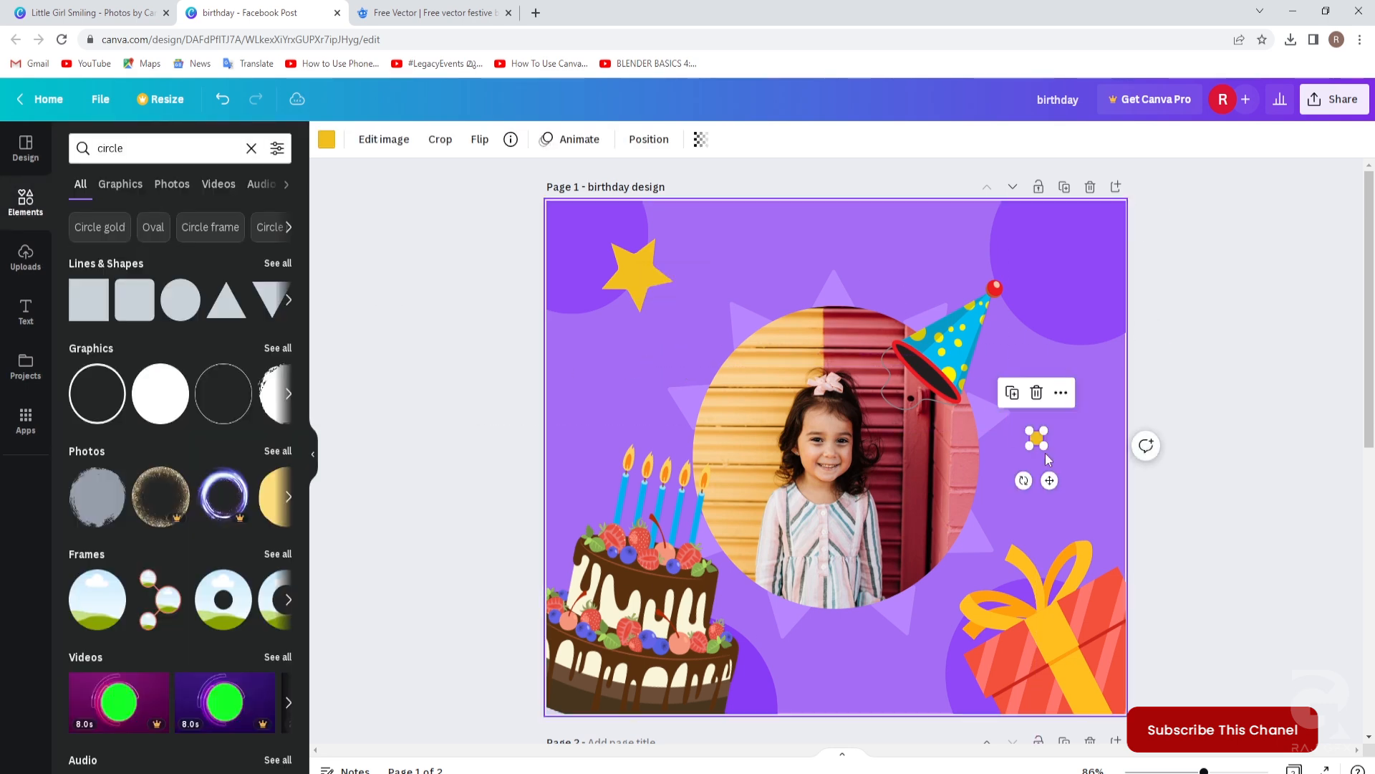
{"action": "left_click", "coordinate": [326, 140]}
{"action": "left_click", "coordinate": [156, 271]}
{"action": "left_click", "coordinate": [397, 335]}
{"action": "left_click", "coordinate": [1178, 508]}
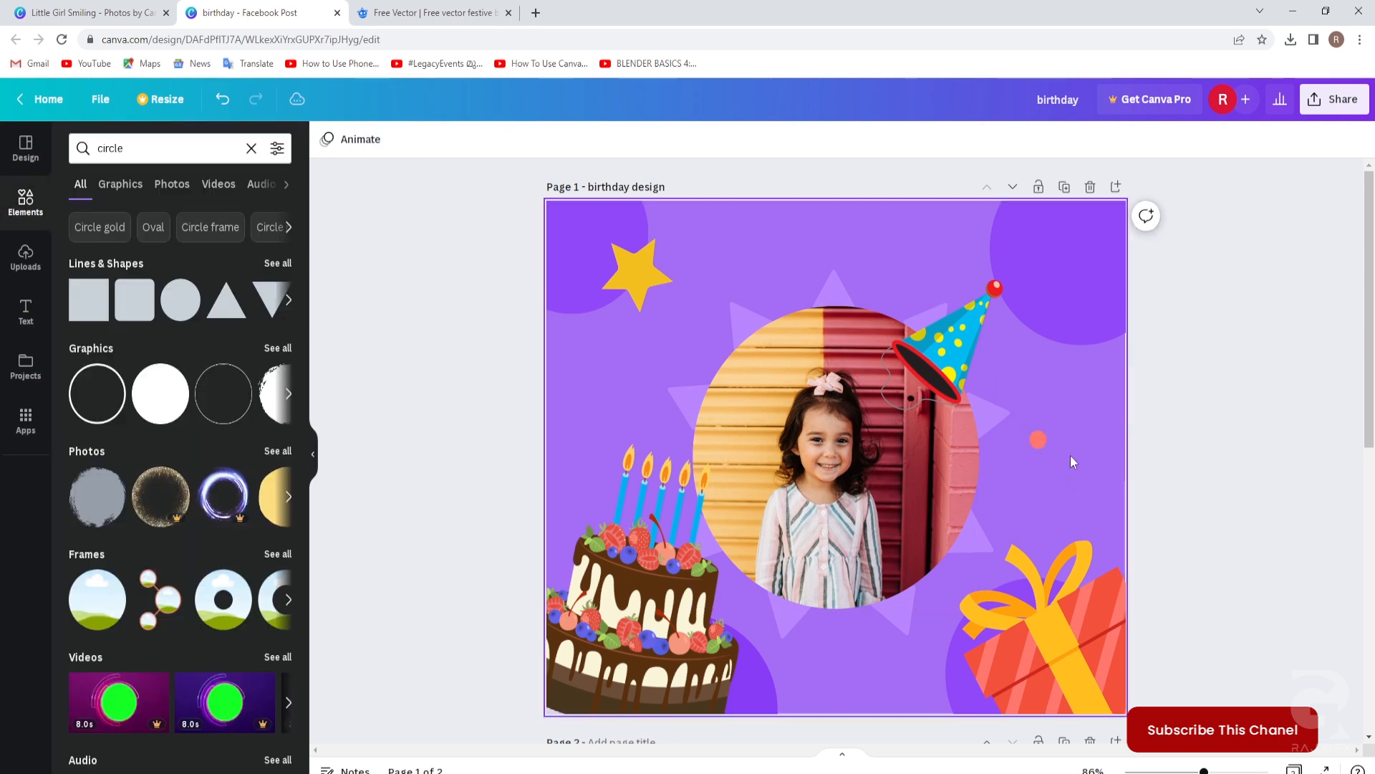
Place a dot at the bottom centre of the page and make it yellow.
{"action": "left_click", "coordinate": [1037, 442]}
{"action": "mouse_move", "coordinate": [1040, 443]}
{"action": "left_mouse_down"}
{"action": "mouse_move", "coordinate": [1080, 507]}
{"action": "mouse_move", "coordinate": [1035, 455]}
{"action": "left_mouse_up"}
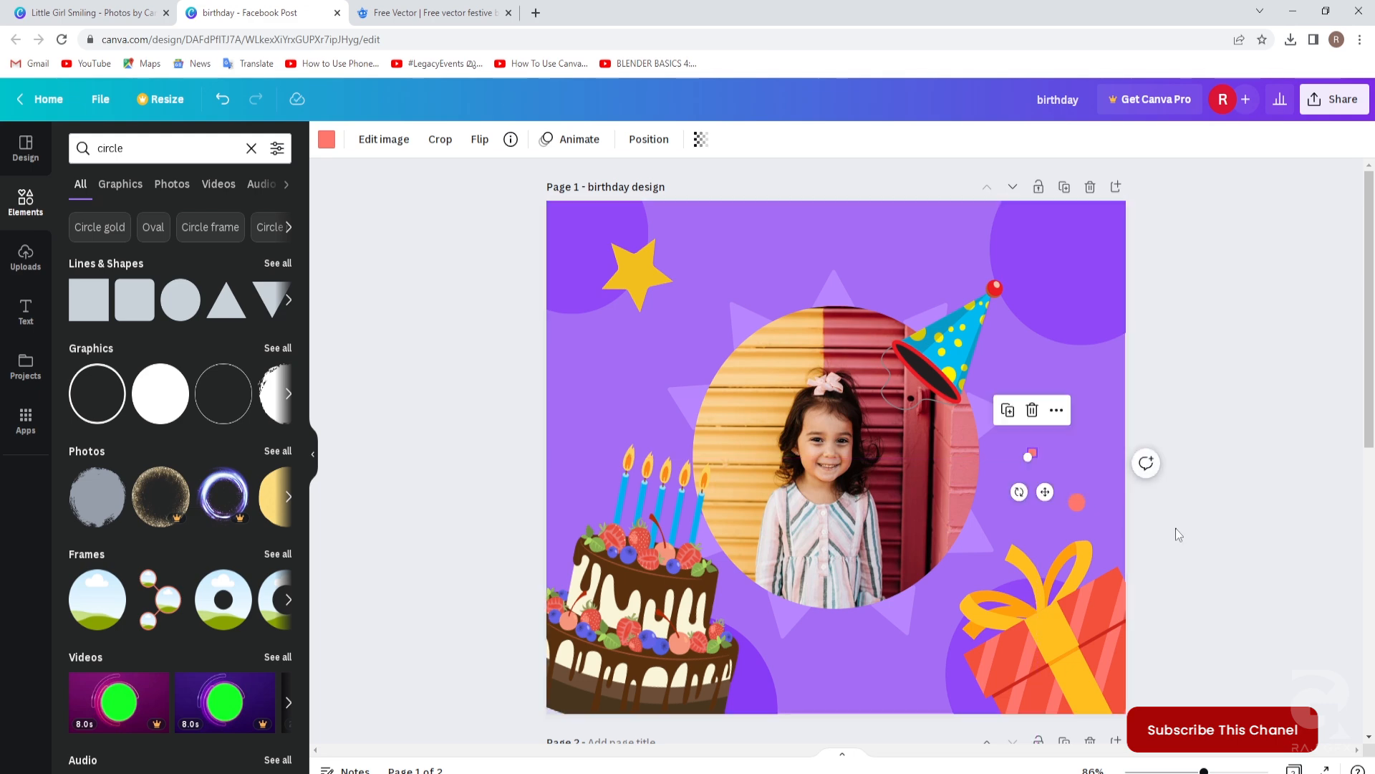
{"action": "left_click", "coordinate": [1081, 508]}
{"action": "left_click", "coordinate": [1079, 501]}
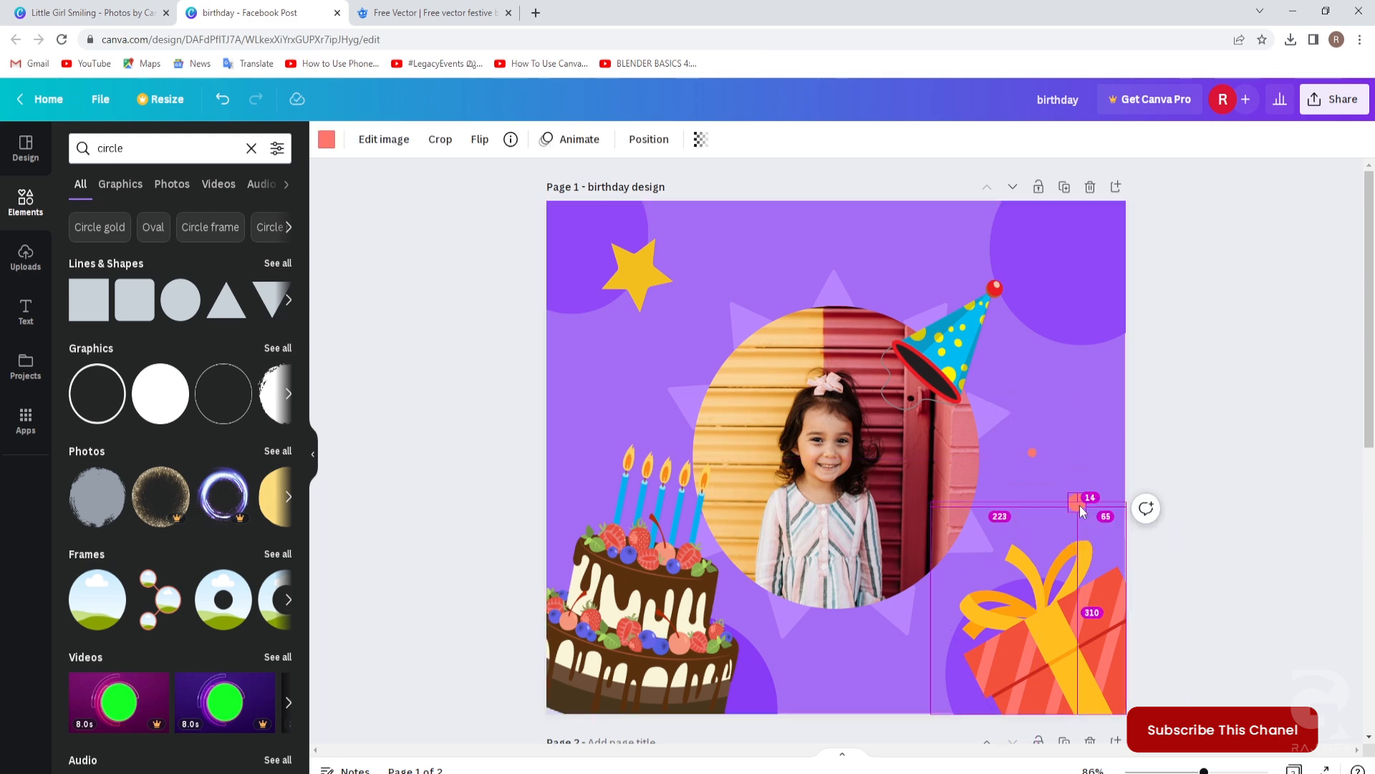
{"action": "left_click_drag", "start_coordinate": [1079, 501], "coordinate": [825, 695]}
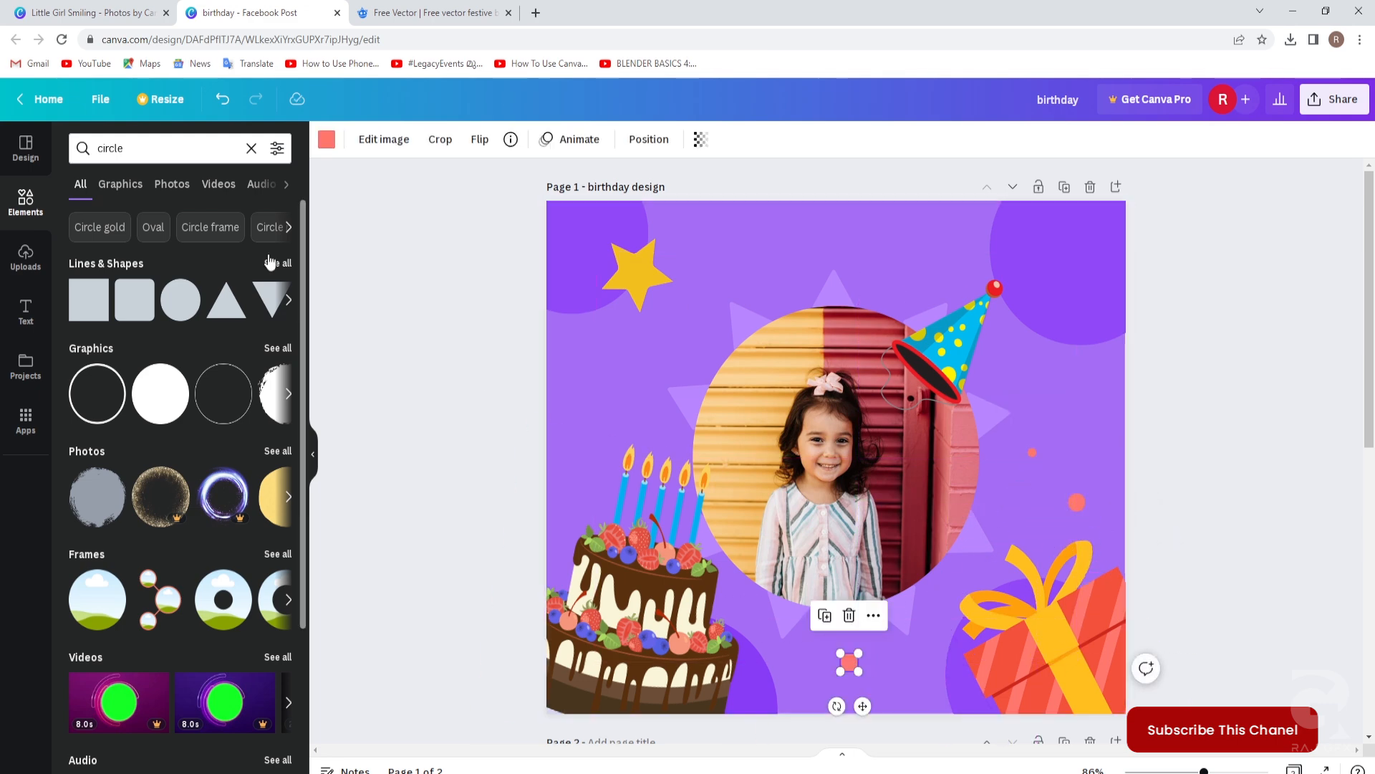
{"action": "left_click", "coordinate": [327, 141]}
{"action": "left_click", "coordinate": [119, 270]}
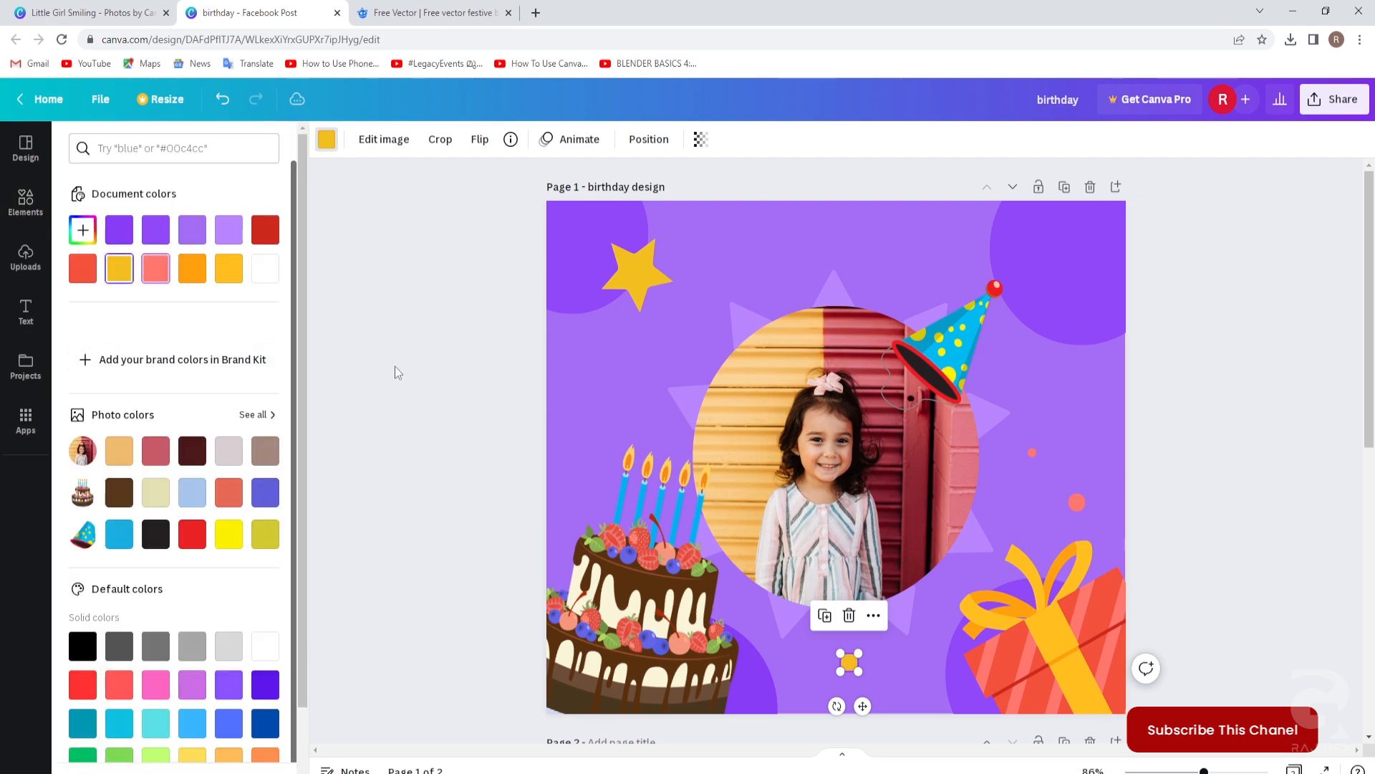
{"action": "left_click", "coordinate": [433, 505]}
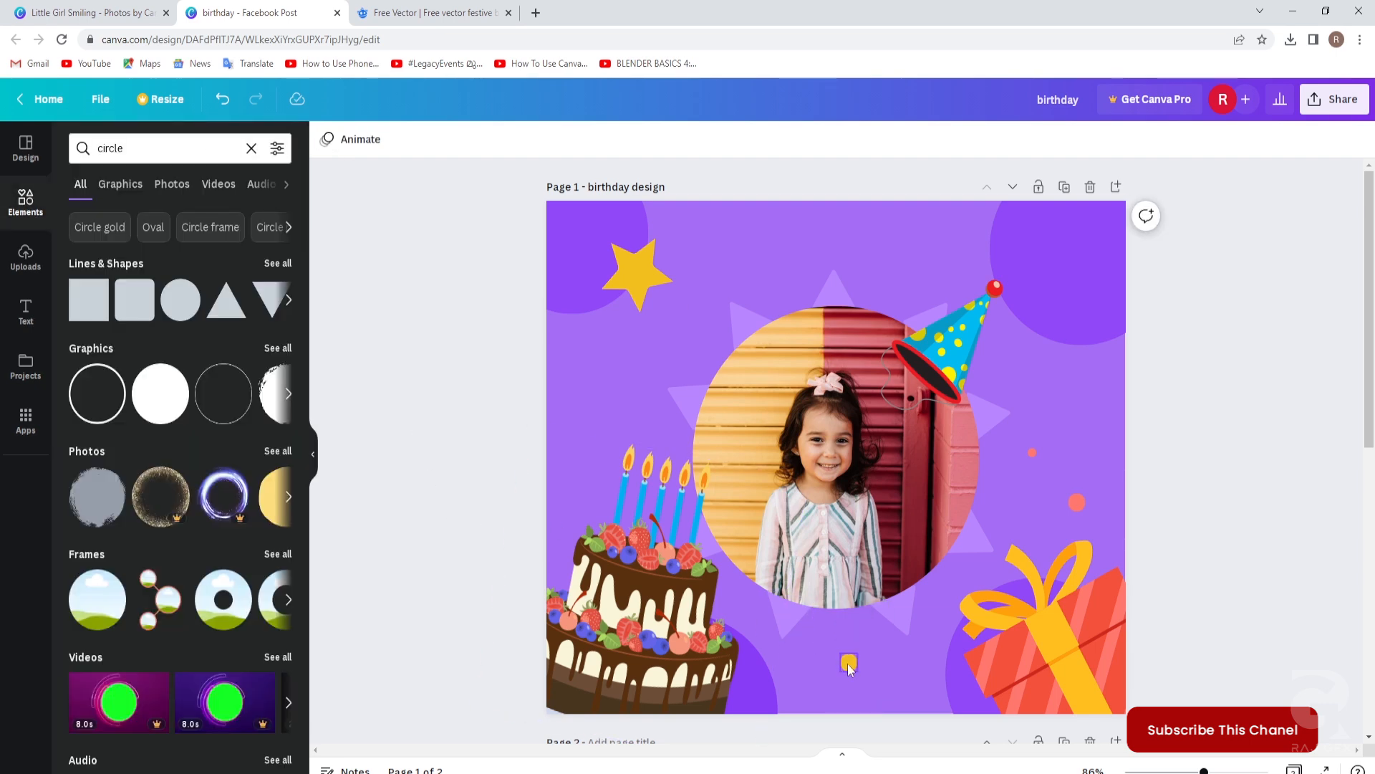
Duplicate the yellow dot, move the copy to the upper left, and colour it yellow-orange.
{"action": "left_click", "coordinate": [855, 666]}
{"action": "left_click", "coordinate": [825, 614]}
{"action": "left_click_drag", "start_coordinate": [856, 670], "coordinate": [604, 391]}
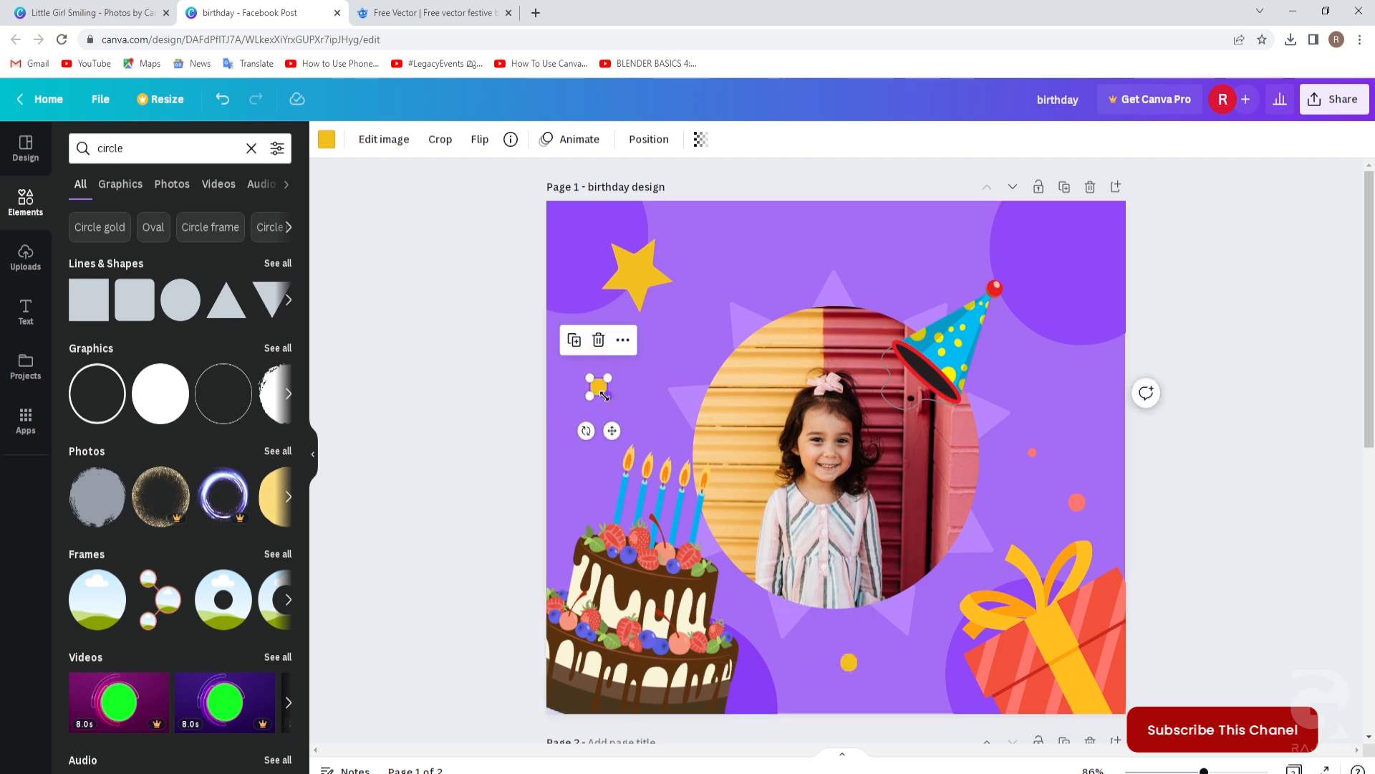
{"action": "left_click", "coordinate": [326, 141]}
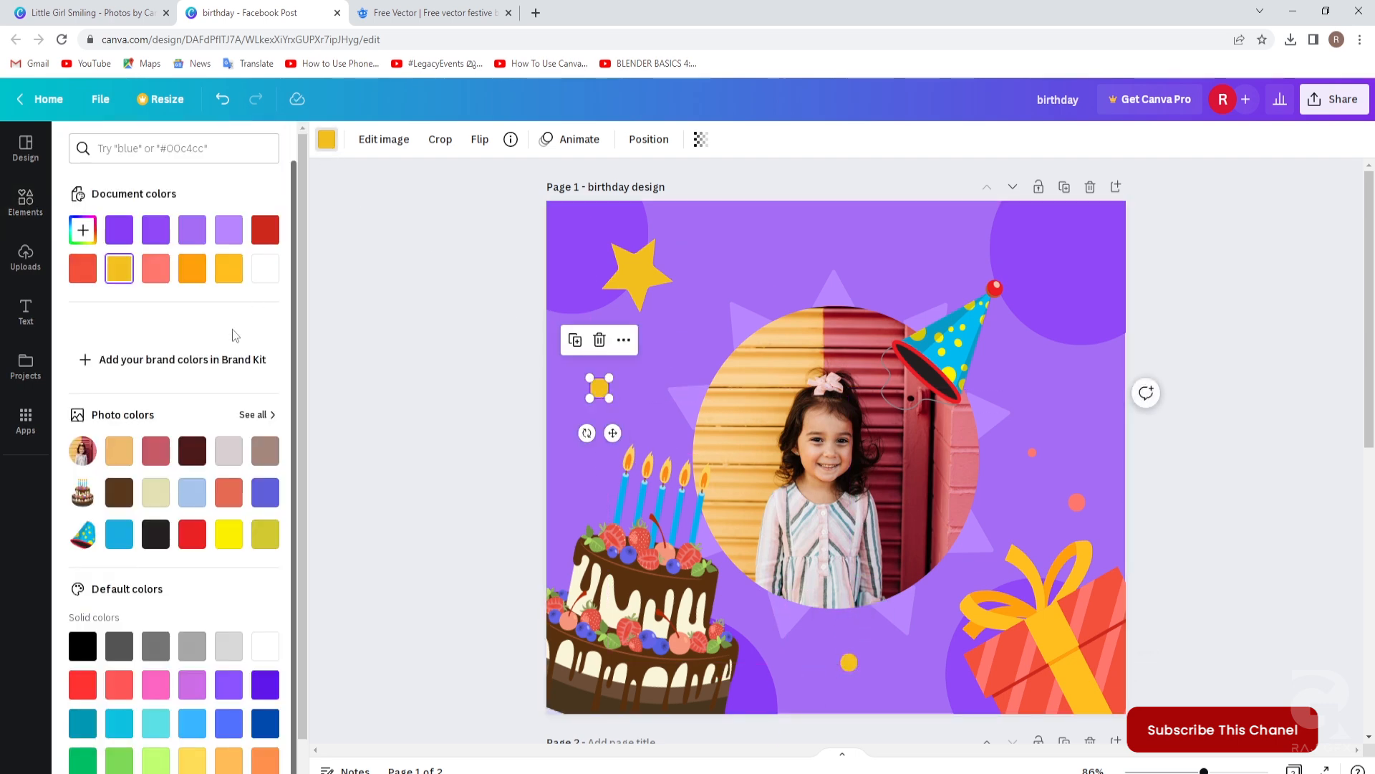
{"action": "left_click", "coordinate": [119, 231]}
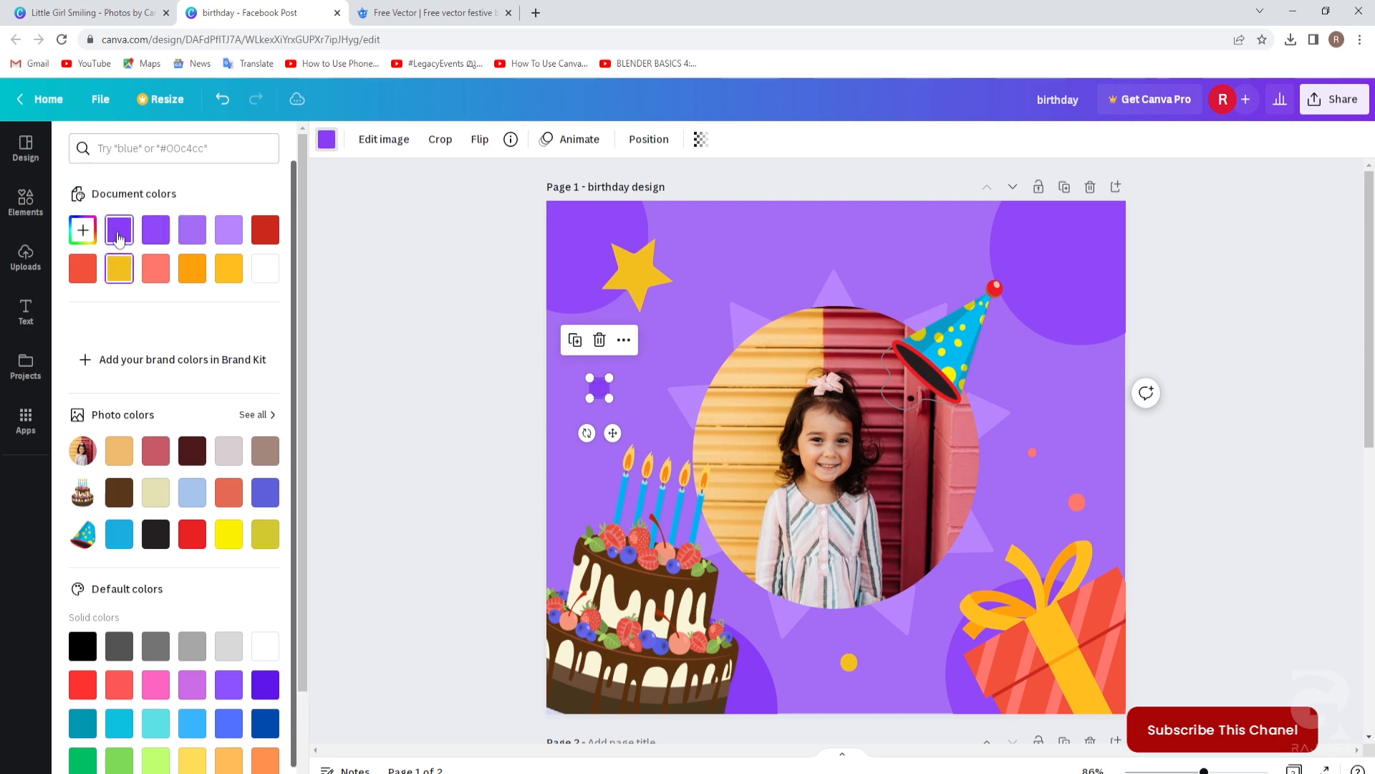
{"action": "left_click", "coordinate": [189, 276]}
{"action": "left_click", "coordinate": [228, 268]}
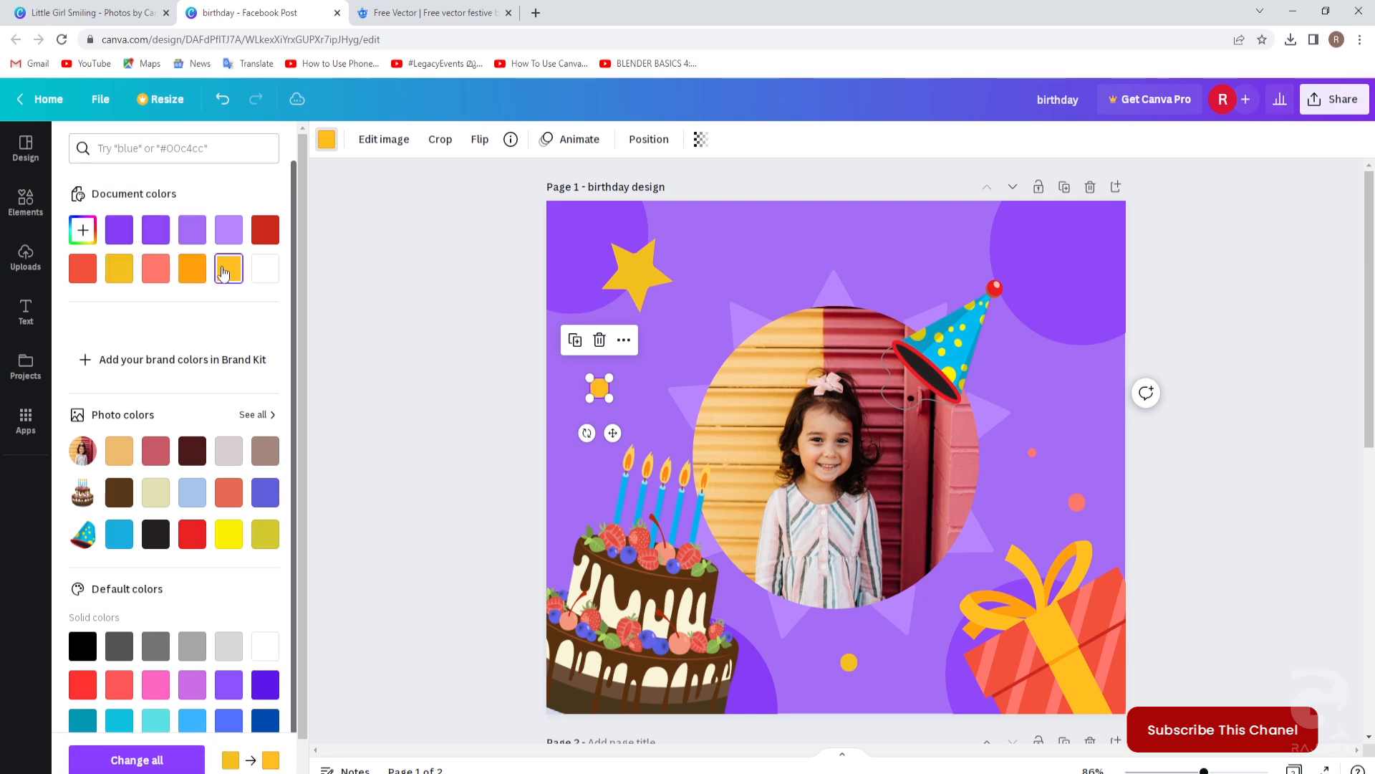
{"action": "left_click", "coordinate": [404, 415]}
{"action": "left_click", "coordinate": [1199, 487]}
{"action": "left_click", "coordinate": [1245, 556]}
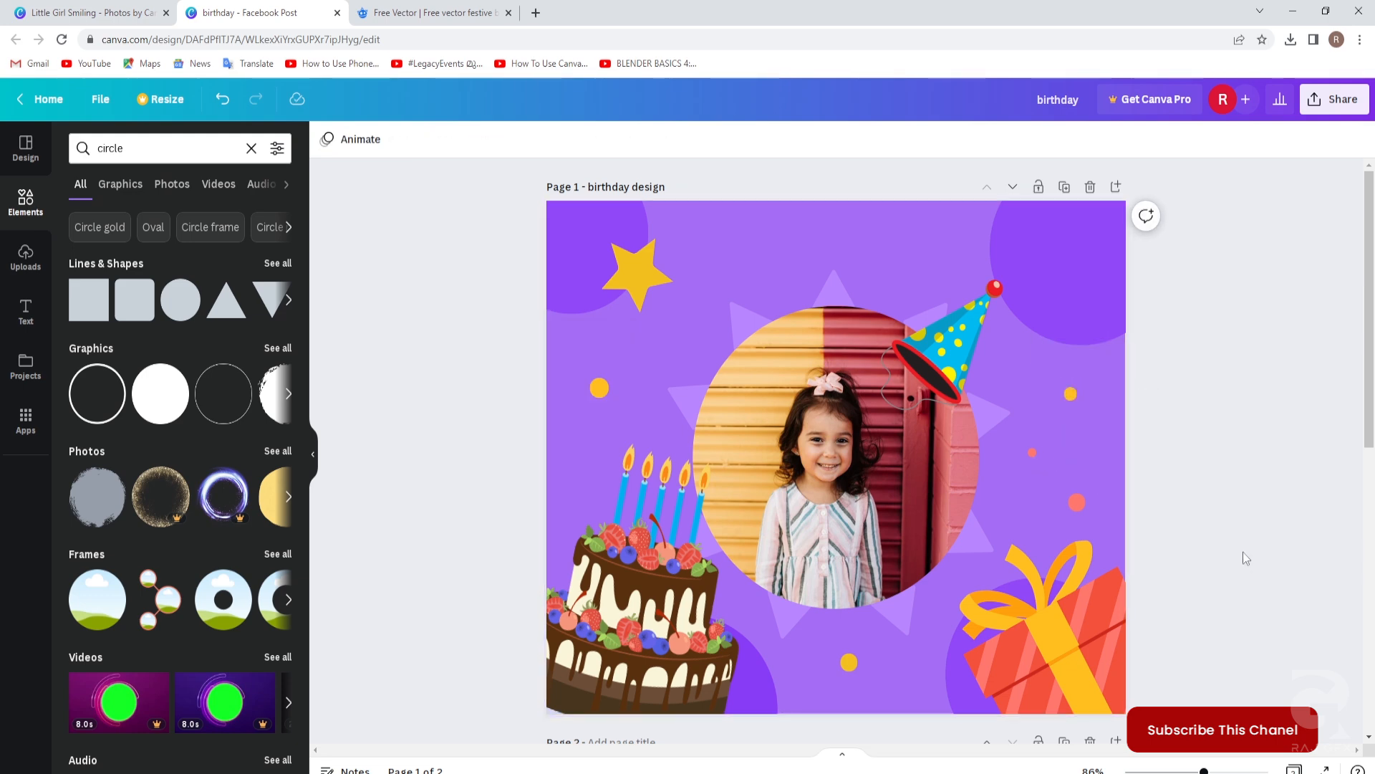
{"action": "scroll", "coordinate": [1166, 503], "scroll_direction": "down", "scroll_amount": 2}
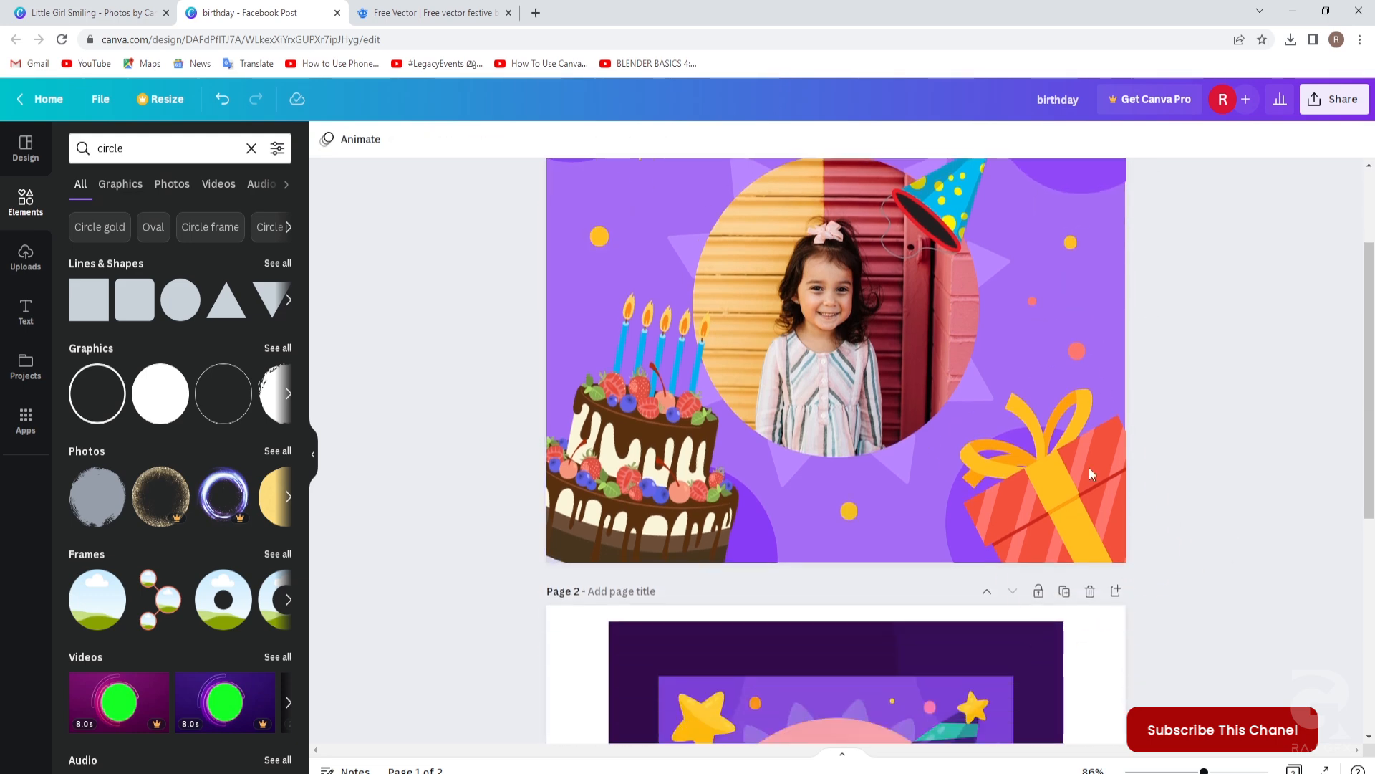
Nudge the candle cake illustration slightly lower on page 1.
{"action": "scroll", "coordinate": [1205, 497], "scroll_direction": "down", "scroll_amount": 5}
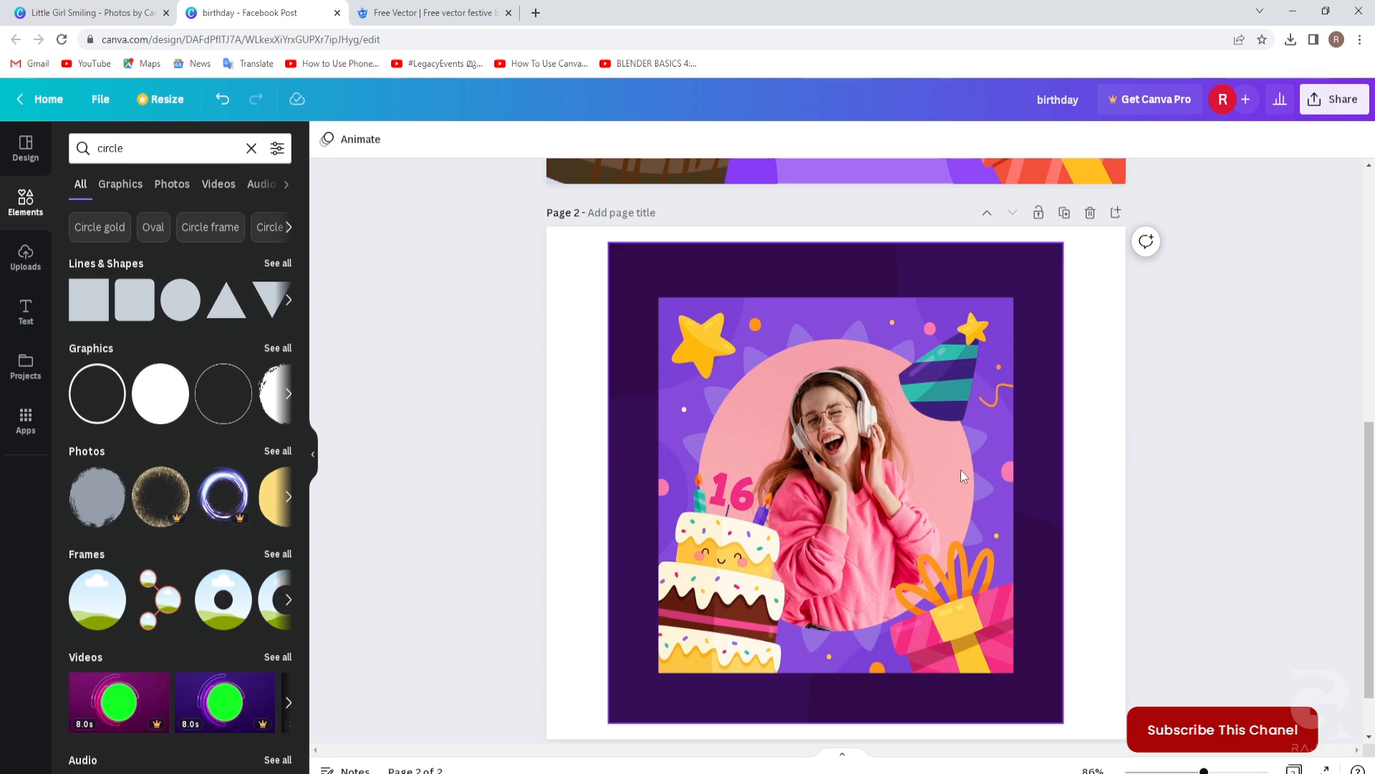
{"action": "scroll", "coordinate": [960, 470], "scroll_direction": "up", "scroll_amount": 3}
{"action": "scroll", "coordinate": [706, 579], "scroll_direction": "down", "scroll_amount": 2}
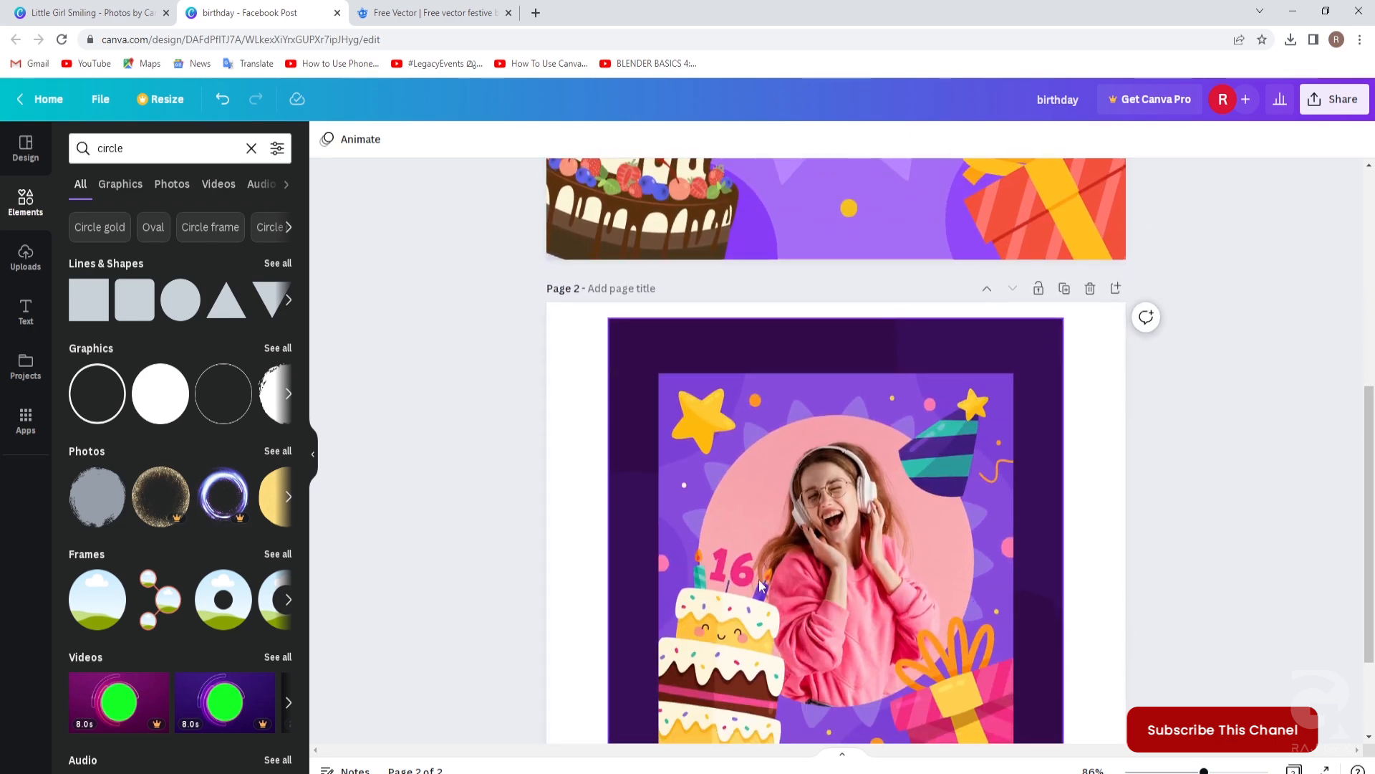
{"action": "scroll", "coordinate": [748, 565], "scroll_direction": "up", "scroll_amount": 3}
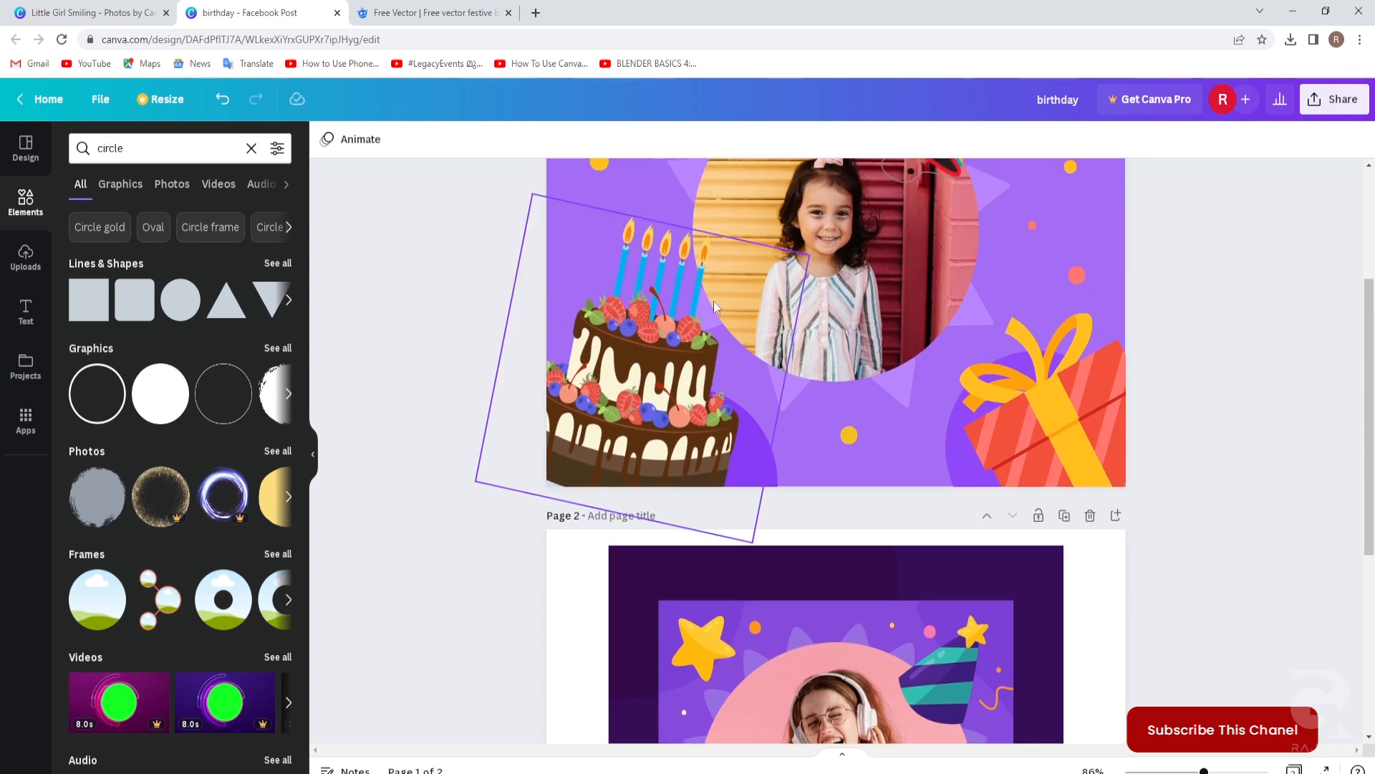
{"action": "scroll", "coordinate": [712, 301], "scroll_direction": "up", "scroll_amount": 1}
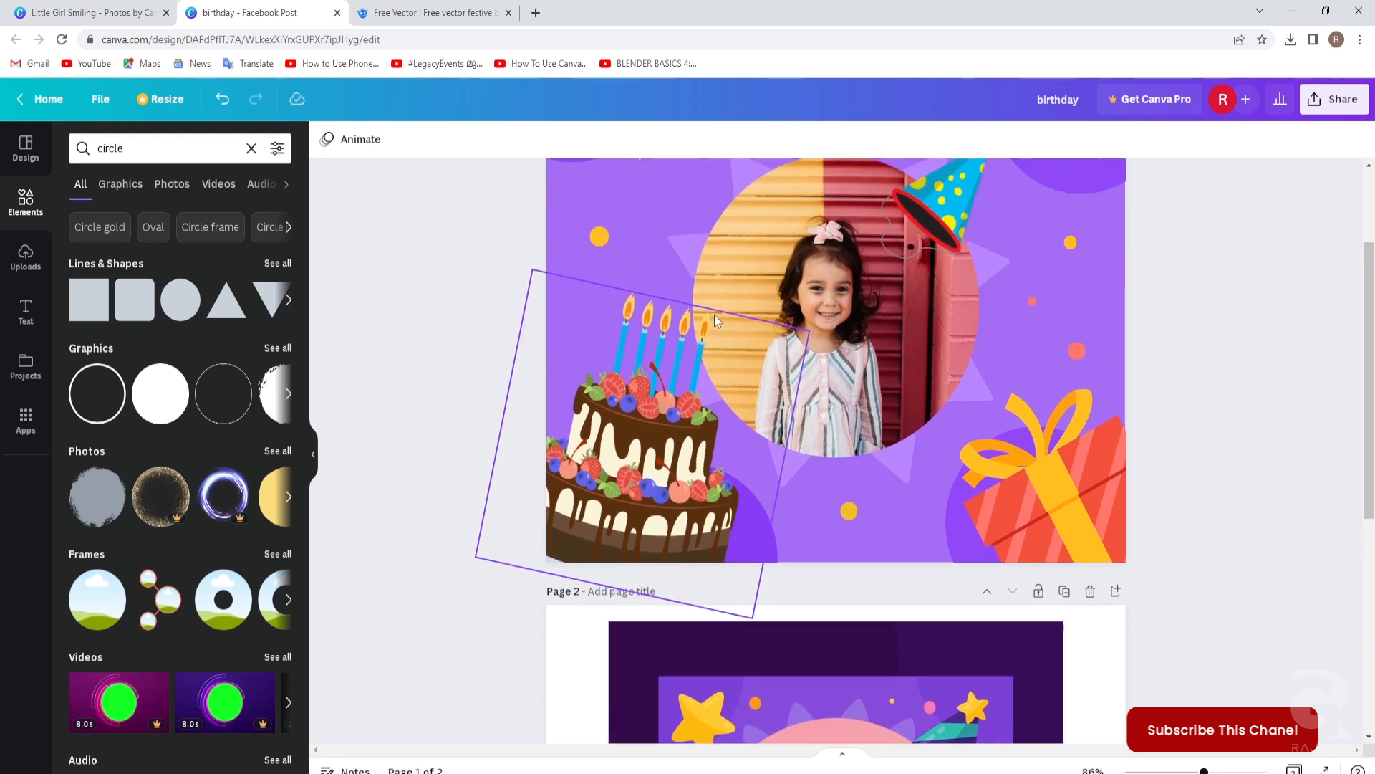
{"action": "left_click", "coordinate": [663, 429]}
{"action": "left_click_drag", "start_coordinate": [665, 432], "coordinate": [661, 467]}
{"action": "left_click", "coordinate": [469, 433]}
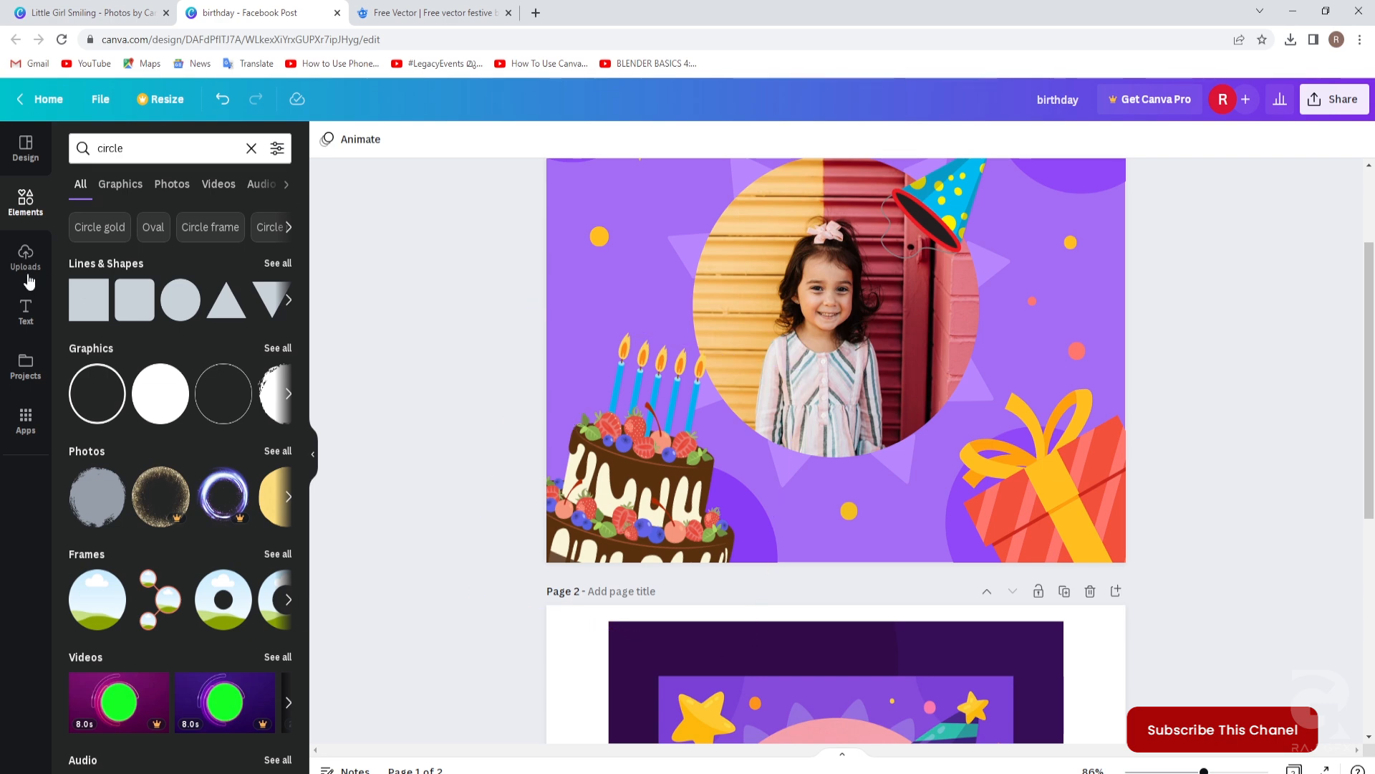
Add a heading reading 5, place it above the cake's candles and tilt it slightly.
{"action": "left_click", "coordinate": [26, 312]}
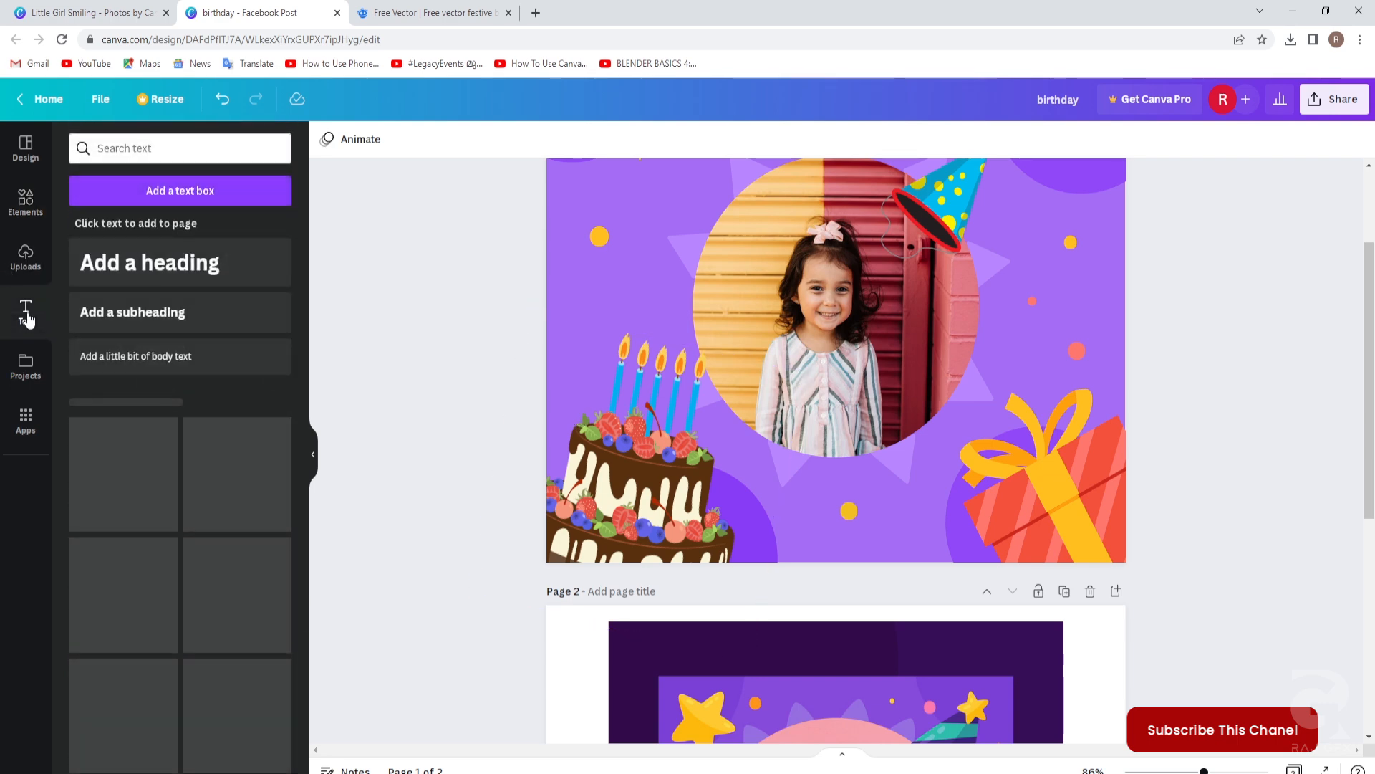
{"action": "left_click", "coordinate": [143, 263]}
{"action": "left_click_drag", "start_coordinate": [671, 361], "coordinate": [1003, 365]}
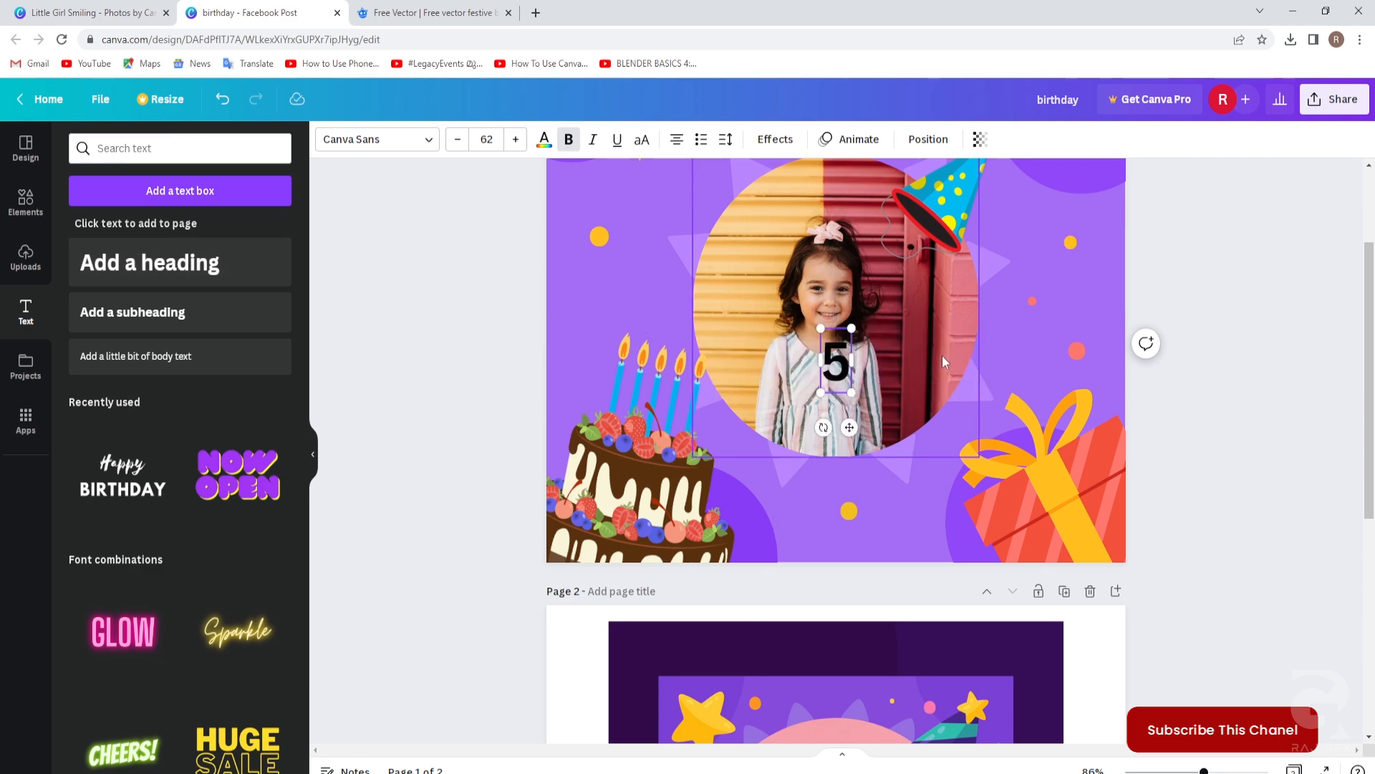
{"action": "left_click", "coordinate": [857, 350]}
{"action": "left_click_drag", "start_coordinate": [838, 358], "coordinate": [672, 306]}
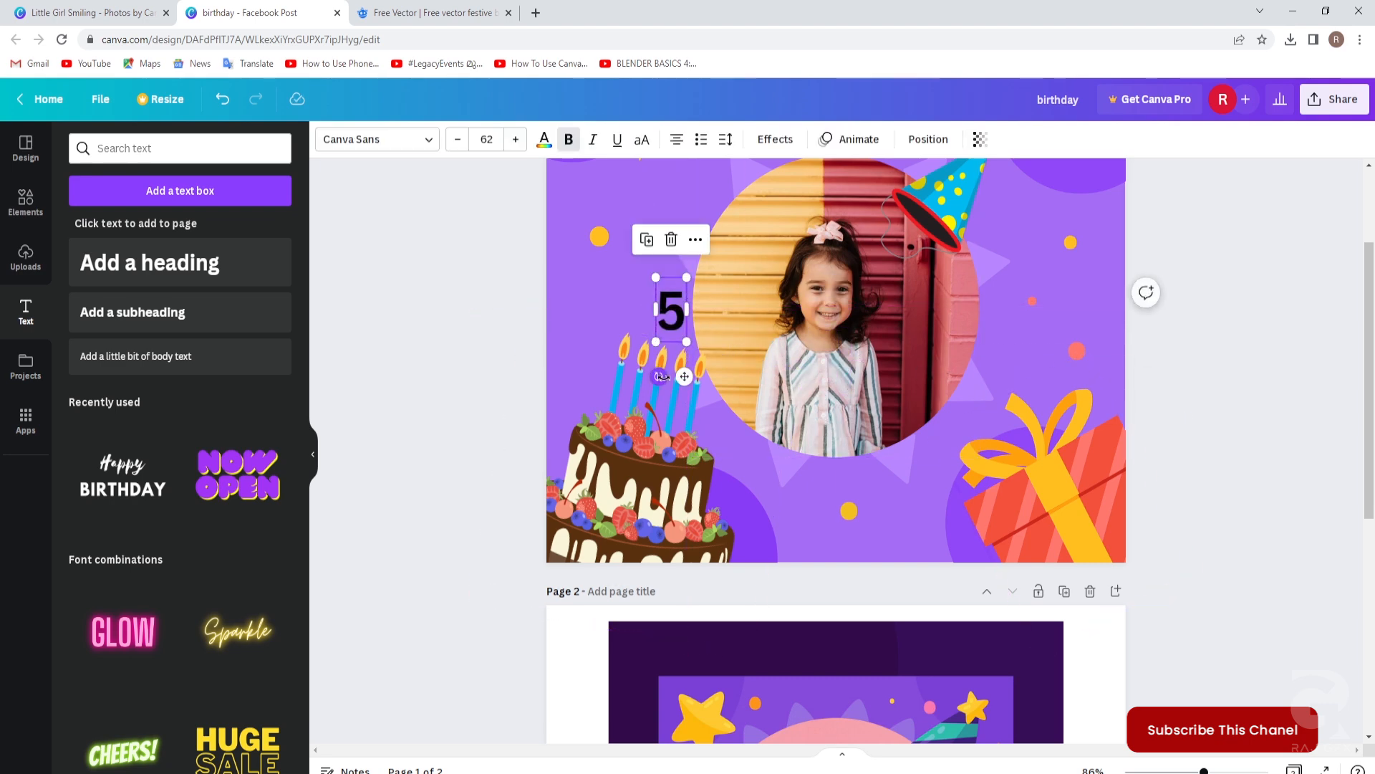
{"action": "left_click_drag", "start_coordinate": [658, 377], "coordinate": [643, 371]}
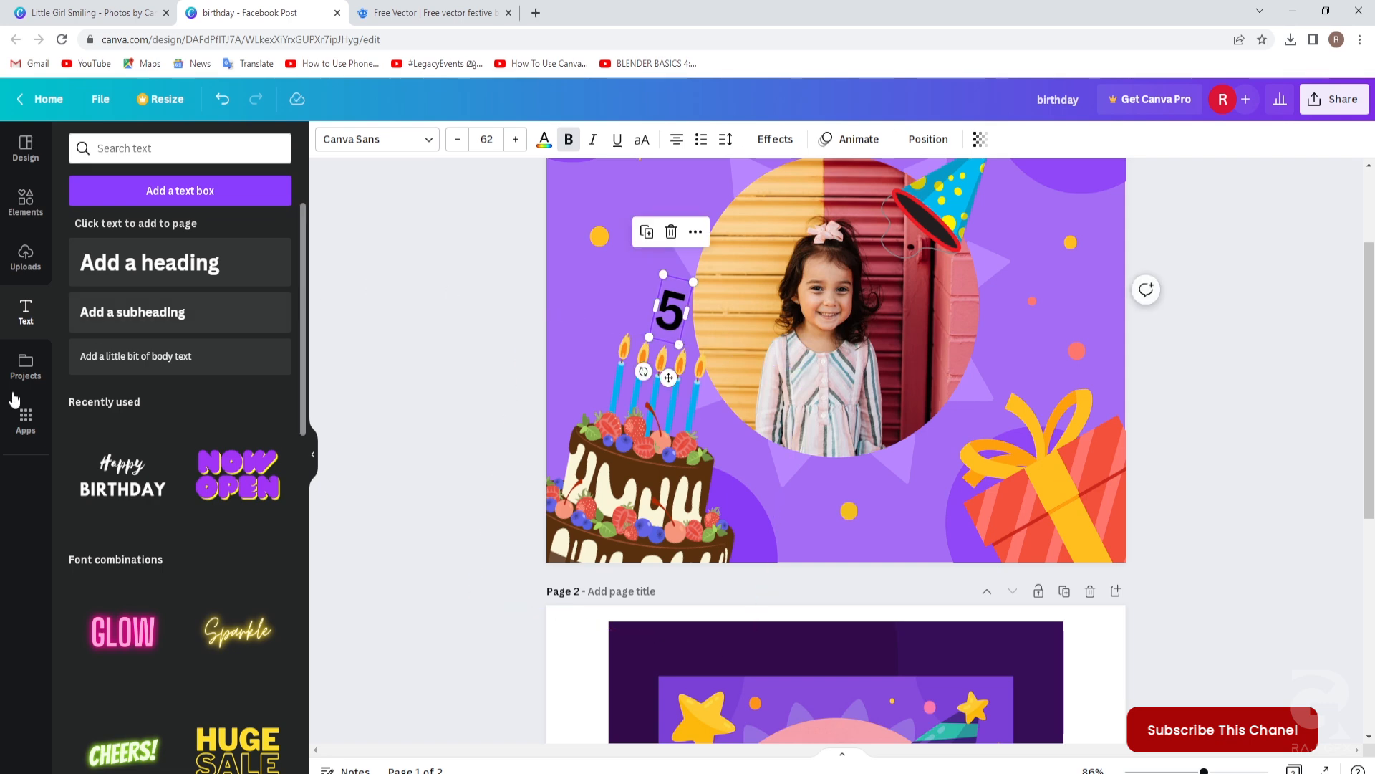
Colour the 5 yellow and set it in the Anton font.
{"action": "left_click", "coordinate": [544, 144]}
{"action": "left_click", "coordinate": [121, 272]}
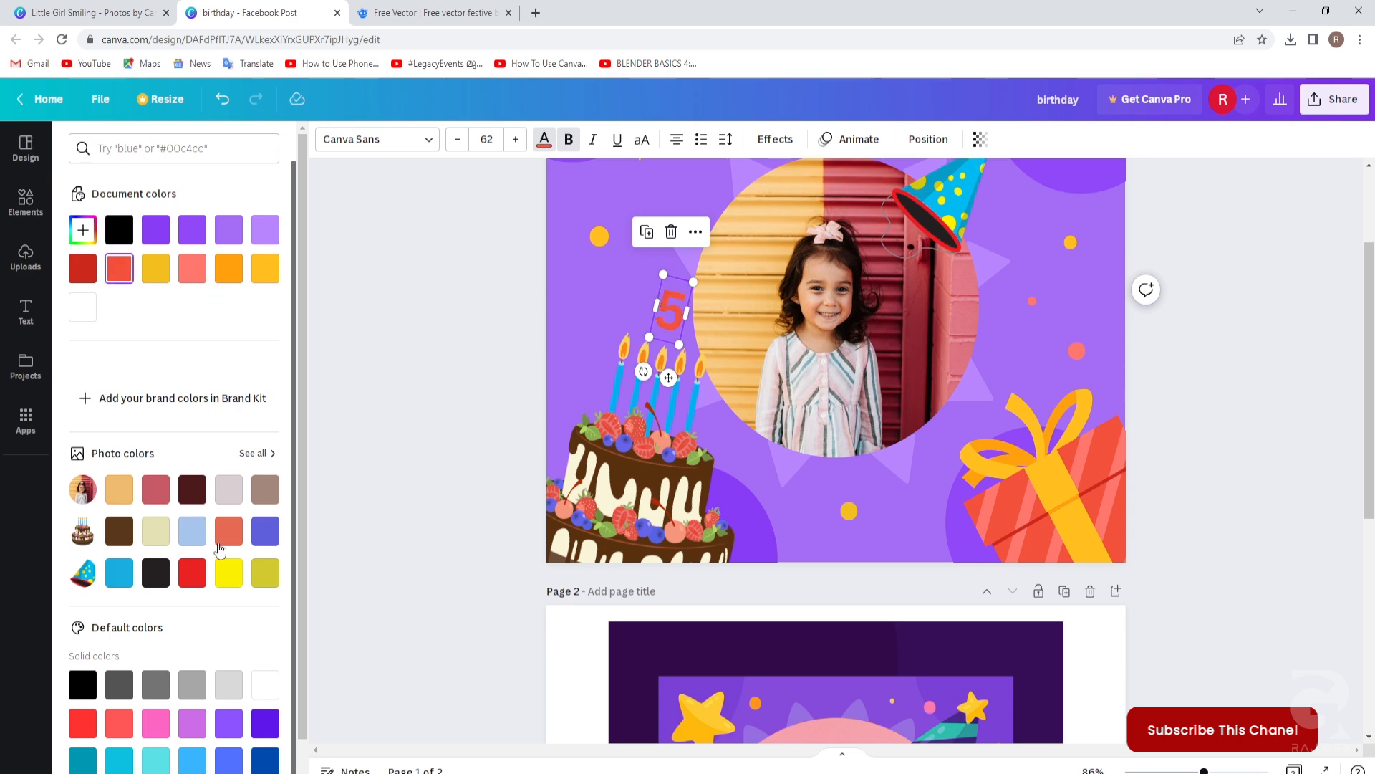
{"action": "left_click", "coordinate": [228, 577]}
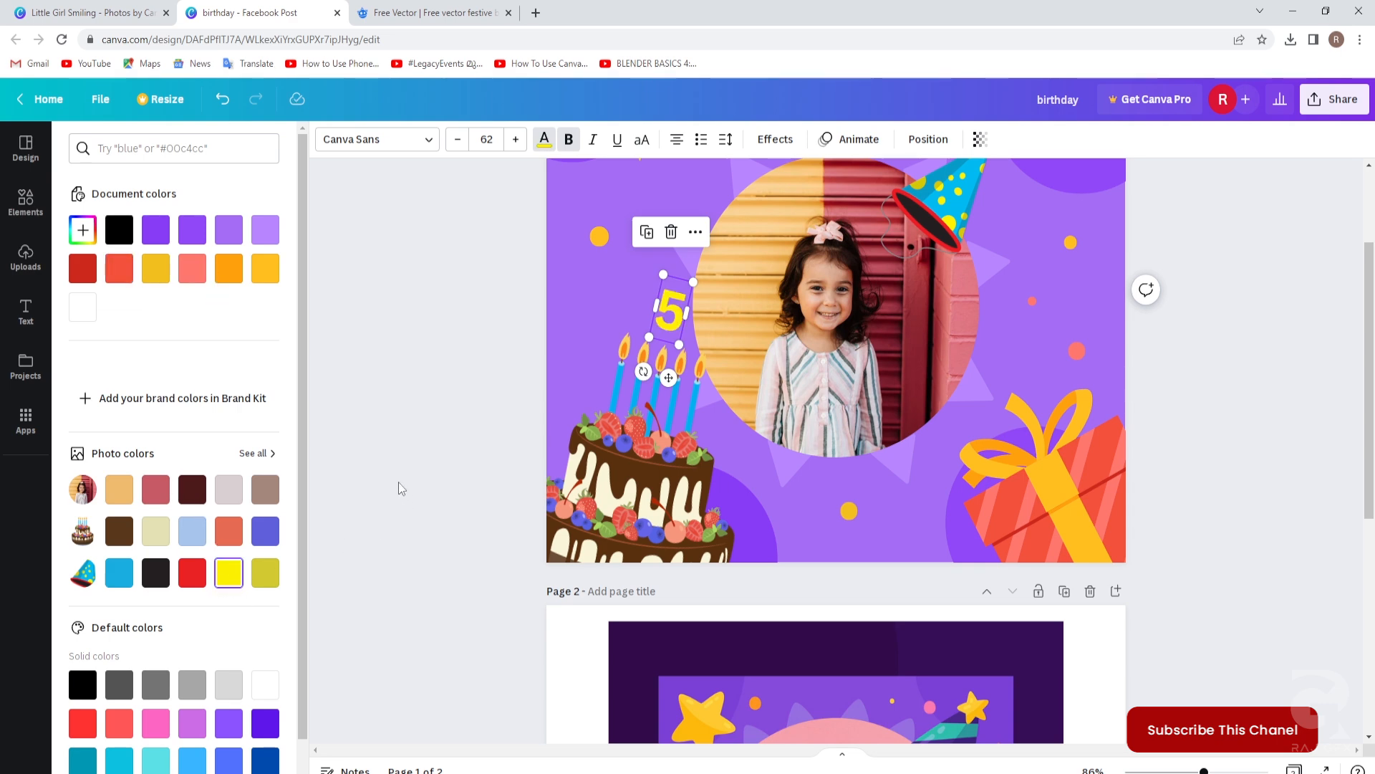
{"action": "left_click", "coordinate": [374, 139]}
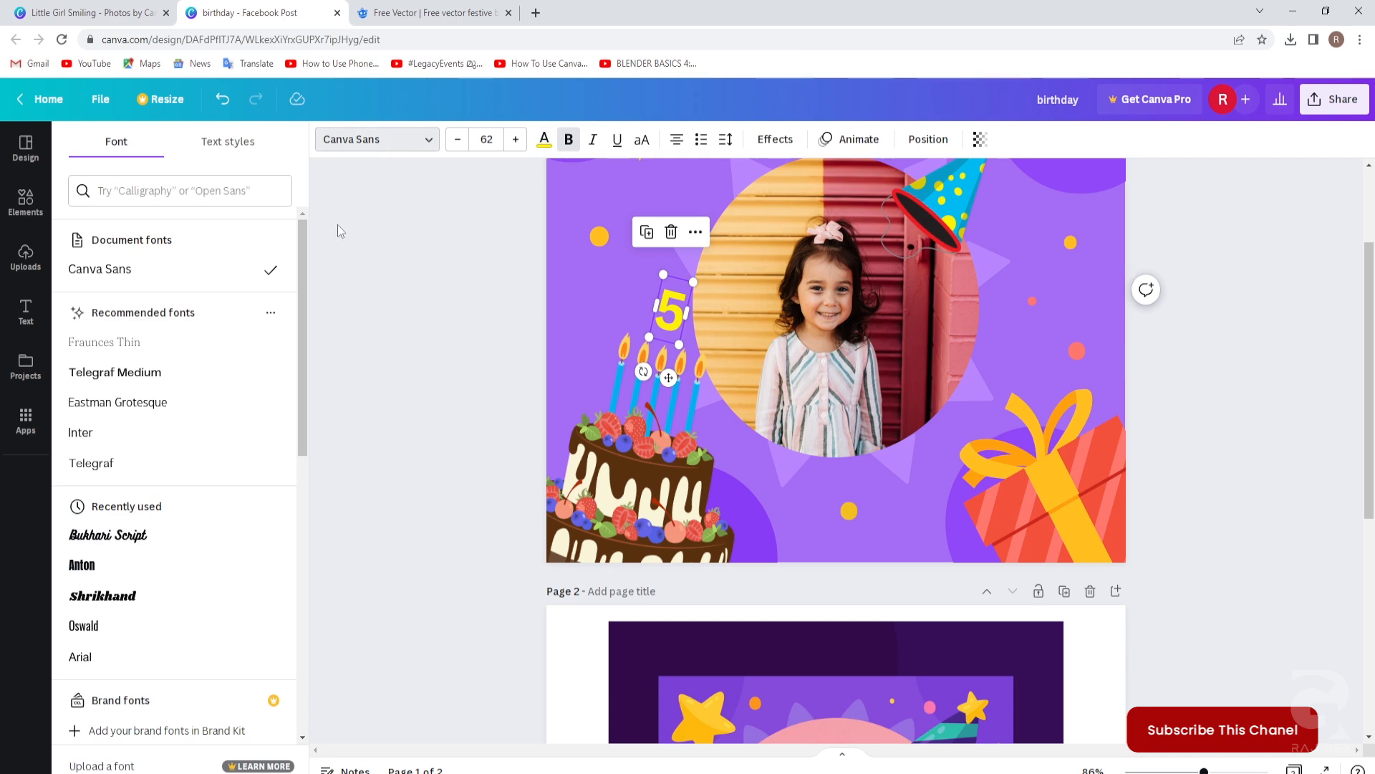
{"action": "left_click", "coordinate": [93, 565]}
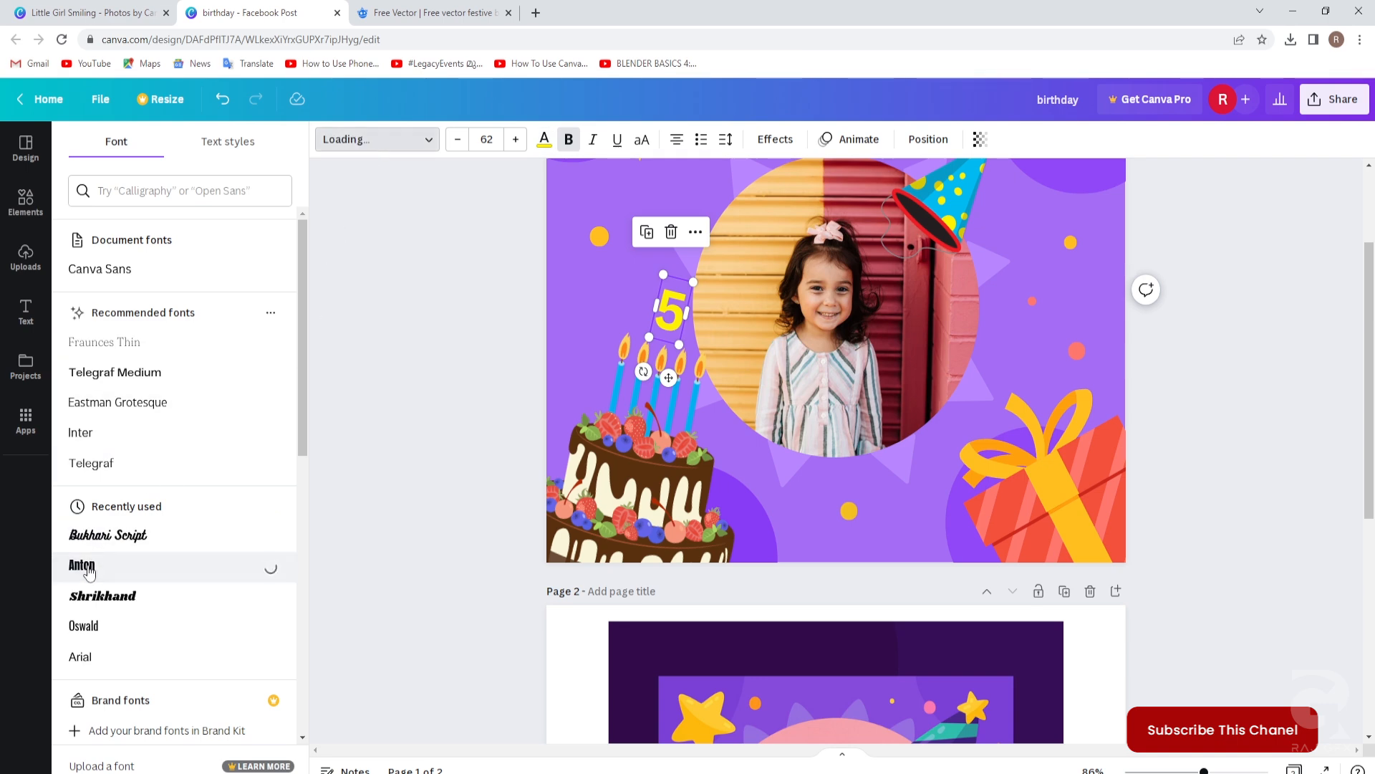
{"action": "key", "text": "Escape"}
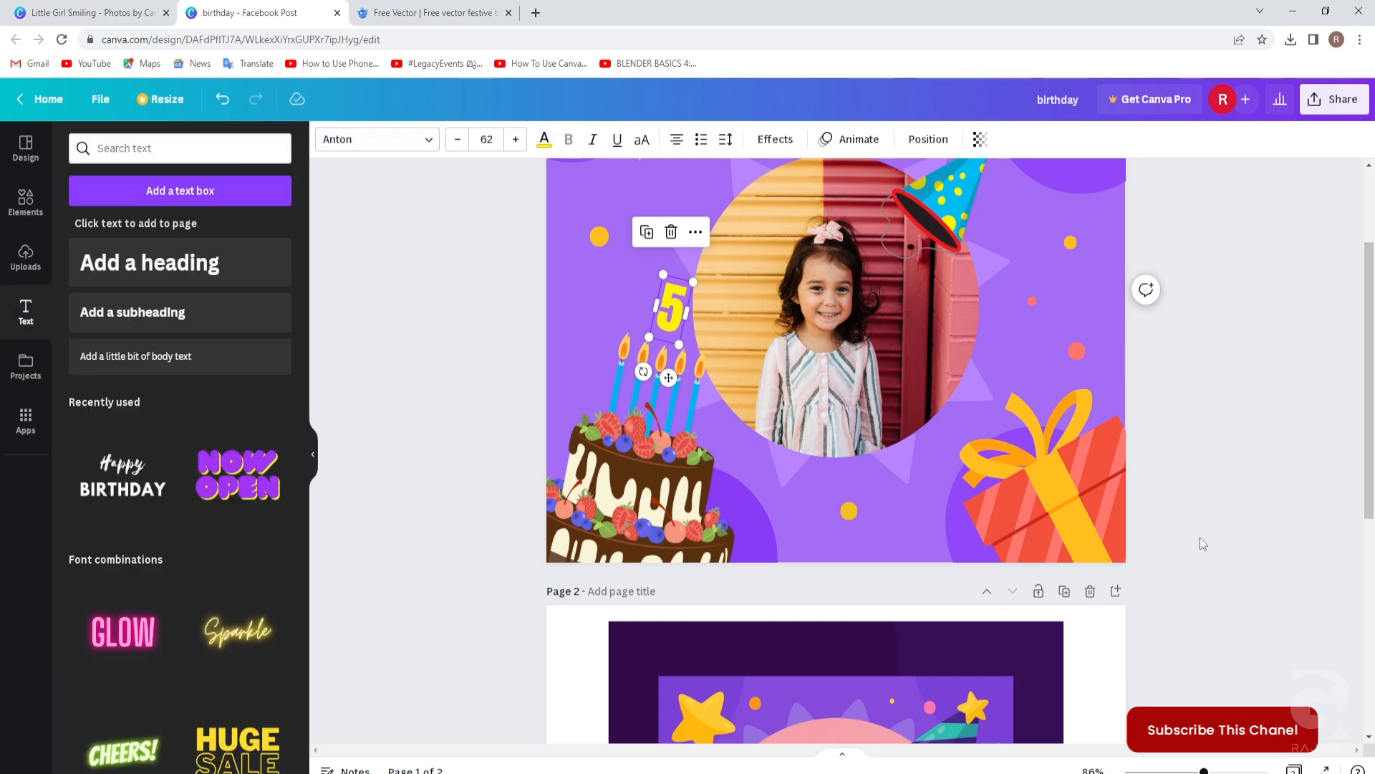
{"action": "left_click", "coordinate": [1202, 539]}
{"action": "scroll", "coordinate": [1198, 532], "scroll_direction": "down", "scroll_amount": 2}
{"action": "scroll", "coordinate": [1198, 533], "scroll_direction": "up", "scroll_amount": 3}
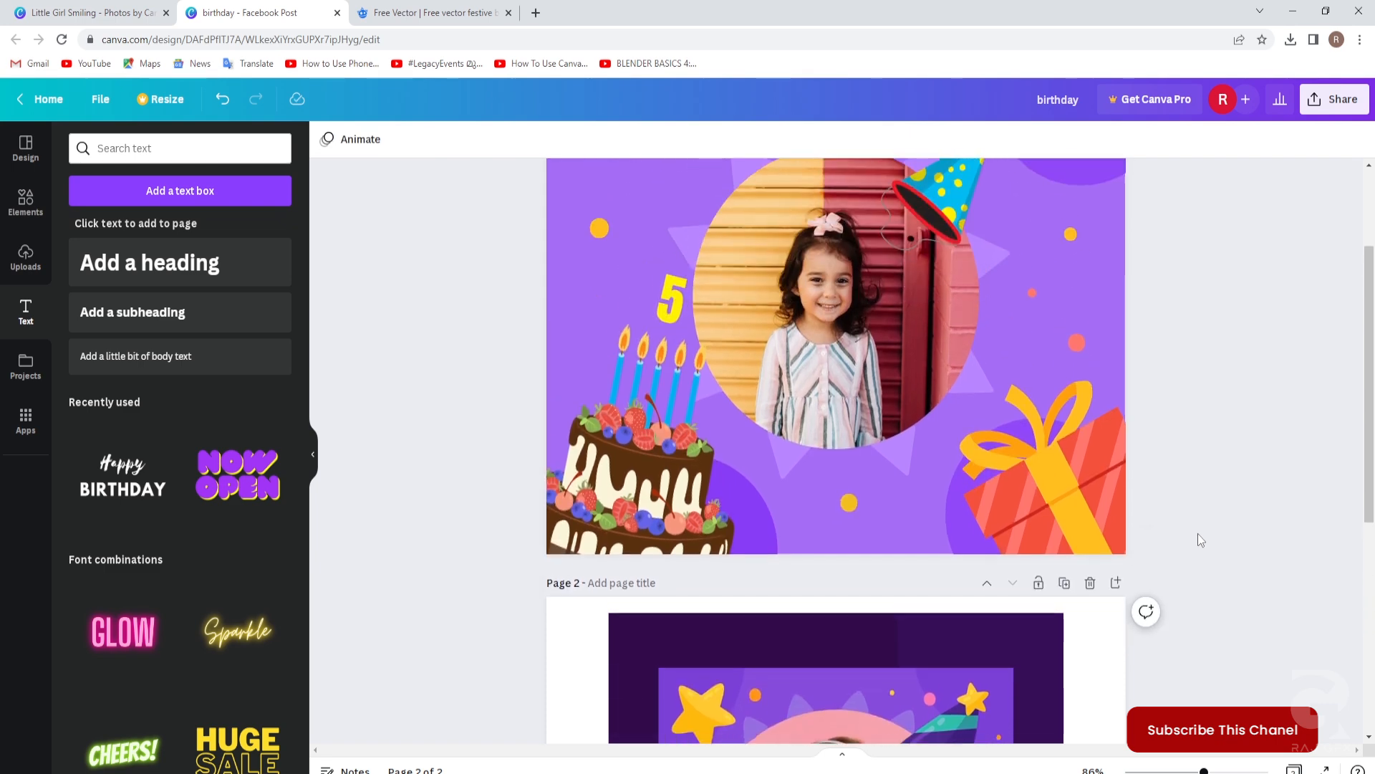
Add a 'Happy Birthday' heading and move it to the top of page 1.
{"action": "scroll", "coordinate": [807, 214], "scroll_direction": "up", "scroll_amount": 1}
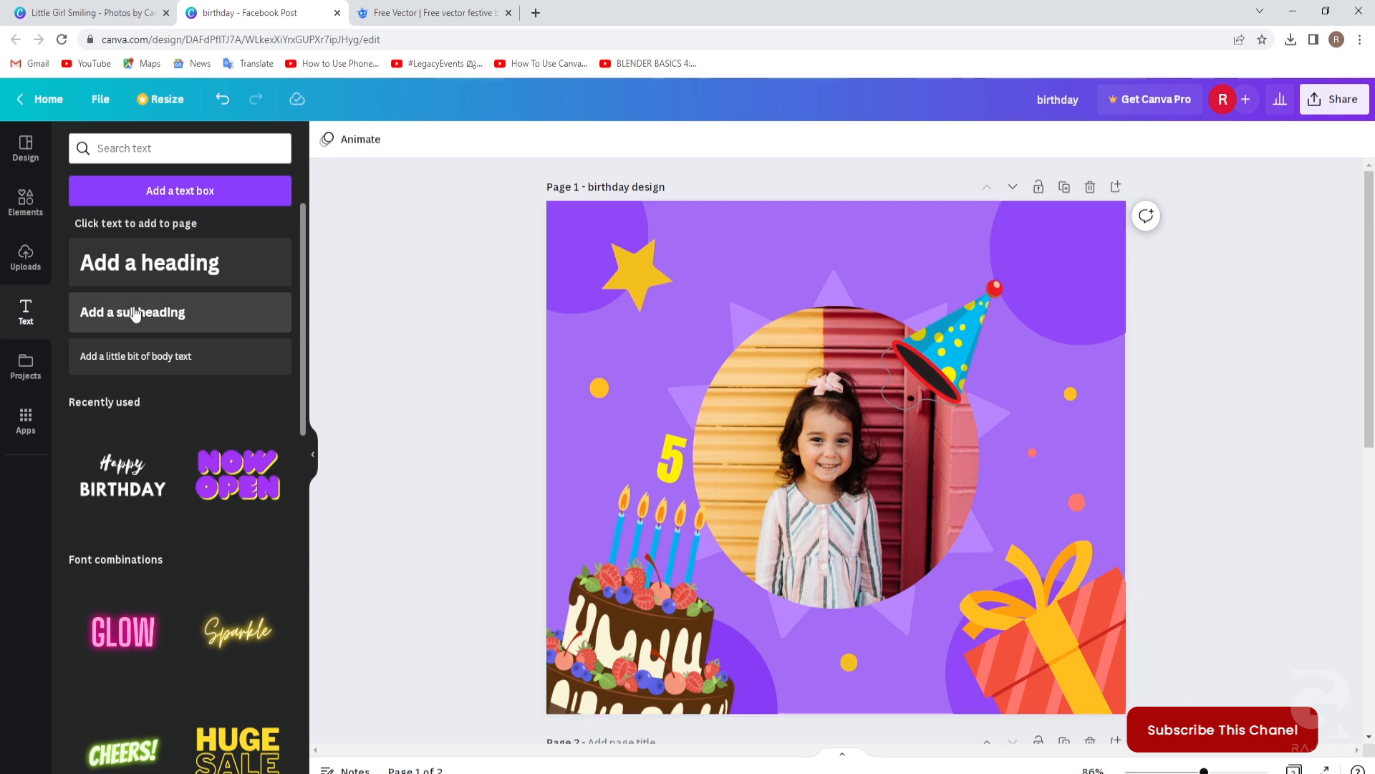
{"action": "left_click", "coordinate": [121, 269]}
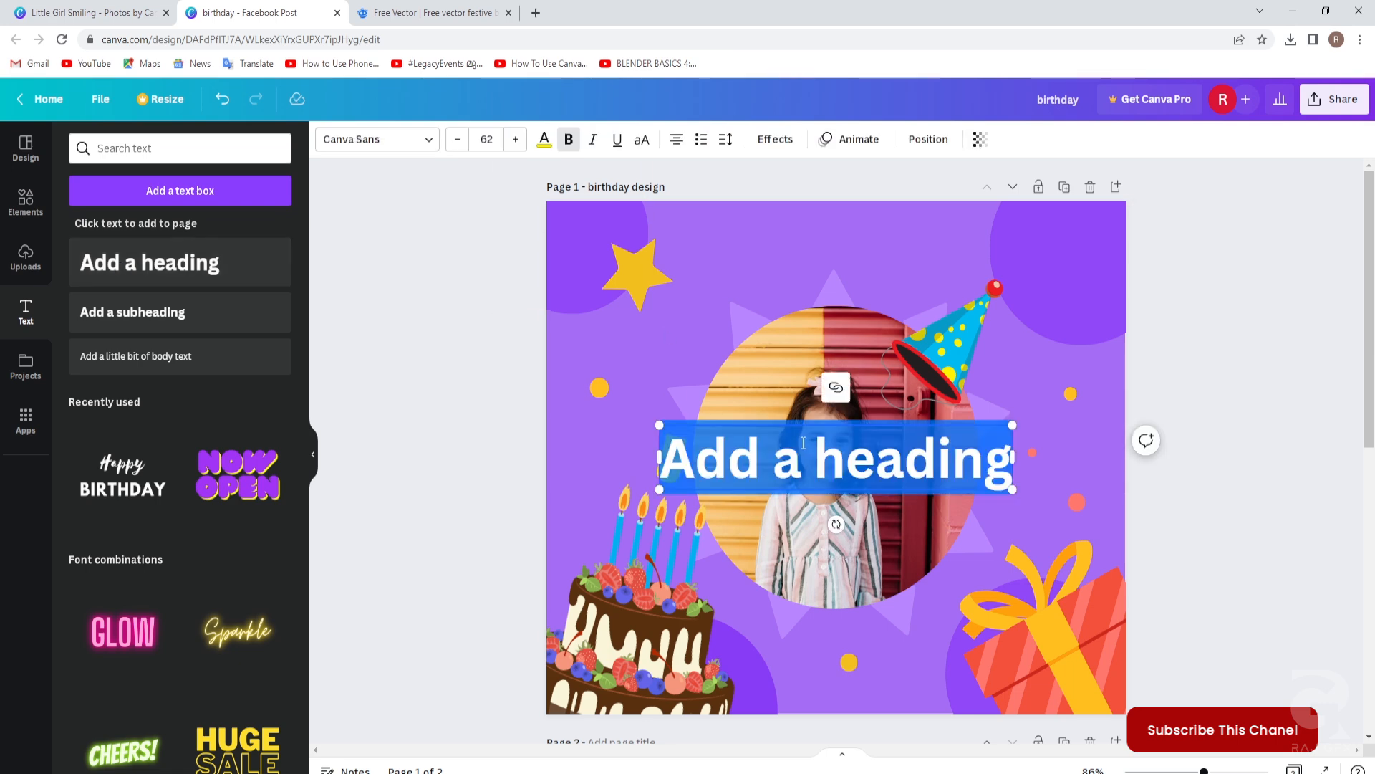
{"action": "type", "text": "Happ"}
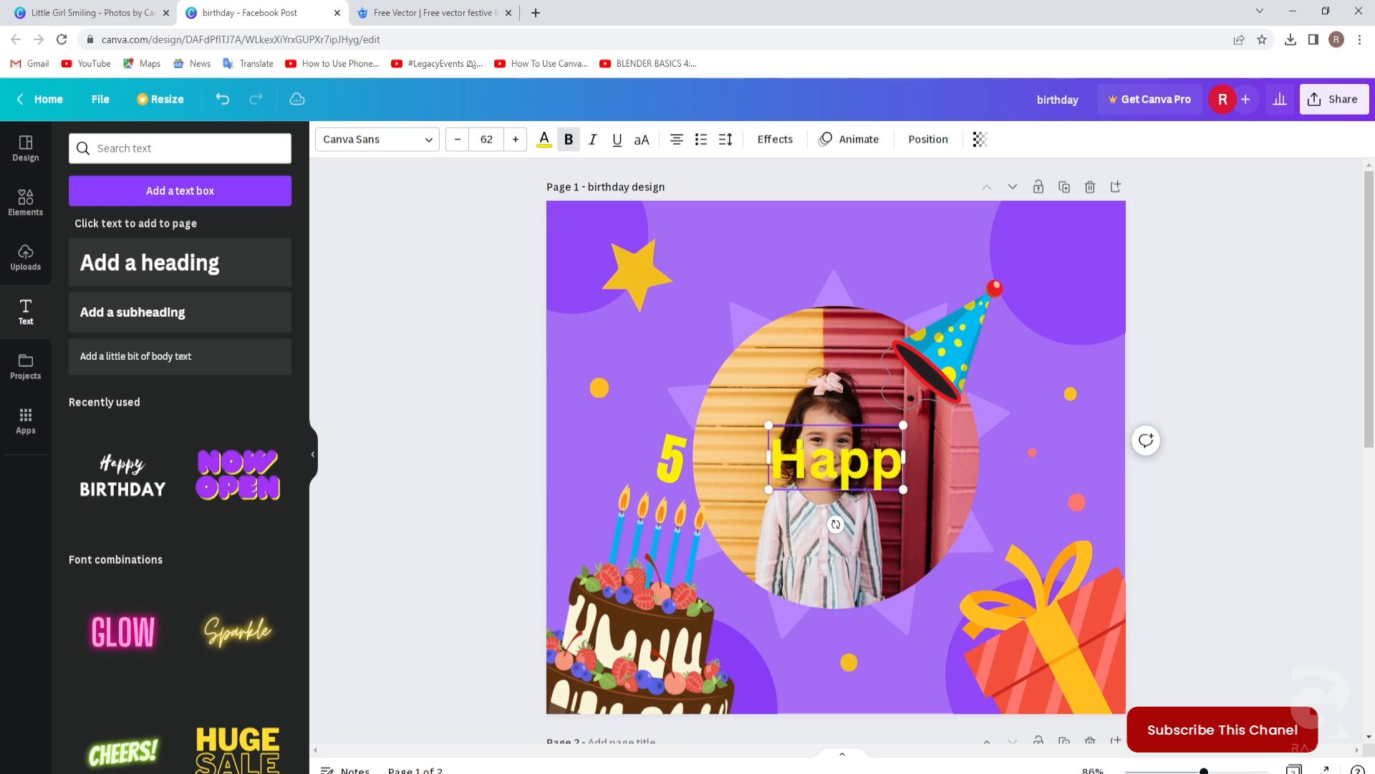
{"action": "type", "text": "y Bir"}
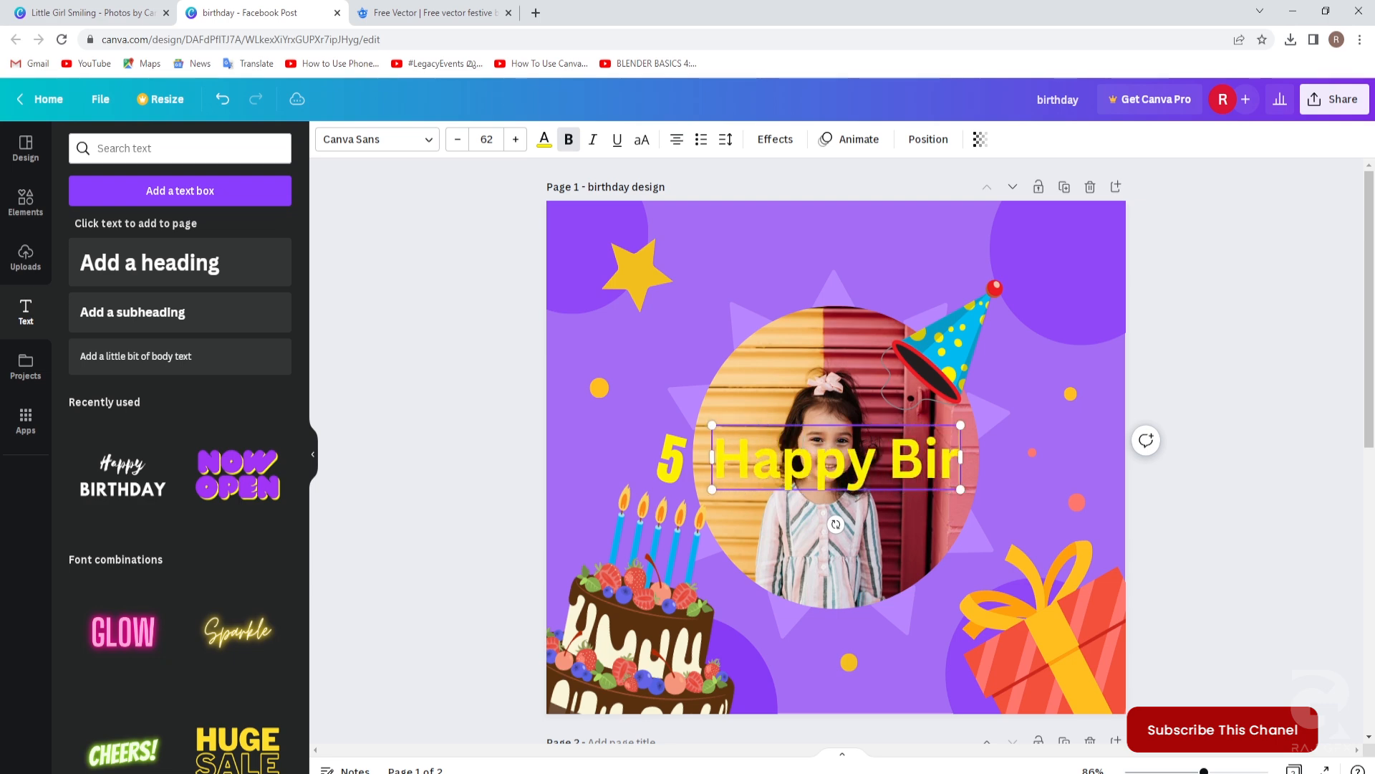
{"action": "type", "text": "thday"}
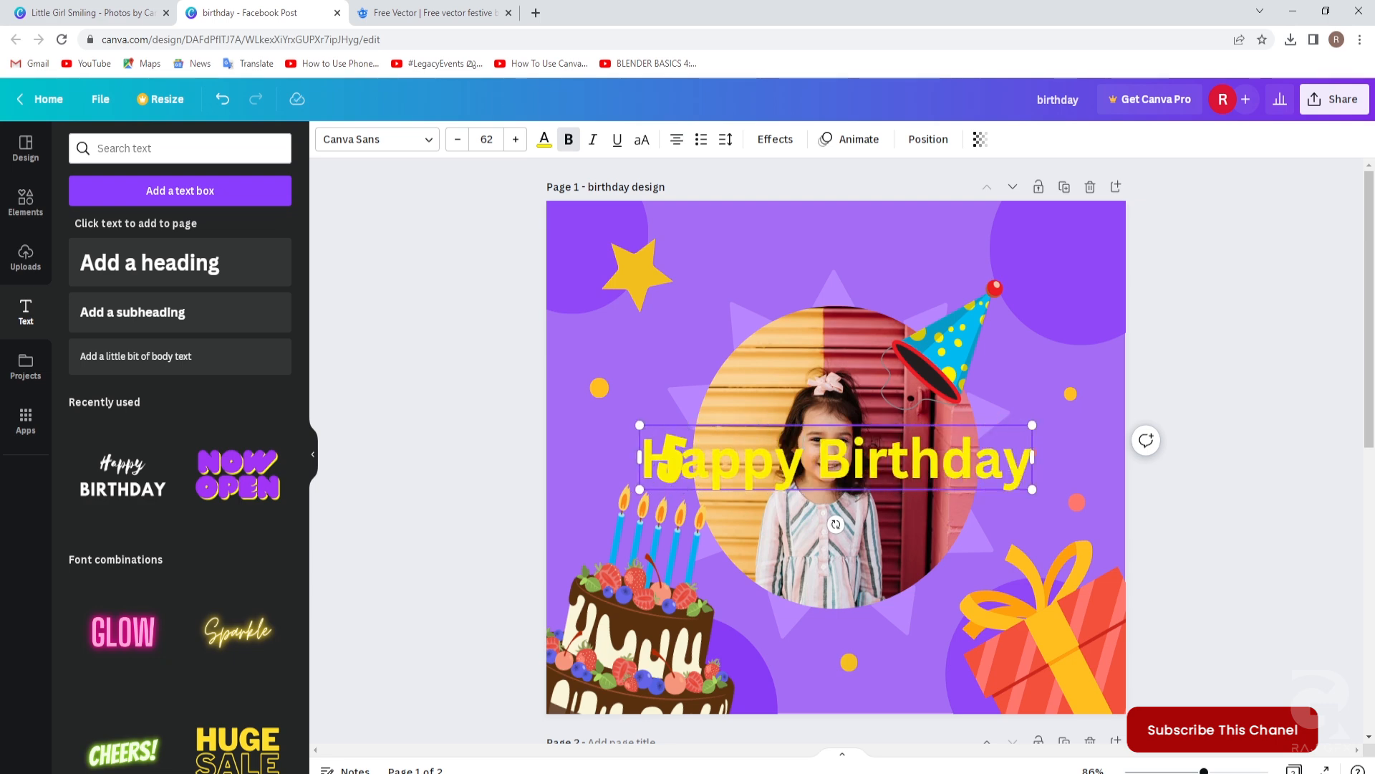
{"action": "left_click", "coordinate": [1229, 528]}
{"action": "left_click_drag", "start_coordinate": [966, 425], "coordinate": [961, 205]}
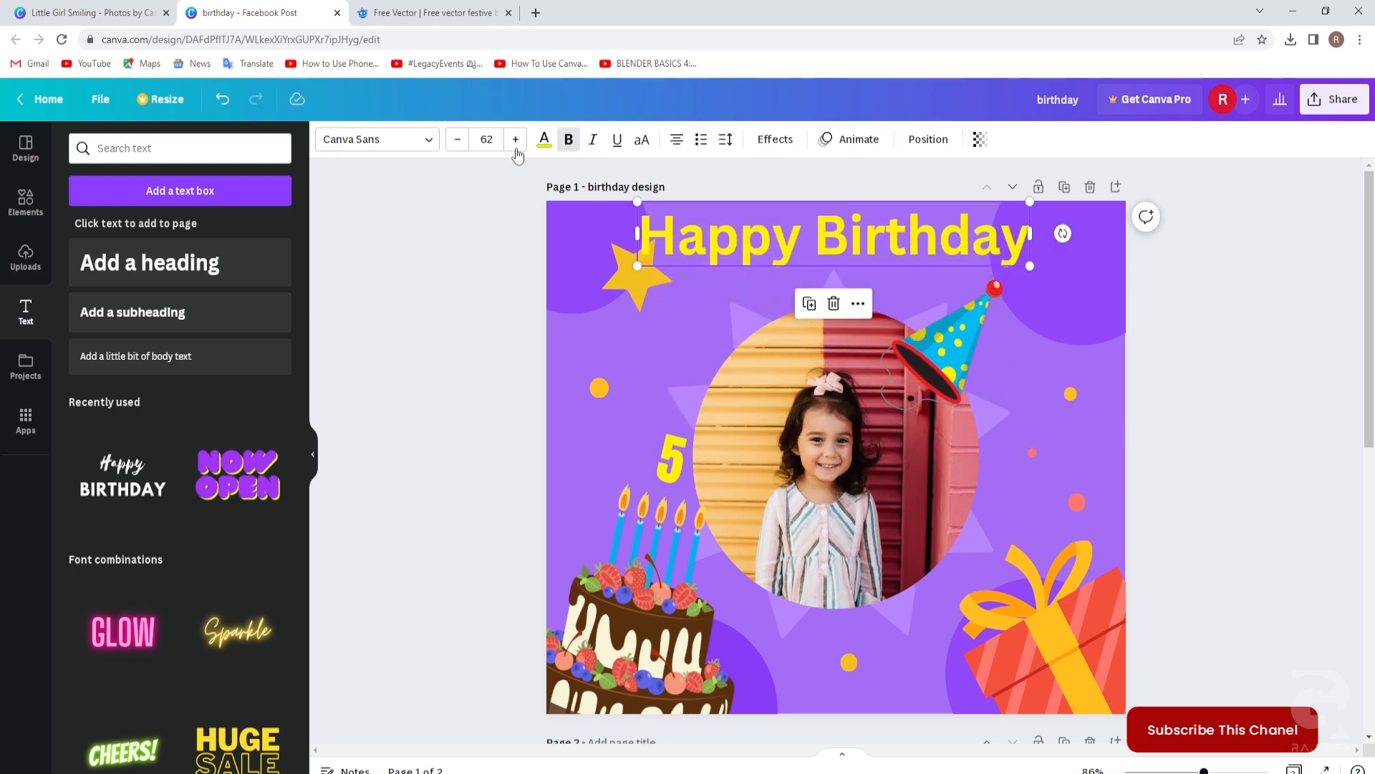
Make the heading white (#ffffff) with font size 30.
{"action": "left_click", "coordinate": [545, 140]}
{"action": "left_click", "coordinate": [83, 229]}
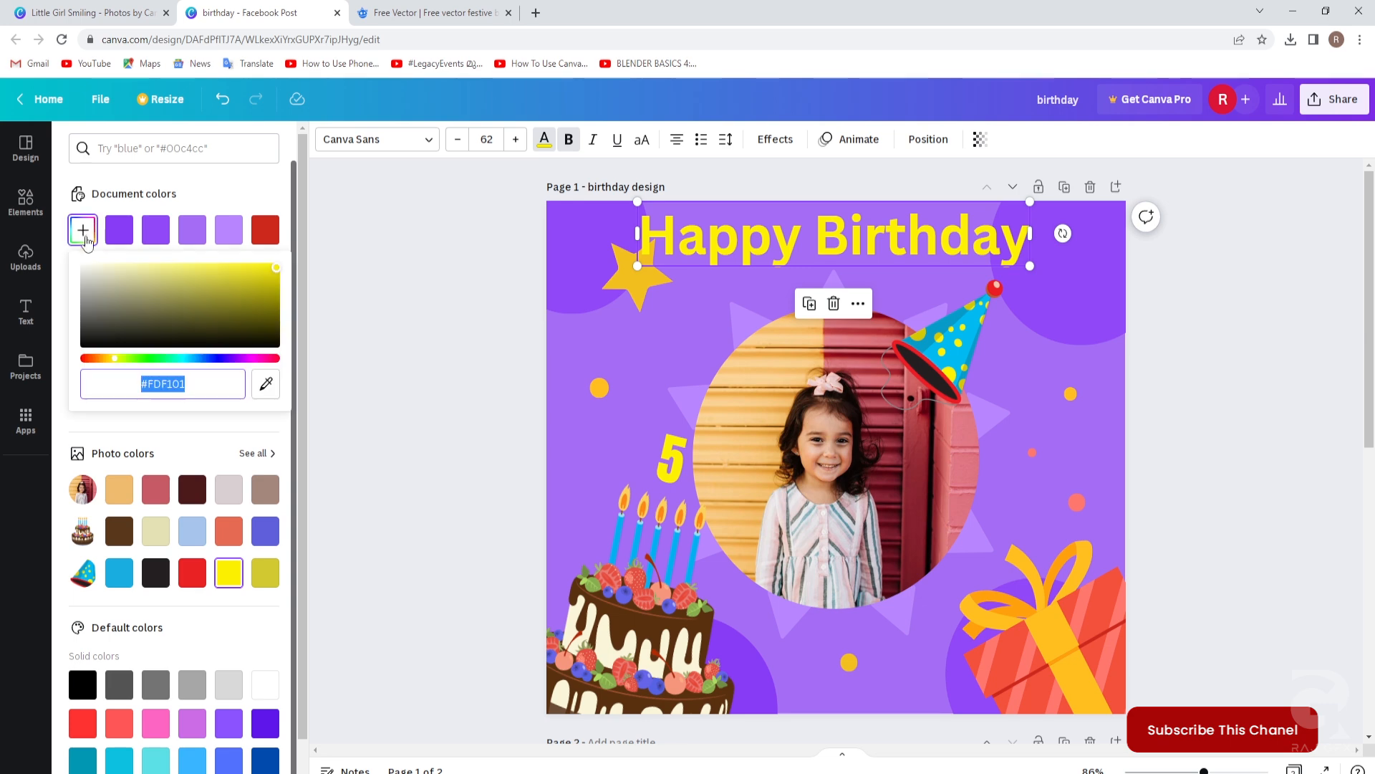
{"action": "type", "text": "#ffffff"}
{"action": "left_click", "coordinate": [459, 417]}
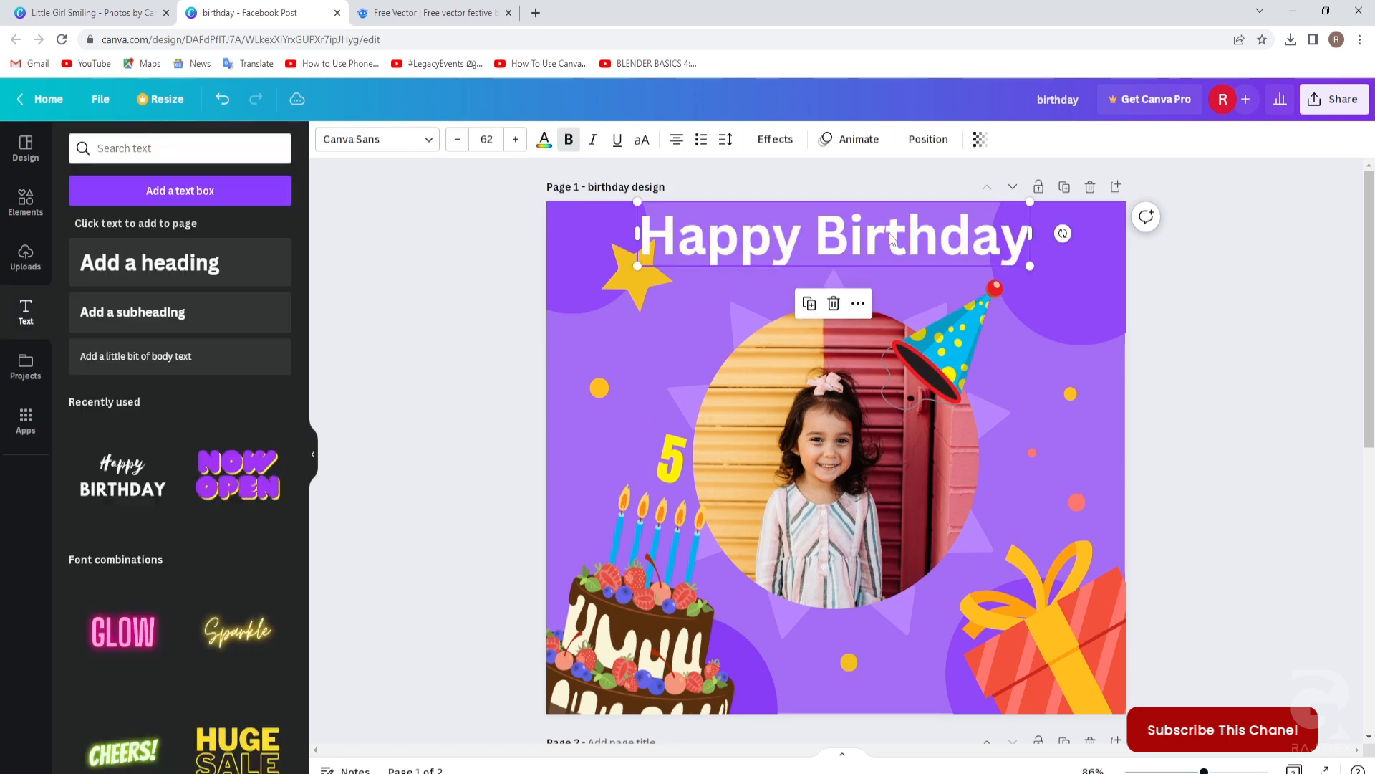
{"action": "left_click", "coordinate": [474, 132]}
{"action": "type", "text": "30"}
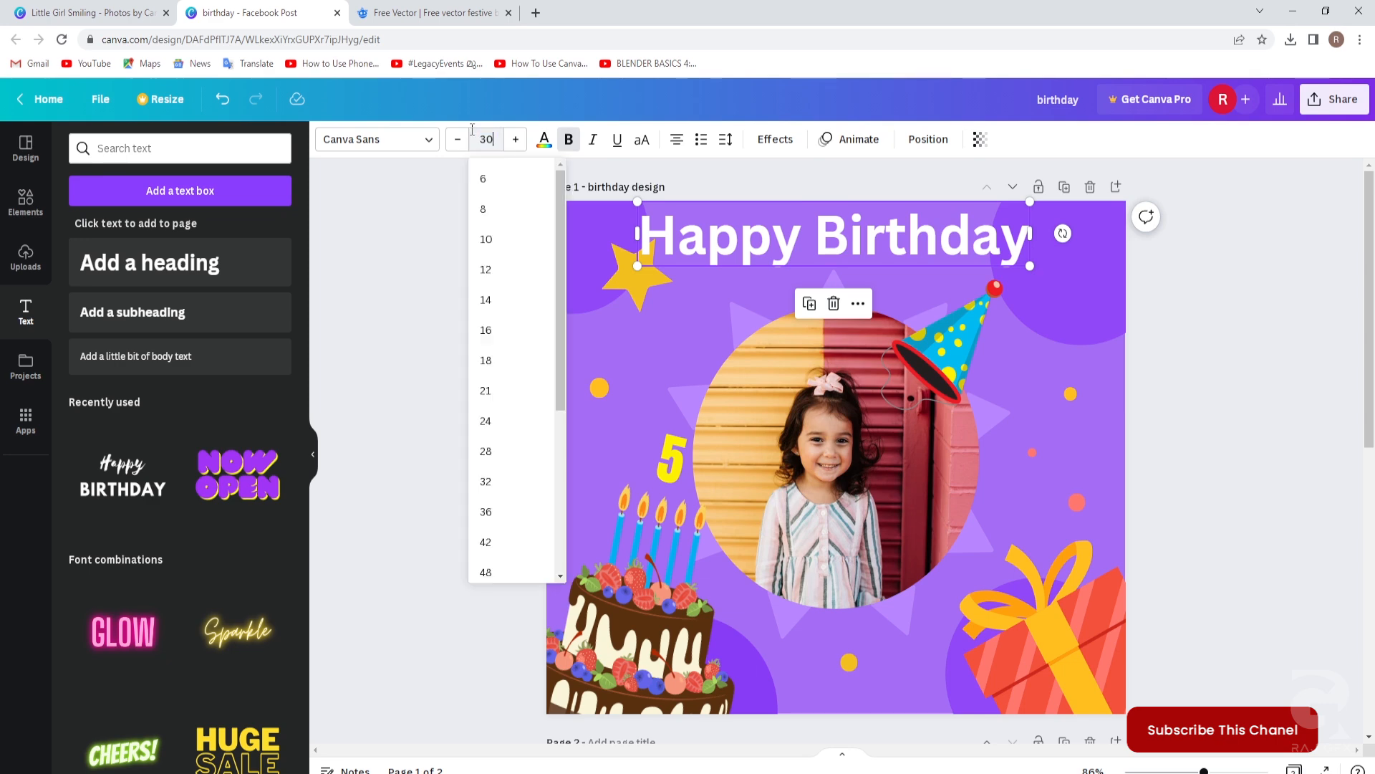
{"action": "key", "text": "Return"}
{"action": "left_click_drag", "start_coordinate": [1168, 344], "coordinate": [992, 162]}
Centre the heading horizontally near the top and set it in Bukhari Script.
{"action": "left_click_drag", "start_coordinate": [847, 221], "coordinate": [885, 246]}
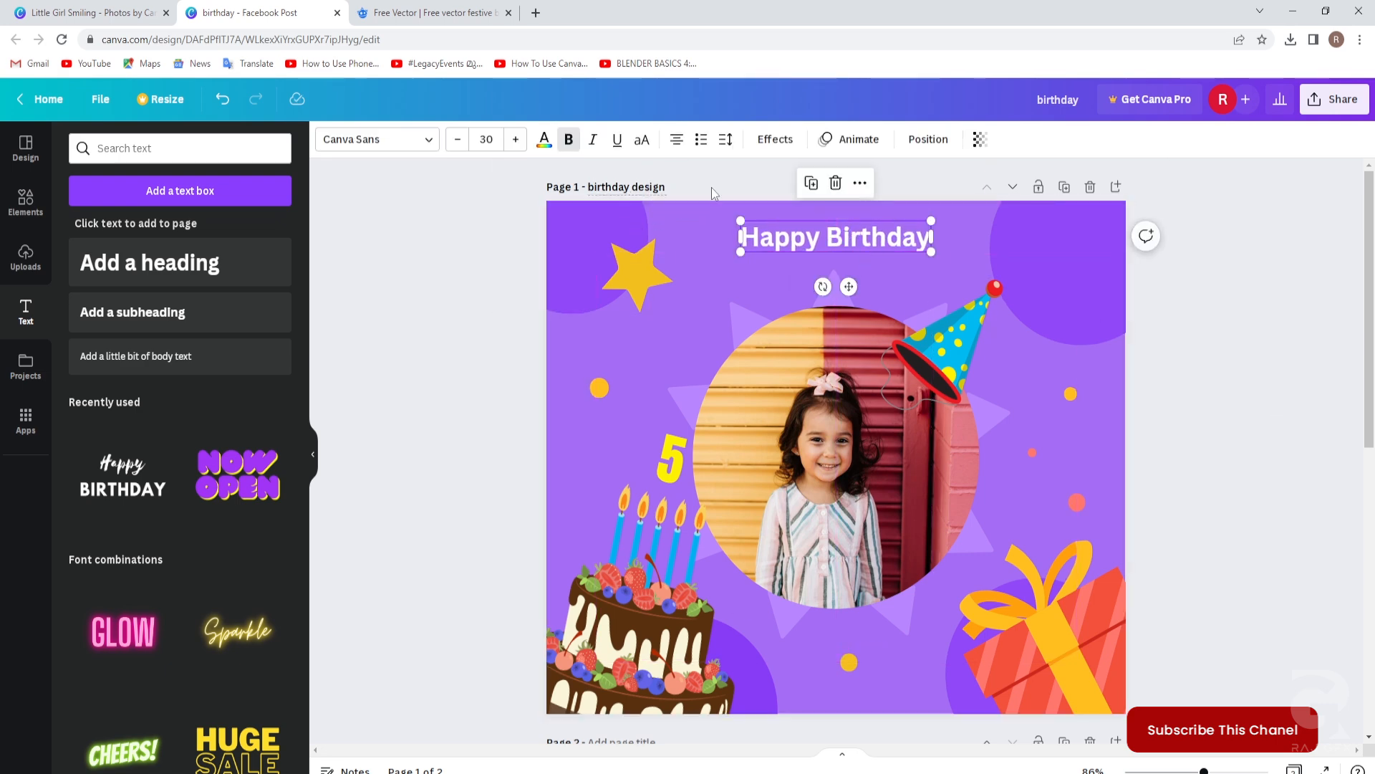
{"action": "left_click", "coordinate": [930, 141]}
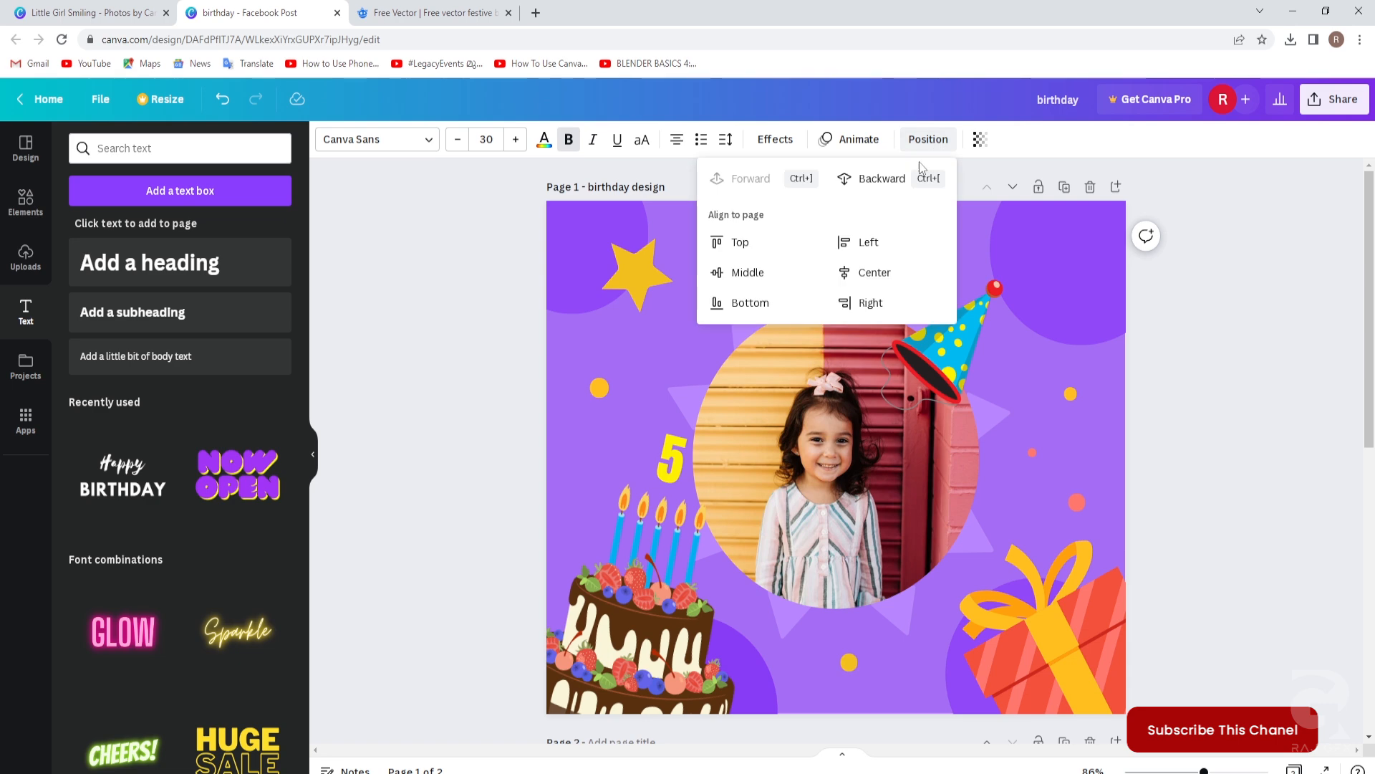
{"action": "left_click", "coordinate": [877, 278]}
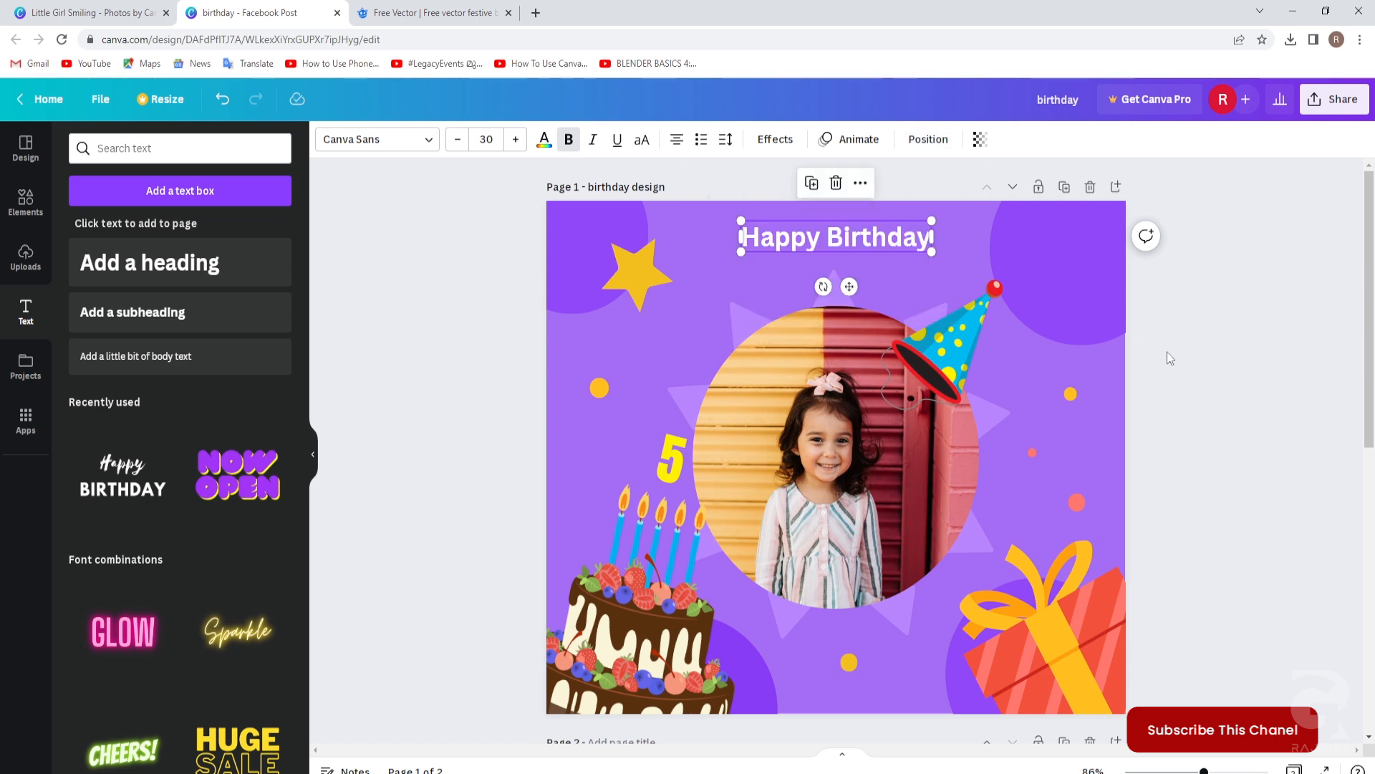
{"action": "left_click", "coordinate": [390, 142]}
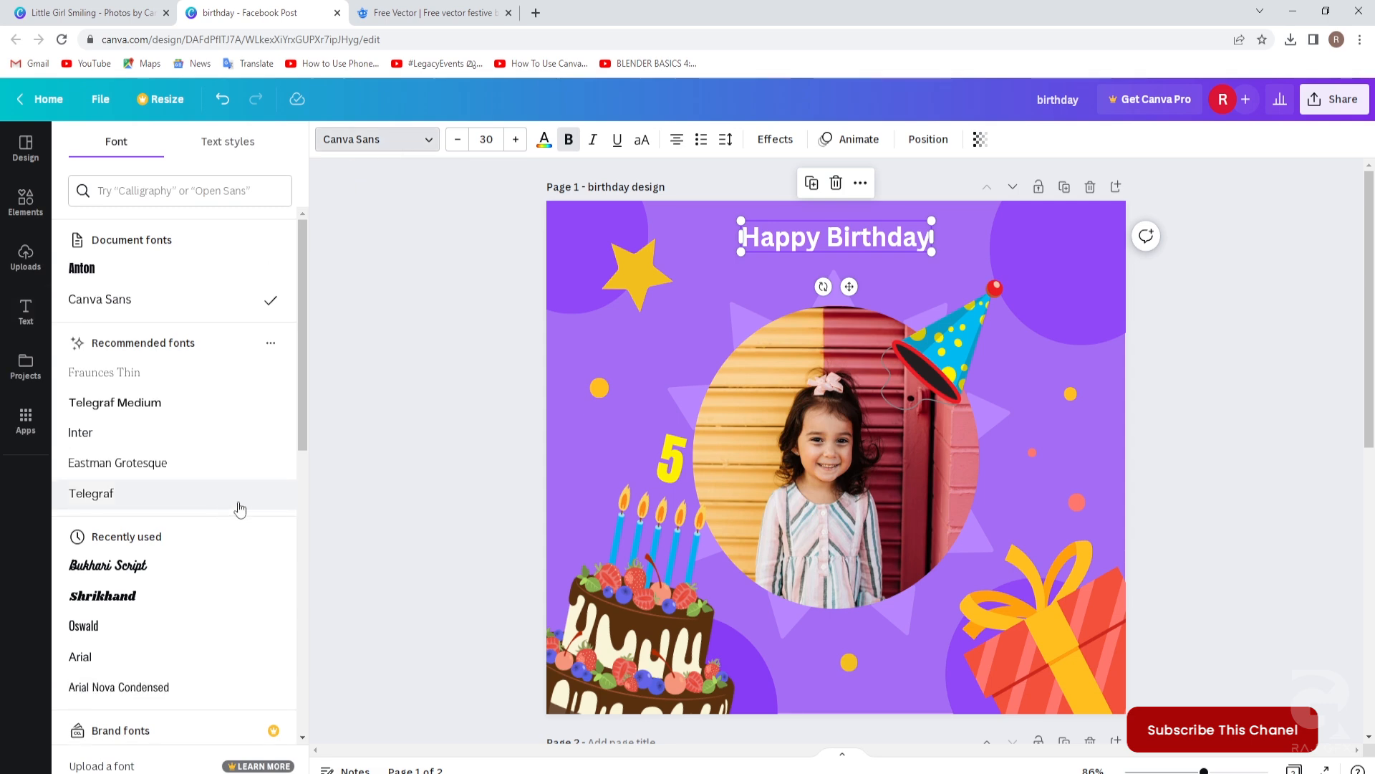
{"action": "left_click", "coordinate": [129, 570]}
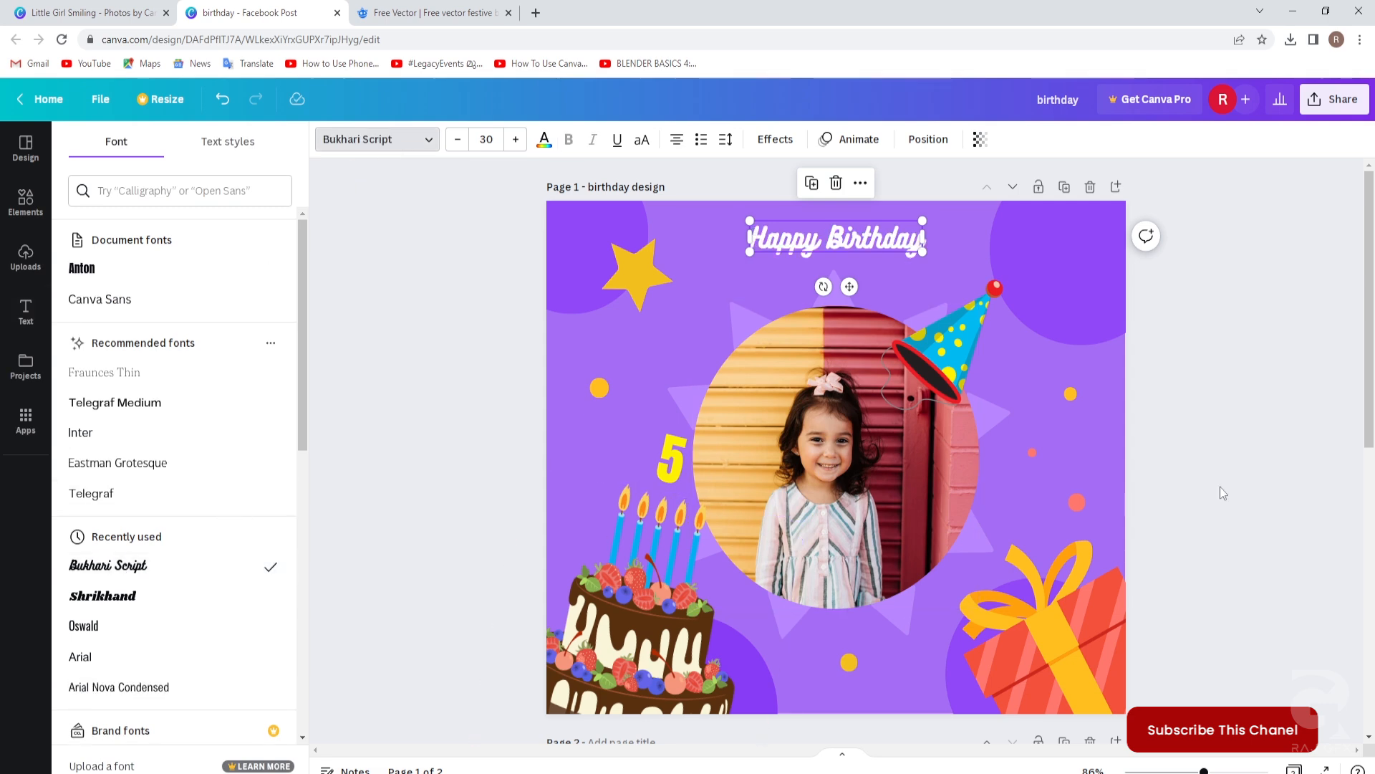
{"action": "left_click", "coordinate": [1220, 487]}
{"action": "scroll", "coordinate": [1186, 488], "scroll_direction": "down", "scroll_amount": 2}
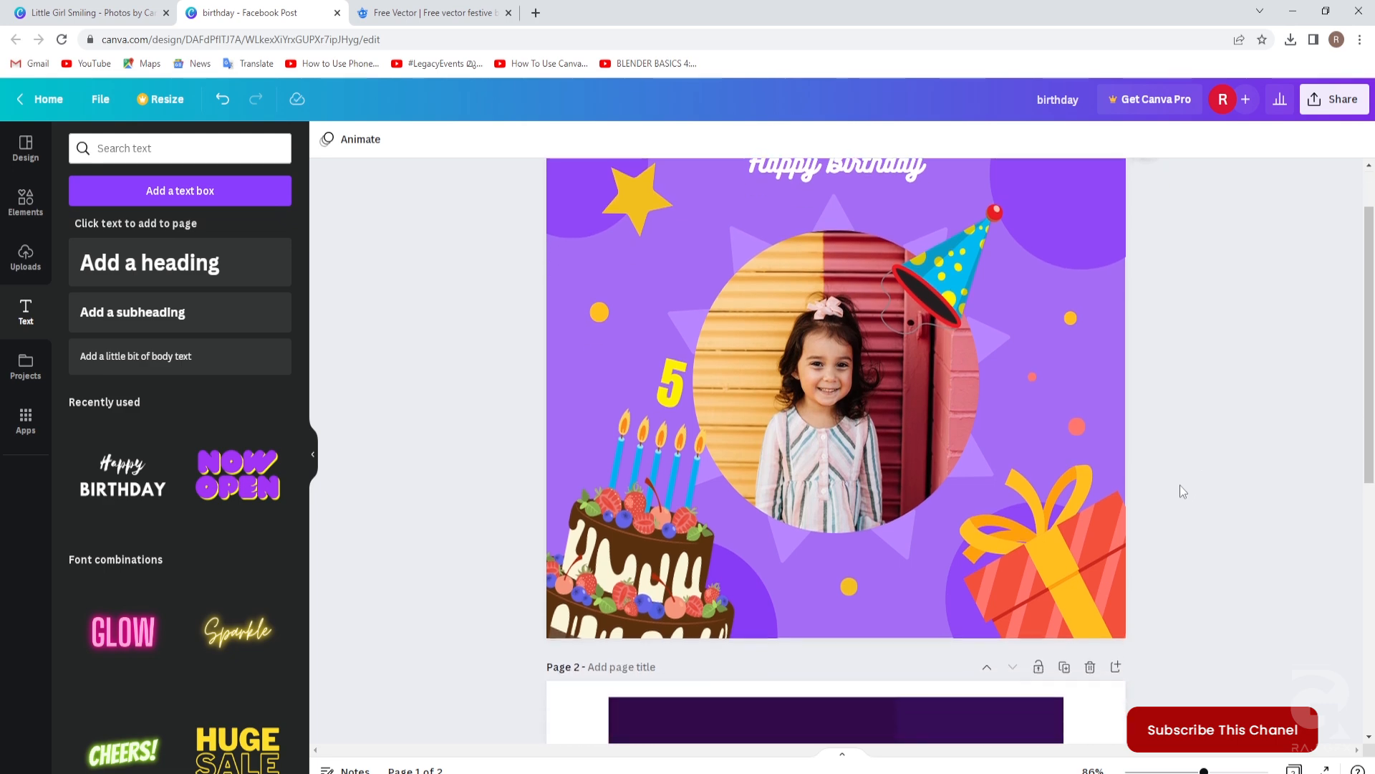
{"action": "scroll", "coordinate": [1128, 406], "scroll_direction": "up", "scroll_amount": 2}
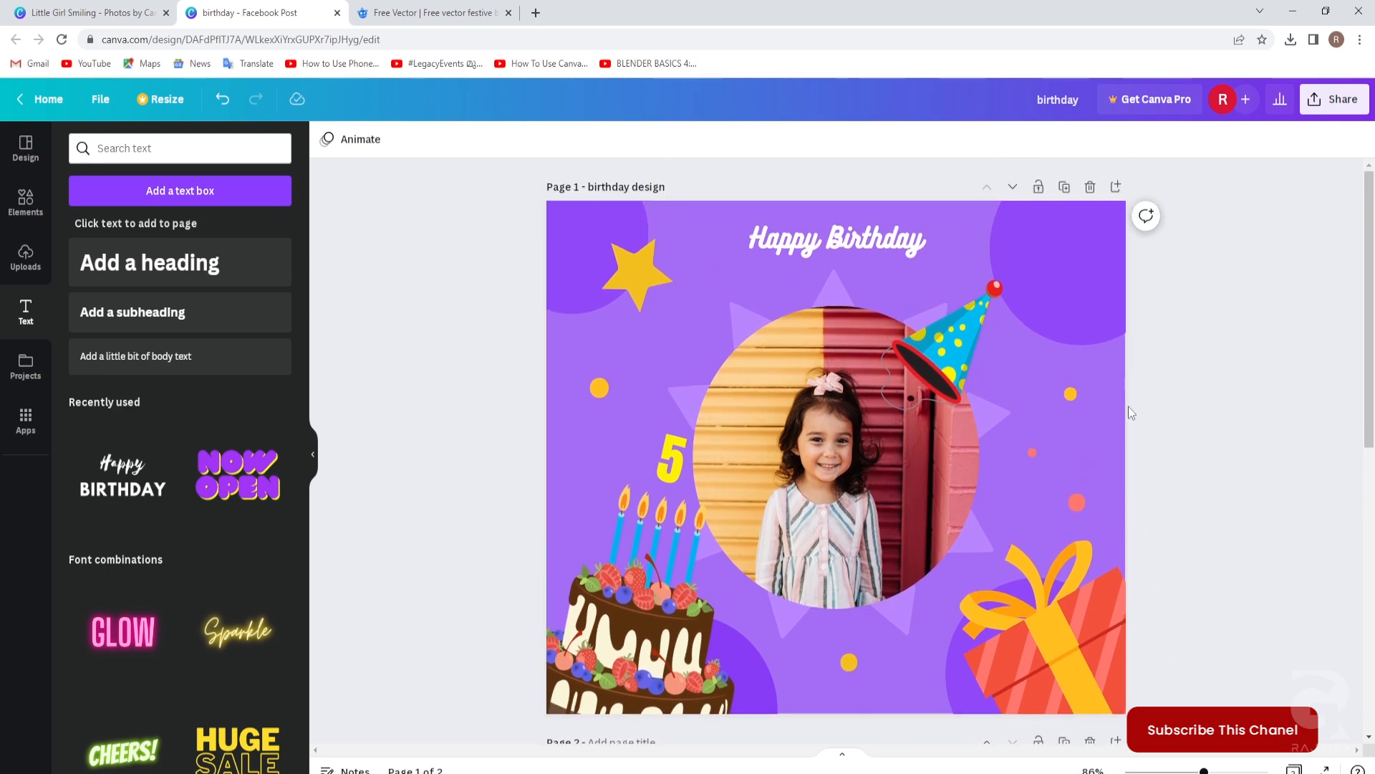
Duplicate the Happy Birthday heading and replace its text with the child's name.
{"action": "left_click", "coordinate": [847, 245]}
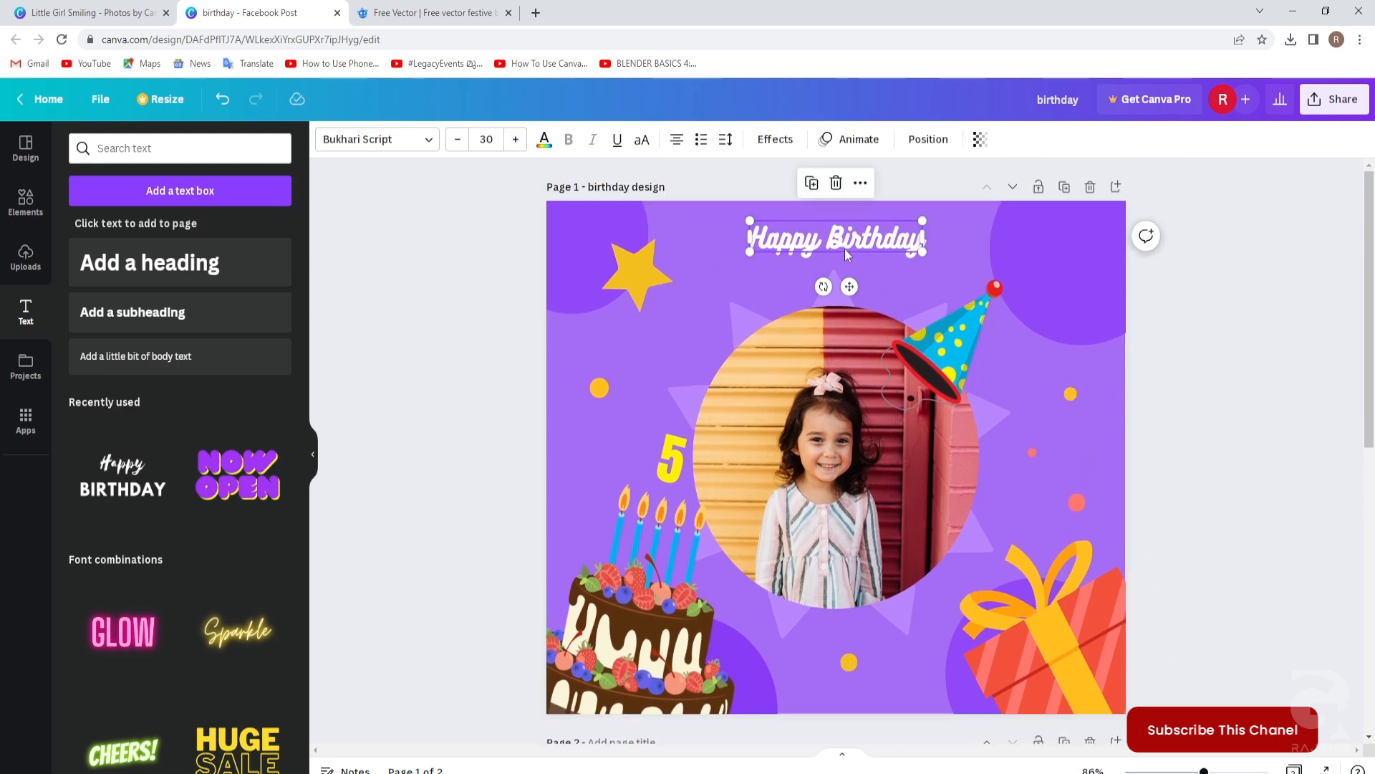
{"action": "key", "text": "ctrl+d"}
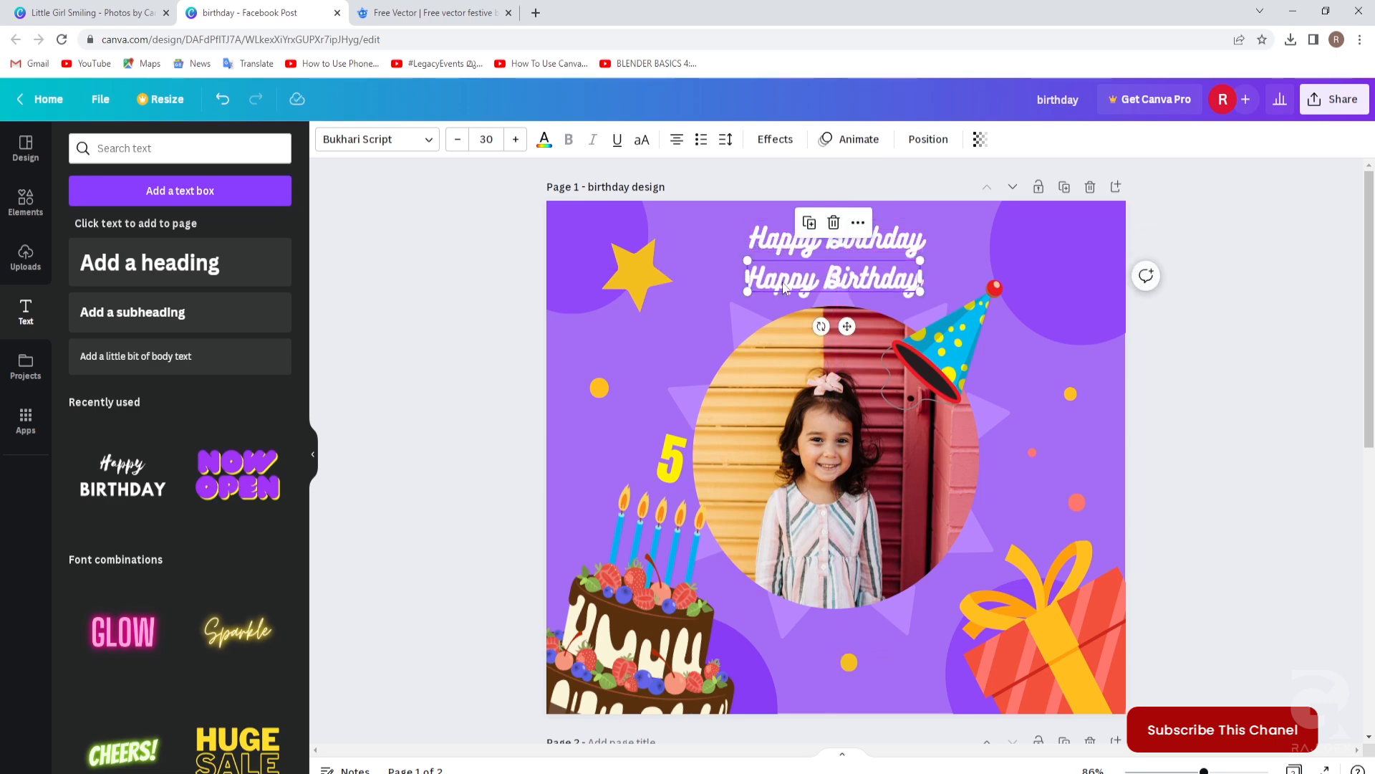
{"action": "left_click", "coordinate": [769, 282]}
{"action": "left_click_drag", "start_coordinate": [752, 274], "coordinate": [929, 274]}
{"action": "left_click", "coordinate": [762, 280]}
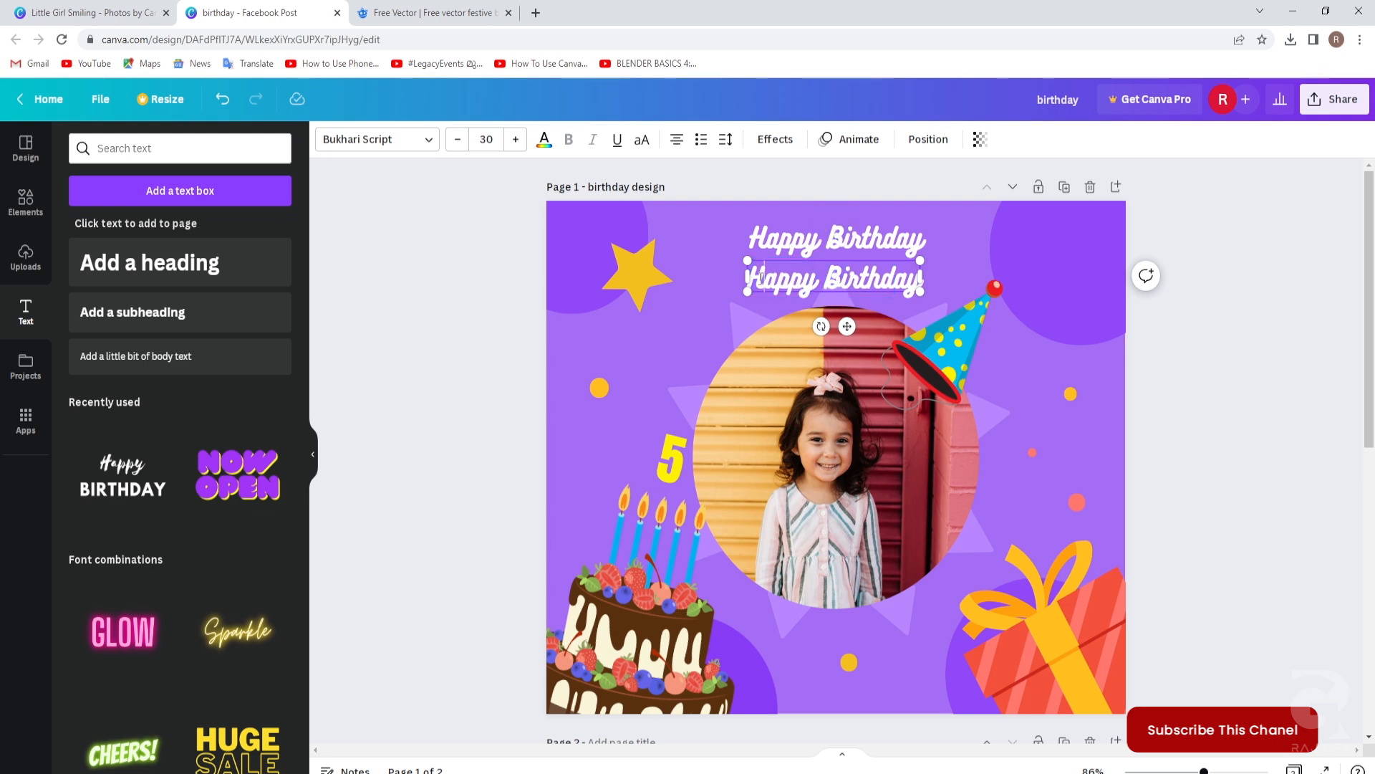
{"action": "left_click_drag", "start_coordinate": [753, 276], "coordinate": [917, 280]}
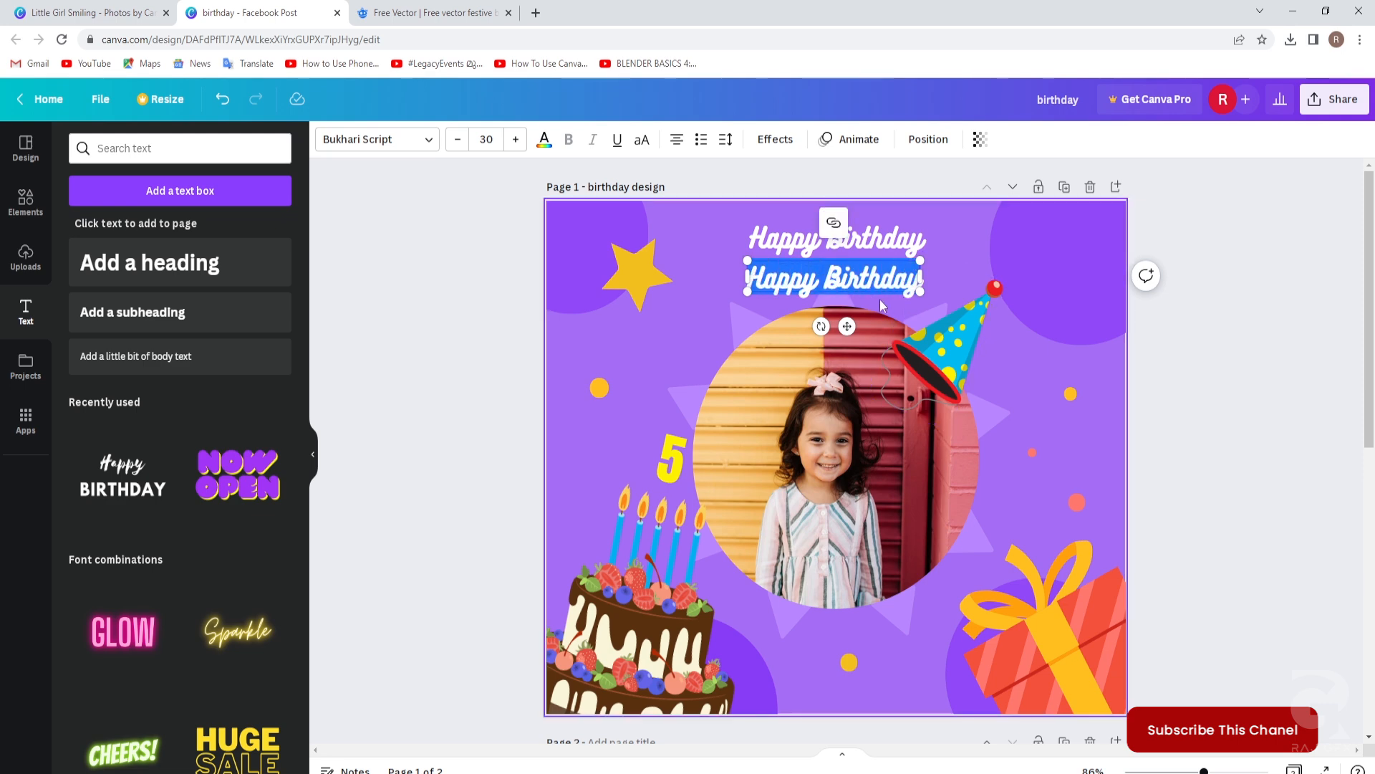
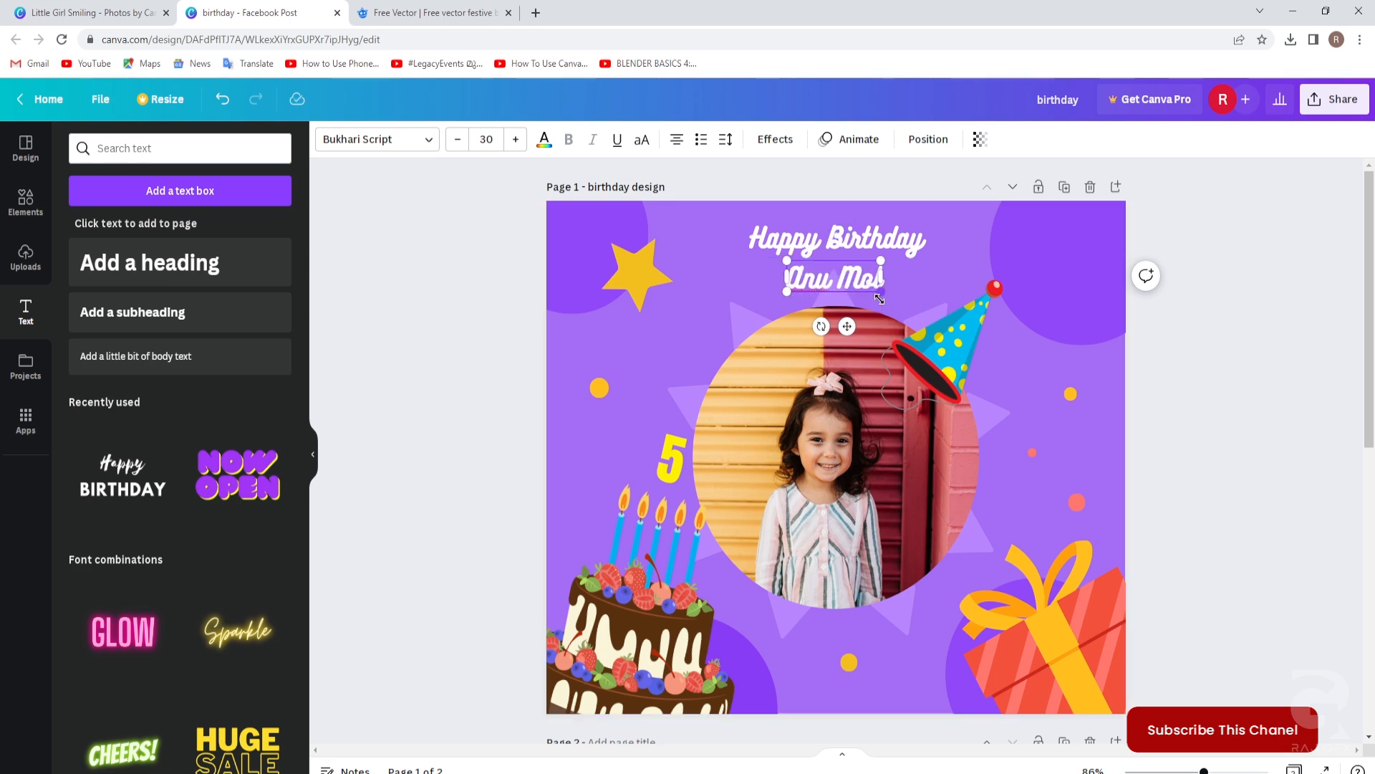
{"action": "left_click", "coordinate": [1212, 407]}
Set the name in Anton at size 50 and move it near the page bottom.
{"action": "left_click", "coordinate": [851, 286]}
{"action": "left_click_drag", "start_coordinate": [798, 276], "coordinate": [875, 278]}
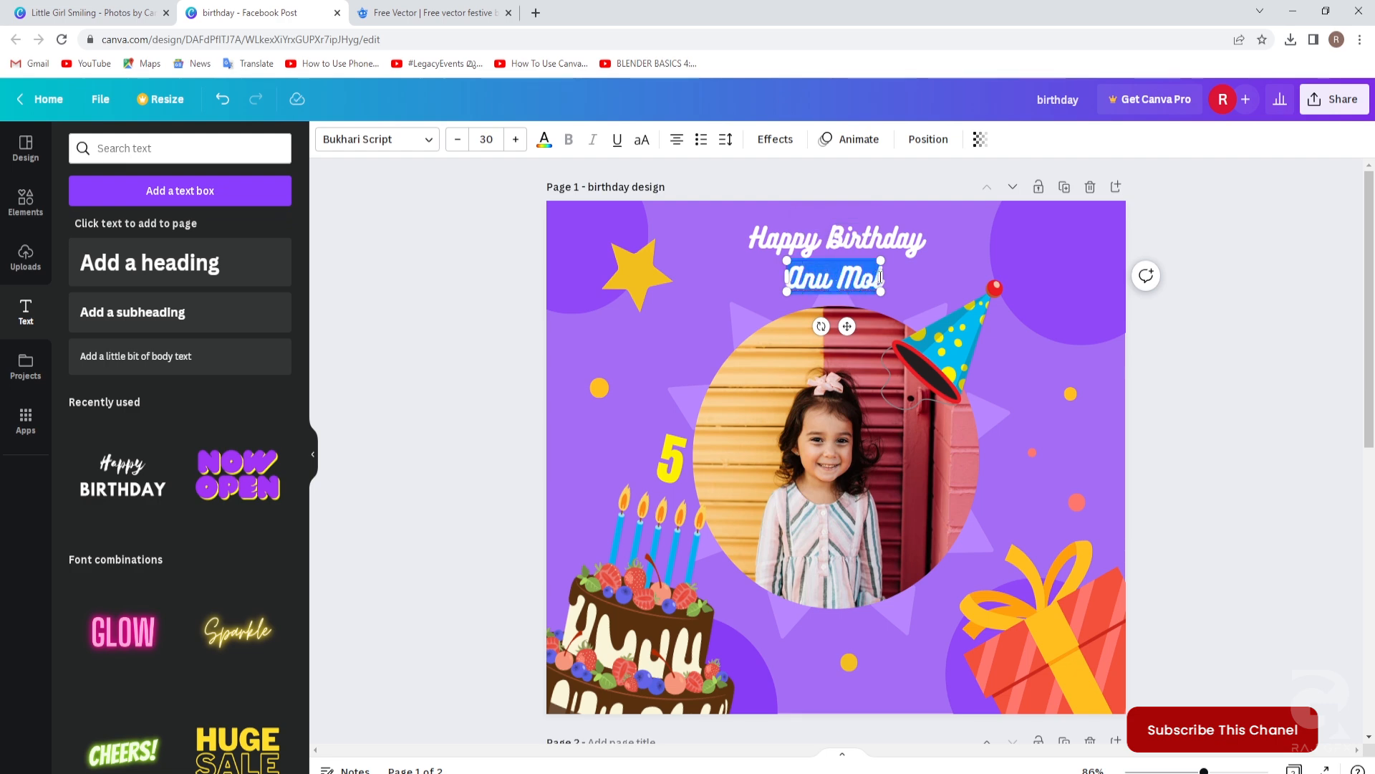
{"action": "left_click", "coordinate": [423, 146]}
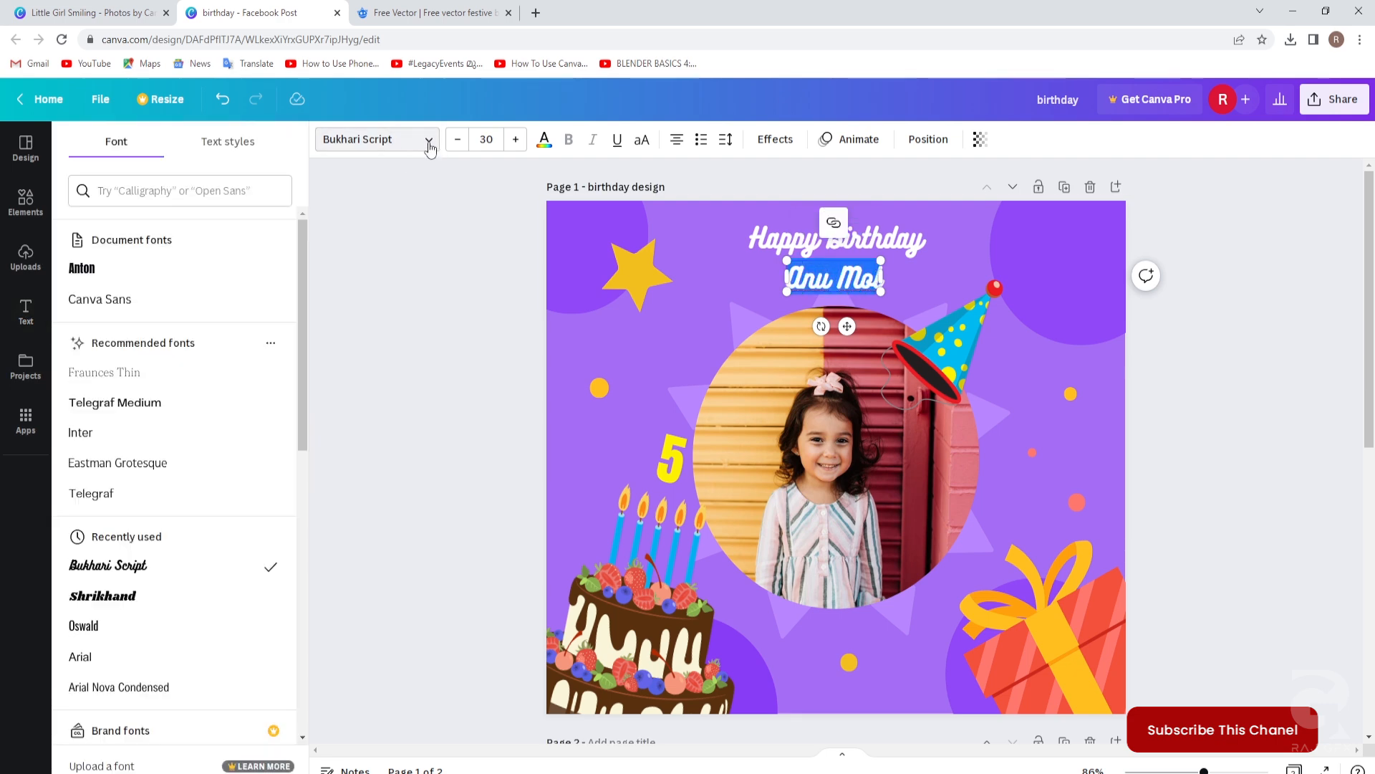
{"action": "left_click", "coordinate": [83, 271]}
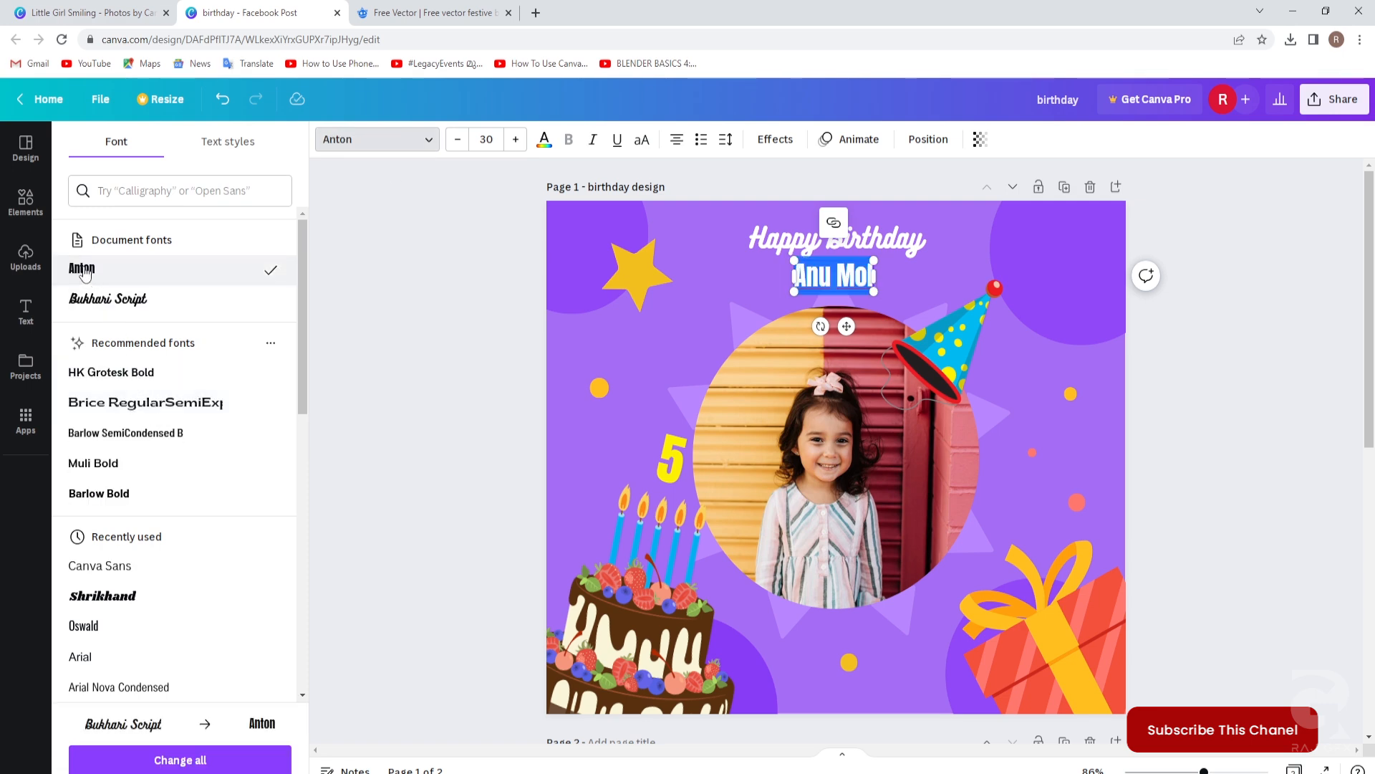
{"action": "left_click", "coordinate": [493, 139]}
{"action": "type", "text": "5"}
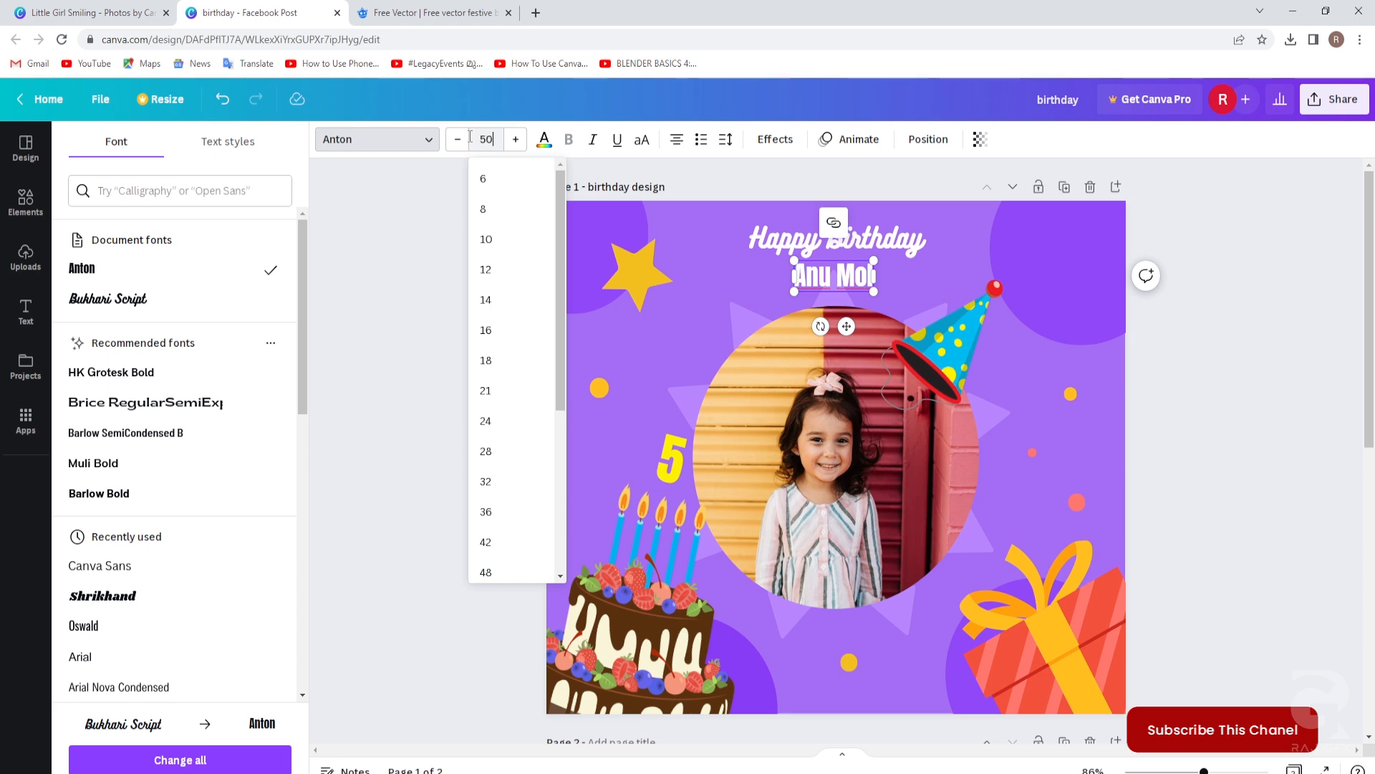
{"action": "key", "text": "Return"}
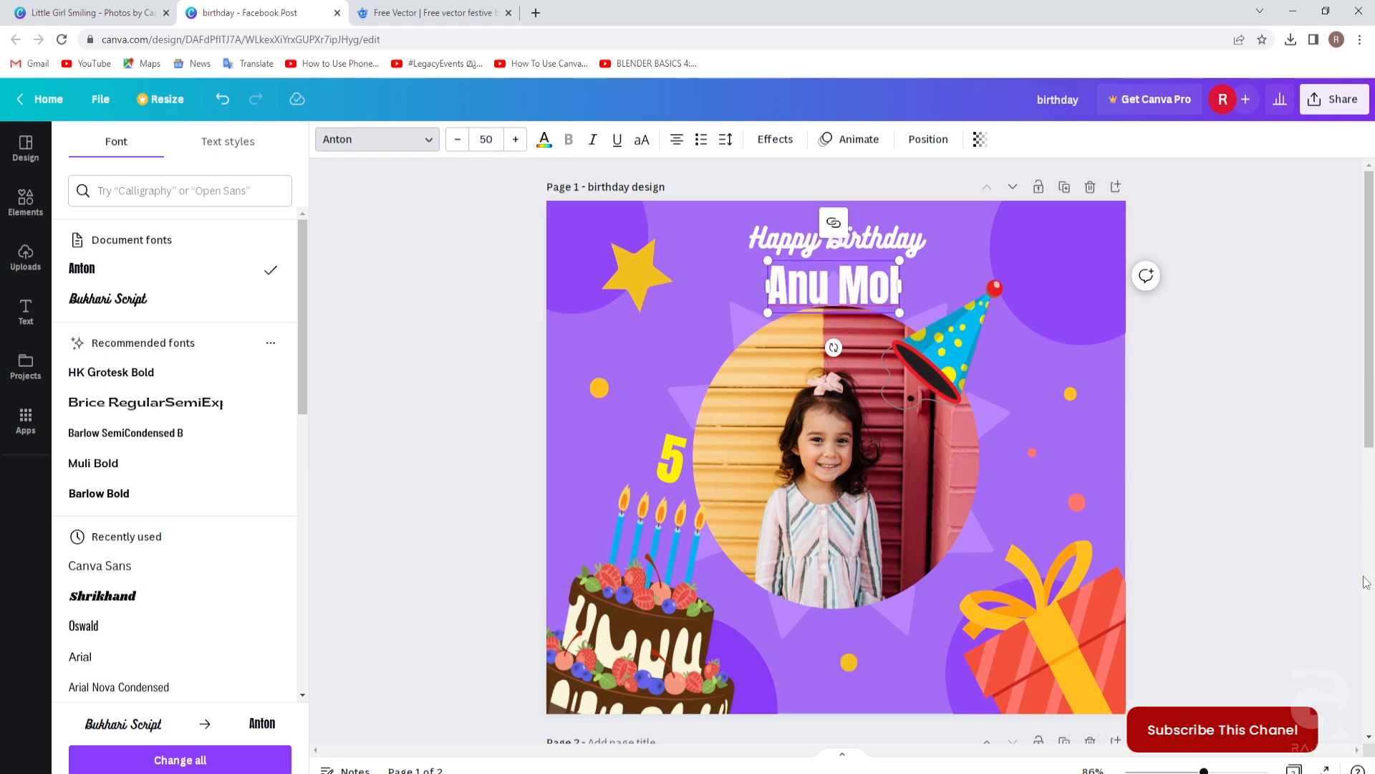
{"action": "left_click", "coordinate": [829, 294]}
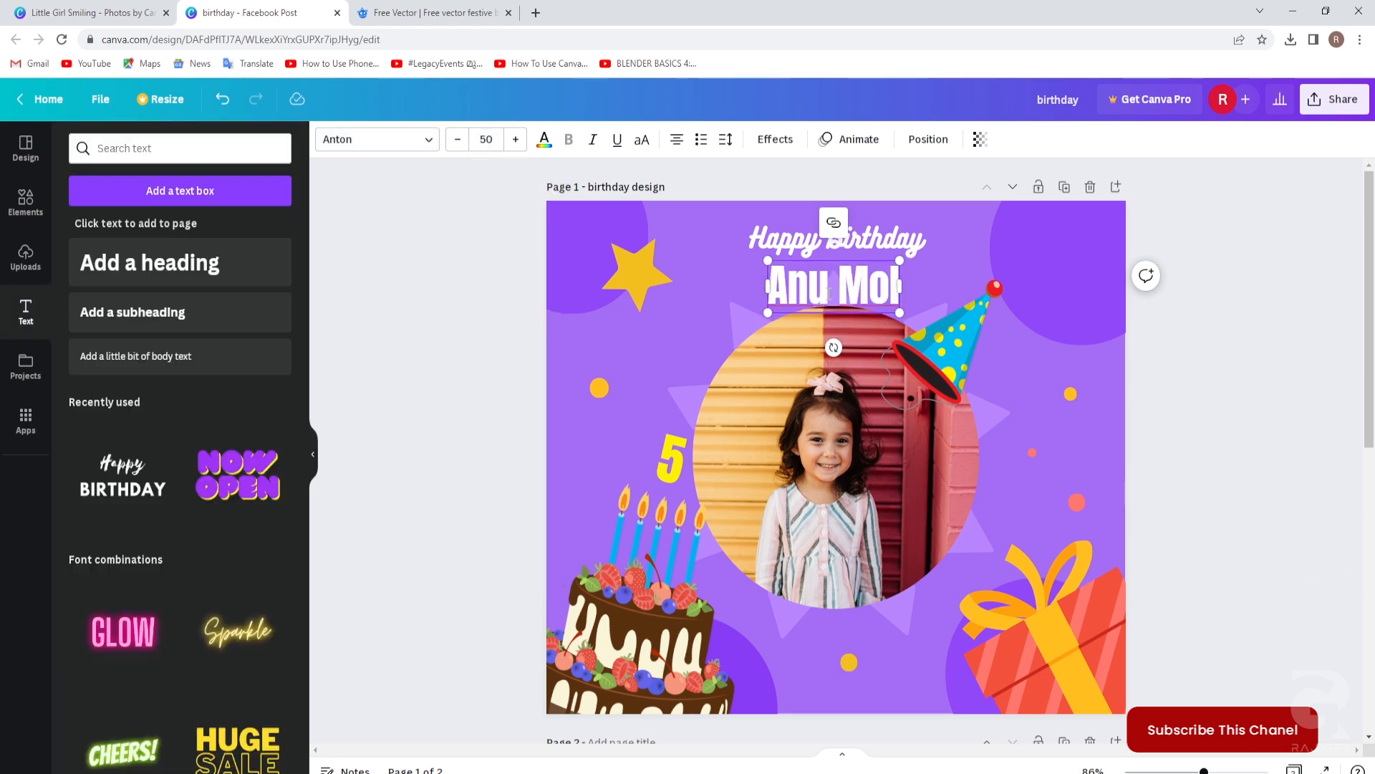
{"action": "left_click", "coordinate": [1208, 461]}
{"action": "left_click_drag", "start_coordinate": [864, 285], "coordinate": [859, 663]}
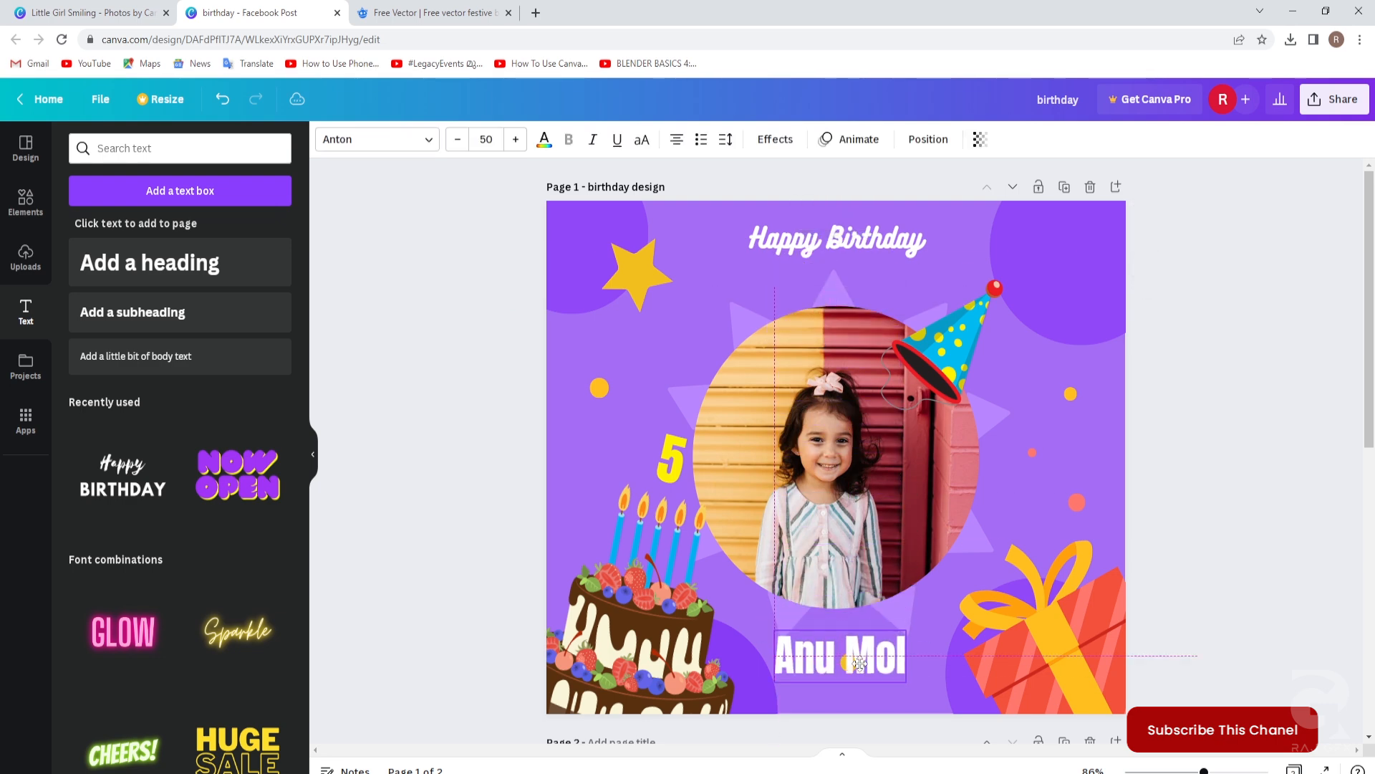
{"action": "left_click", "coordinate": [1194, 647]}
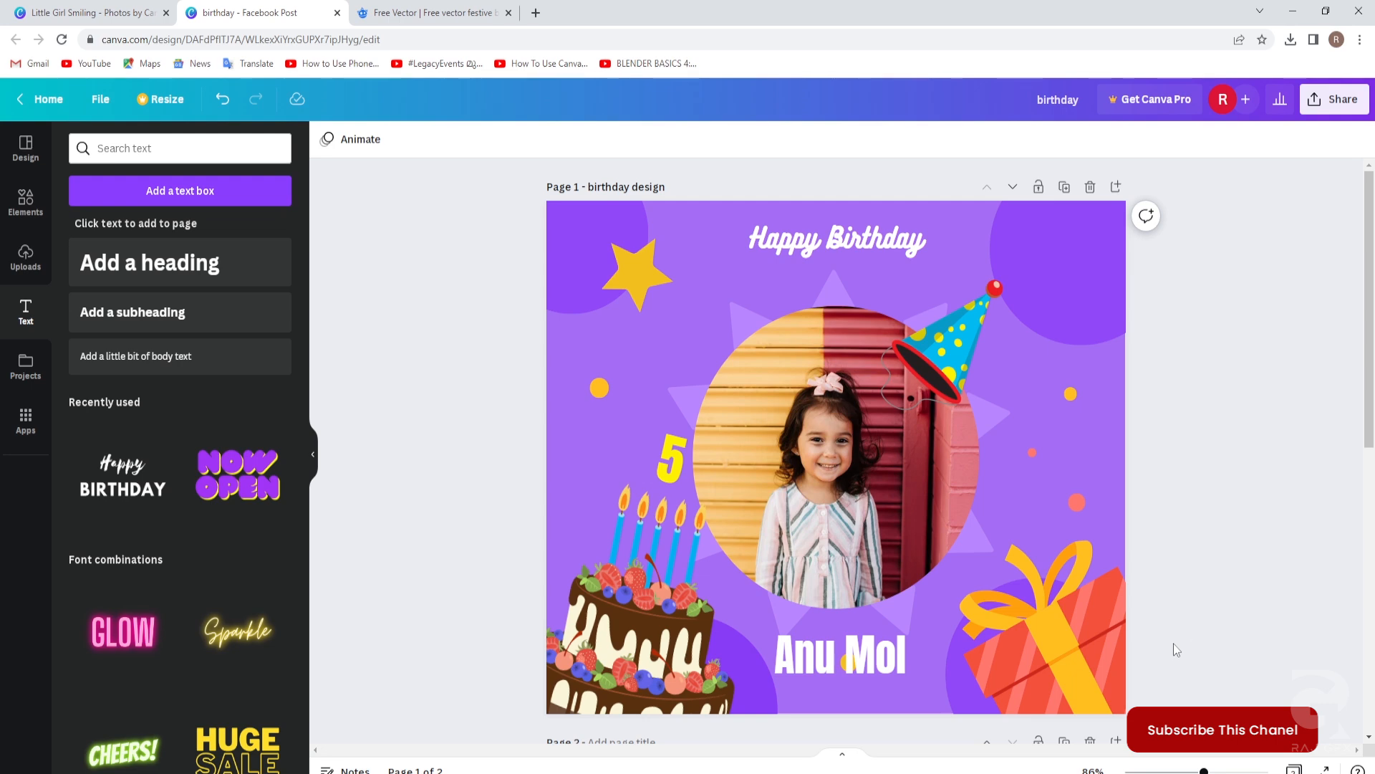
Delete Page 2 with the uploaded frame image, leaving only the birthday post.
{"action": "scroll", "coordinate": [1163, 638], "scroll_direction": "down", "scroll_amount": 6}
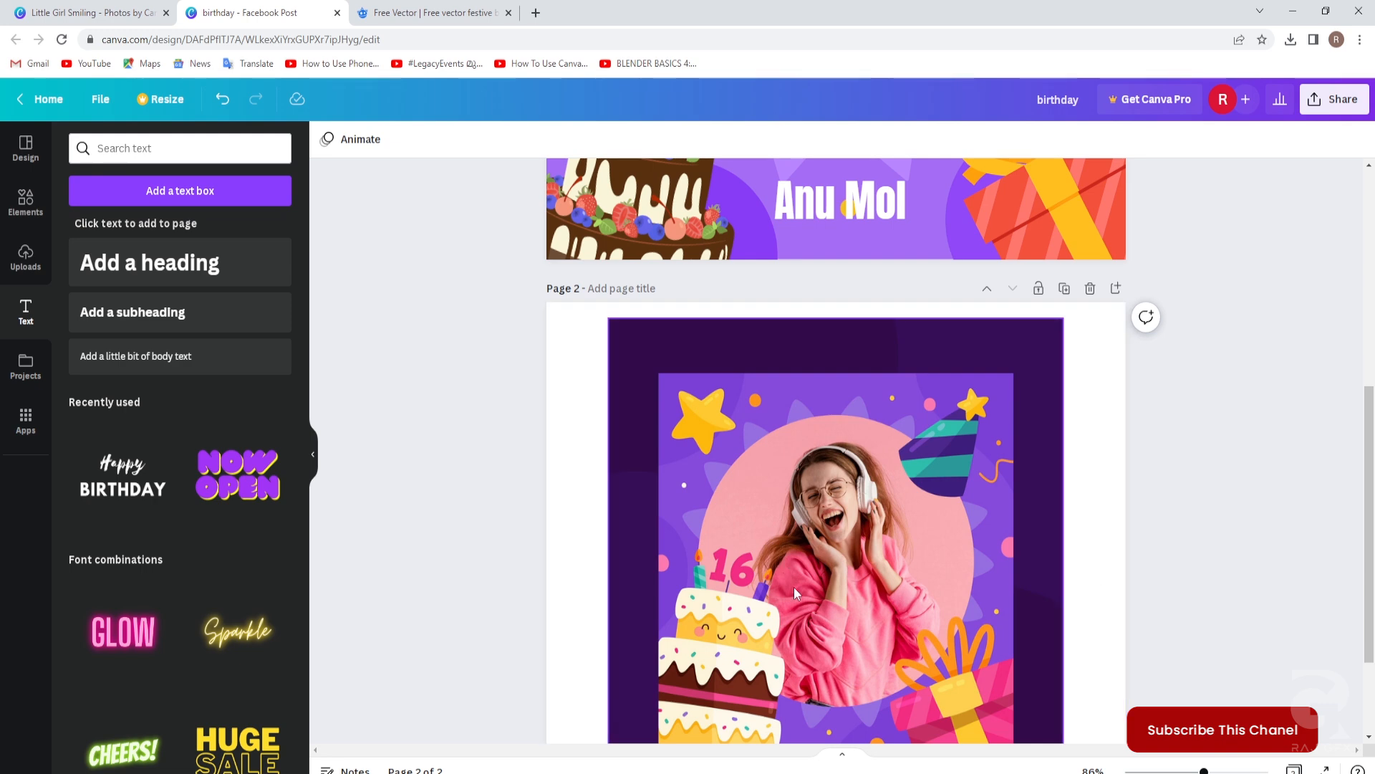
{"action": "scroll", "coordinate": [886, 625], "scroll_direction": "up", "scroll_amount": 5}
{"action": "scroll", "coordinate": [812, 530], "scroll_direction": "up", "scroll_amount": 2}
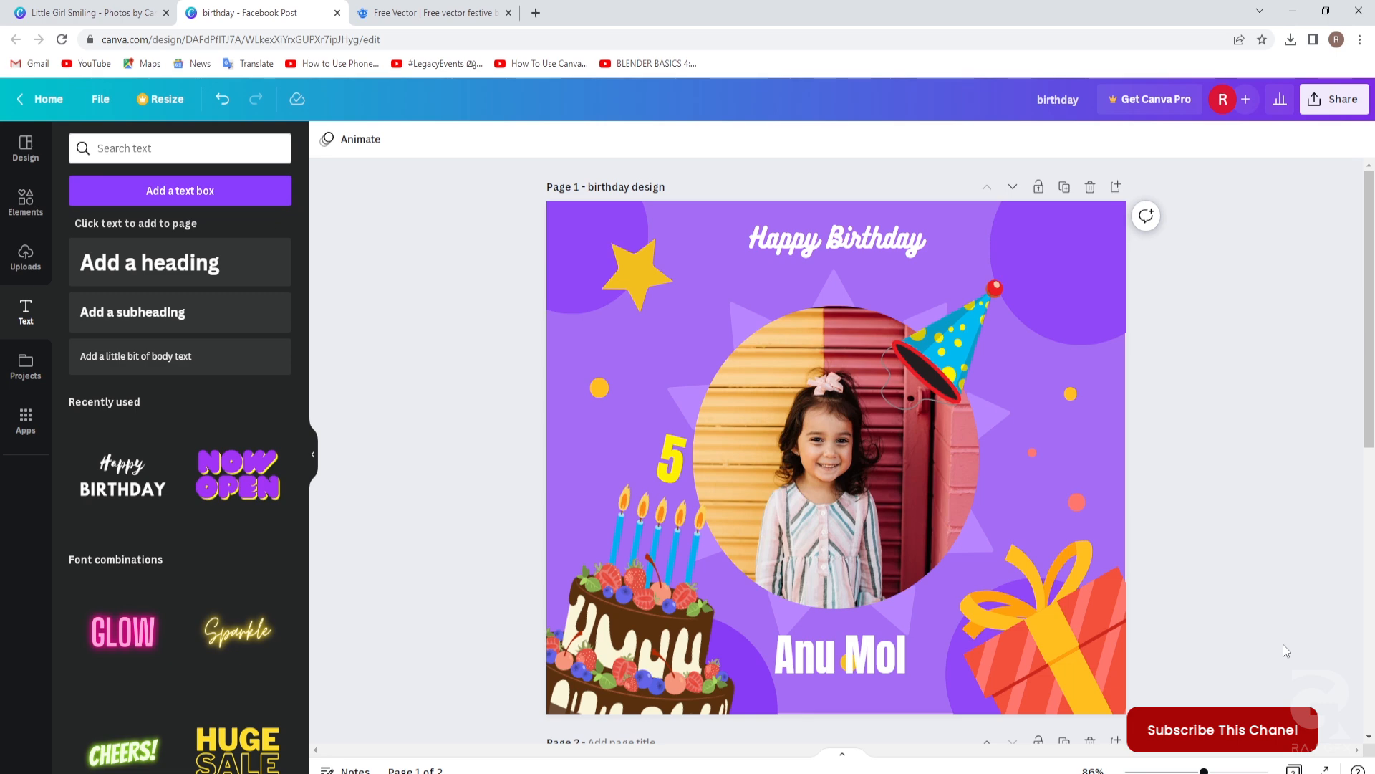
{"action": "scroll", "coordinate": [1204, 597], "scroll_direction": "down", "scroll_amount": 5}
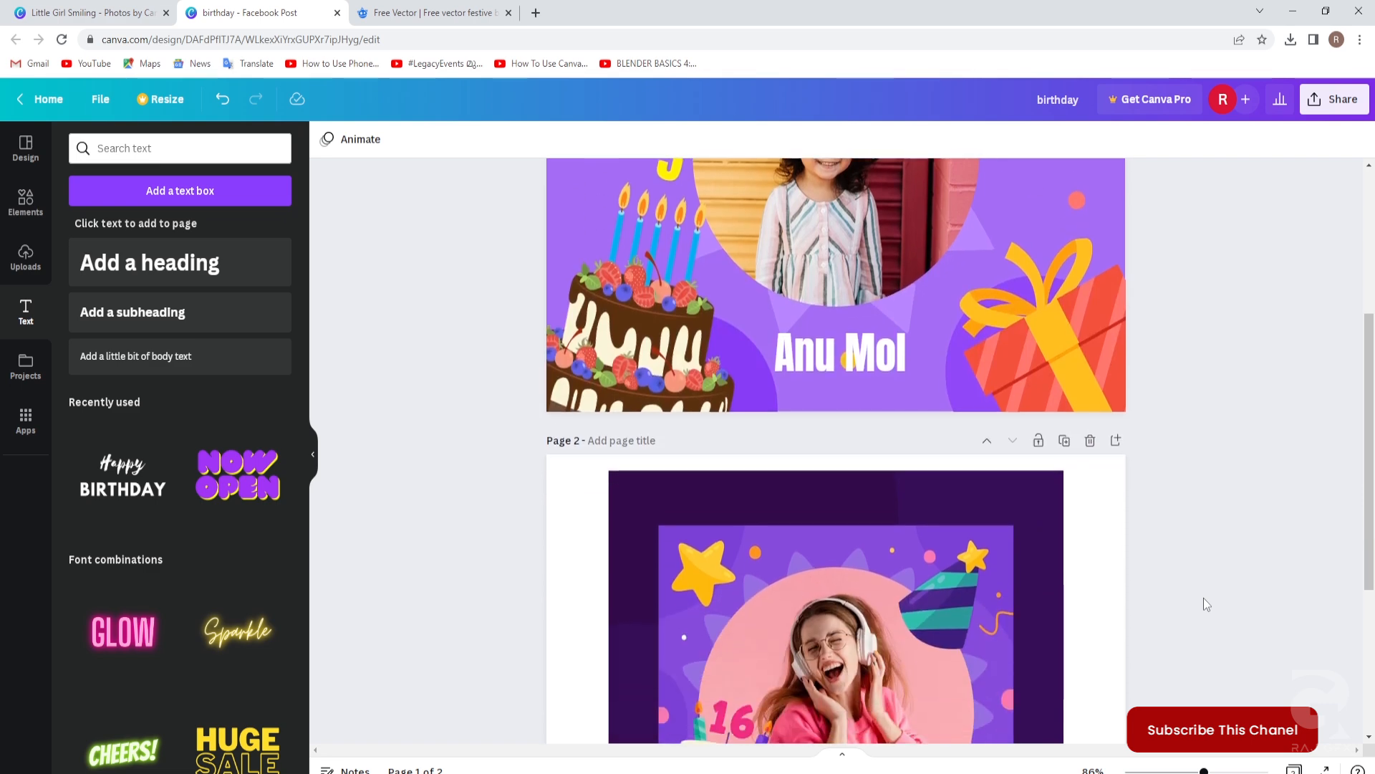
{"action": "left_click", "coordinate": [1089, 439]}
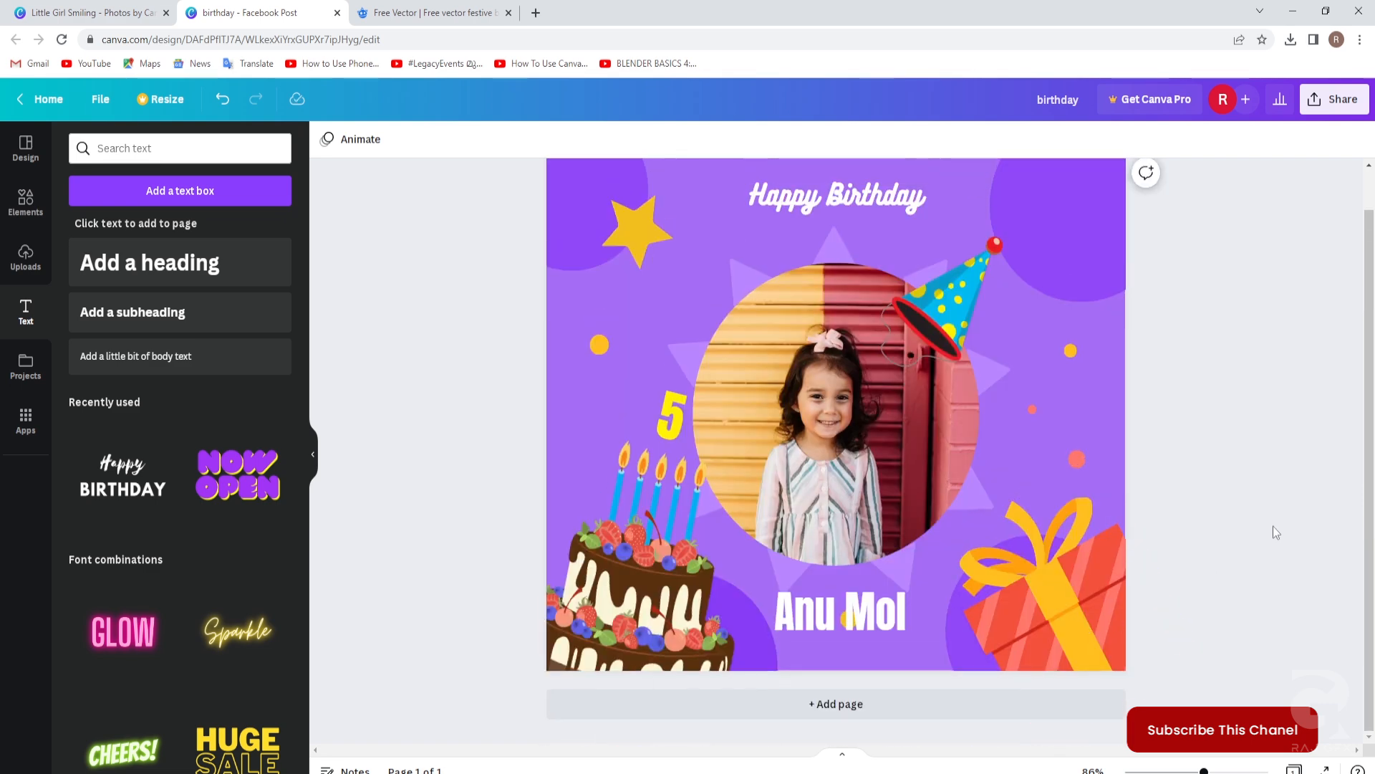
{"action": "scroll", "coordinate": [1270, 532], "scroll_direction": "up", "scroll_amount": 1}
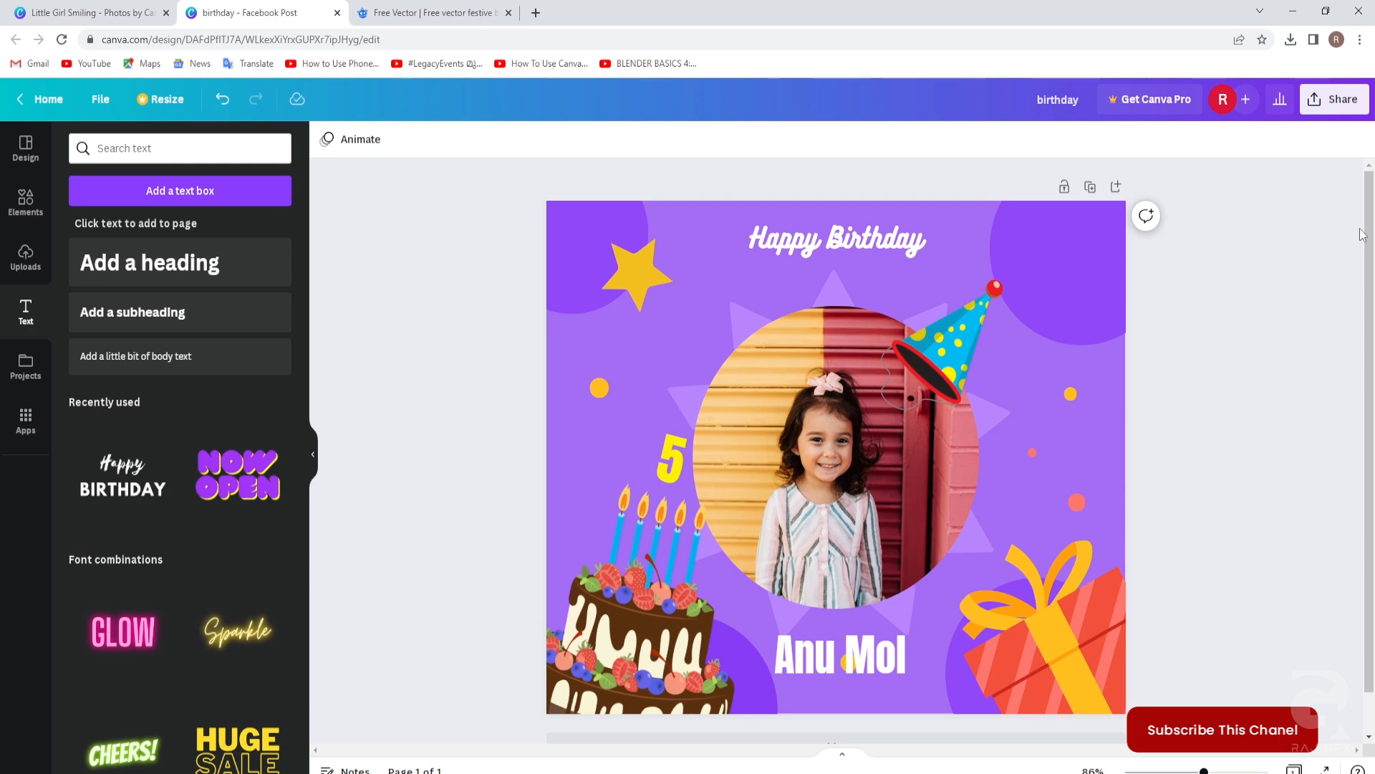
Download the design with the file type switched from PNG to JPG.
{"action": "left_click", "coordinate": [1342, 105]}
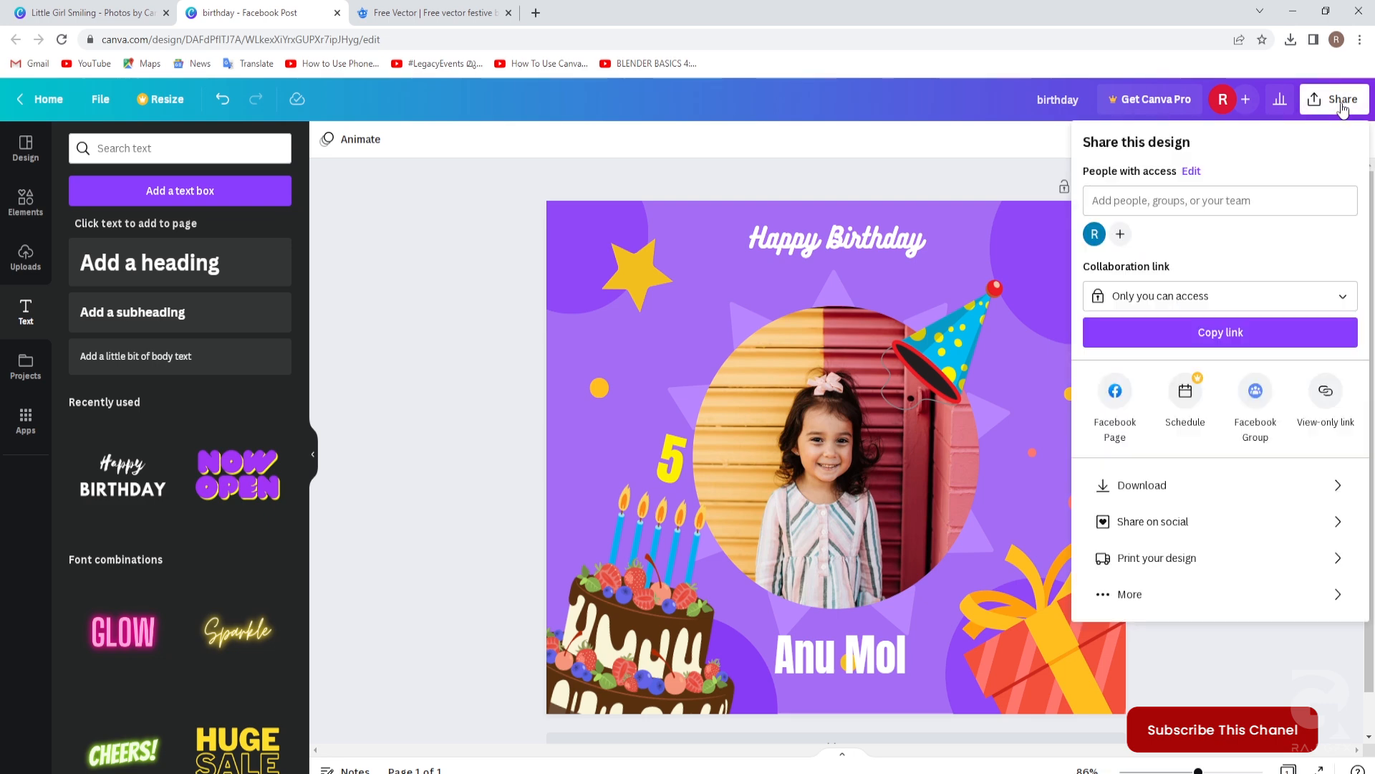
{"action": "left_click", "coordinate": [1149, 491]}
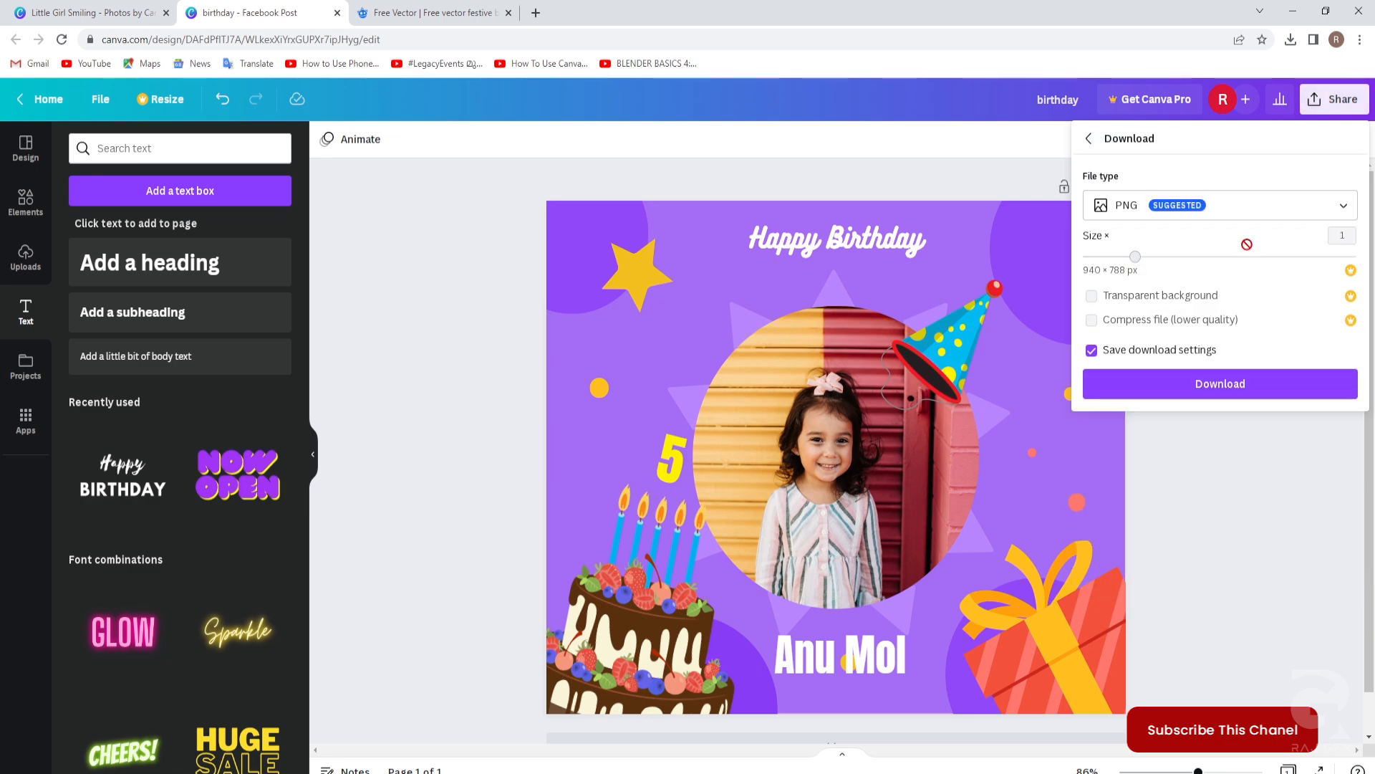
{"action": "left_click", "coordinate": [1344, 208]}
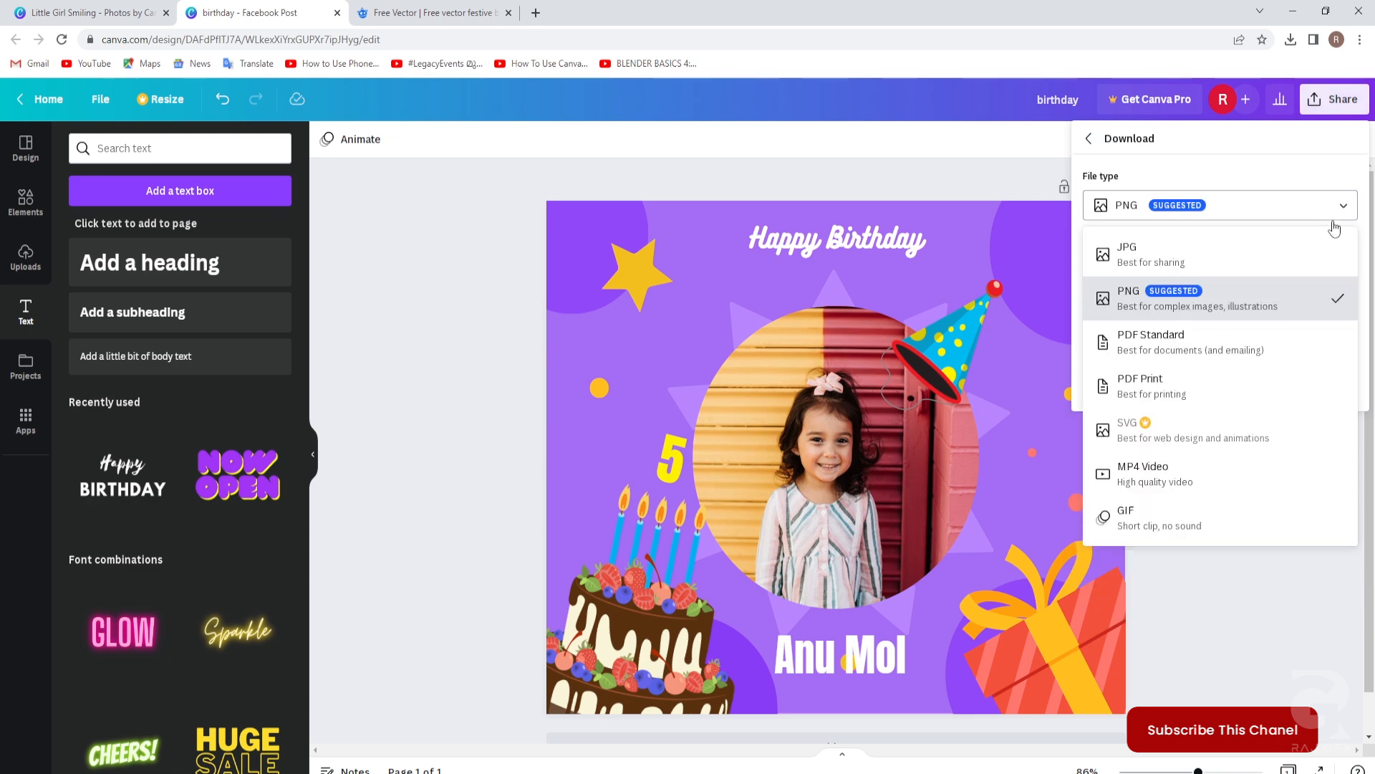
{"action": "left_click", "coordinate": [1139, 256]}
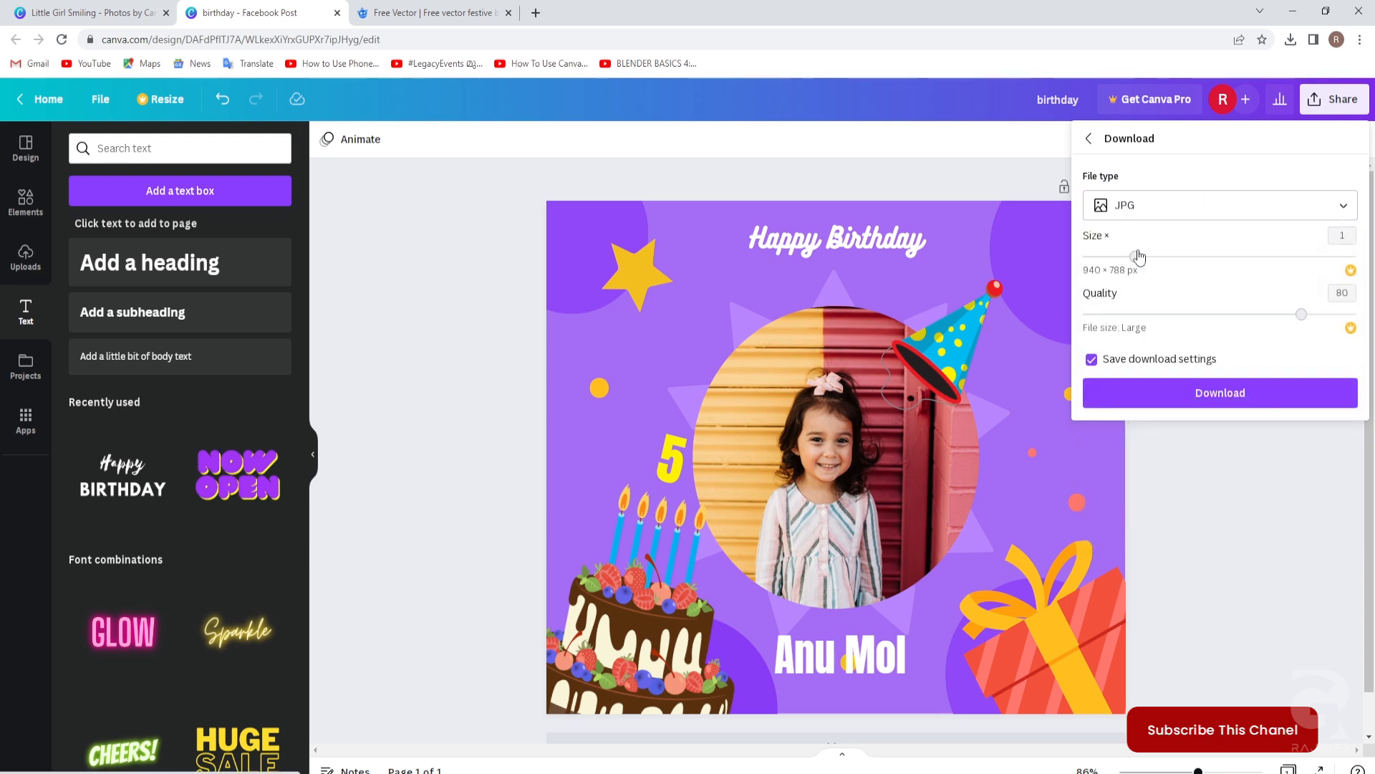
{"action": "left_click", "coordinate": [1223, 395]}
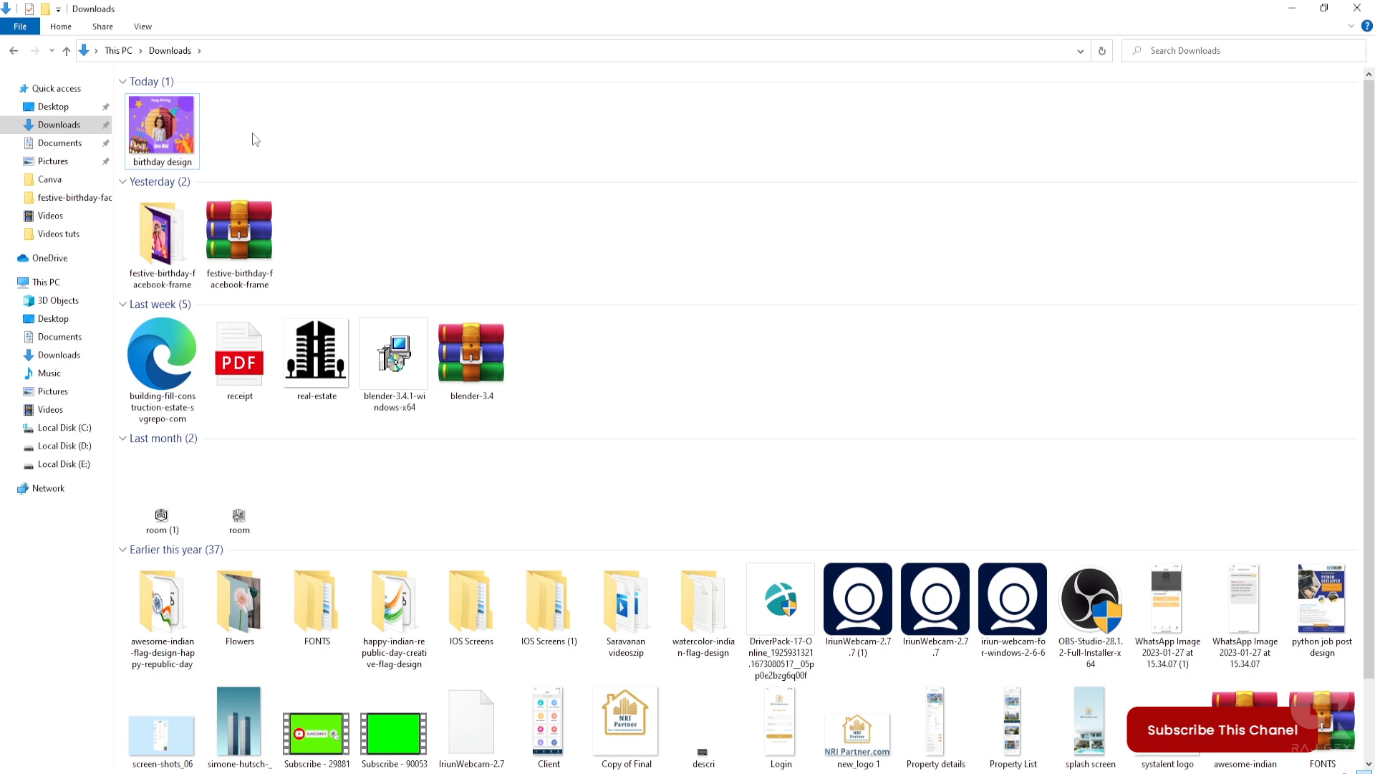
Open 'birthday design' from Downloads in Photos.
{"action": "left_click", "coordinate": [170, 137]}
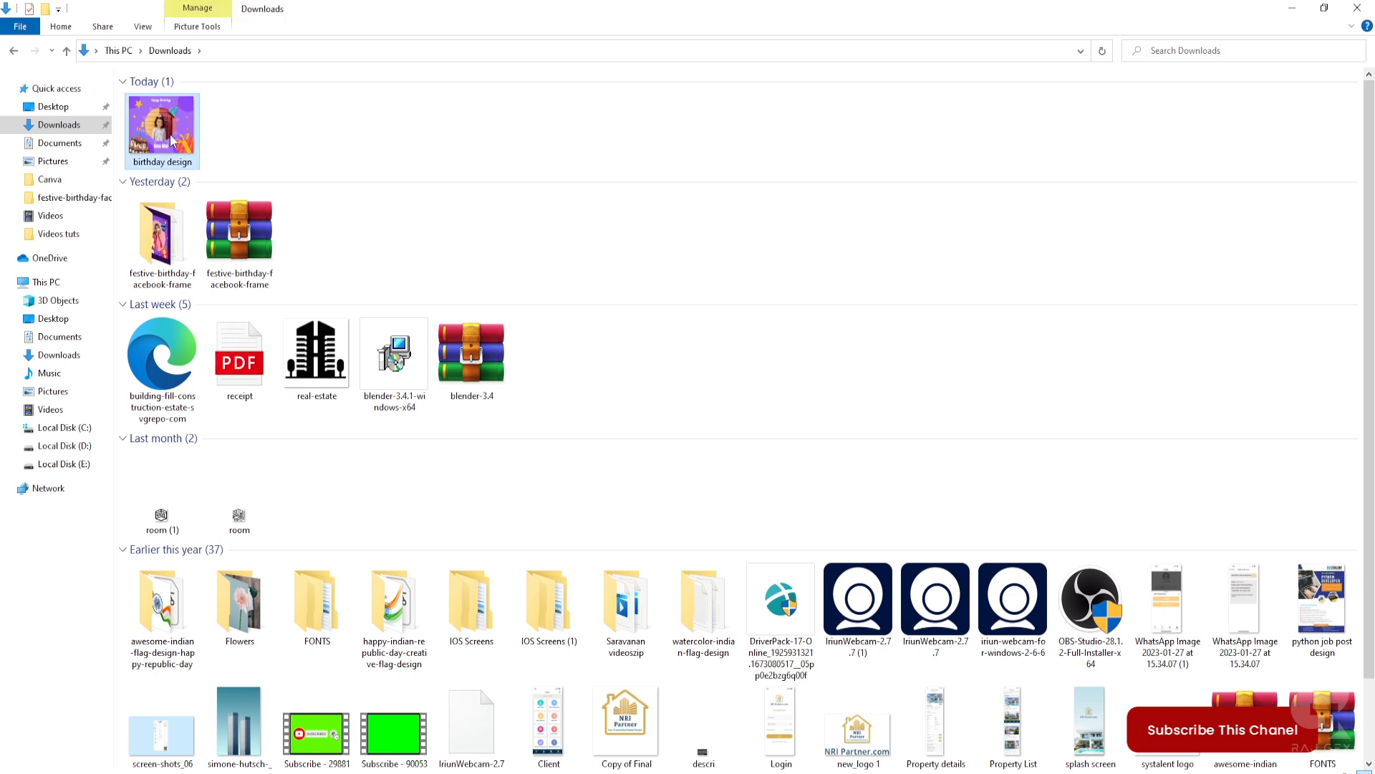
{"action": "key", "text": "Return"}
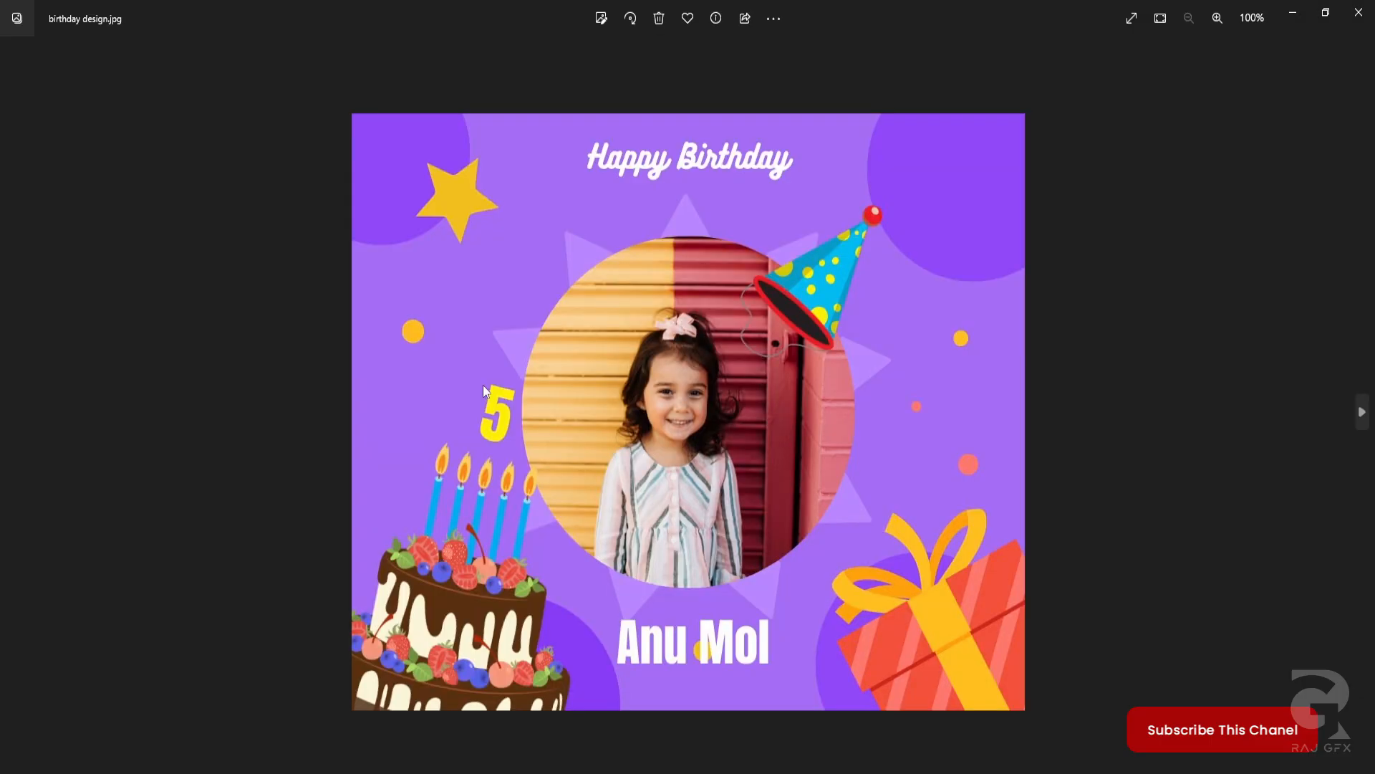